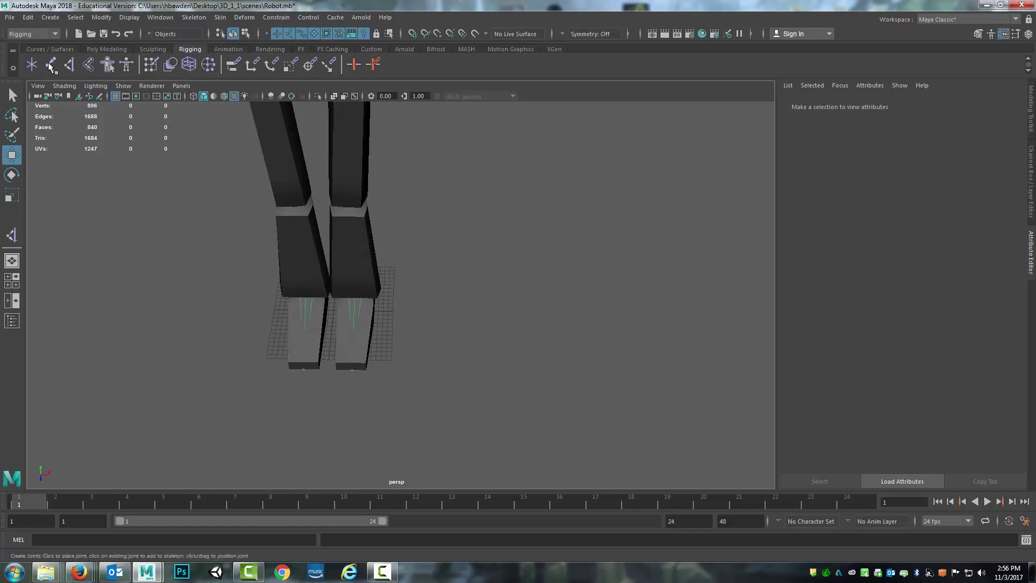
- In wireframe display, draw a straight three-joint chain along X beside the robot's feet, with joints about 1.2 and 1.6 units apart
click(50, 65)
key(4)
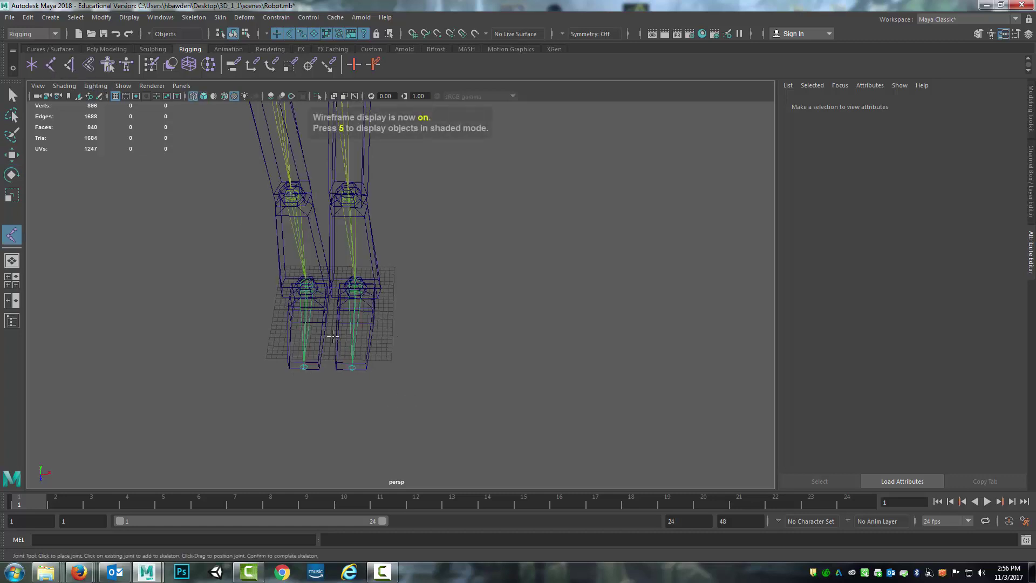
click(332, 336)
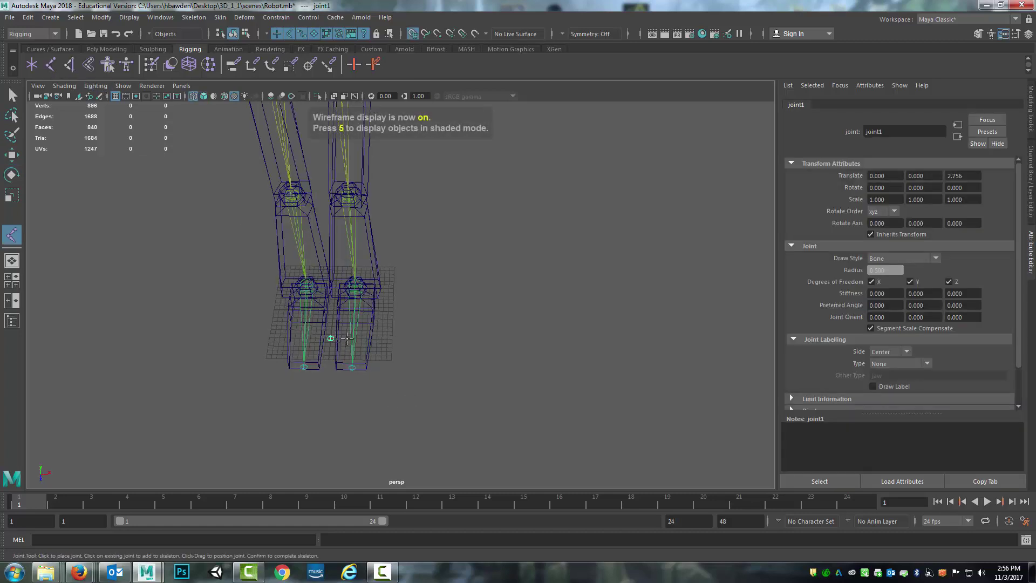
click(345, 338)
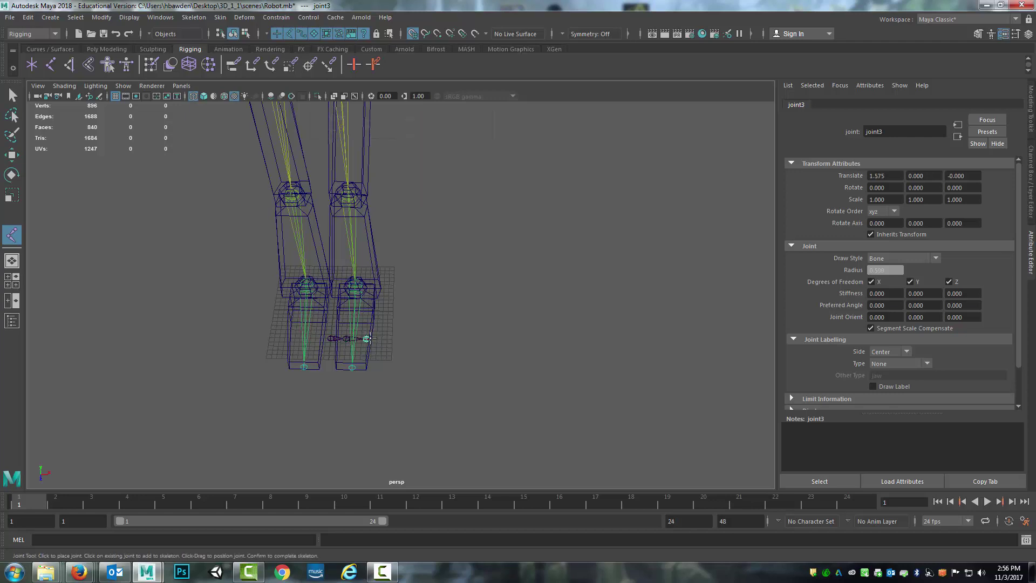
click(366, 338)
click(12, 95)
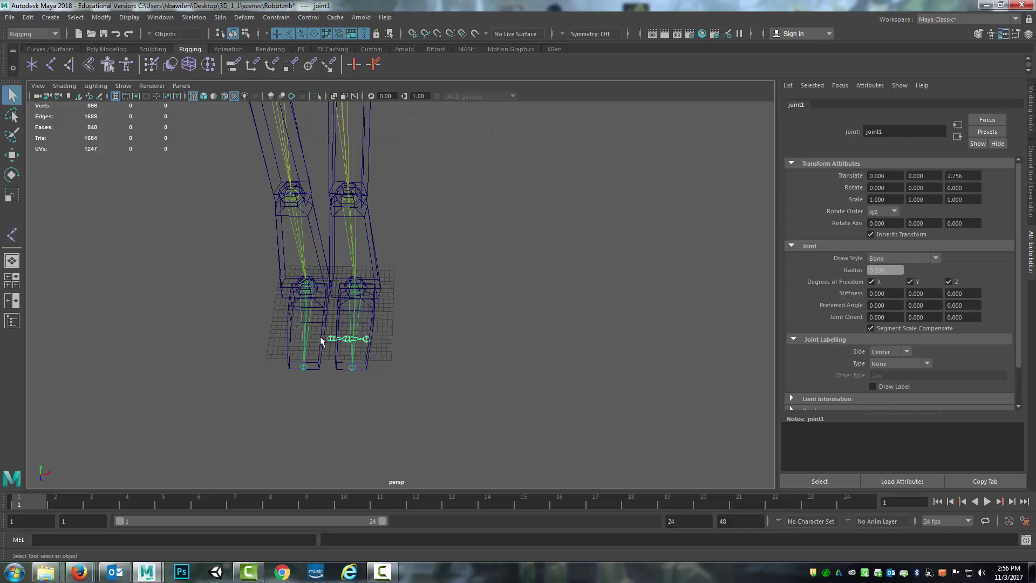
- Move the new joint chain along X to about 11.8, clear of the robot
key(w)
drag(377, 342, 546, 340)
alt+middle_drag(545, 340, 519, 325)
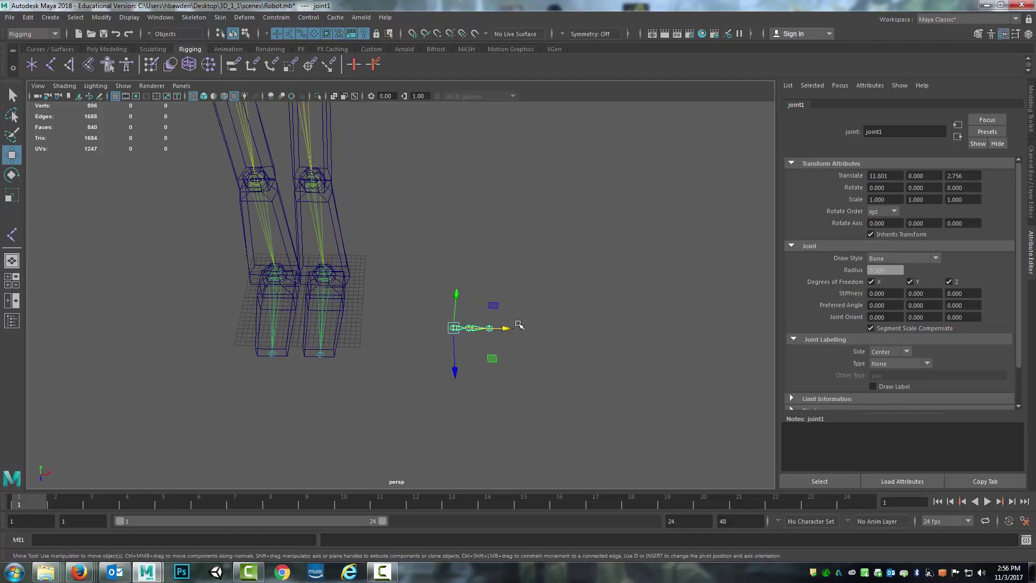
key(f)
alt+drag(419, 329, 417, 312)
scroll(418, 312, up, 3)
scroll(419, 314, down, 5)
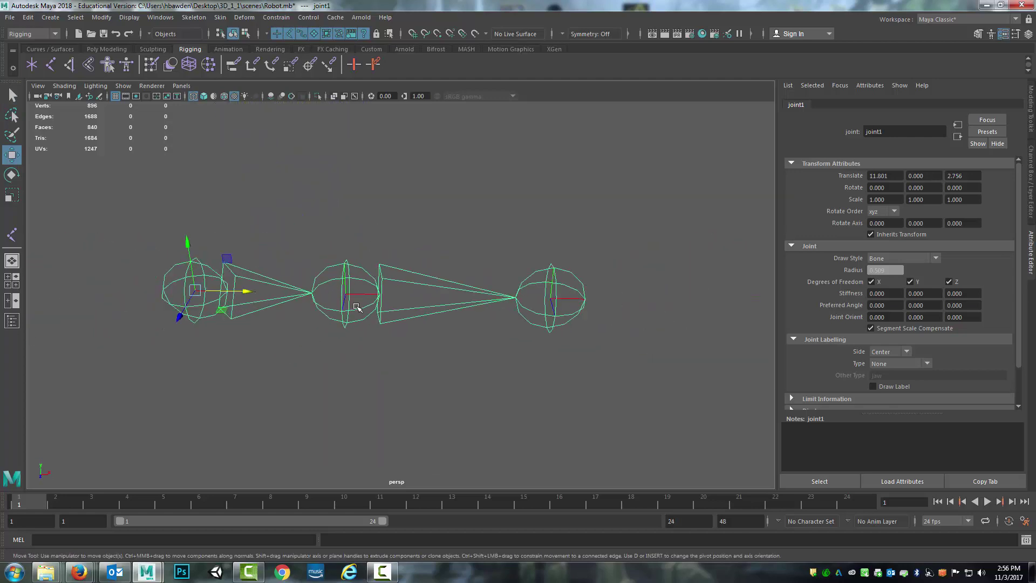
- Create an IK handle running from the first to the last joint of the straight test chain
click(348, 273)
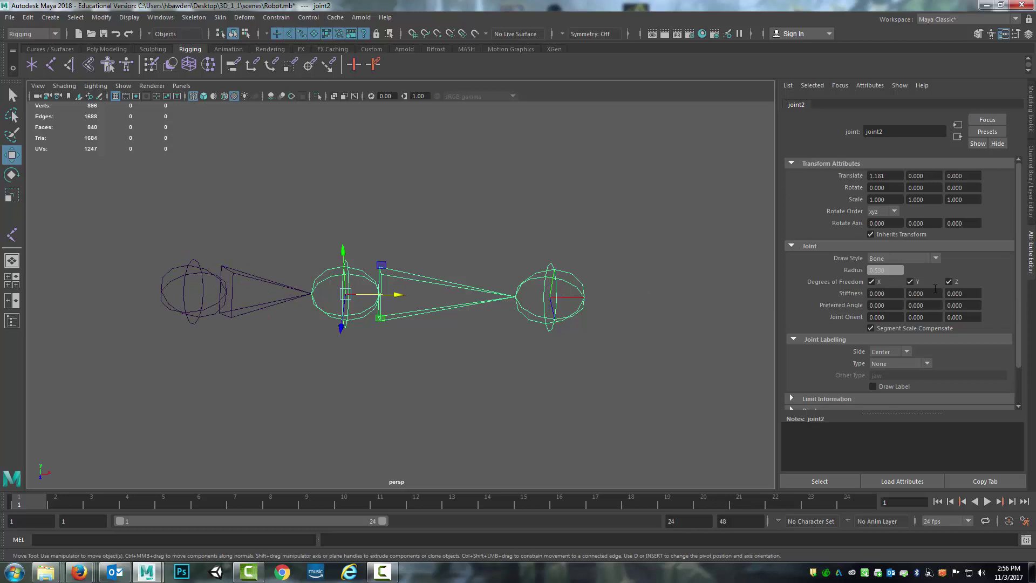
click(186, 289)
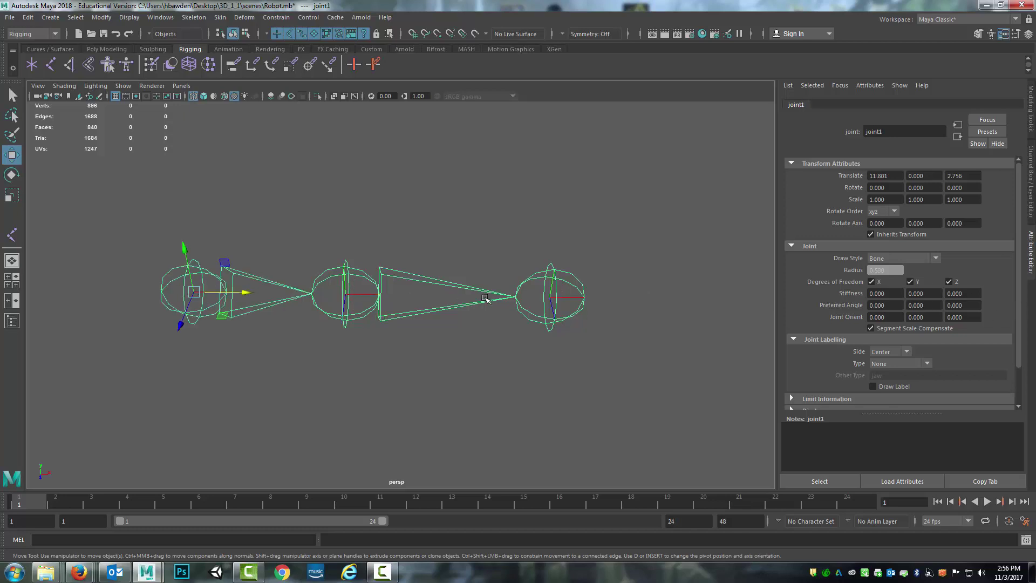
click(517, 298)
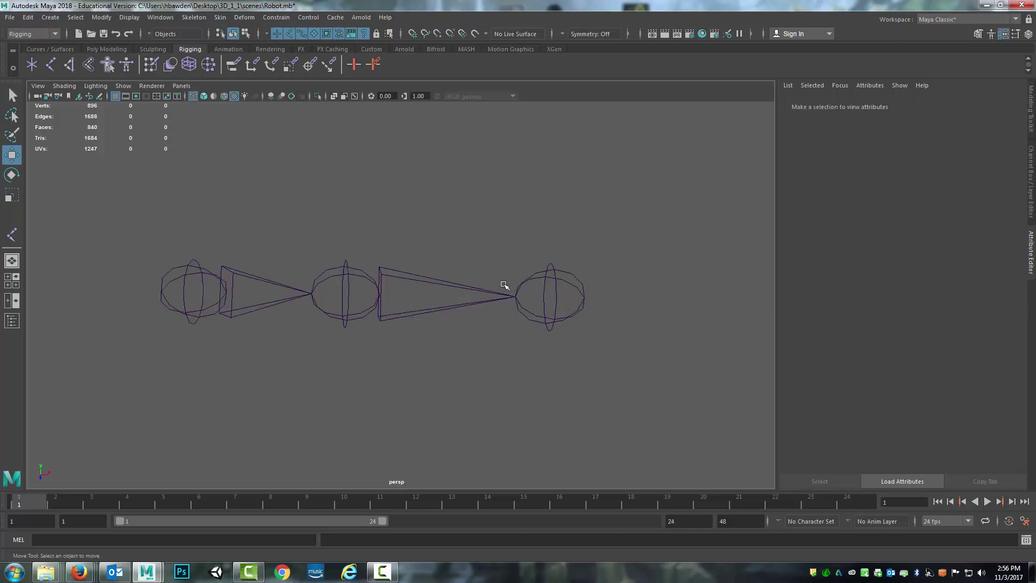
click(71, 65)
click(193, 266)
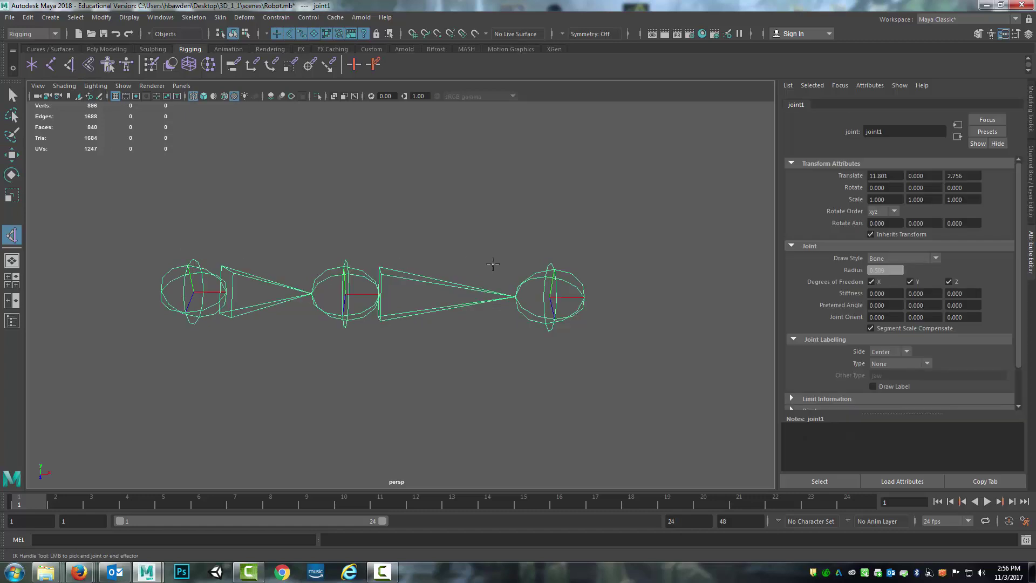
click(561, 276)
key(w)
alt+drag(420, 292, 421, 290)
mouse_move(312, 303)
alt+mouse_down()
mouse_move(282, 294)
mouse_move(339, 291)
mouse_move(330, 298)
alt+mouse_up()
alt+drag(397, 273, 555, 304)
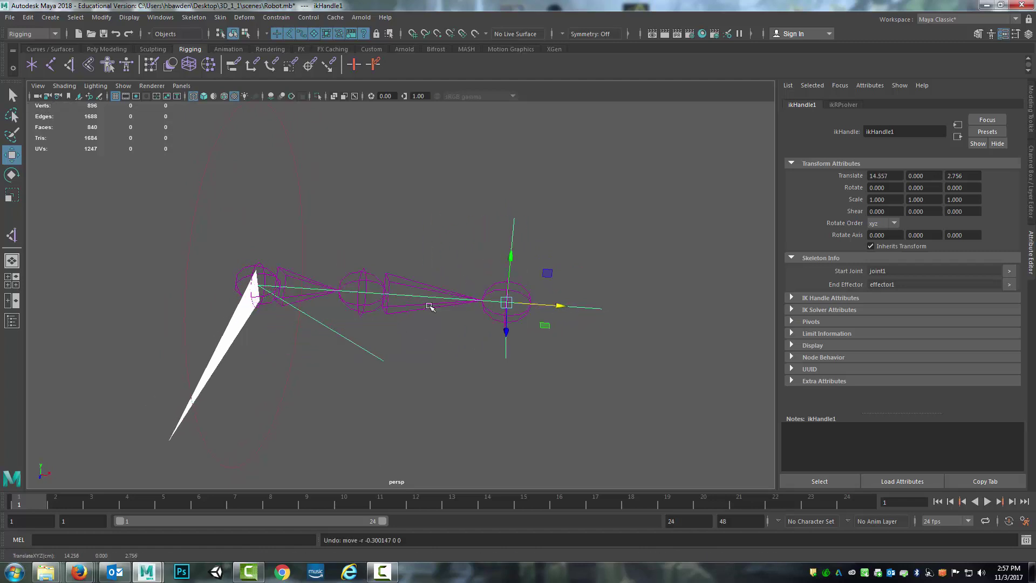
- Test the chain's bend by moving the IK handle along X to about 13.96, and undo the move
scroll(459, 308, up, 5)
scroll(459, 307, down, 14)
scroll(443, 299, up, 8)
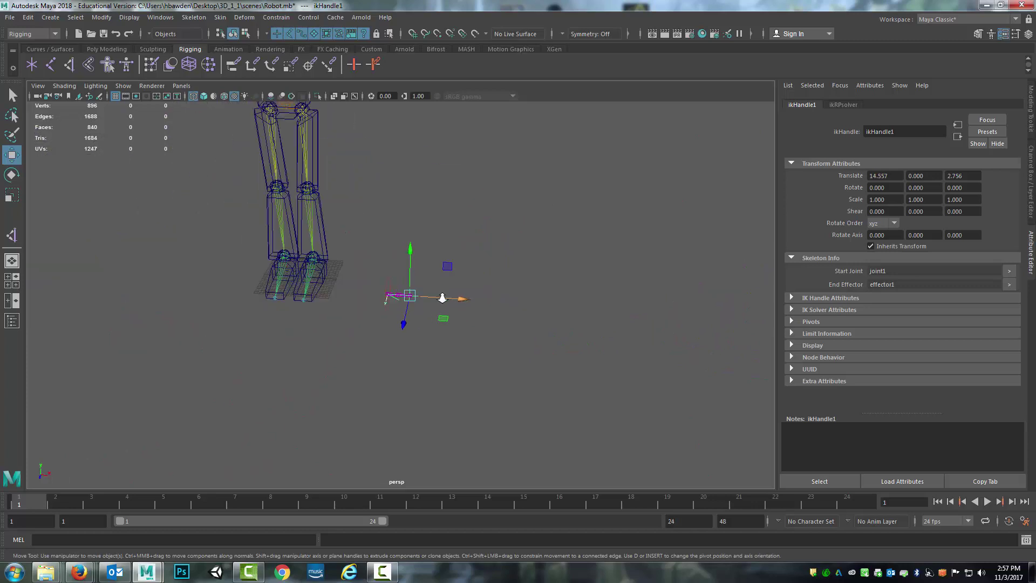
mouse_move(533, 303)
mouse_down()
mouse_move(514, 300)
mouse_move(527, 302)
mouse_up()
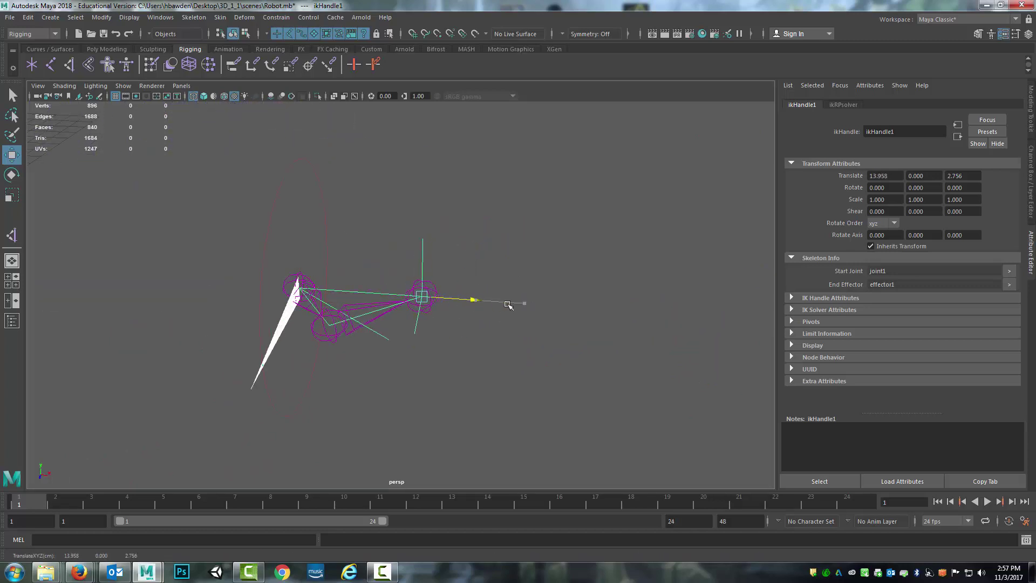
key(ctrl+z)
scroll(422, 273, up, 6)
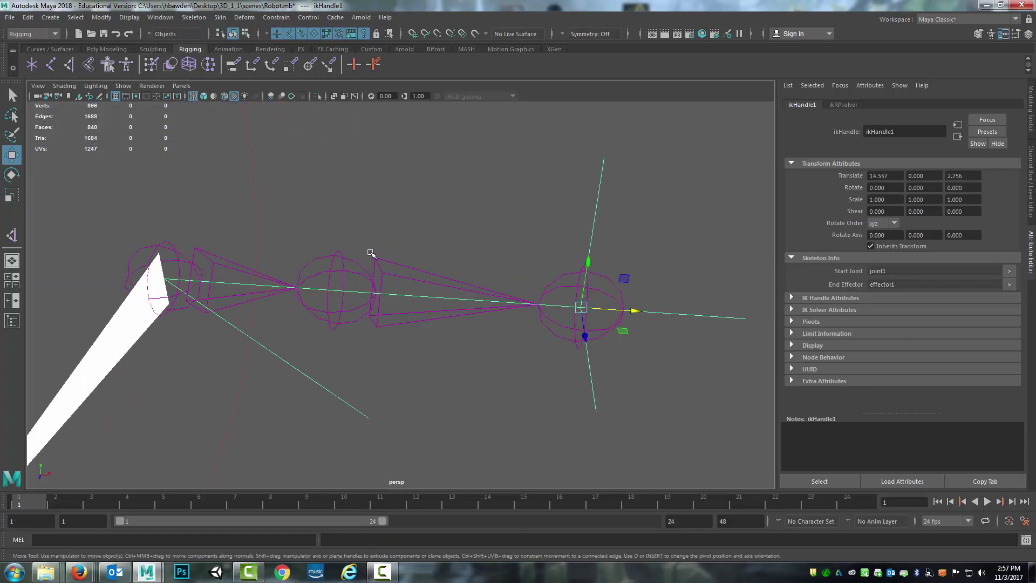
alt+middle_drag(370, 252, 444, 277)
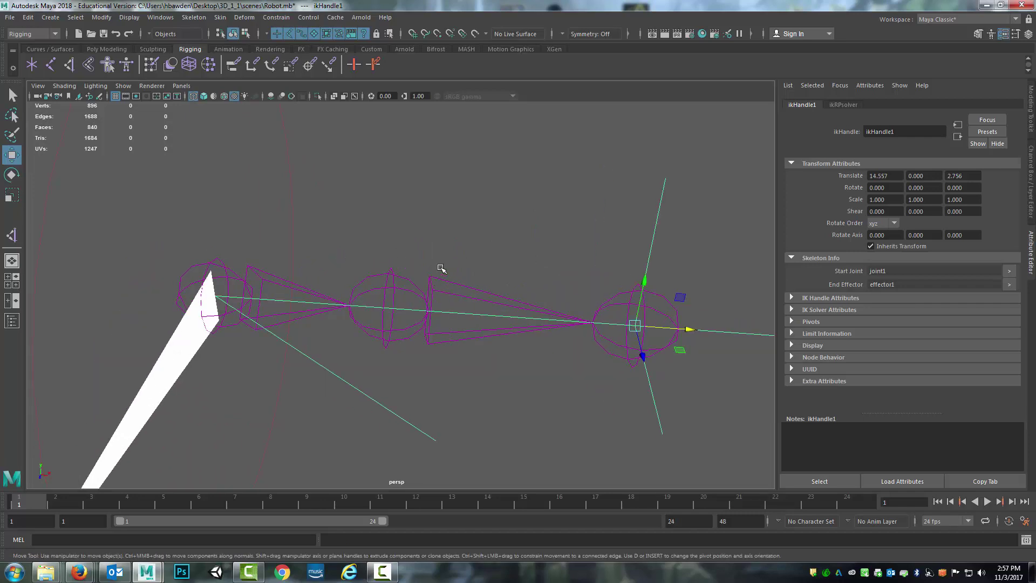
alt+drag(444, 282, 597, 301)
- Set the middle joint's Preferred Angle Y to -90 while the IK handle is attached
click(480, 272)
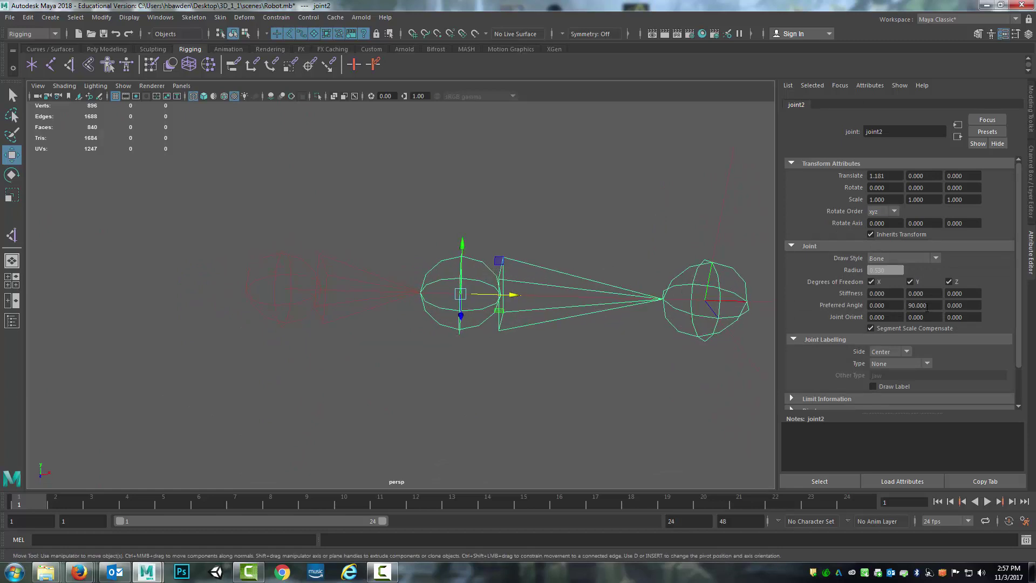
click(273, 271)
click(291, 269)
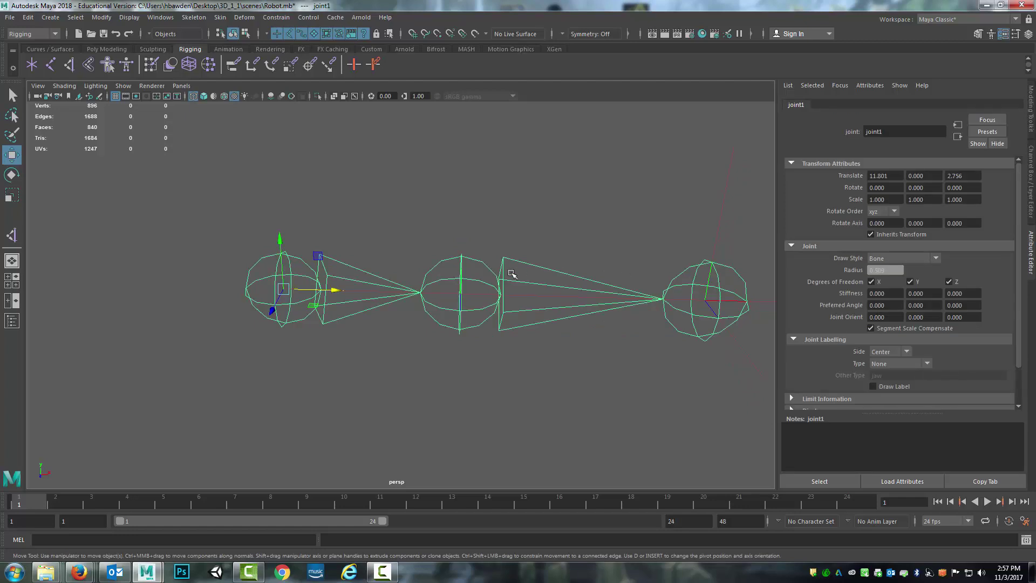
click(467, 271)
click(462, 270)
click(941, 305)
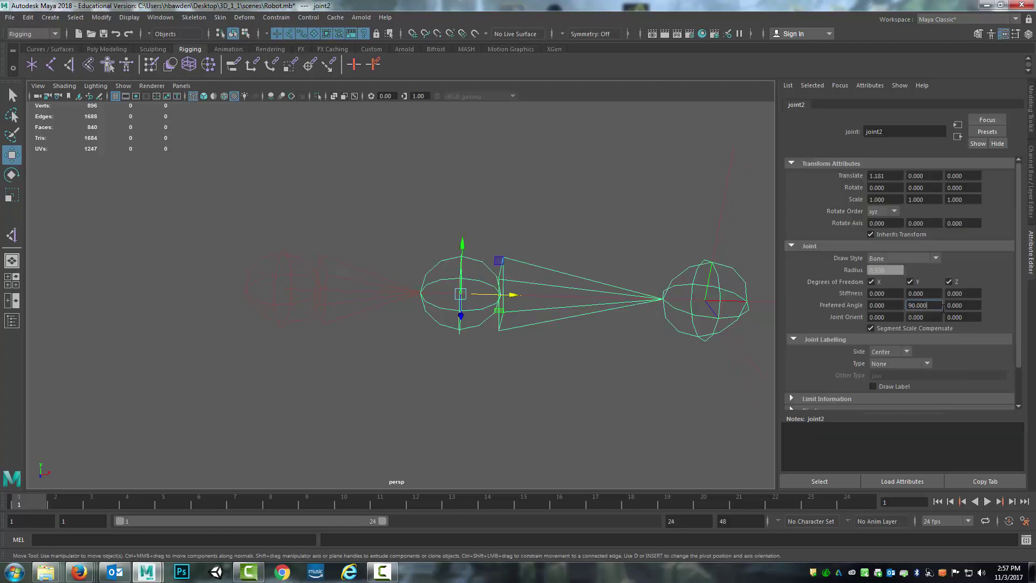
double_click(942, 305)
text(-90)
key(Return)
click(553, 326)
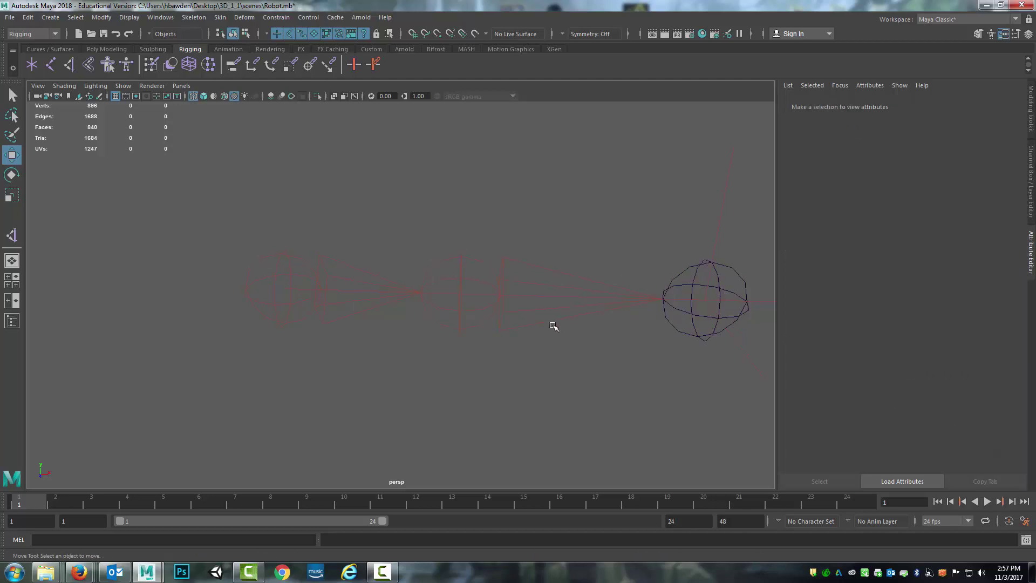
- Move the IK handle along X to about 14.09 to check the bend direction, and undo the move
click(714, 252)
drag(756, 300, 653, 301)
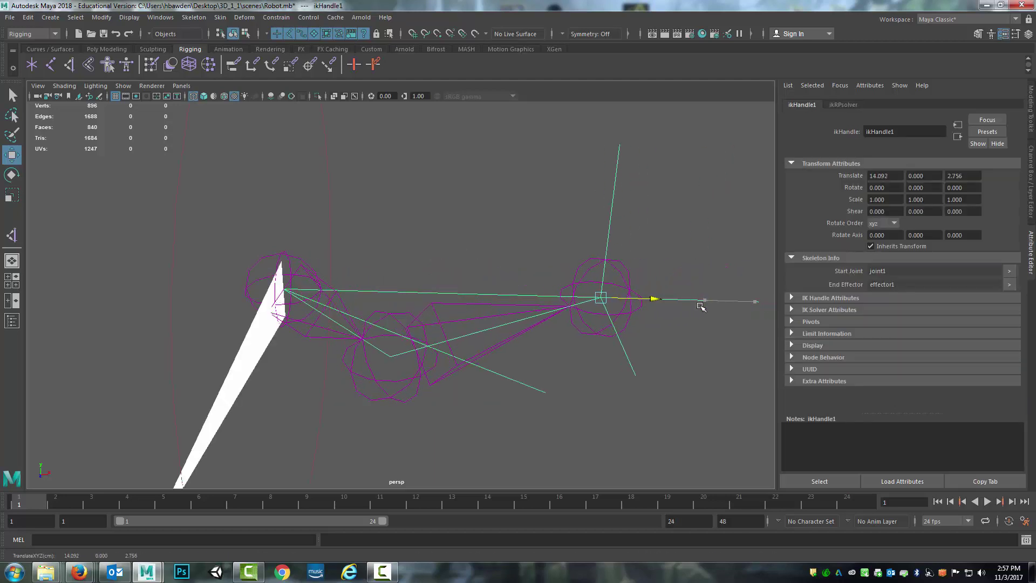
key(ctrl+z)
- Undo the middle joint's preferred angle change and the creation of the IK handle
click(502, 250)
key(ctrl+z)
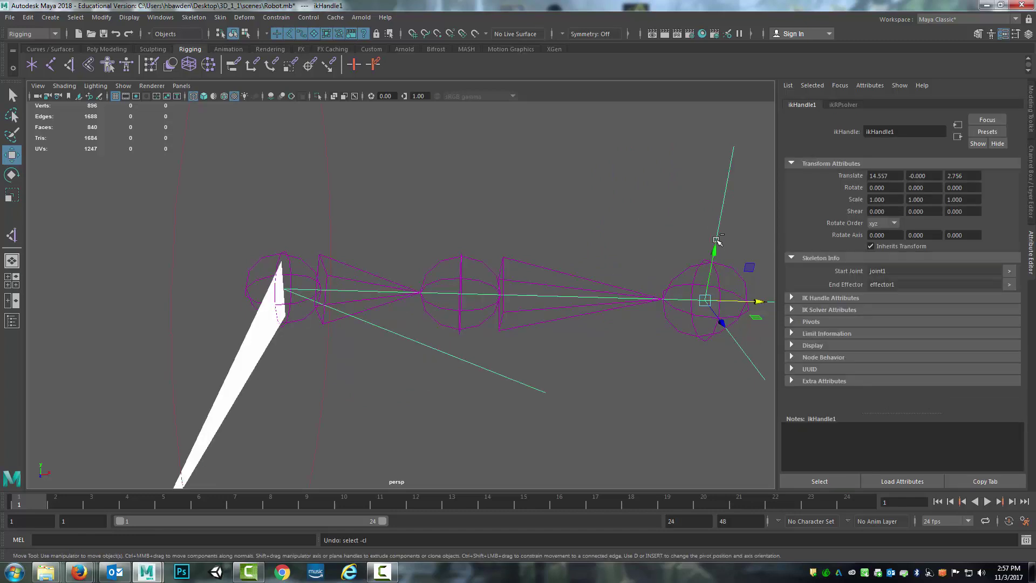
key(ctrl+z)
key(ctrl+z)
key(ctrl+z)
key(ctrl+z)
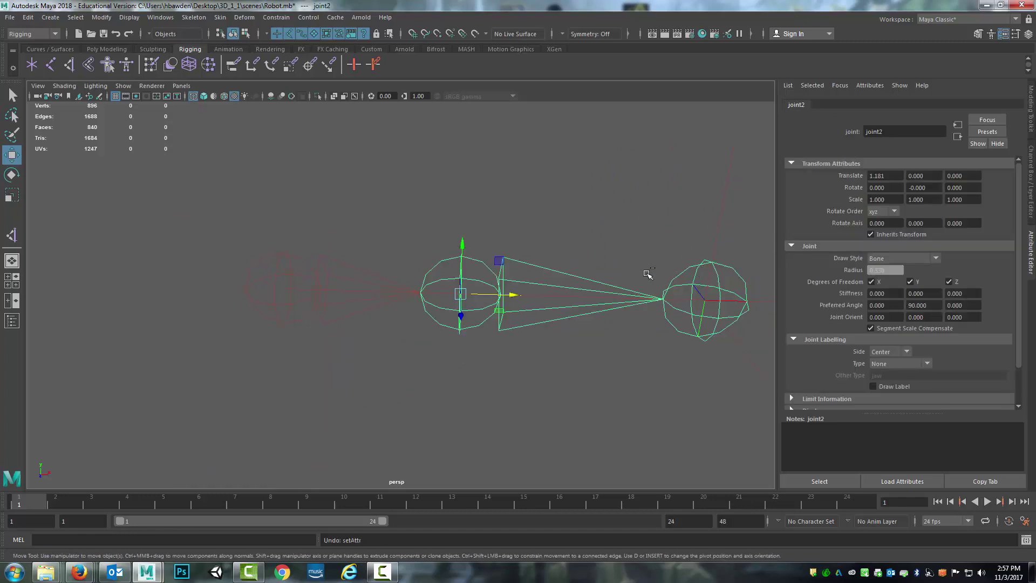
key(ctrl+z)
key(ctrl+z)
key(ctrl+z)
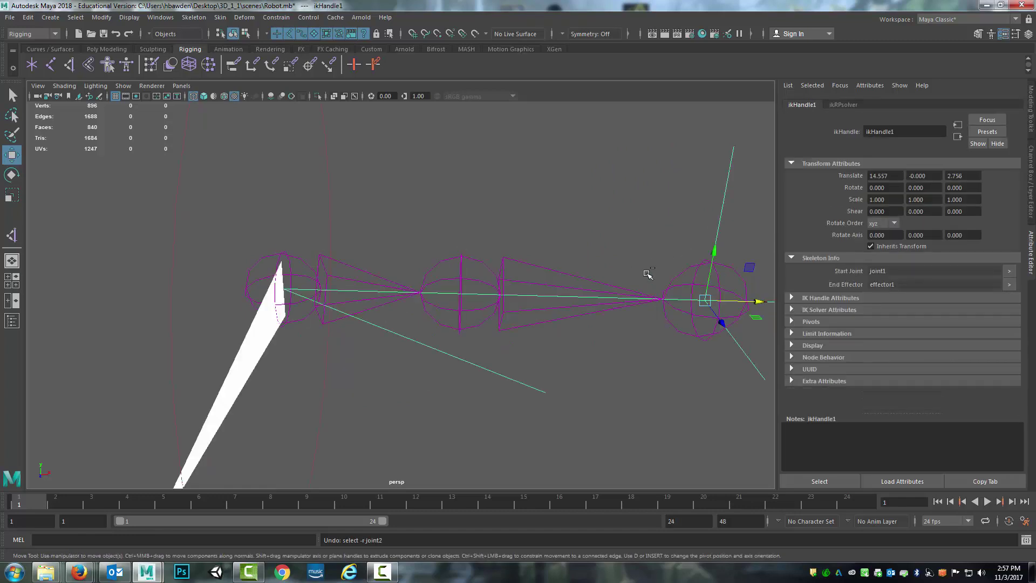
- Set the middle joint's Preferred Angle Y to -90 on the chain without an IK handle
click(466, 268)
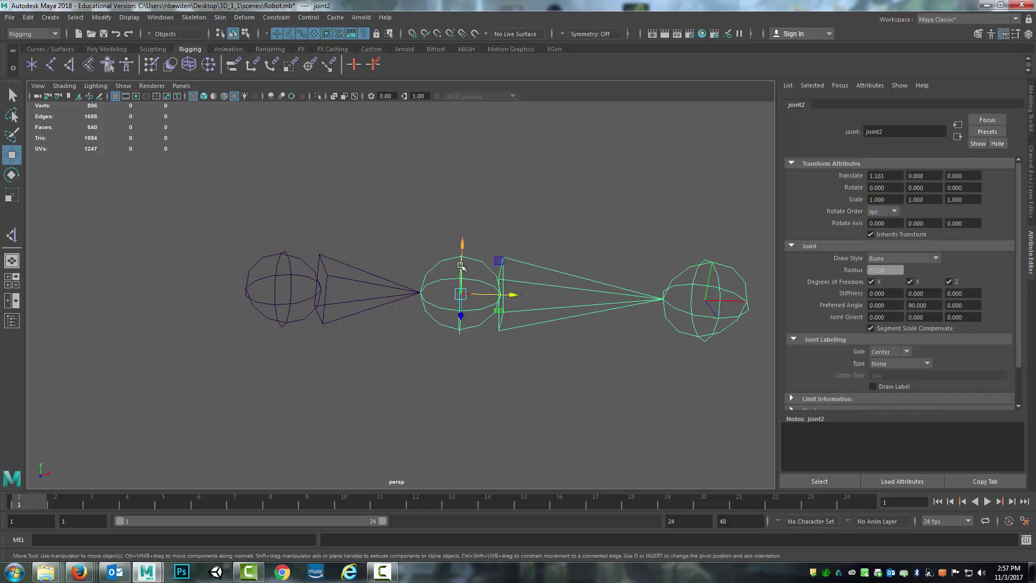
click(931, 307)
text(-90)
key(Return)
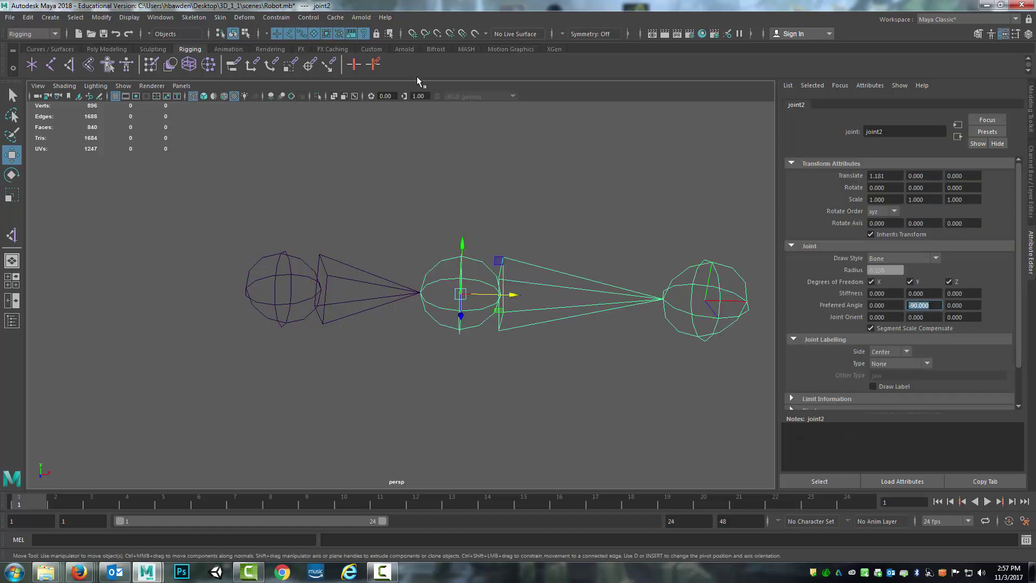
- Create a new IK handle from the first to the last joint of the chain with the adjusted preferred angle
click(69, 64)
click(278, 260)
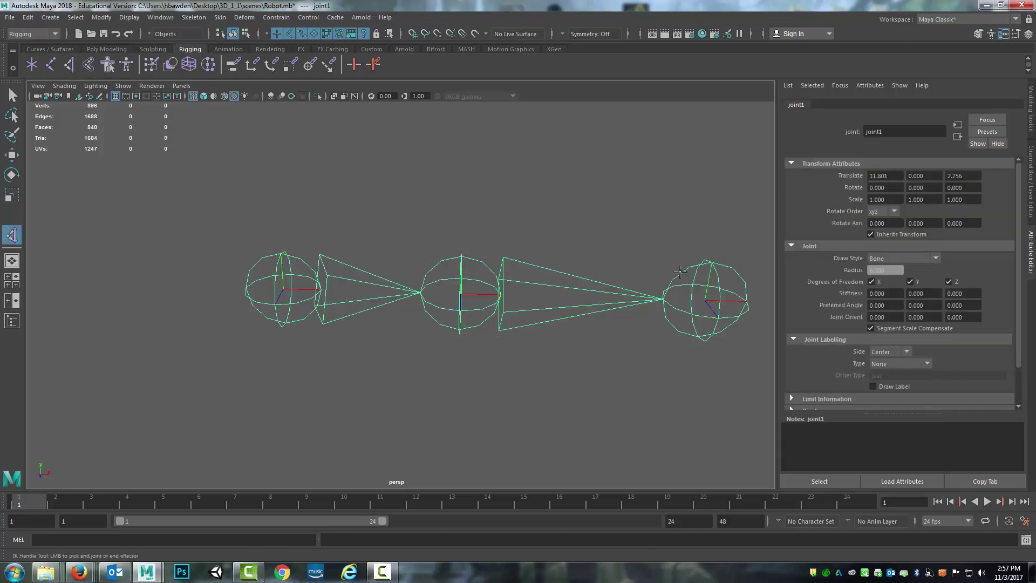
click(708, 266)
alt+middle_drag(732, 309, 669, 306)
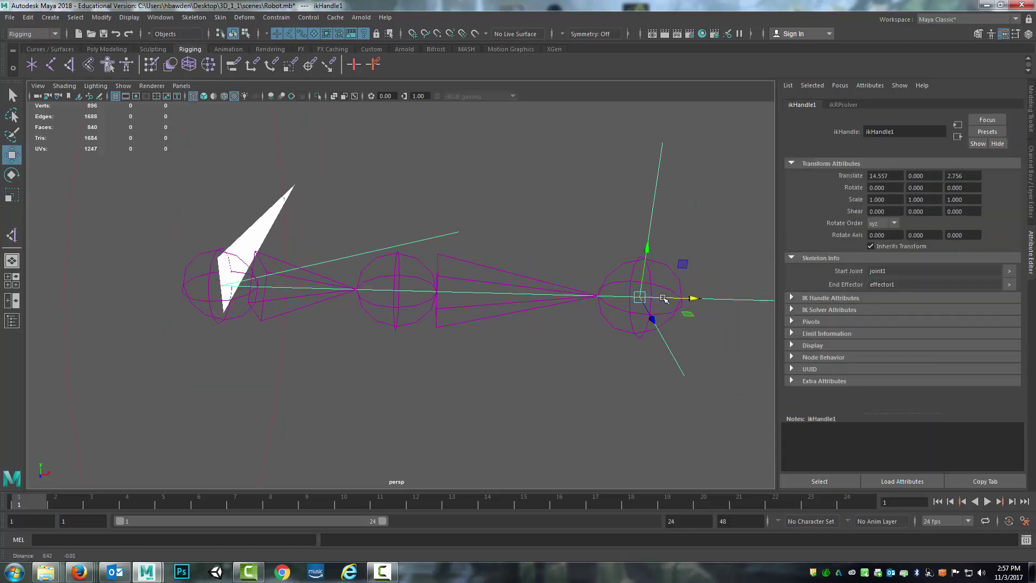
alt+drag(669, 306, 648, 308)
key(ctrl+z)
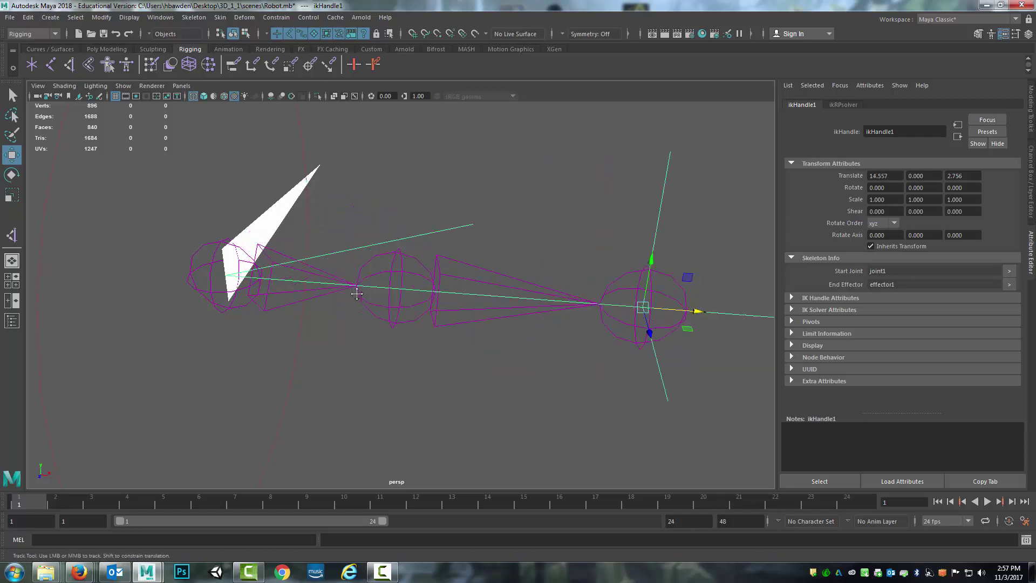
alt+drag(359, 297, 462, 299)
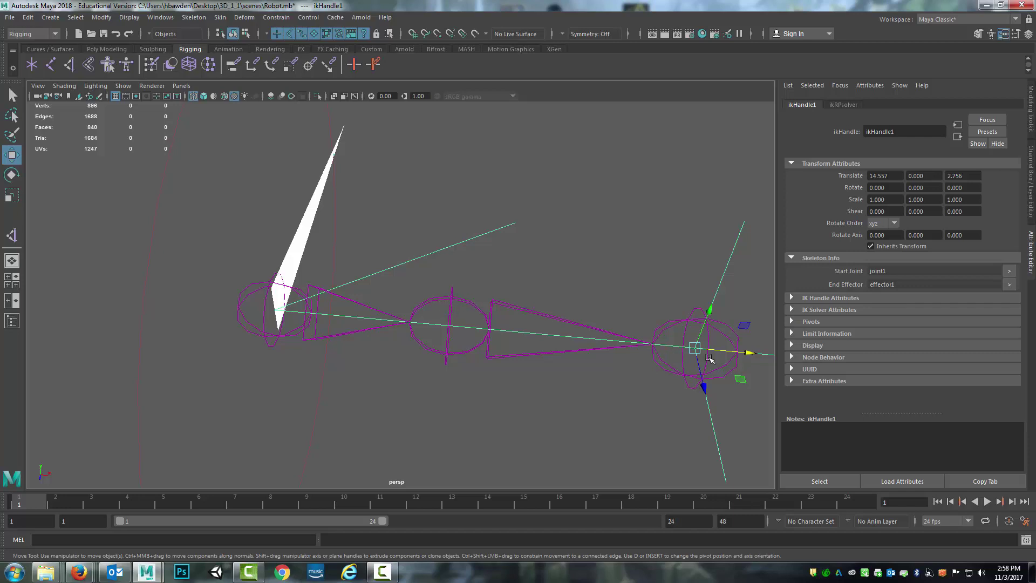
- Test the bend by moving the IK handle along X to about 12.96, and undo the moves and the handle's creation
drag(708, 357, 493, 345)
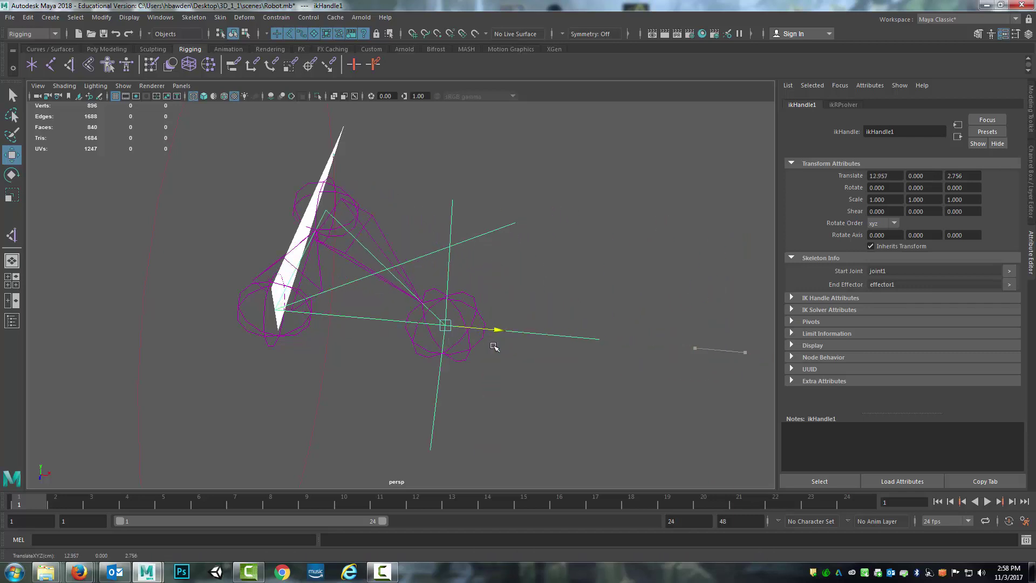
key(ctrl+z)
key(ctrl+z)
key(ctrl+z)
key(ctrl+z)
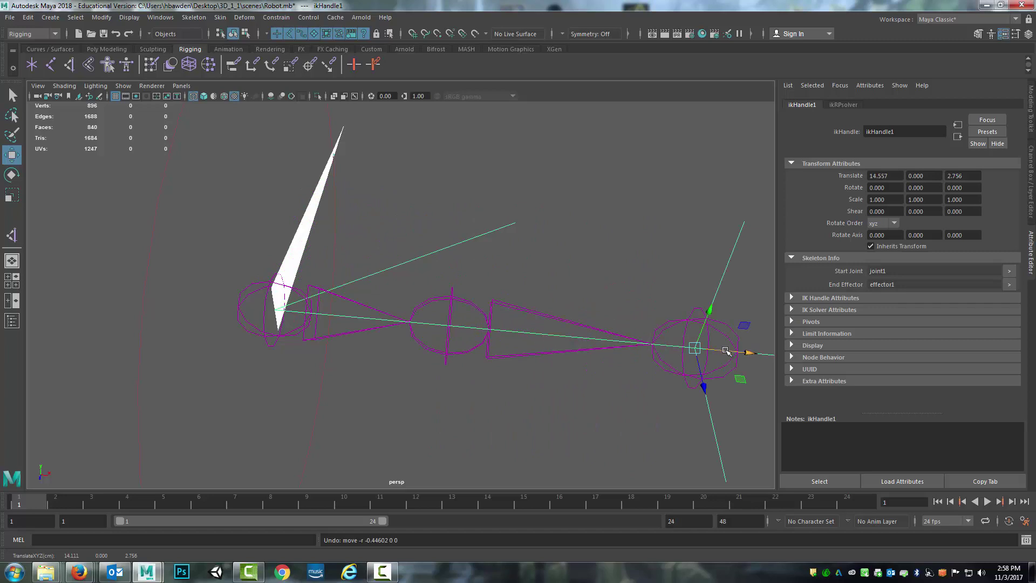
drag(749, 352, 654, 342)
key(ctrl+z)
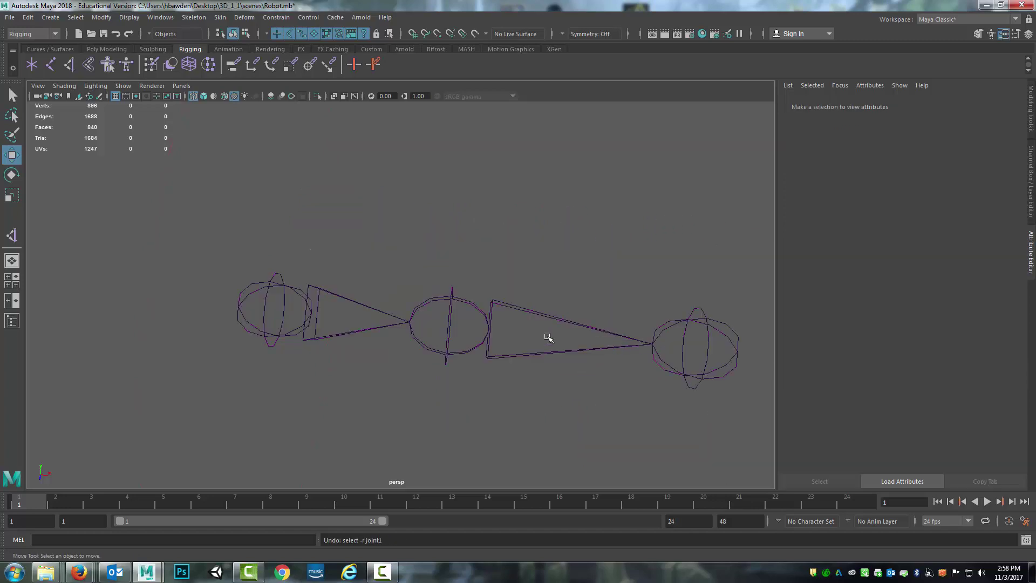
- Delete the entire test joint chain, starting from its root joint
click(458, 305)
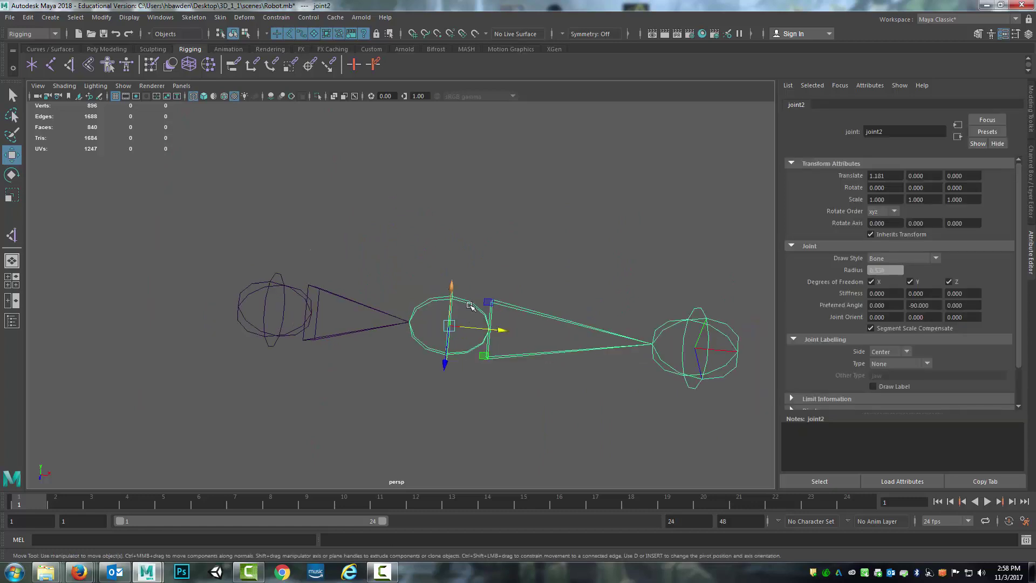
scroll(421, 305, down, 4)
click(350, 298)
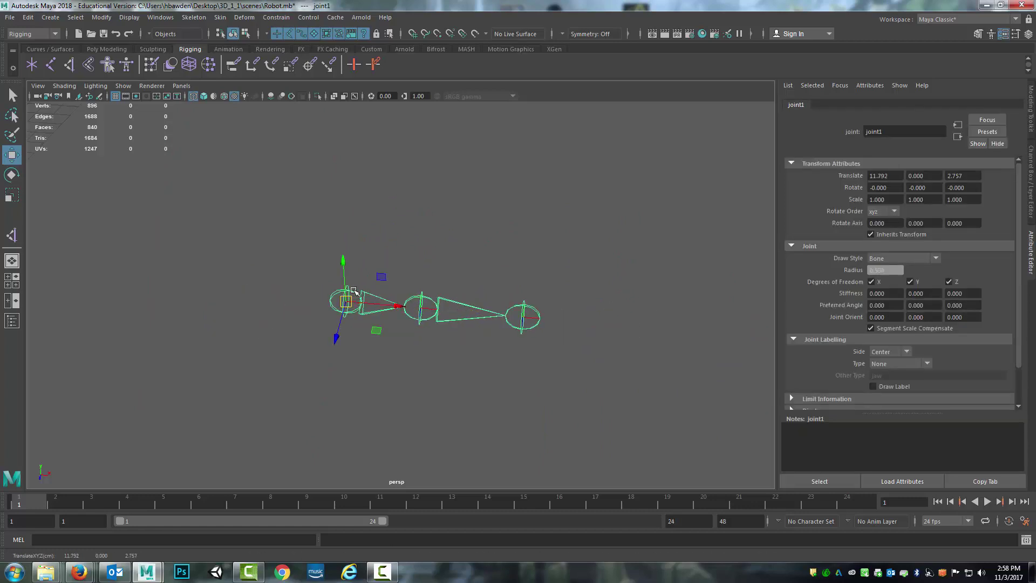
key(Delete)
- Bring the whole robot into view from the front and display it with textured shading
scroll(481, 306, down, 6)
alt+middle_drag(381, 200, 470, 307)
alt+drag(469, 307, 486, 249)
alt+middle_drag(486, 249, 494, 319)
scroll(493, 318, up, 2)
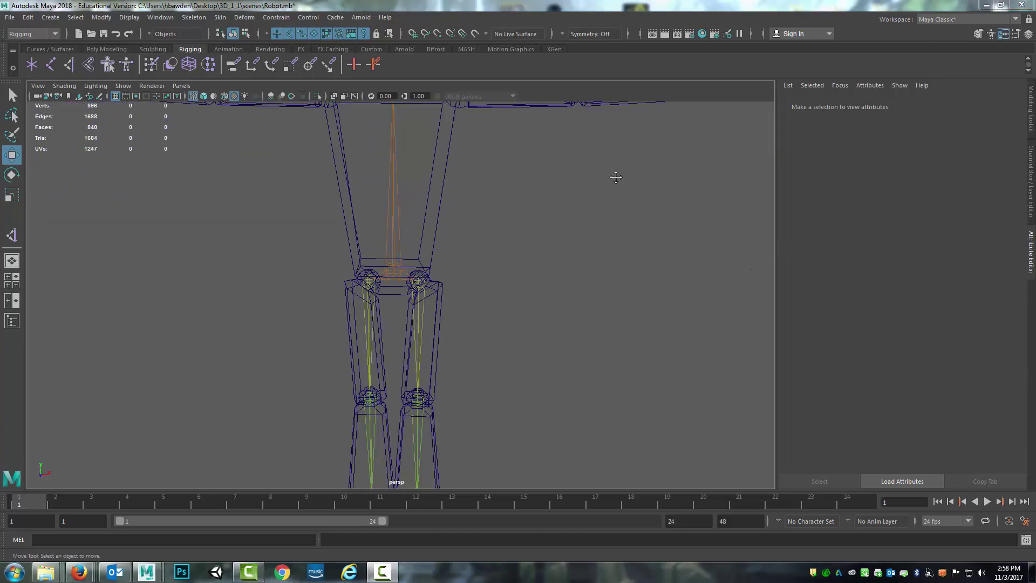
alt+middle_drag(616, 177, 666, 280)
alt+drag(629, 194, 615, 217)
scroll(631, 194, down, 5)
key(6)
alt+drag(525, 241, 573, 199)
alt+middle_drag(573, 199, 534, 213)
alt+right_drag(534, 212, 557, 215)
alt+middle_drag(556, 215, 547, 211)
alt+right_drag(548, 210, 539, 220)
alt+middle_drag(538, 220, 518, 220)
mouse_move(518, 220)
alt+mouse_down()
mouse_move(533, 226)
mouse_move(527, 220)
alt+mouse_up()
- Activate the Paint Skin Weights Tool
click(220, 20)
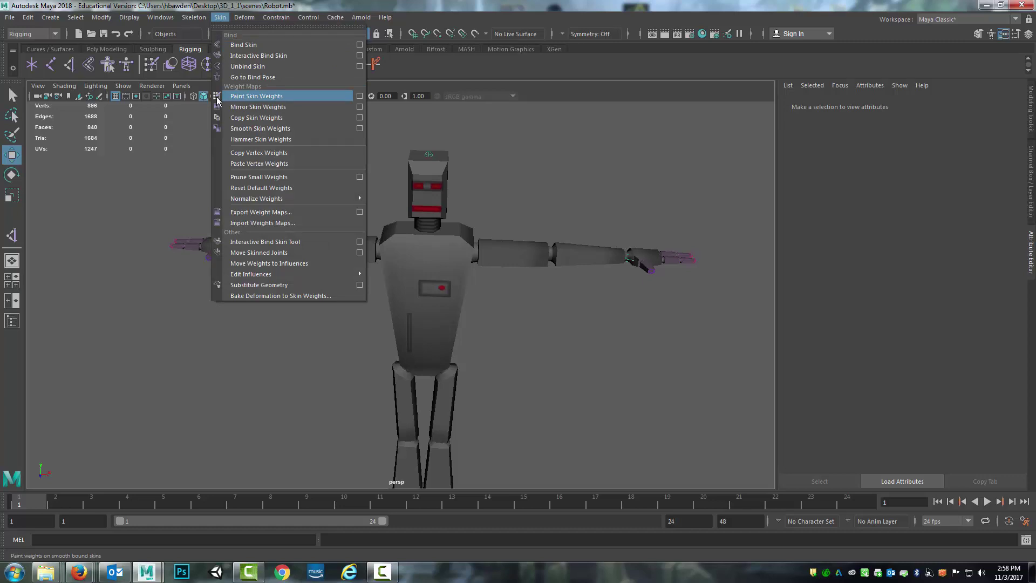
click(220, 17)
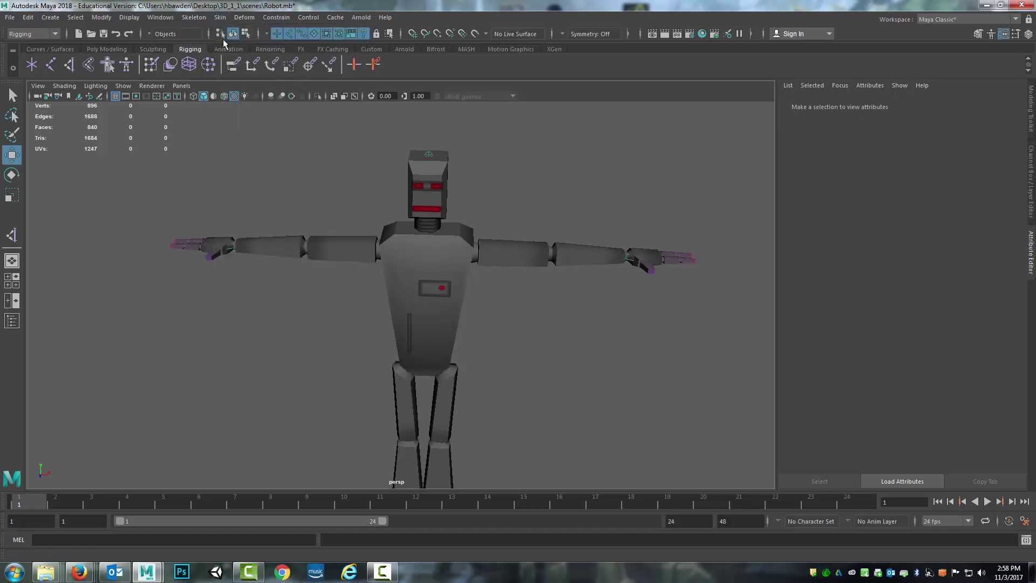
click(150, 65)
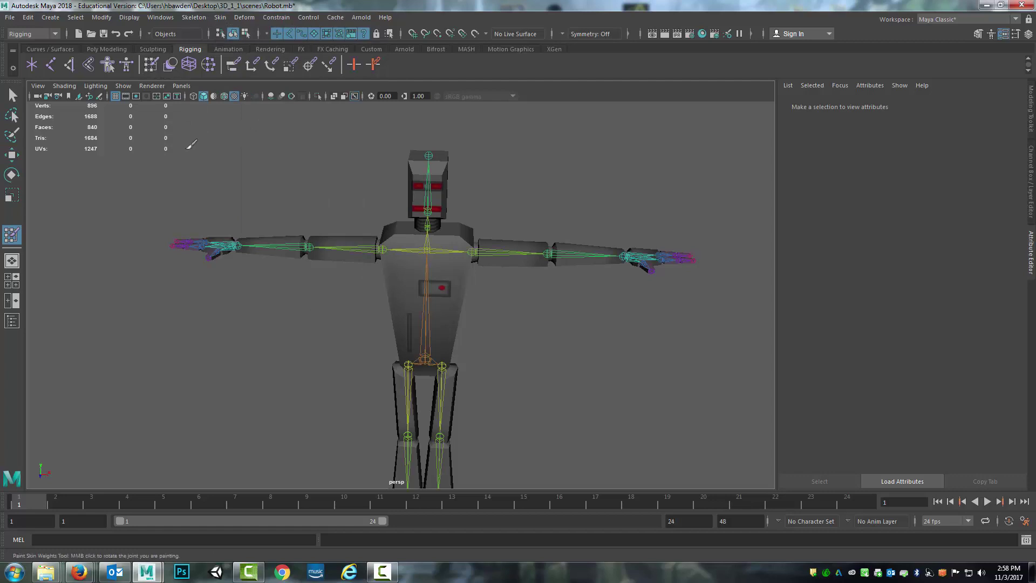
- Toggle the X-Ray Joints display several times, leaving the skeleton showing through the robot mesh
click(354, 95)
click(354, 96)
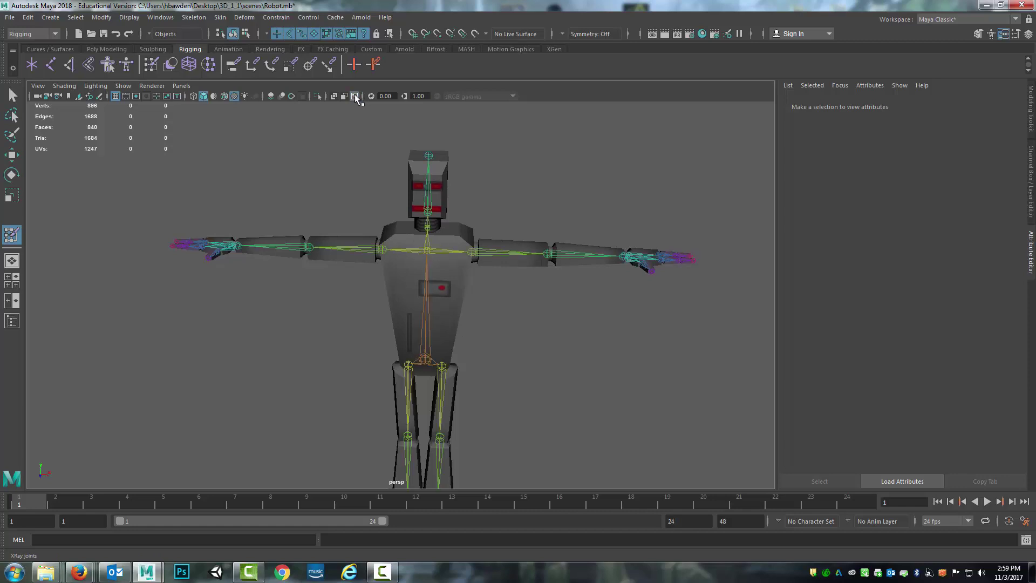
click(354, 95)
click(355, 95)
click(354, 95)
click(355, 95)
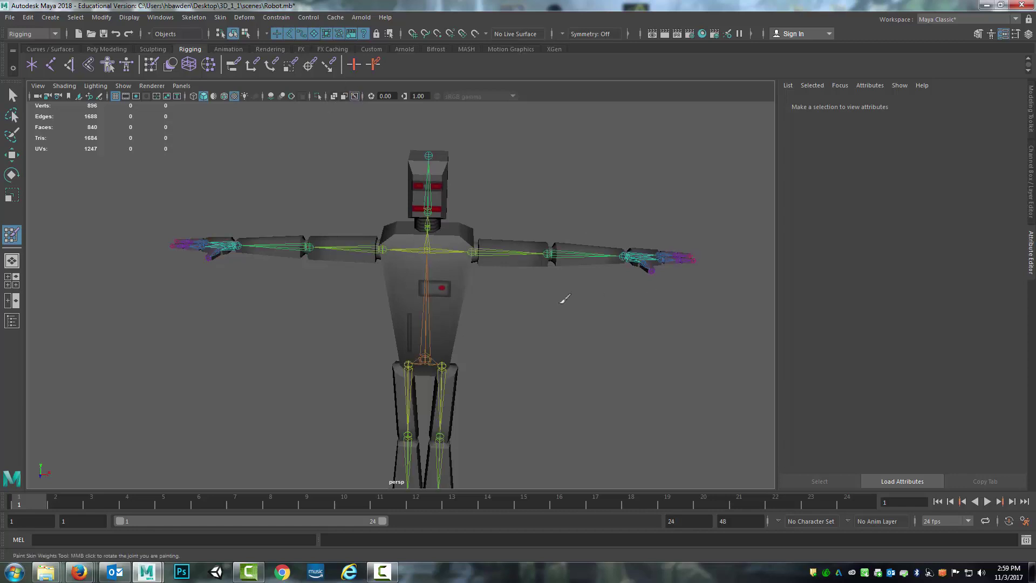
- Show the settings of the Paint Skin Weights Tool and hide the Attribute Editor, Channel Box and Modeling Toolkit
scroll(467, 307, down, 5)
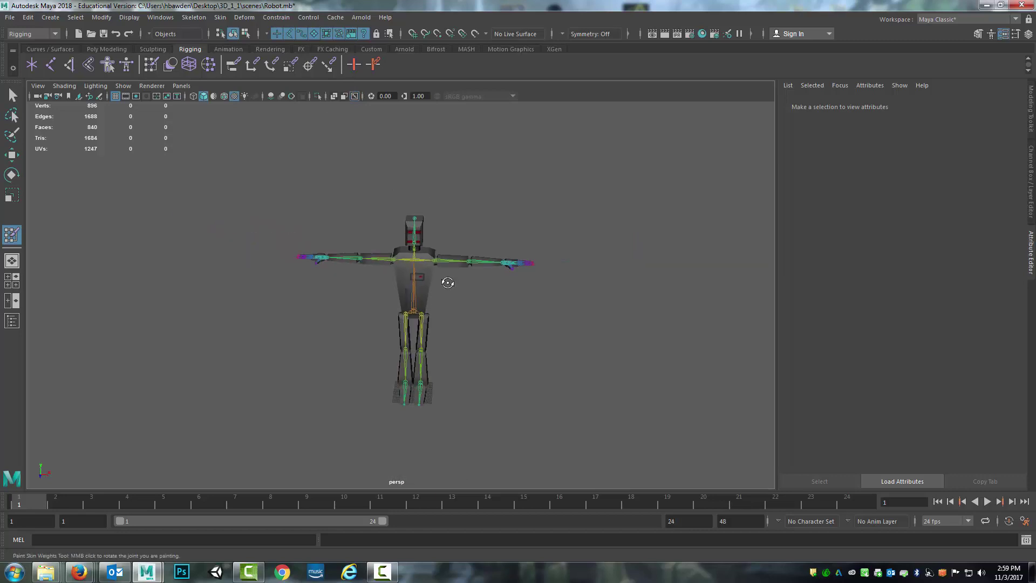
alt+drag(448, 283, 433, 284)
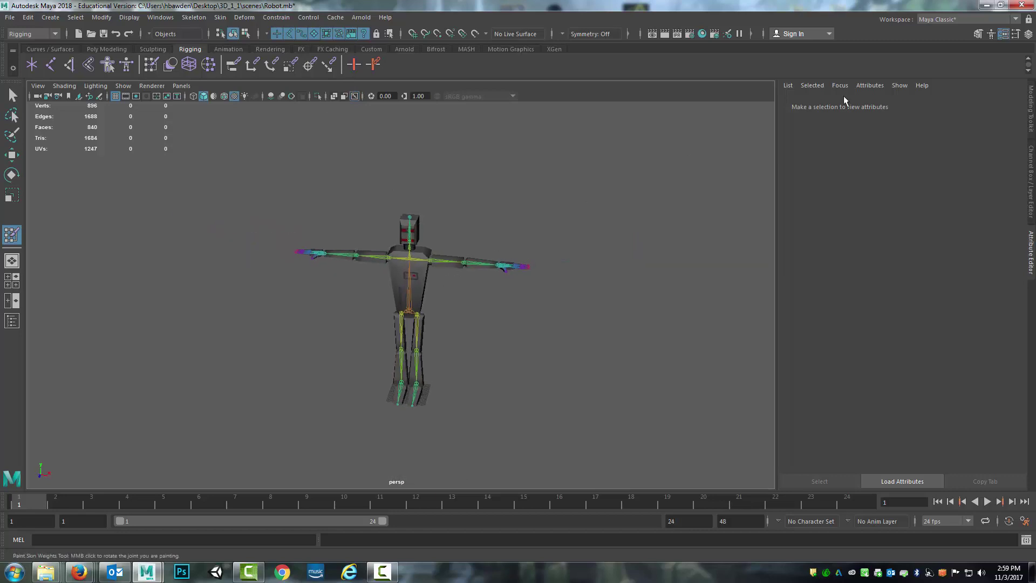
click(1016, 34)
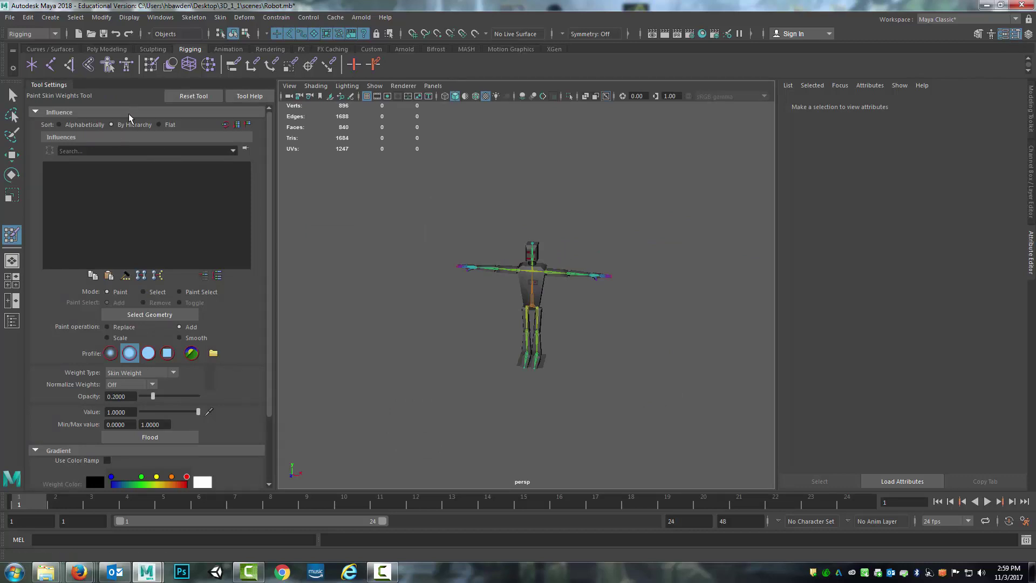
click(1003, 33)
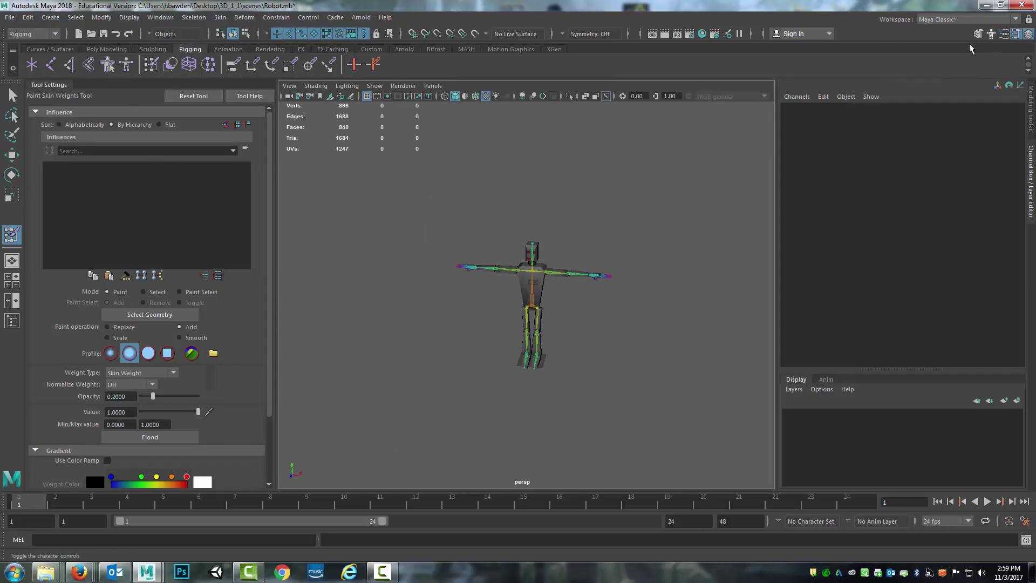
click(977, 34)
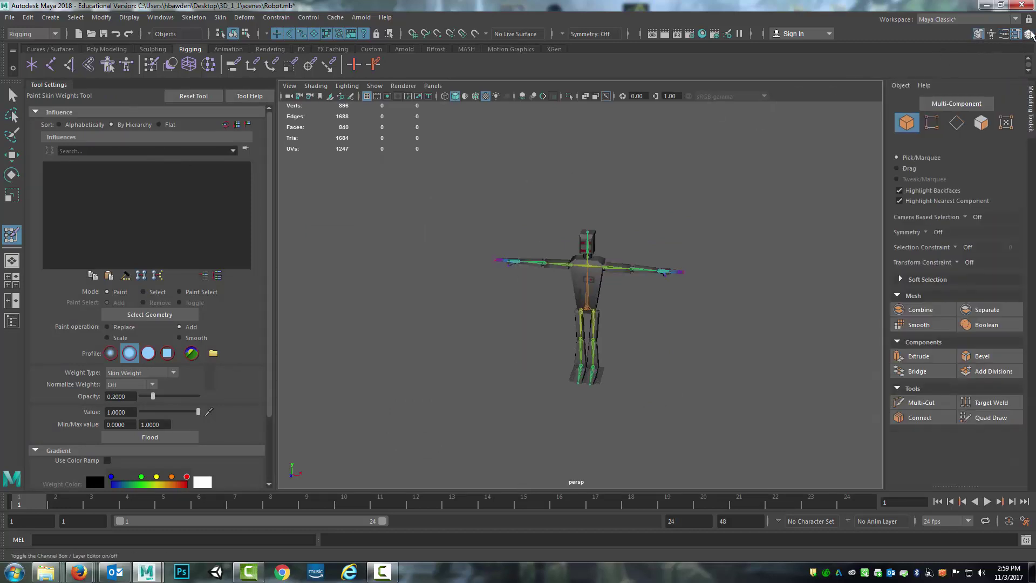
click(977, 34)
- Select the robot mesh and reactivate the Paint Skin Weights Tool so its joint influences are listed
alt+drag(618, 192, 529, 185)
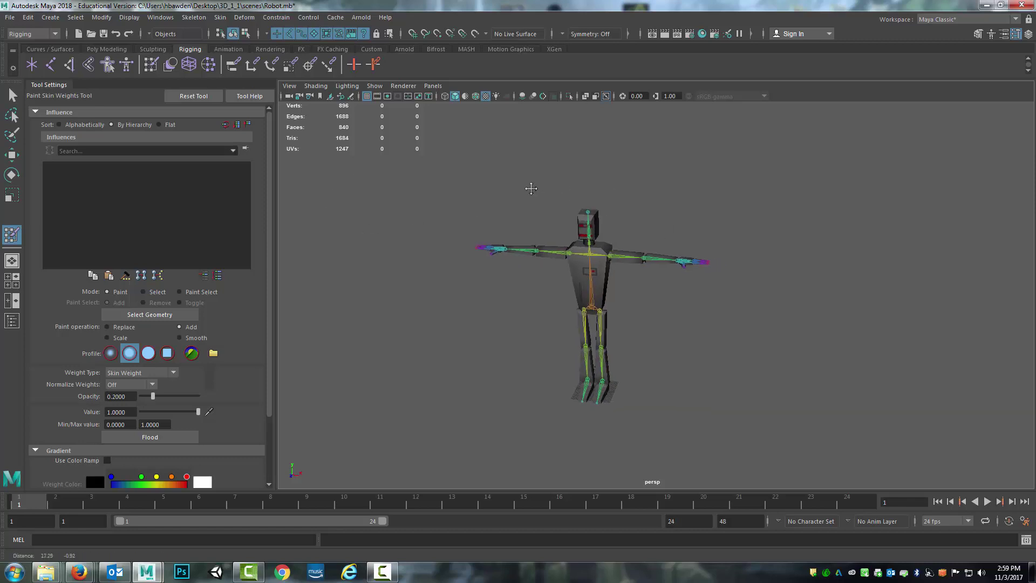
scroll(532, 189, up, 4)
scroll(507, 199, down, 2)
alt+middle_drag(505, 200, 546, 203)
scroll(547, 215, up, 2)
scroll(514, 222, up, 2)
scroll(535, 205, down, 2)
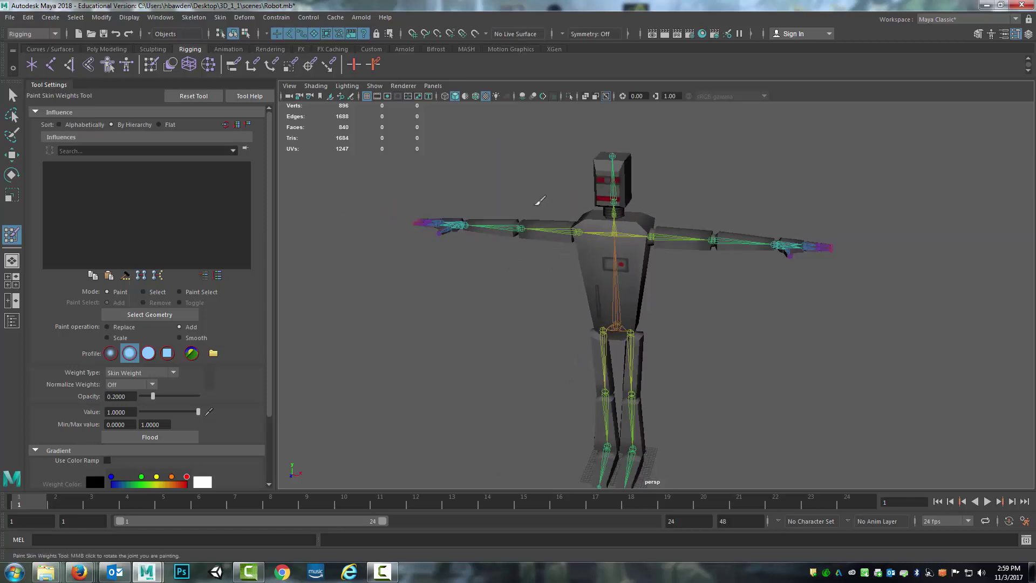
alt+drag(521, 204, 511, 206)
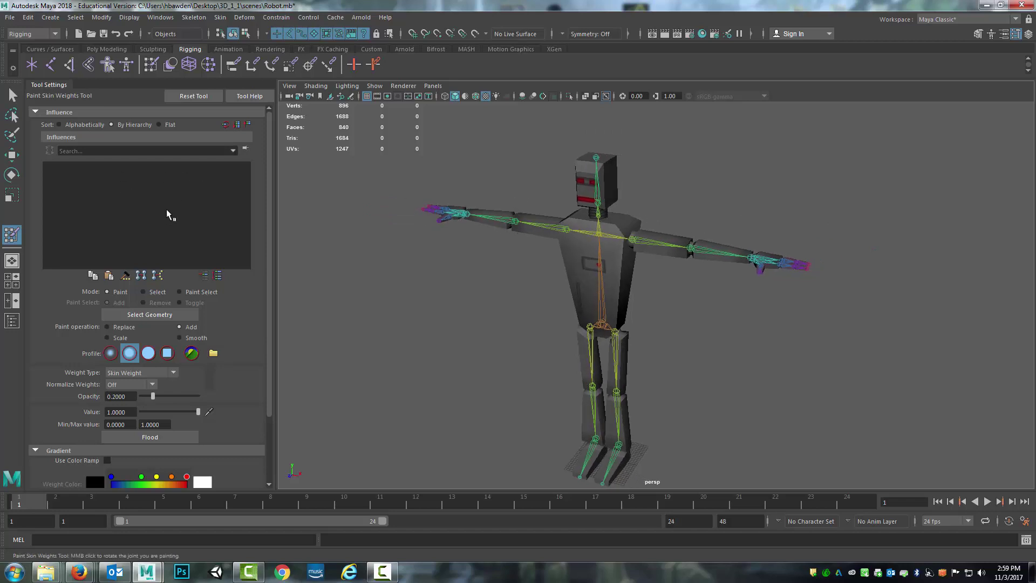
scroll(216, 184, down, 3)
scroll(203, 189, up, 3)
alt+drag(358, 229, 360, 229)
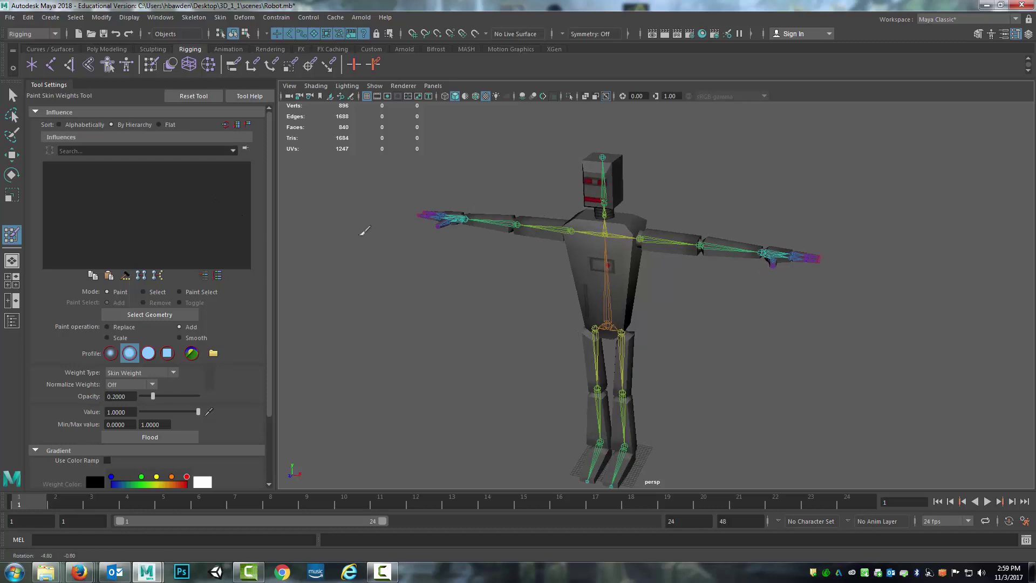
click(13, 95)
click(591, 267)
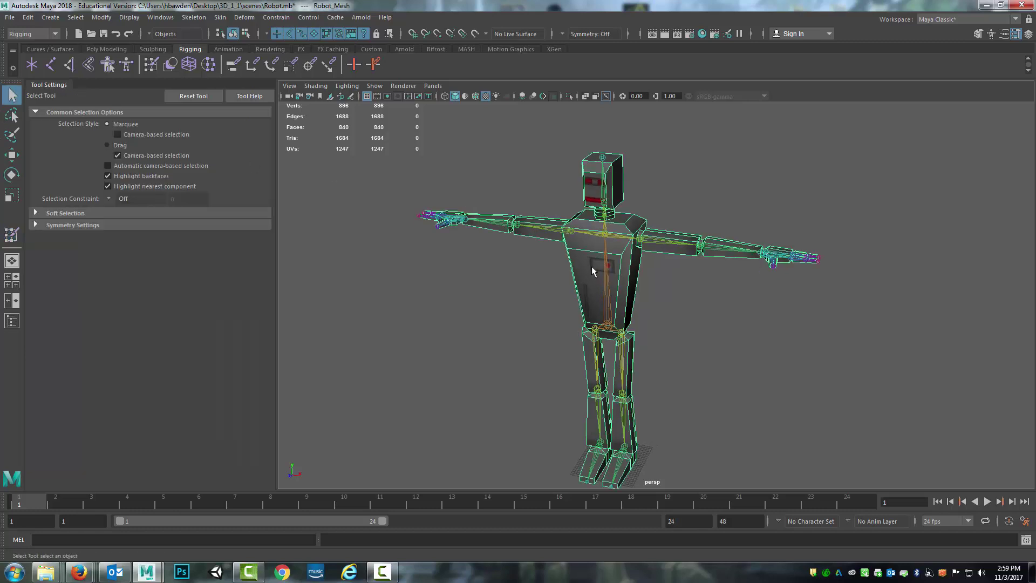
click(12, 236)
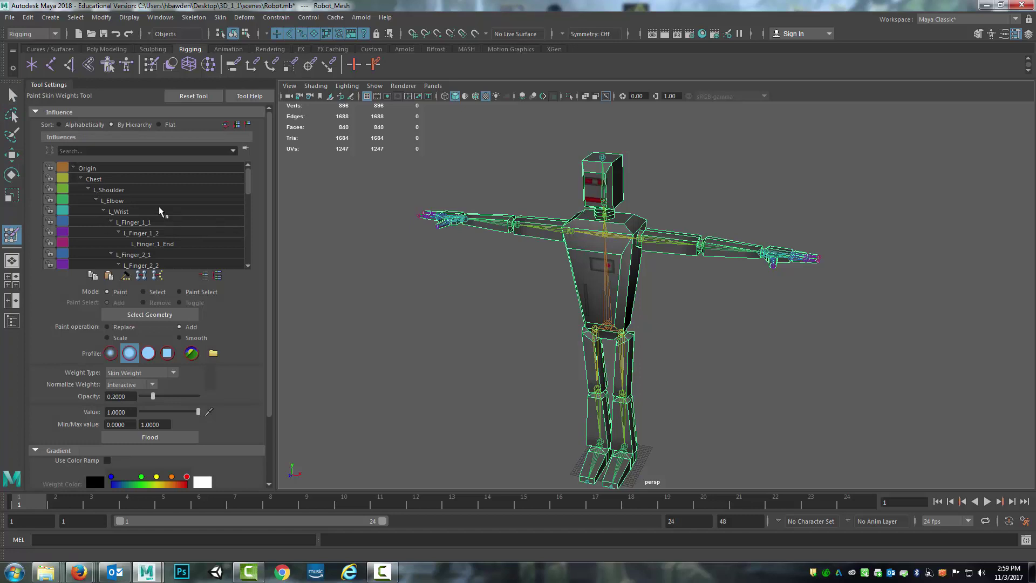
- Examine the weight maps of Origin, Chest, L_Shoulder, L_Elbow, L_Wrist and L_Finger_1_1, ending on Origin
click(91, 171)
click(95, 178)
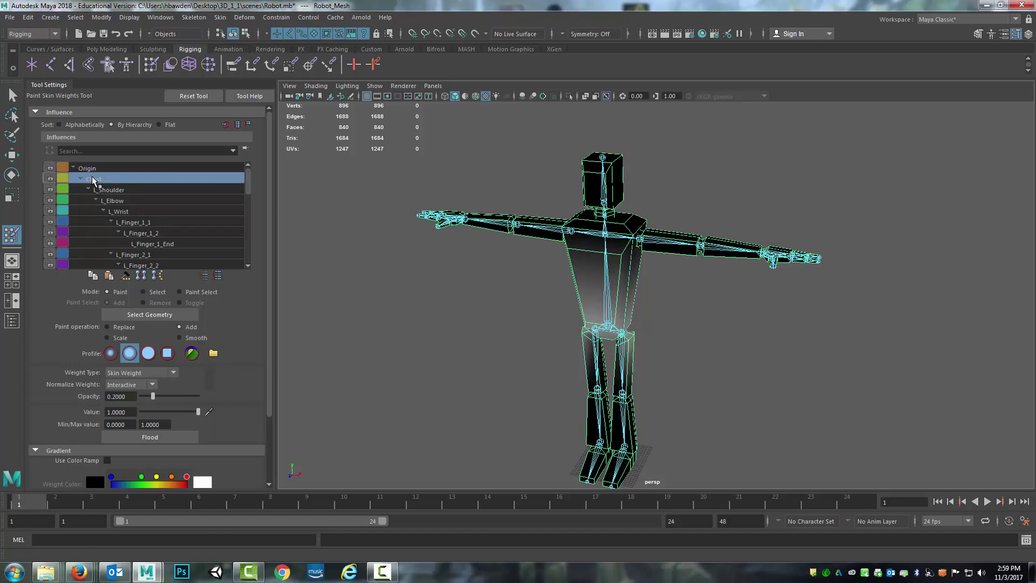
click(92, 170)
click(96, 179)
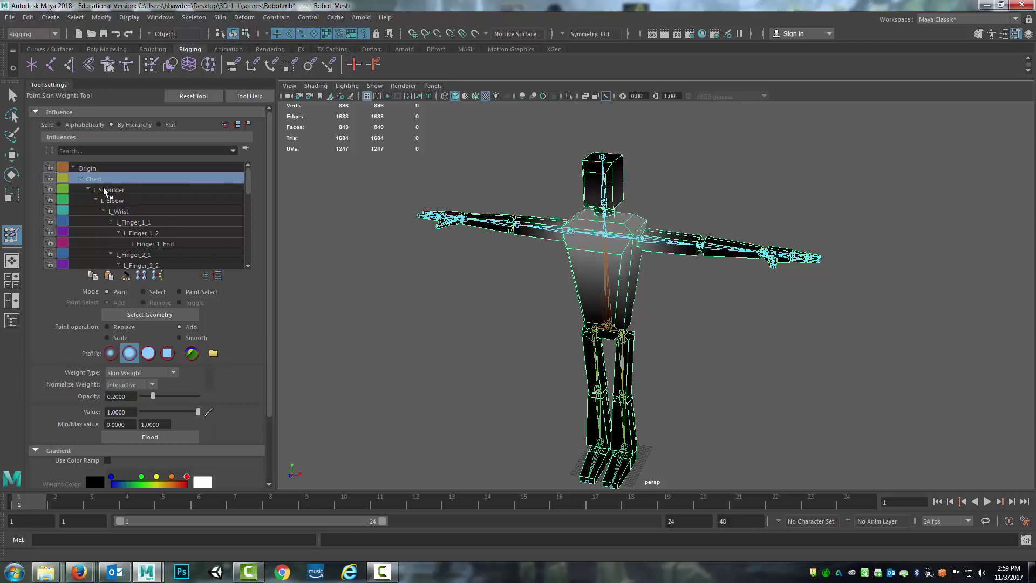
click(105, 190)
click(115, 202)
click(133, 224)
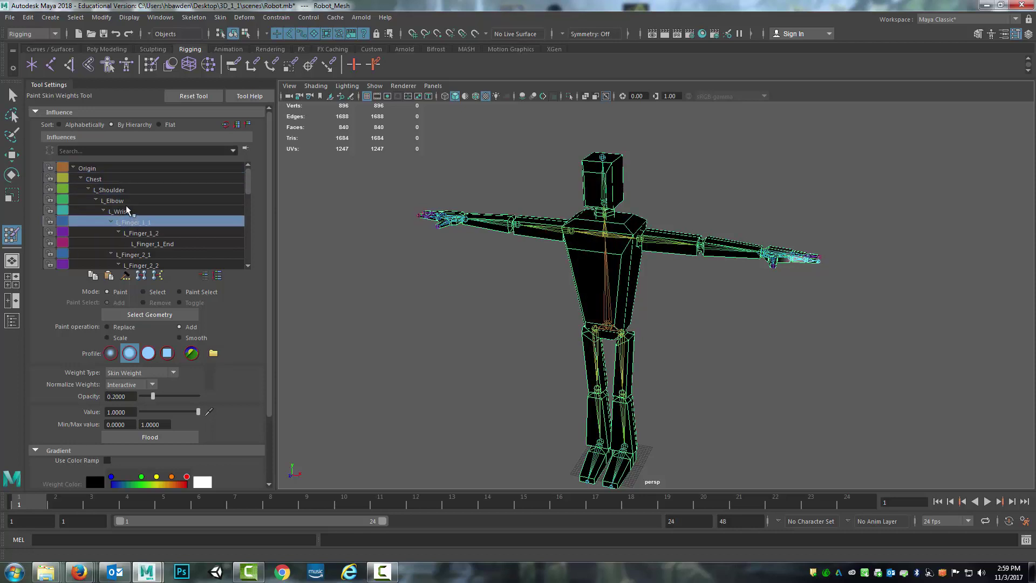
click(128, 211)
click(116, 200)
click(96, 179)
click(85, 168)
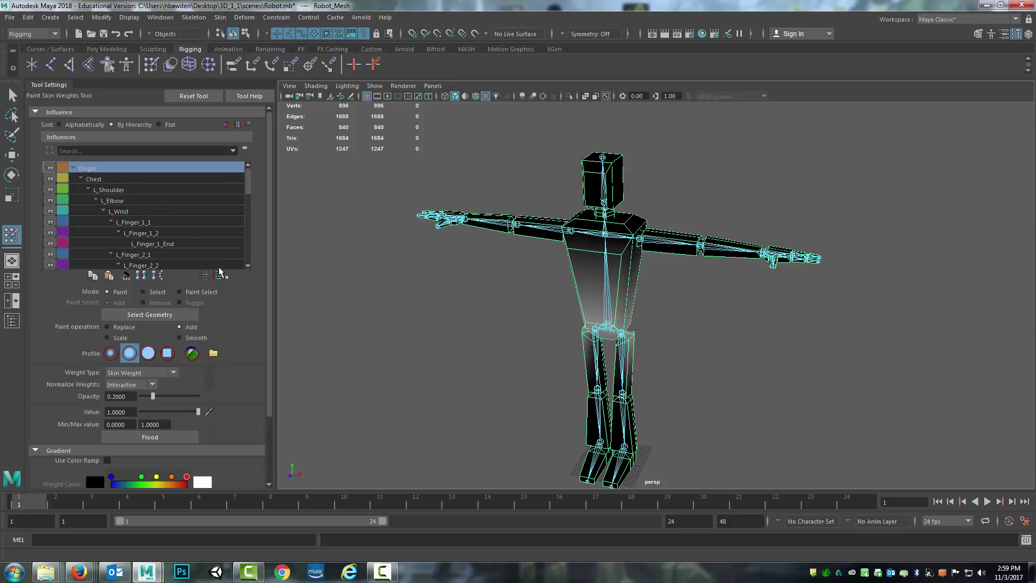
- Preview the Origin weights with the color ramp and return to the grayscale display
scroll(219, 268, down, 3)
scroll(214, 268, up, 3)
scroll(271, 338, down, 3)
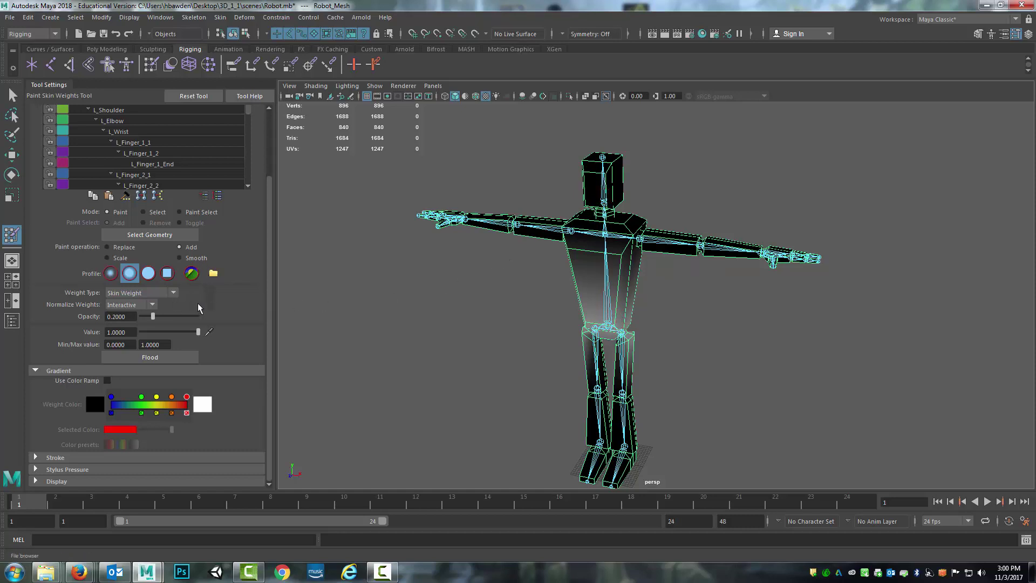
click(107, 381)
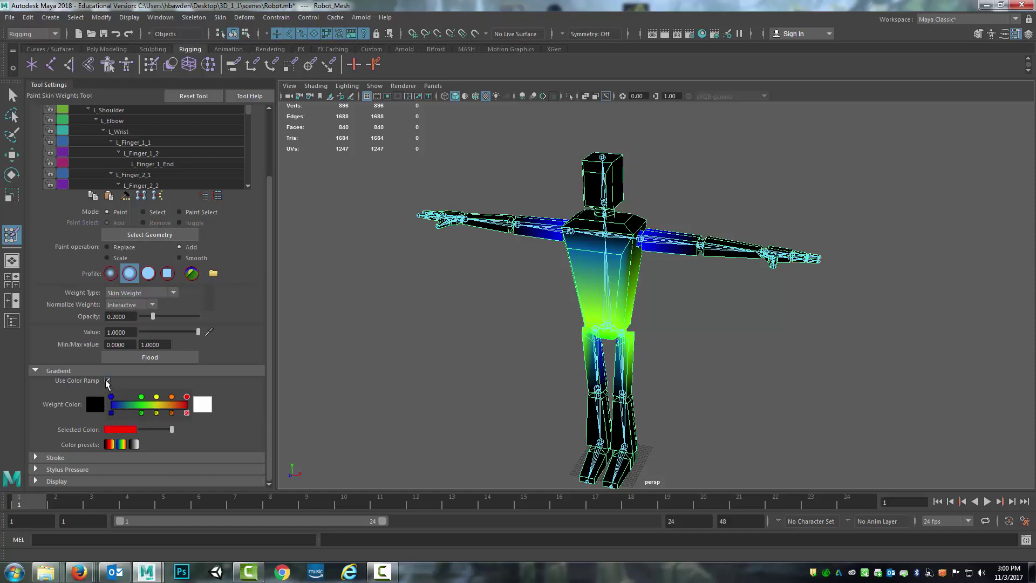
click(107, 381)
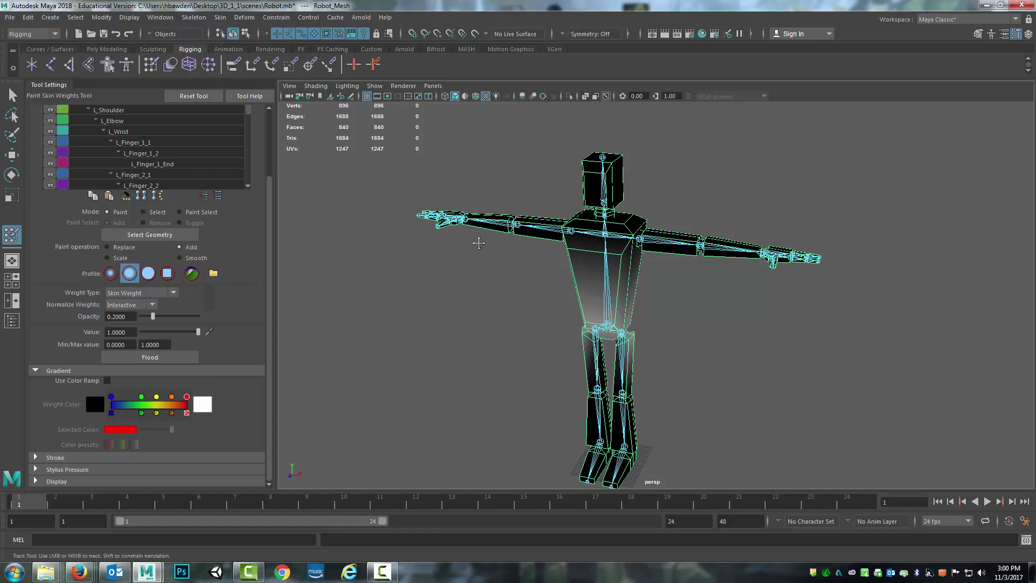
- Paint Origin weight onto the robot's left lower leg using the Add operation with opacity 0.2 and value 1
alt+middle_drag(479, 240, 455, 273)
alt+right_drag(455, 272, 498, 285)
alt+middle_drag(499, 285, 480, 268)
alt+drag(484, 265, 562, 296)
alt+middle_drag(561, 298, 564, 211)
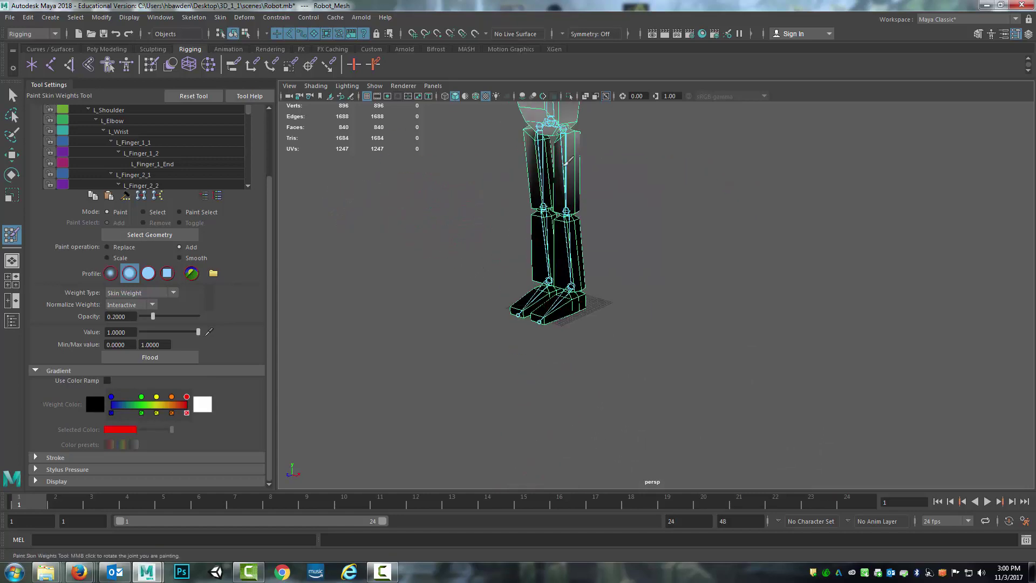
scroll(564, 211, up, 5)
alt+middle_drag(480, 222, 506, 282)
mouse_move(506, 282)
alt+mouse_down()
mouse_move(543, 281)
mouse_move(557, 257)
alt+mouse_up()
mouse_move(641, 358)
mouse_down()
mouse_move(622, 343)
mouse_move(653, 335)
mouse_move(566, 331)
mouse_move(561, 346)
mouse_move(577, 337)
mouse_up()
- Brush more Origin weight around the left ankle to strengthen that influence
scroll(565, 302, up, 2)
scroll(565, 302, down, 8)
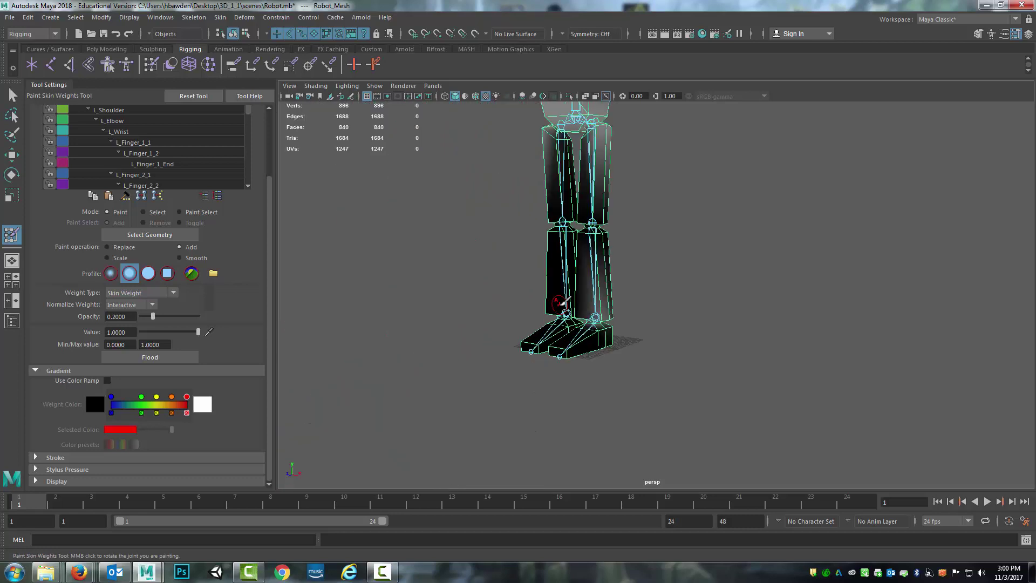
alt+middle_drag(558, 277, 550, 341)
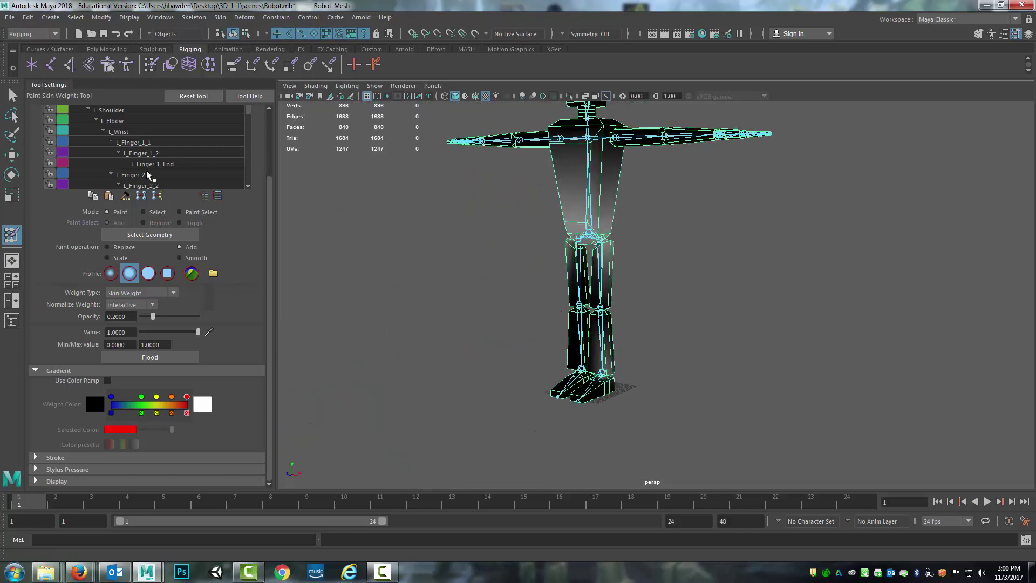
drag(272, 217, 272, 163)
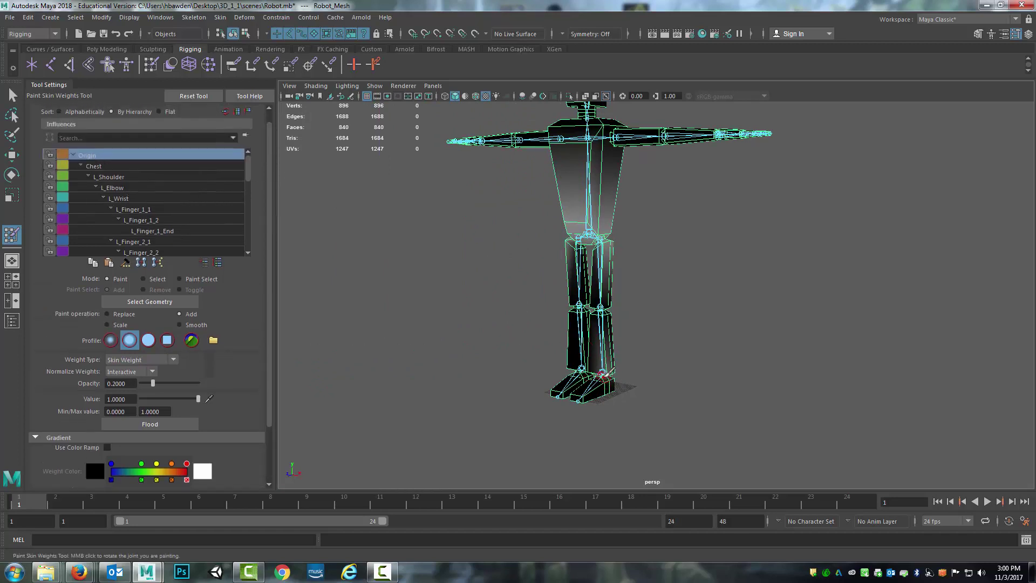
drag(598, 376, 602, 371)
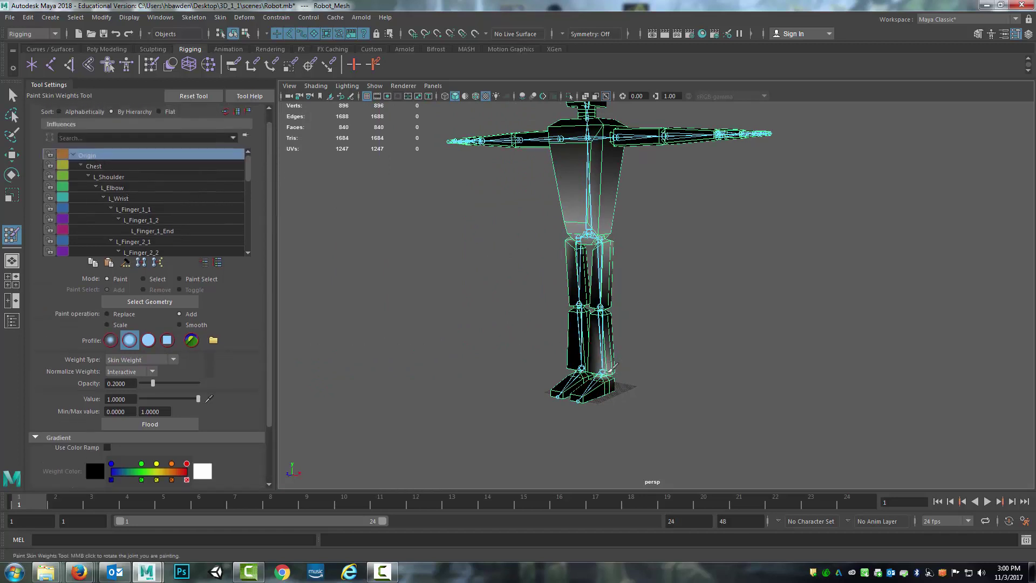
mouse_move(609, 370)
mouse_down()
mouse_move(600, 380)
mouse_move(563, 376)
mouse_up()
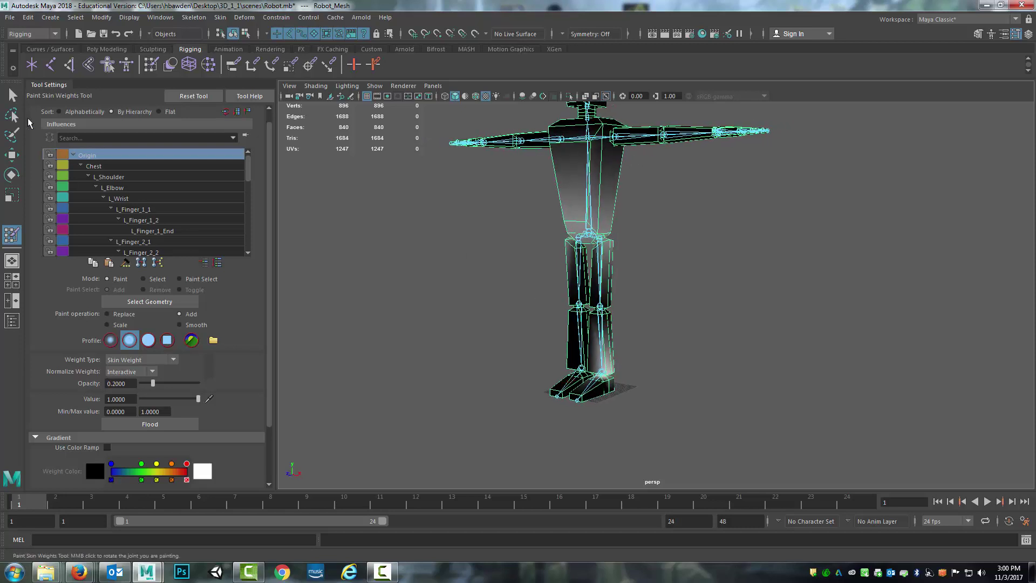
- Test the leg deformation by rotating the L_Knee joint 92 degrees about X, and undo the rotation
click(12, 95)
click(593, 308)
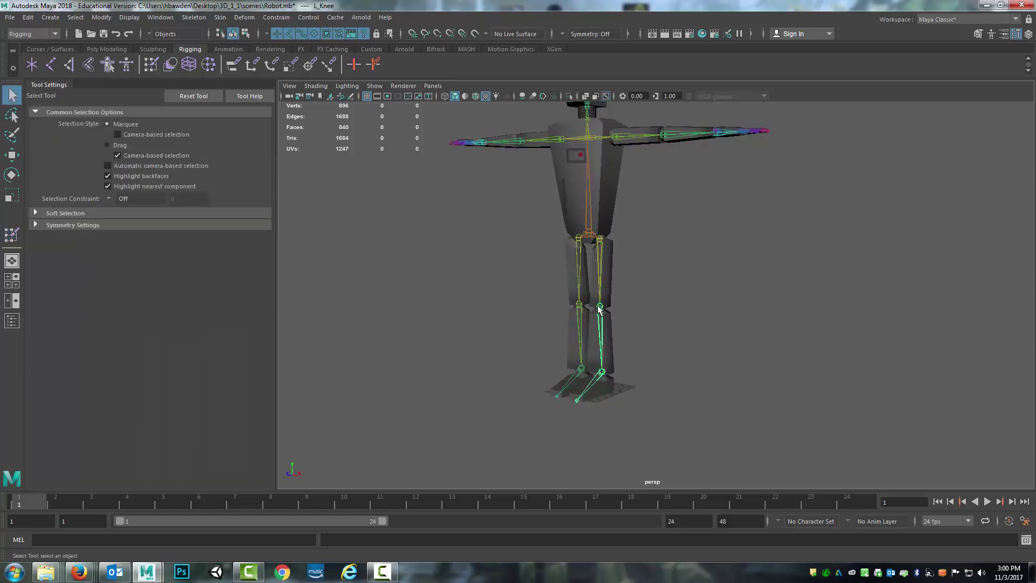
key(e)
drag(575, 286, 554, 388)
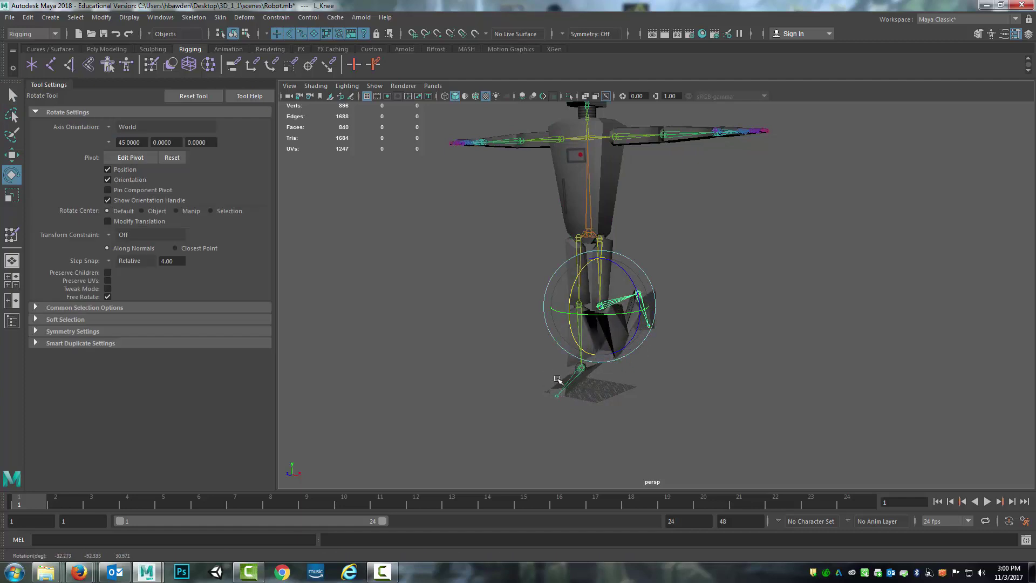
key(ctrl+z)
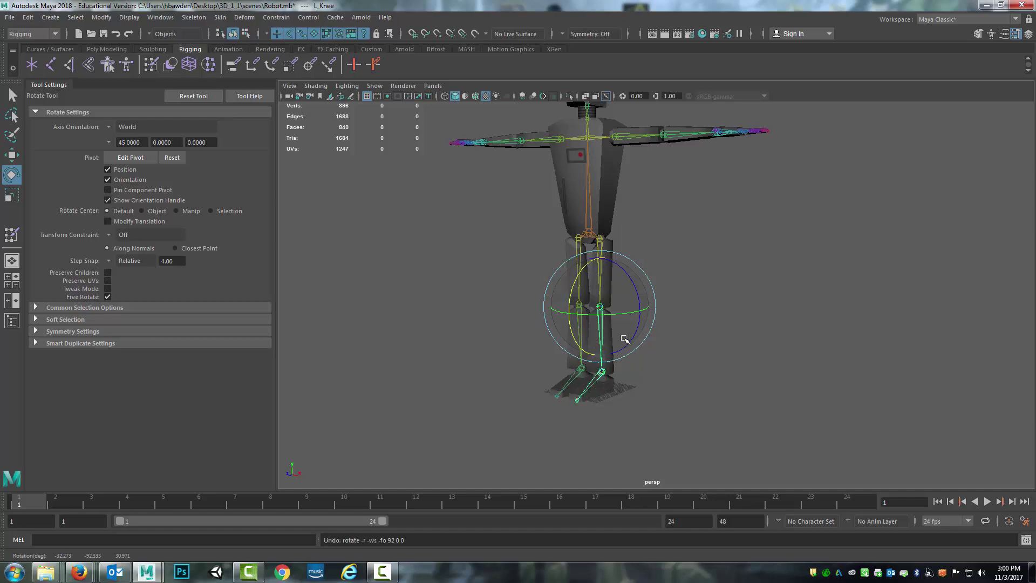
- Check the left ankle and knee joints, reselect the robot mesh and return to the Paint Skin Weights Tool
scroll(579, 395, up, 3)
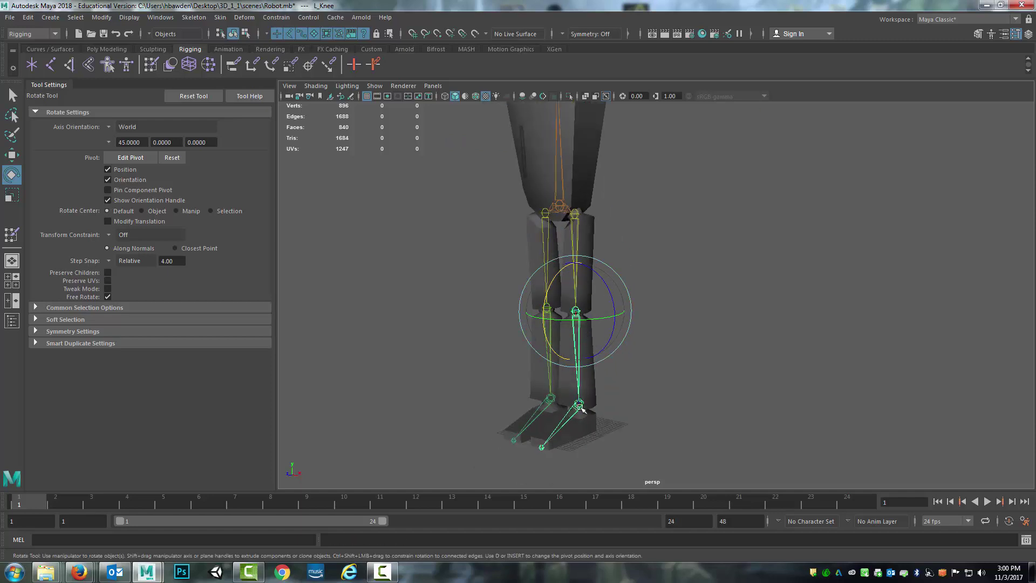
click(579, 405)
click(579, 302)
click(576, 310)
click(533, 171)
click(11, 235)
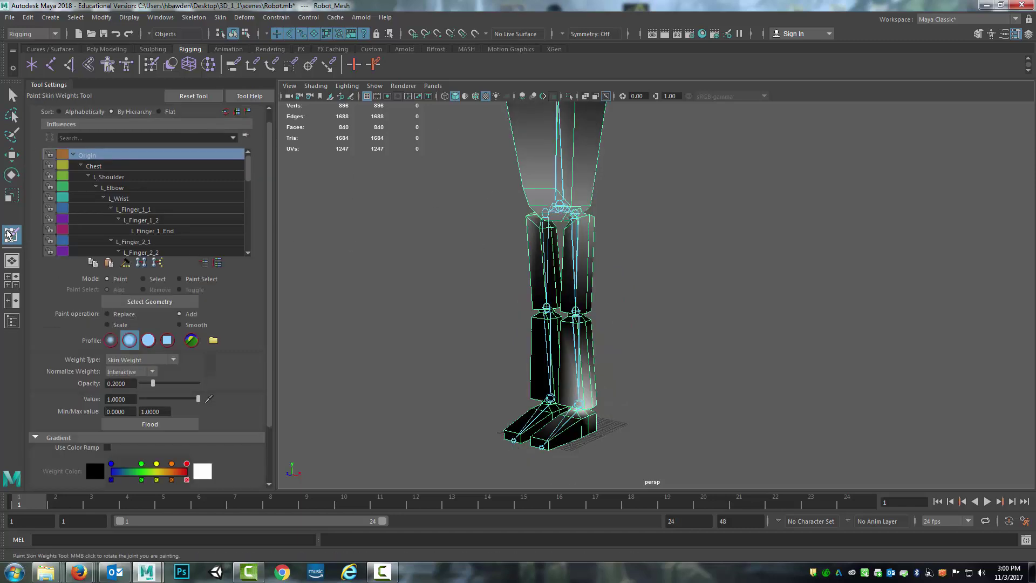
- Select the R_Ankle influence and paint its weight onto the lower end of the robot's left lower leg
scroll(187, 208, down, 5)
scroll(186, 210, down, 7)
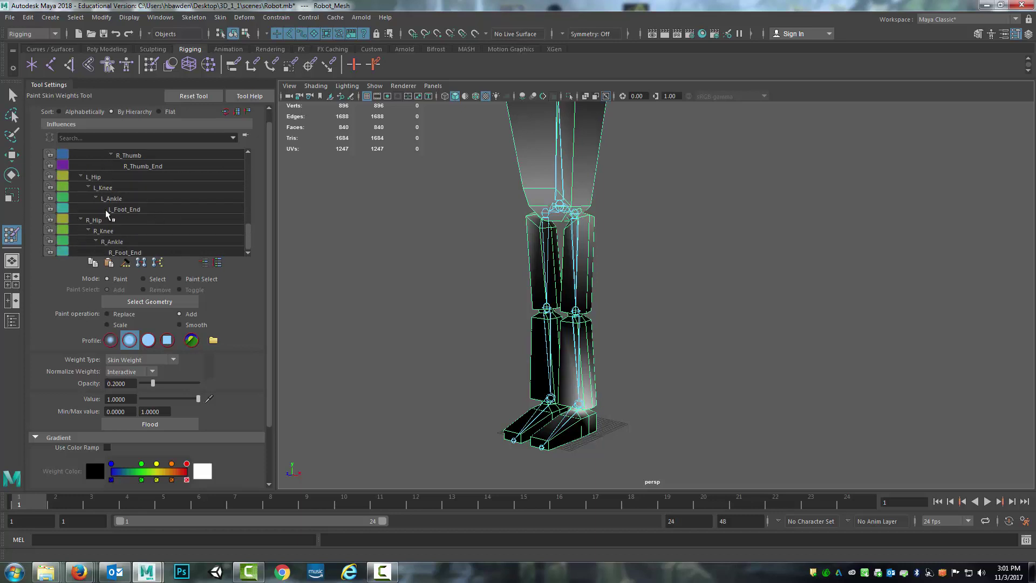
click(116, 241)
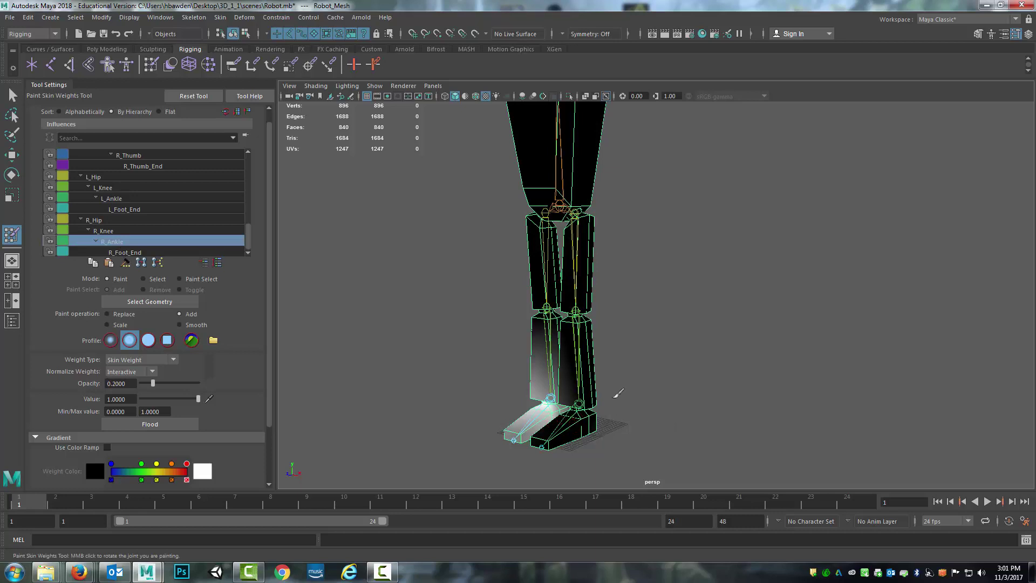
alt+middle_drag(617, 393, 583, 318)
scroll(583, 326, up, 8)
alt+middle_drag(478, 347, 732, 300)
mouse_move(529, 348)
mouse_down()
mouse_move(504, 351)
mouse_move(614, 358)
mouse_up()
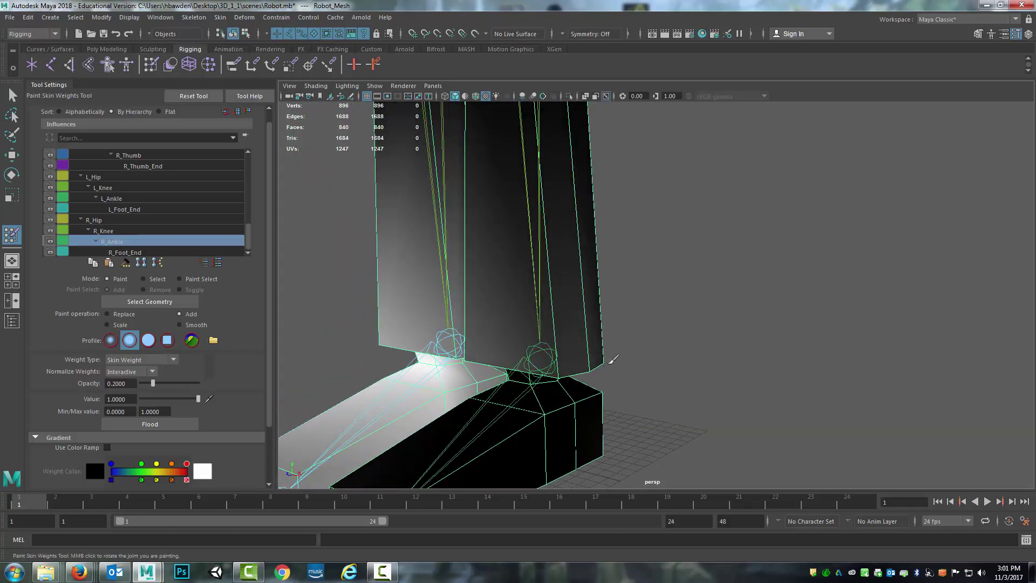
- Raise the brush opacity to 1 and paint full R_Ankle weight around the bottom of the left lower leg
mouse_move(153, 383)
mouse_down()
mouse_move(220, 389)
mouse_move(141, 393)
mouse_move(273, 395)
mouse_up()
mouse_move(500, 347)
mouse_down()
mouse_move(687, 370)
mouse_move(561, 370)
mouse_move(559, 335)
mouse_up()
click(578, 372)
click(669, 266)
click(689, 271)
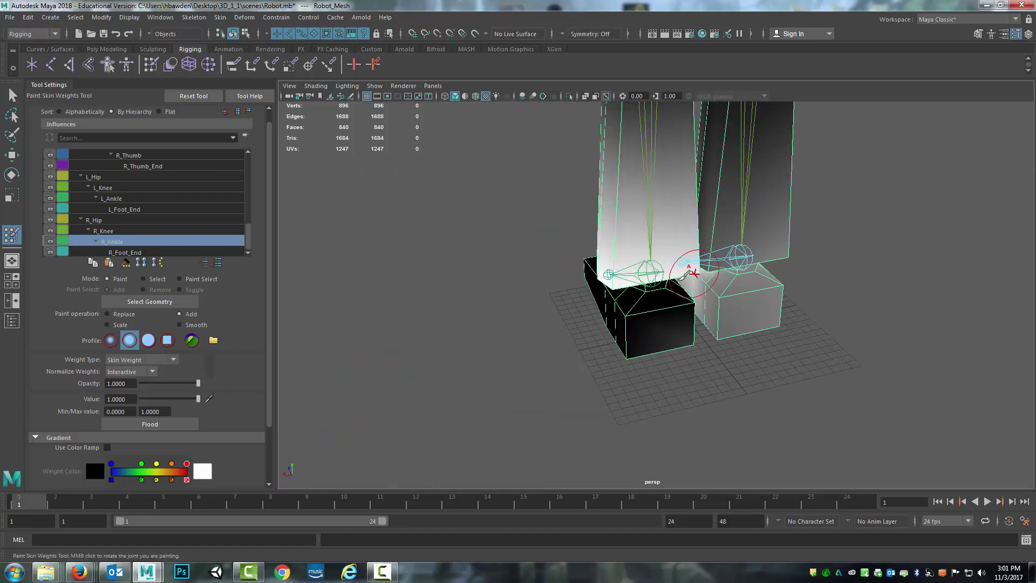
mouse_move(671, 303)
alt+mouse_down()
mouse_move(619, 286)
mouse_move(555, 297)
alt+mouse_up()
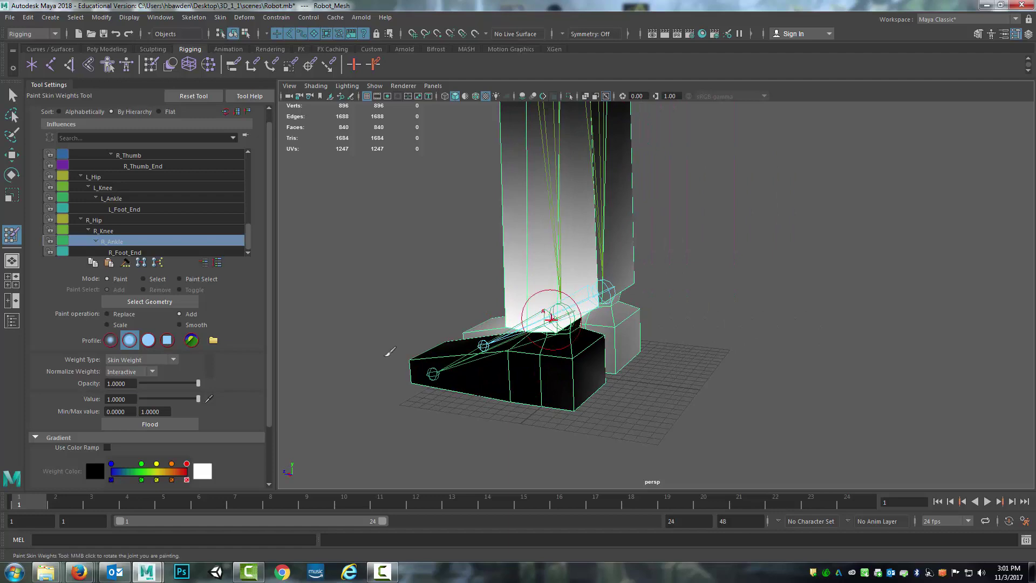
scroll(536, 307, up, 5)
key(f)
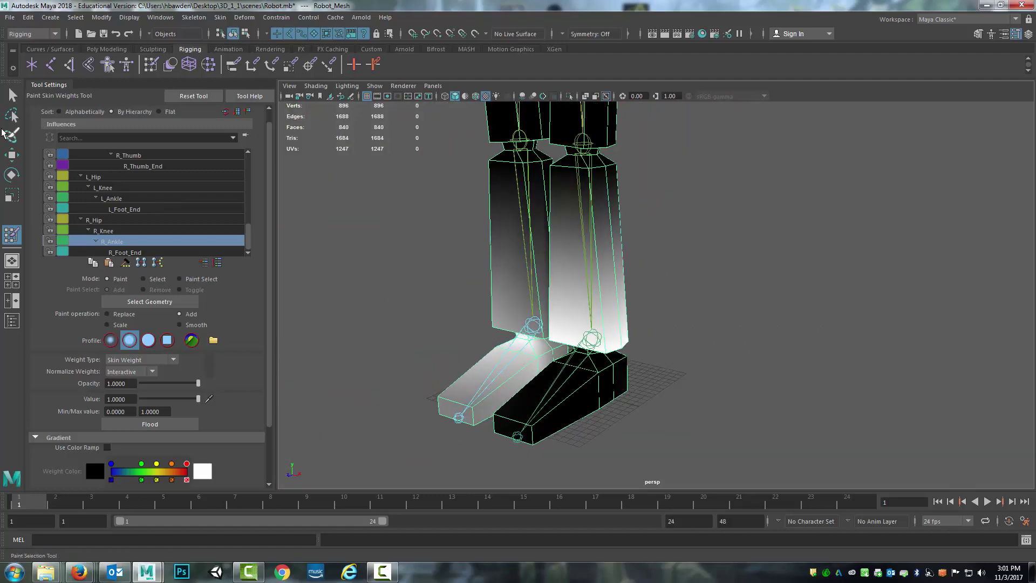
- Test the leg deformation by rotating the L_Knee joint 80 degrees about X, and undo the rotation
click(12, 98)
click(580, 143)
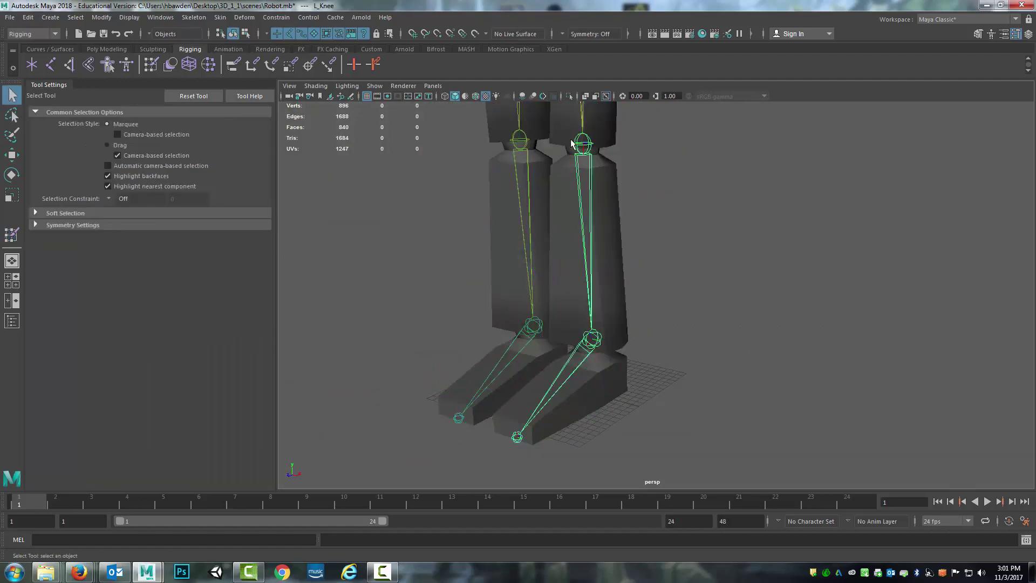
key(e)
drag(560, 129, 550, 185)
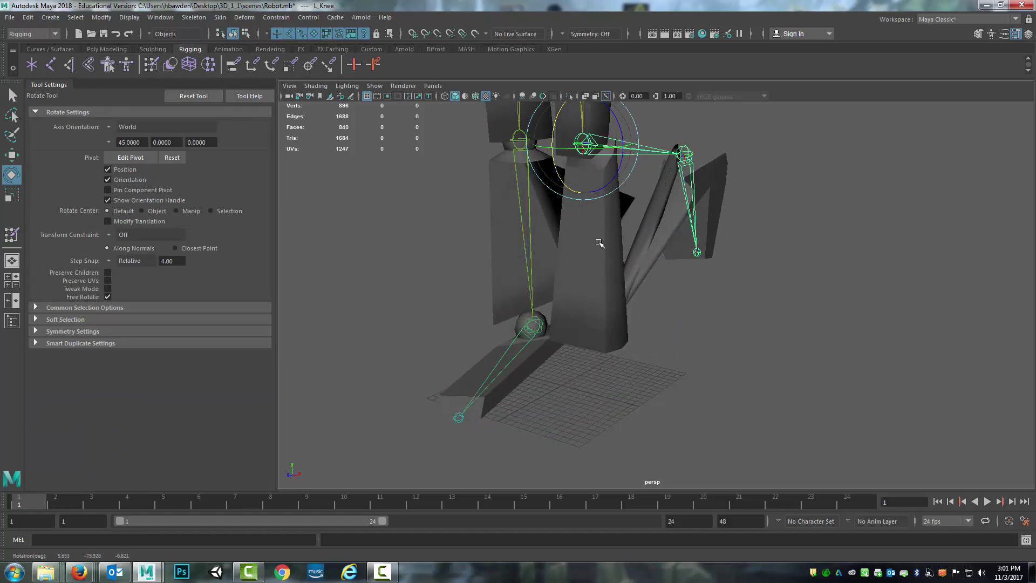
key(ctrl+z)
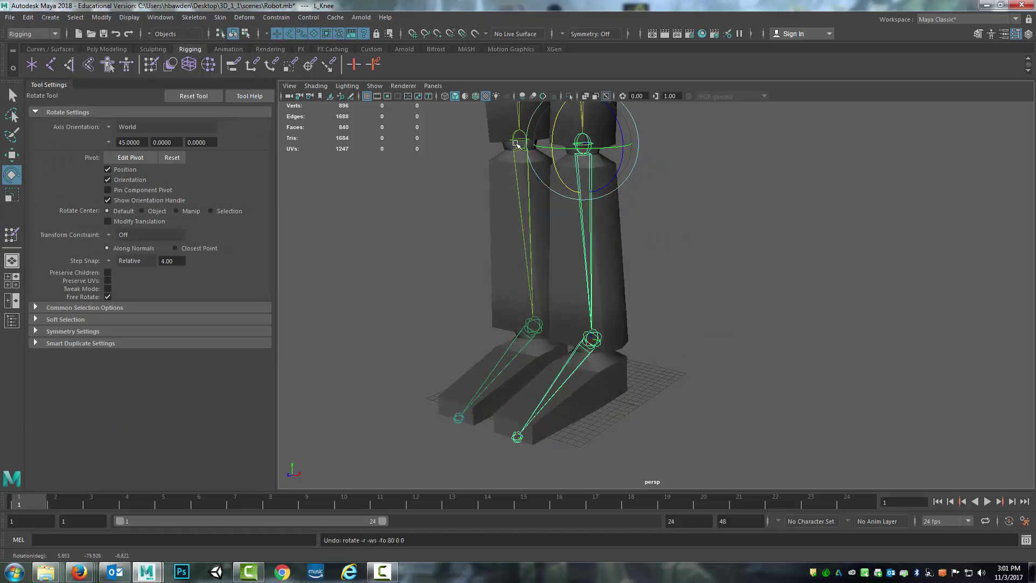
- Test the R_Ankle joint's influence by rotating it about X, and undo the rotation
click(517, 143)
click(531, 326)
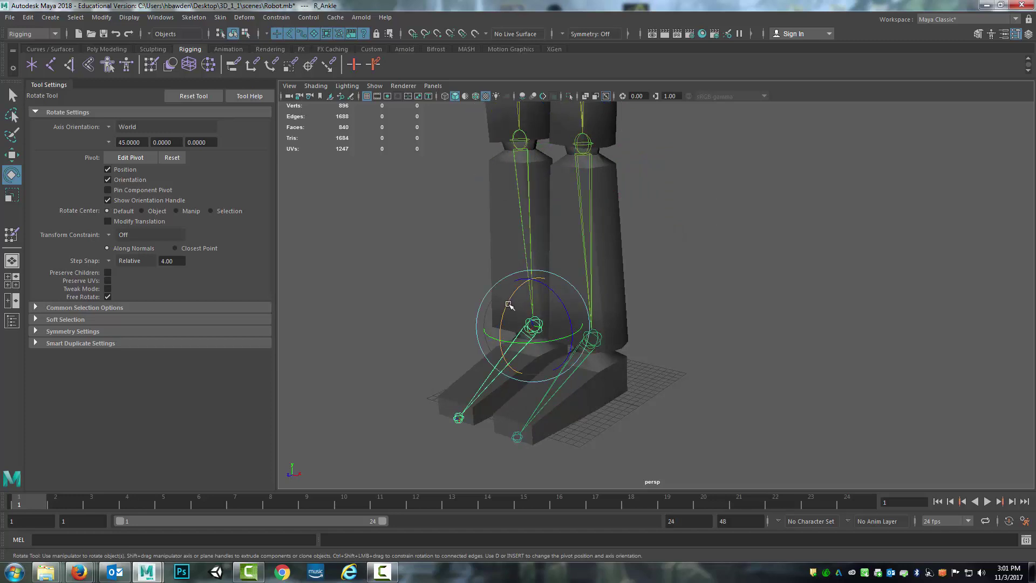
drag(509, 305, 493, 252)
key(ctrl+z)
- Examine the robot's hips, legs and feet from several angles together with their joints
alt+middle_drag(609, 236, 591, 381)
scroll(615, 302, up, 4)
scroll(613, 302, down, 10)
alt+middle_drag(629, 260, 590, 289)
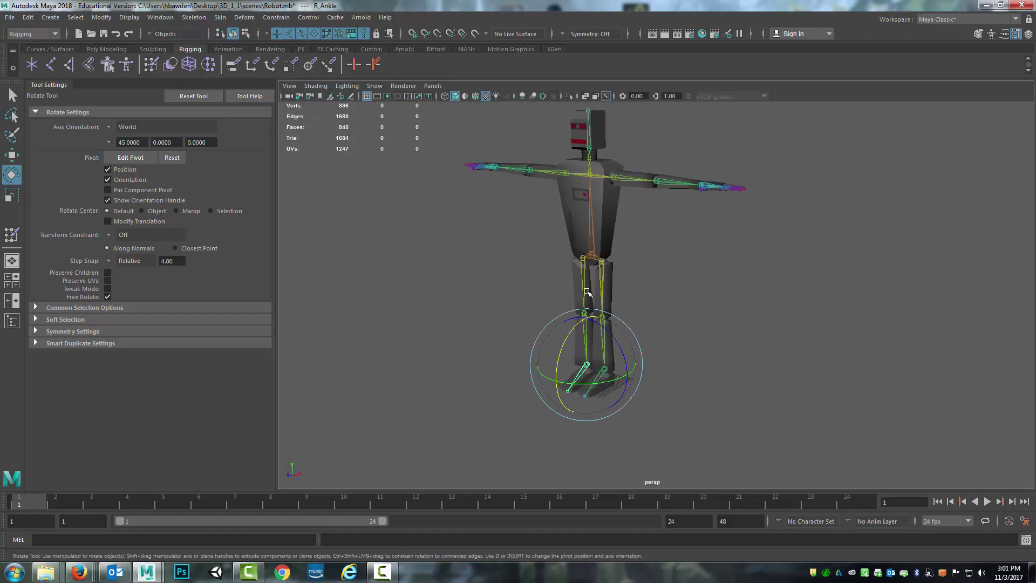
scroll(586, 291, up, 5)
alt+drag(586, 291, 604, 271)
alt+middle_drag(593, 359, 649, 266)
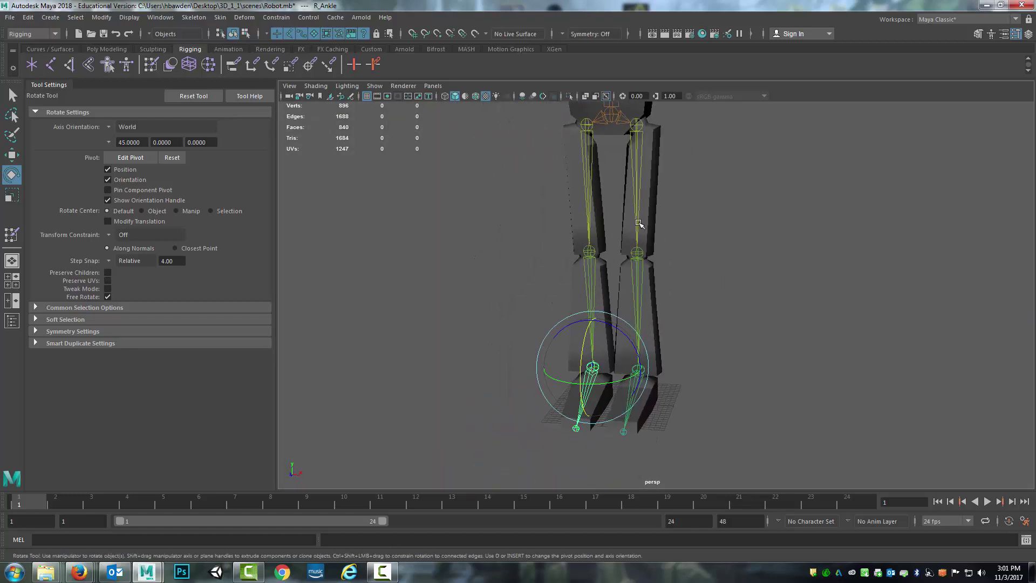
alt+drag(639, 223, 655, 238)
mouse_move(655, 238)
alt+middle_down()
mouse_move(663, 289)
mouse_move(643, 313)
mouse_move(645, 234)
alt+middle_up()
scroll(660, 280, up, 5)
scroll(620, 296, down, 4)
alt+middle_drag(620, 296, 668, 245)
alt+drag(659, 293, 687, 259)
alt+middle_drag(646, 208, 634, 245)
alt+drag(634, 245, 647, 259)
- Examine the robot's torso, shoulders and arms from several angles together with their joints
alt+middle_drag(650, 243, 634, 302)
alt+middle_drag(635, 237, 619, 289)
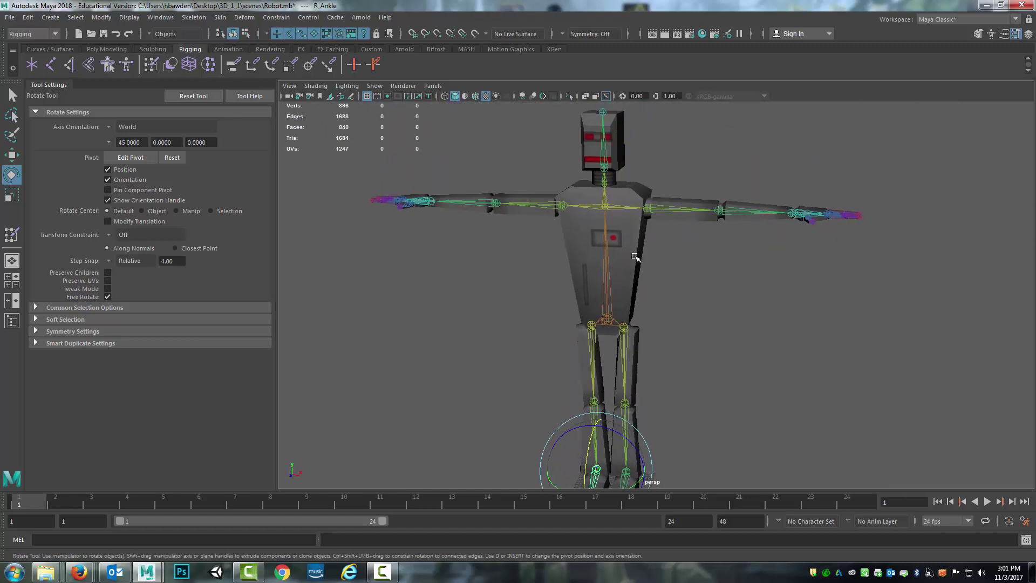
scroll(649, 253, up, 2)
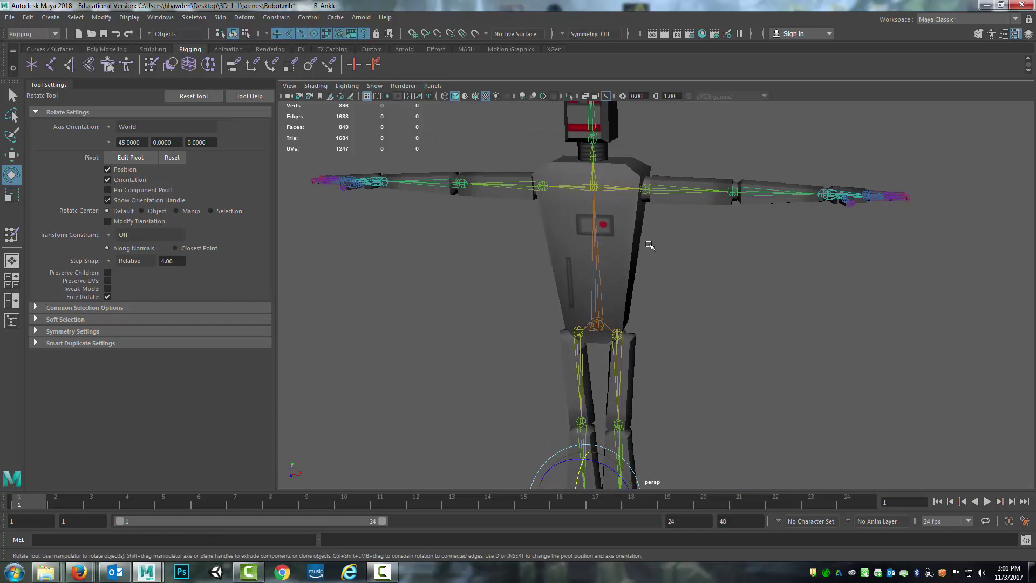
alt+middle_drag(649, 220, 579, 300)
alt+right_drag(579, 301, 640, 293)
alt+middle_drag(546, 295, 659, 263)
scroll(664, 270, down, 4)
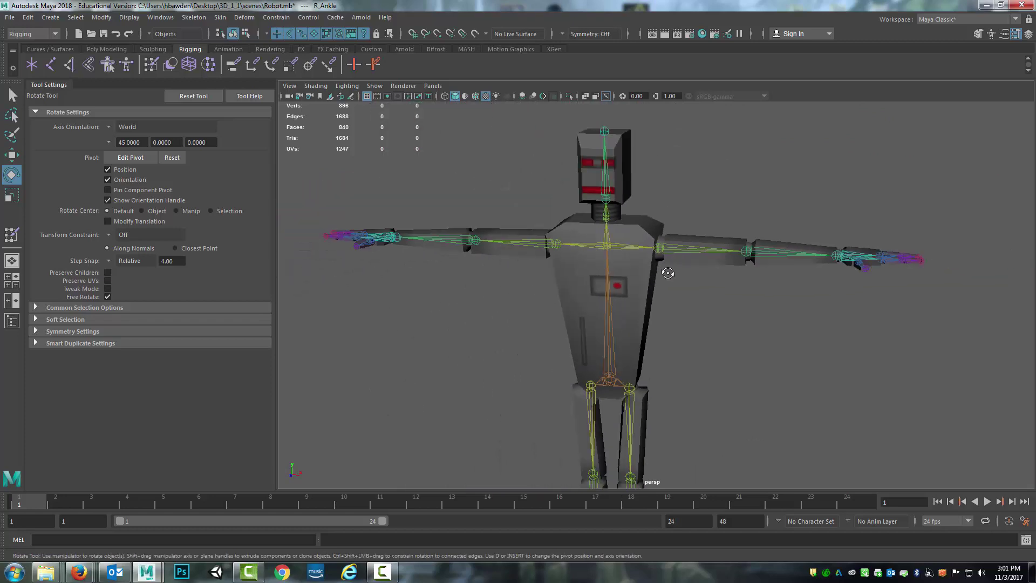
alt+drag(666, 273, 659, 304)
alt+middle_drag(662, 303, 628, 217)
scroll(628, 217, up, 3)
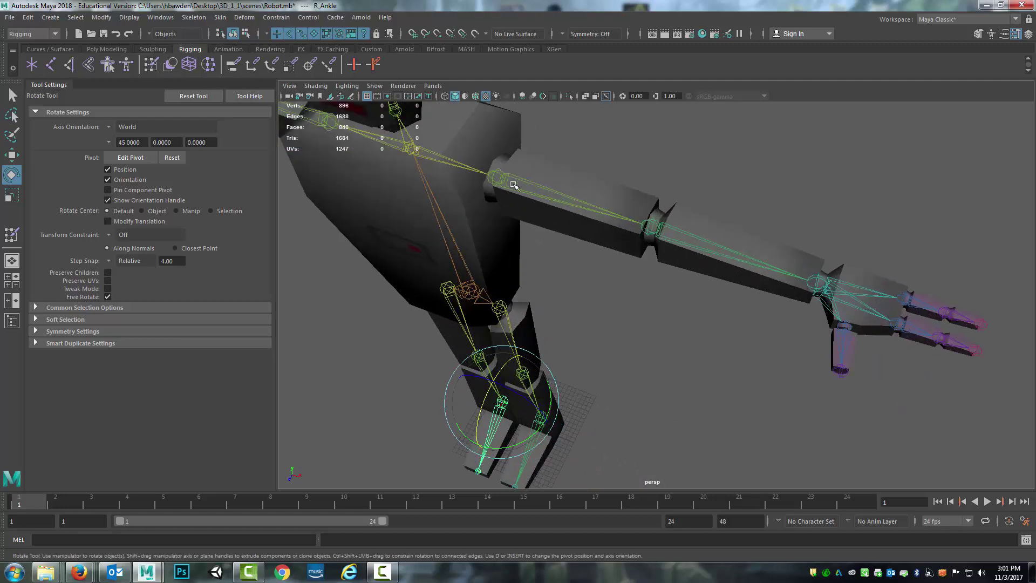
alt+drag(616, 289, 673, 284)
alt+middle_drag(673, 285, 696, 257)
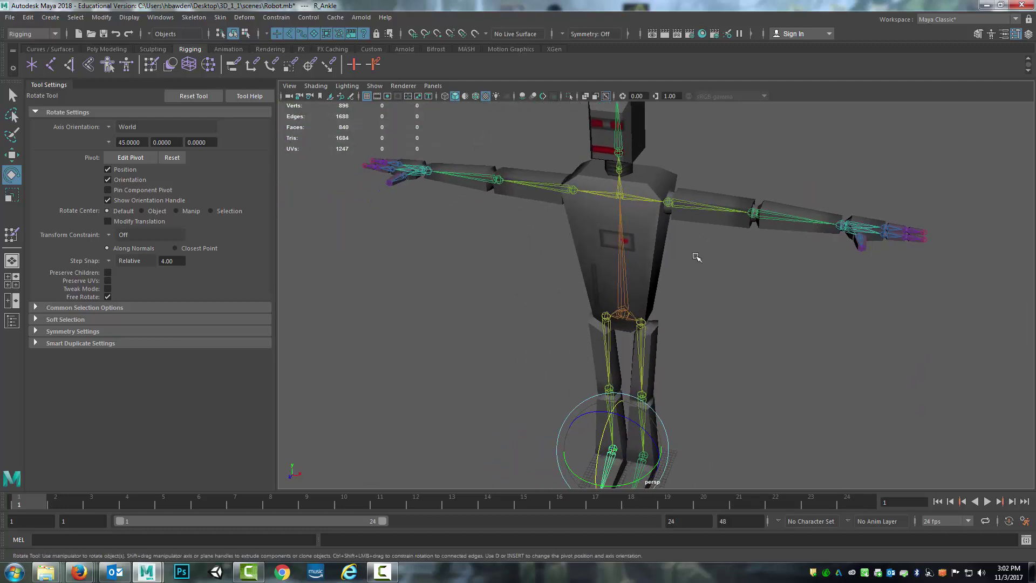
scroll(696, 257, down, 3)
alt+drag(666, 261, 686, 221)
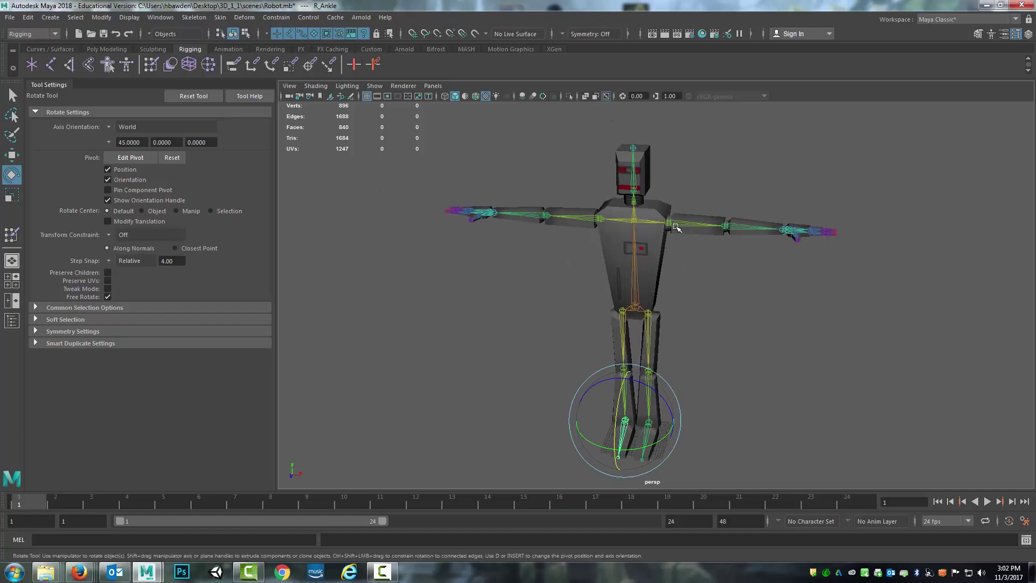
- Reopen the robot mesh in the Paint Skin Weights Tool, set Normalize Weights to Interactive and normalize the weights immediately
click(607, 251)
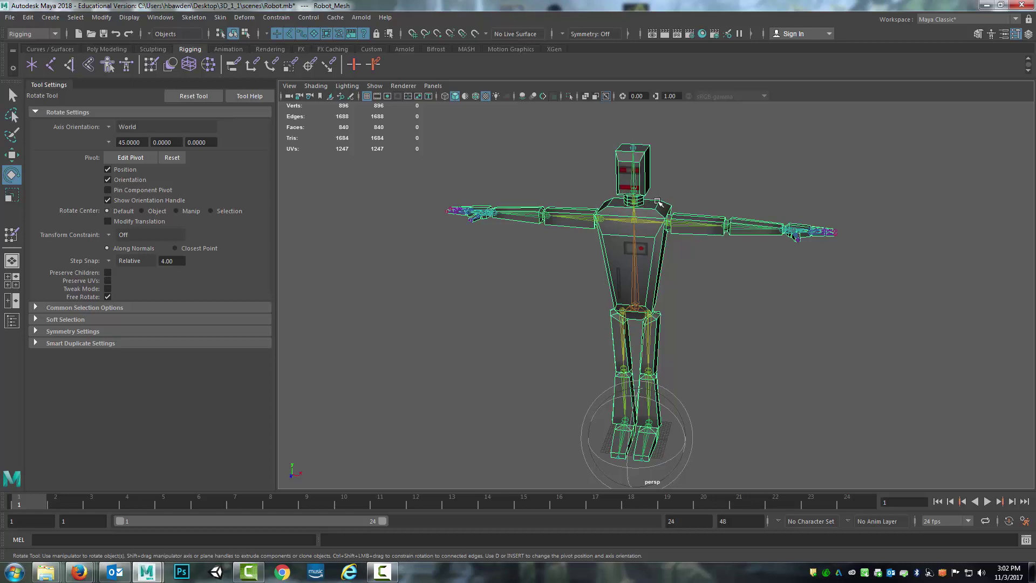
click(12, 236)
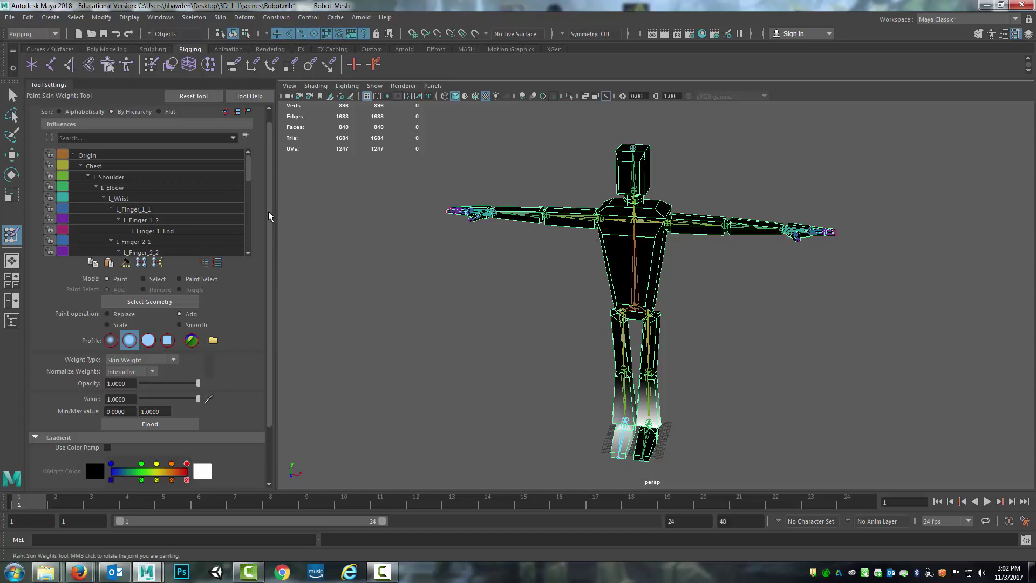
drag(270, 216, 266, 279)
alt+middle_drag(346, 296, 346, 254)
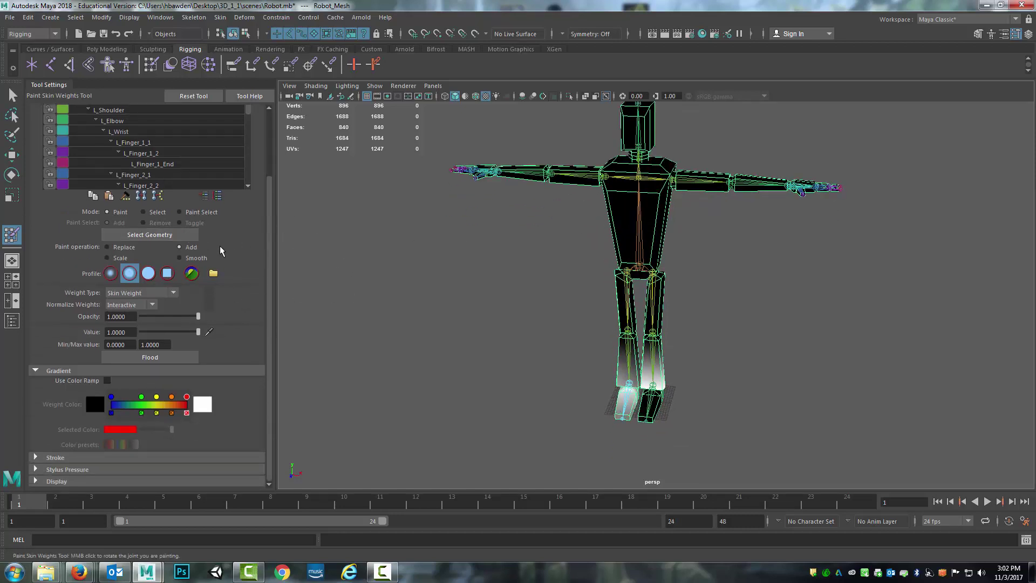
scroll(185, 323, up, 2)
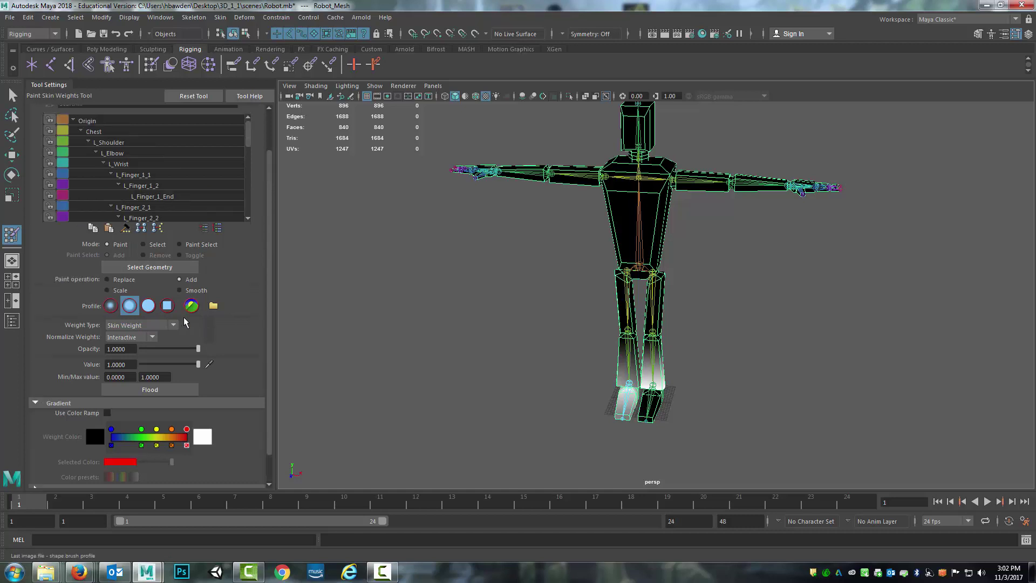
click(153, 338)
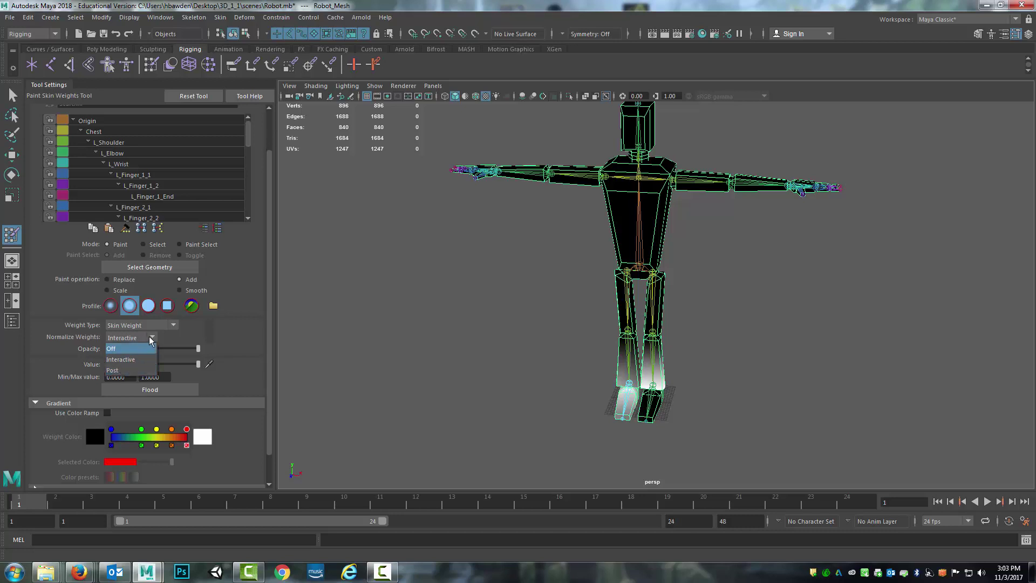
click(130, 359)
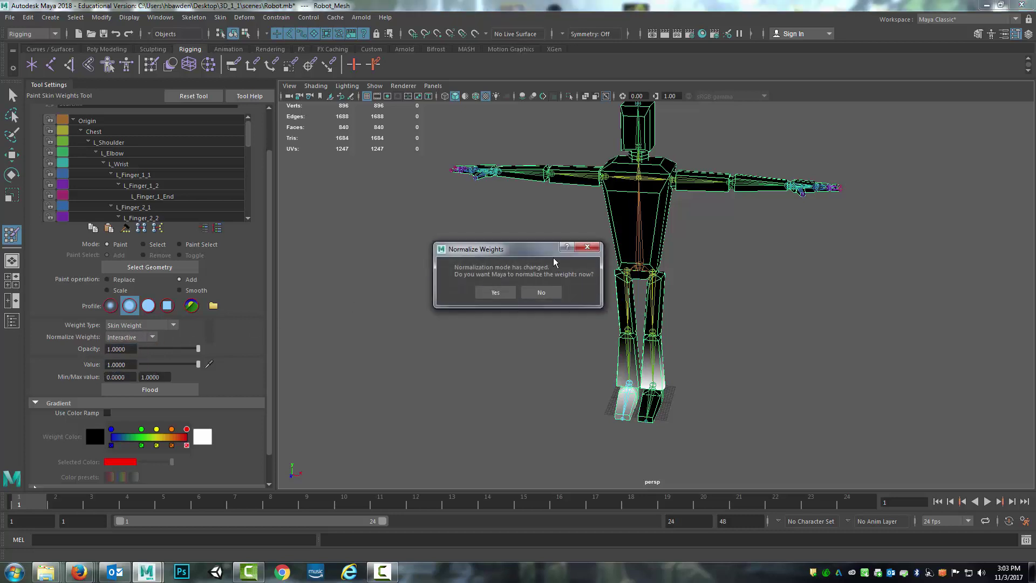
click(489, 293)
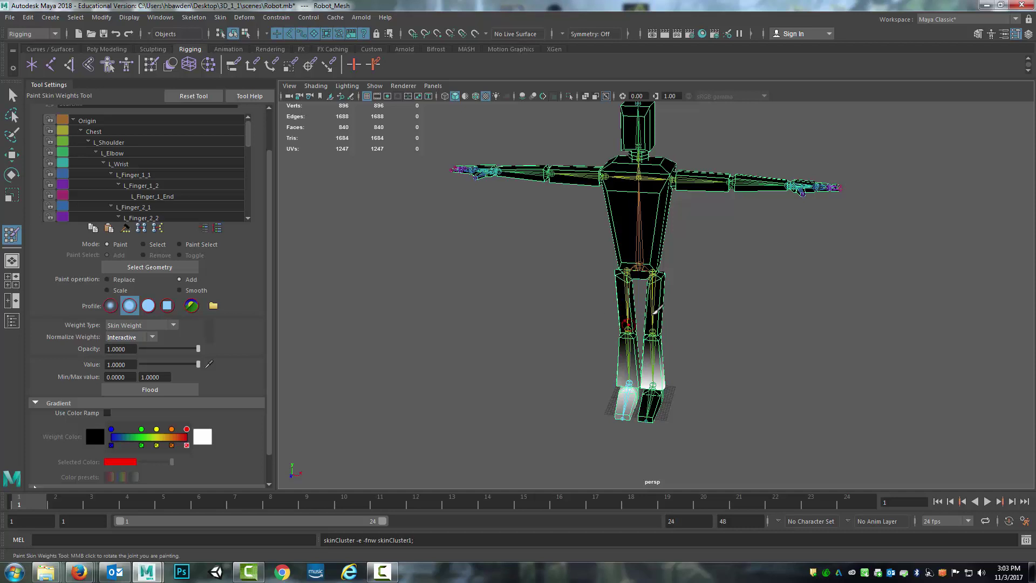
- Lower the brush opacity to 0.2524 and paint R_Ankle weight onto the lower front corner of the torso
alt+middle_drag(684, 285, 628, 297)
alt+drag(626, 309, 646, 307)
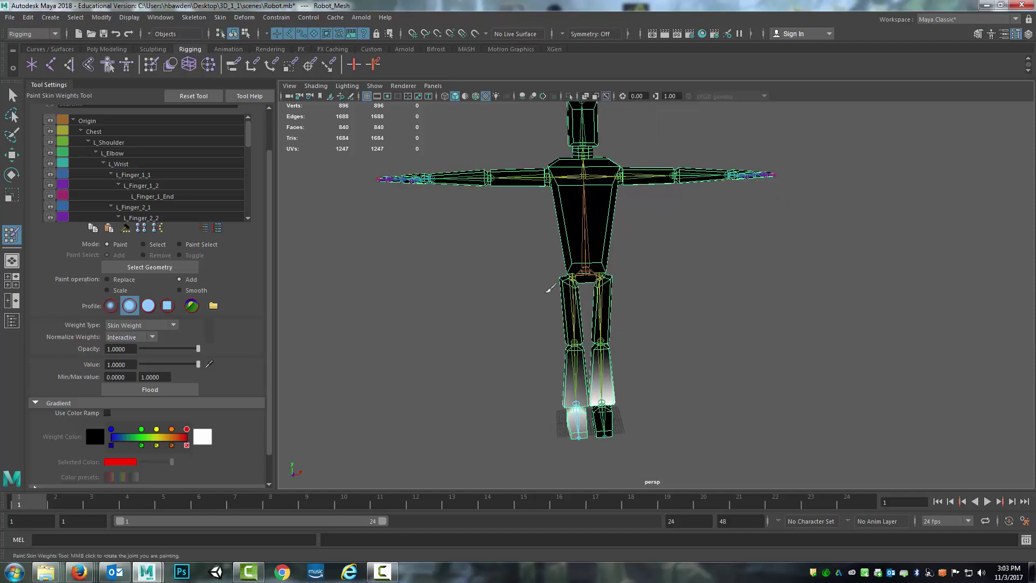
alt+drag(500, 273, 378, 278)
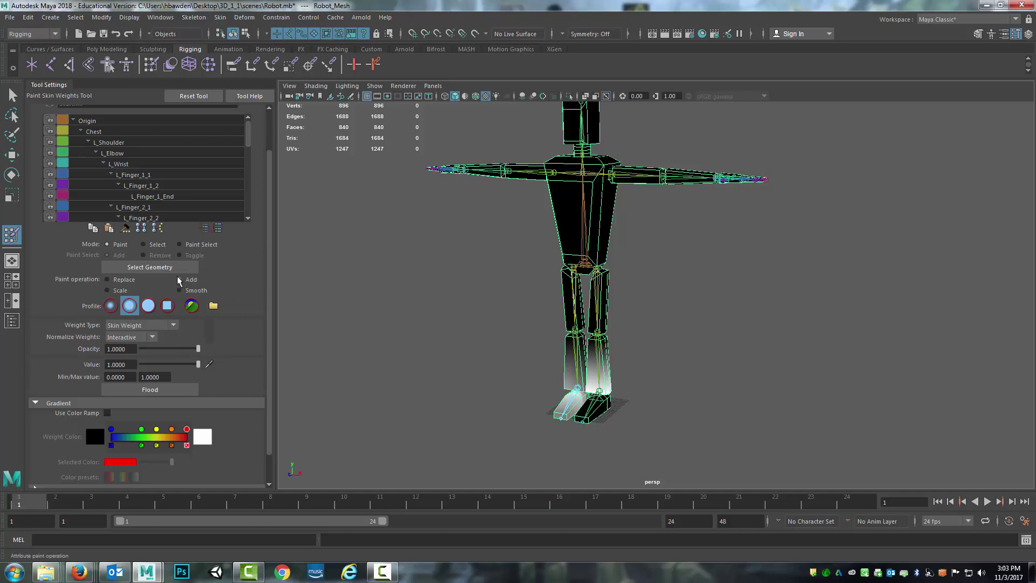
scroll(537, 279, down, 5)
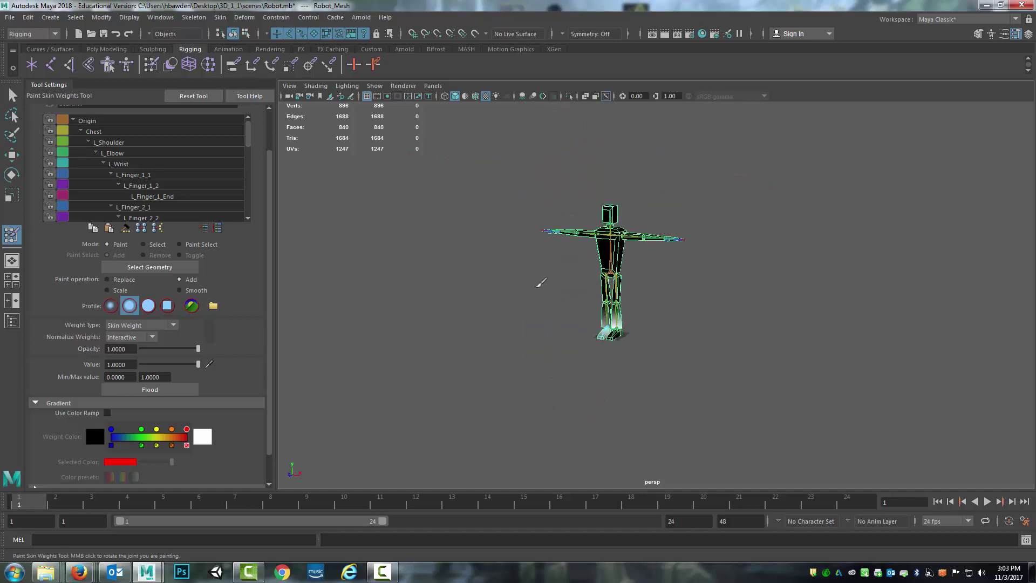
scroll(537, 287, up, 7)
alt+middle_drag(514, 290, 560, 254)
alt+drag(507, 284, 451, 297)
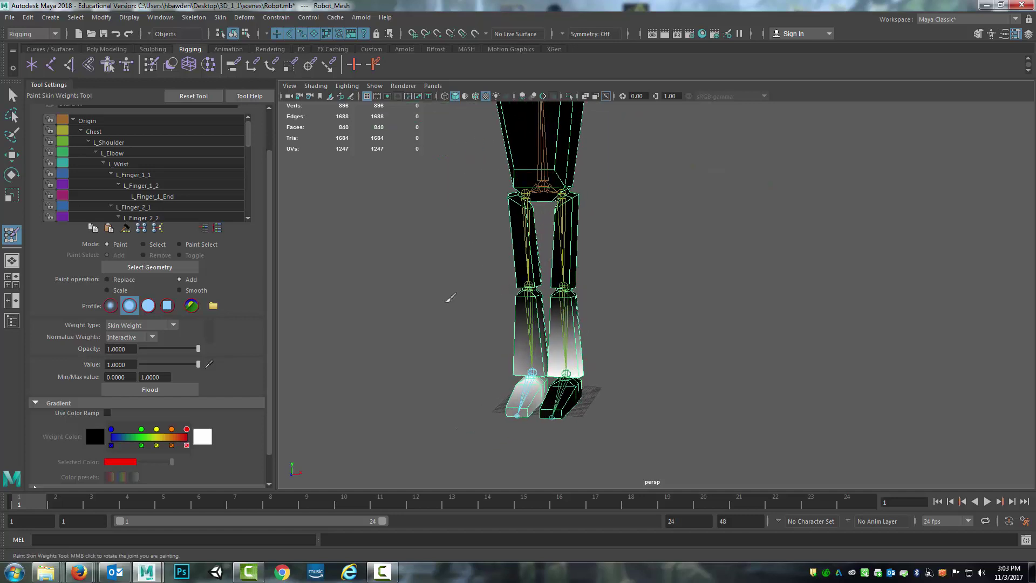
drag(198, 349, 155, 349)
drag(513, 180, 519, 182)
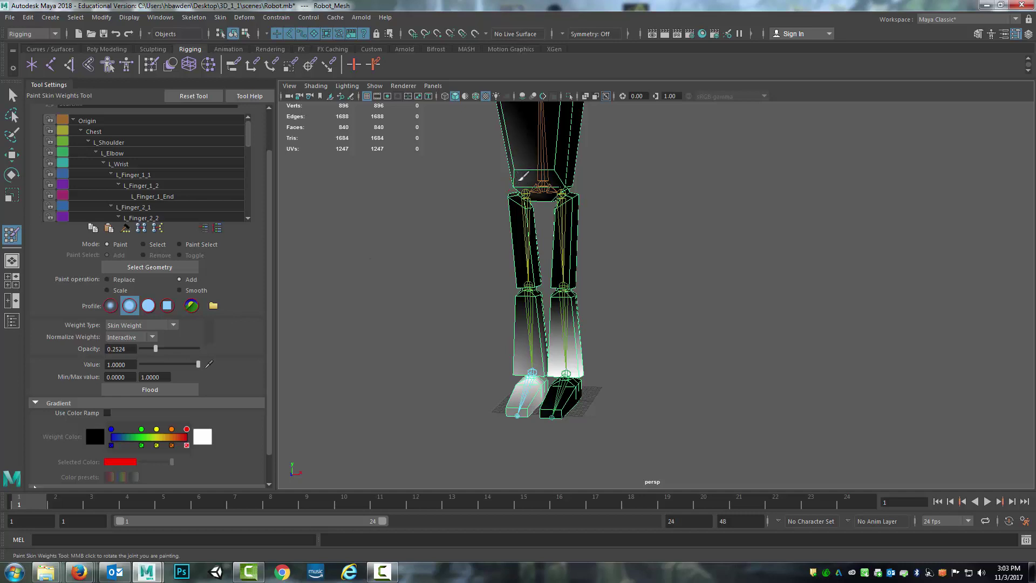
- Set the brush opacity to 0.5 and paint more R_Ankle weight across the lower front of the torso
alt+middle_drag(523, 193, 520, 274)
scroll(521, 279, down, 5)
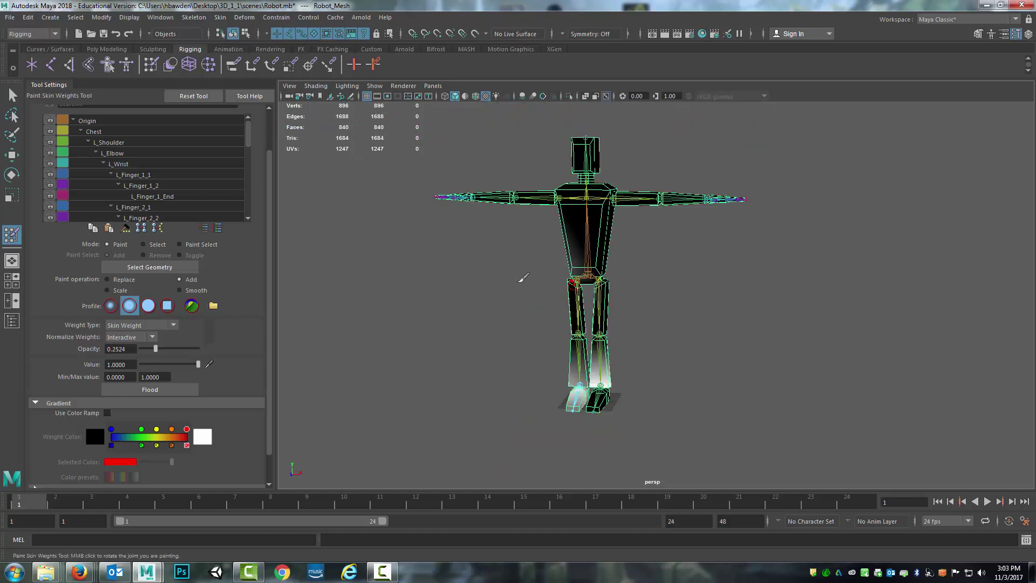
scroll(521, 279, up, 6)
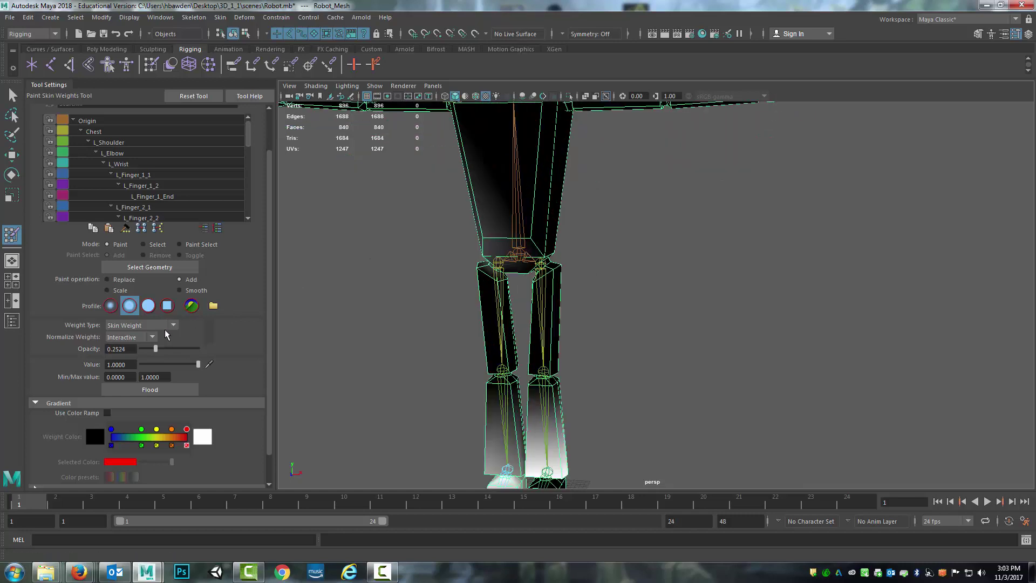
click(130, 349)
text(.5)
key(Return)
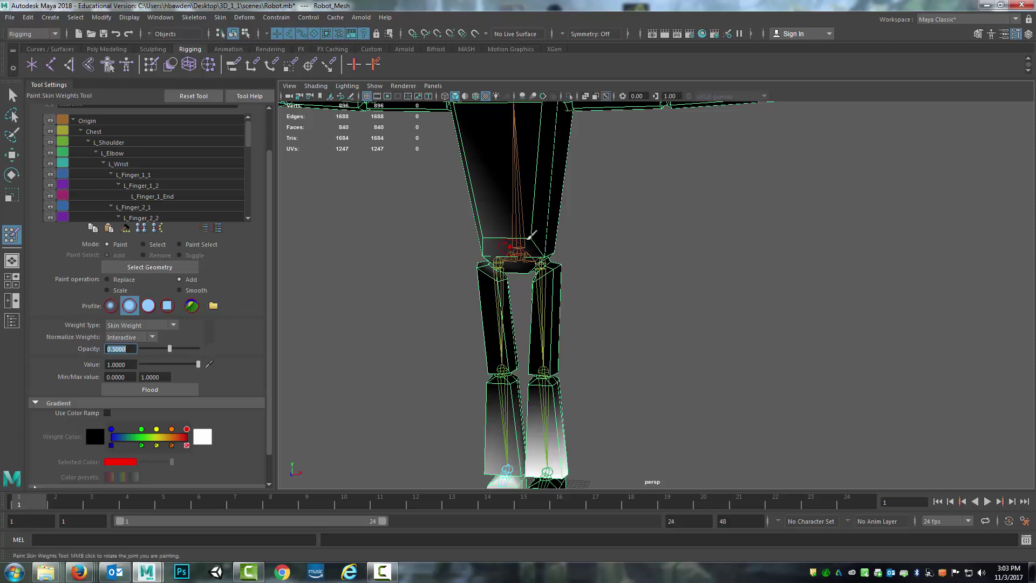
drag(529, 240, 546, 259)
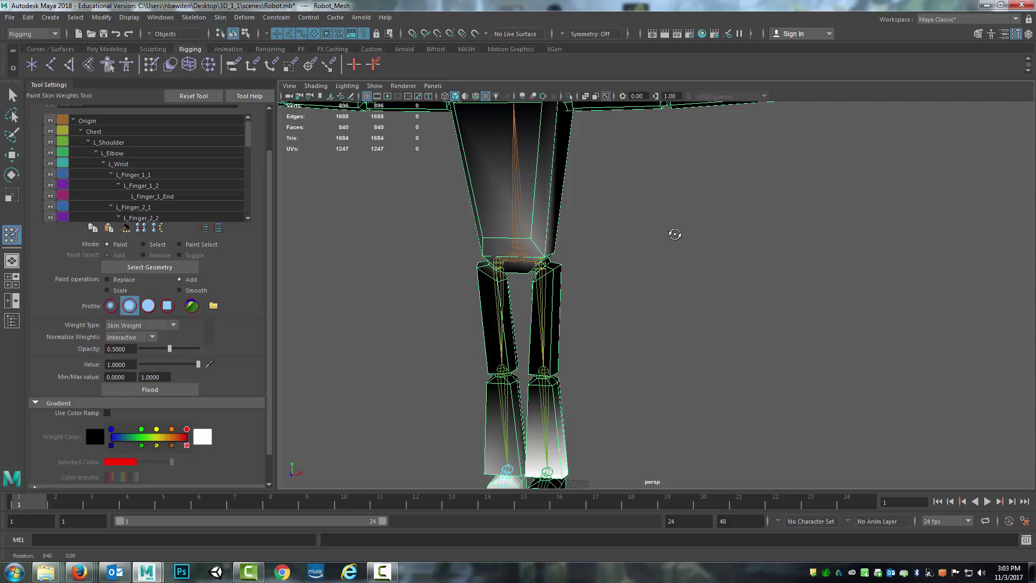
alt+drag(673, 231, 576, 225)
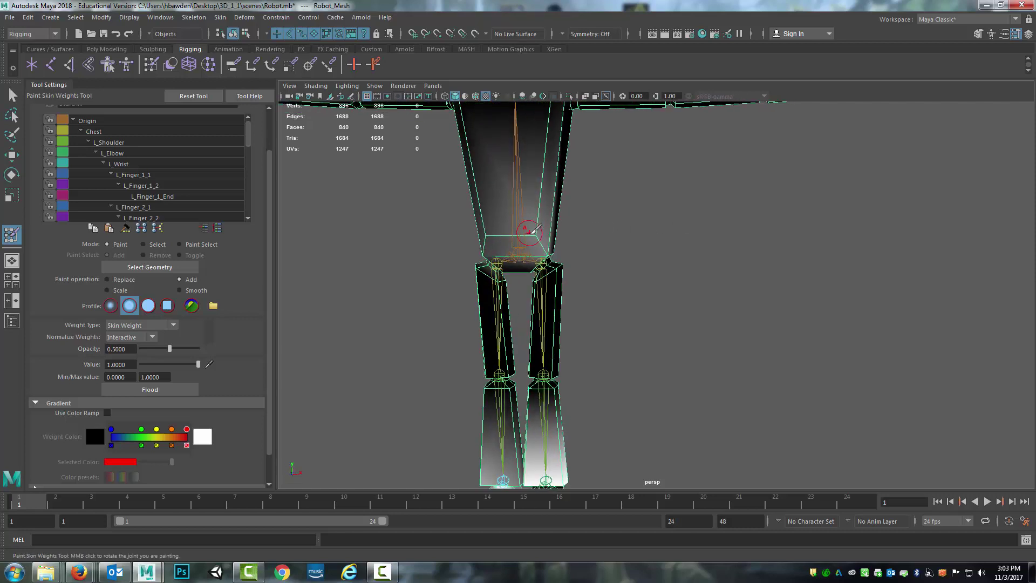
- Set both the brush opacity and the paint value to 1.0
mouse_move(613, 264)
alt+mouse_down()
mouse_move(588, 273)
mouse_move(608, 253)
alt+mouse_up()
scroll(609, 254, down, 2)
alt+middle_drag(599, 259, 596, 310)
alt+drag(597, 309, 594, 273)
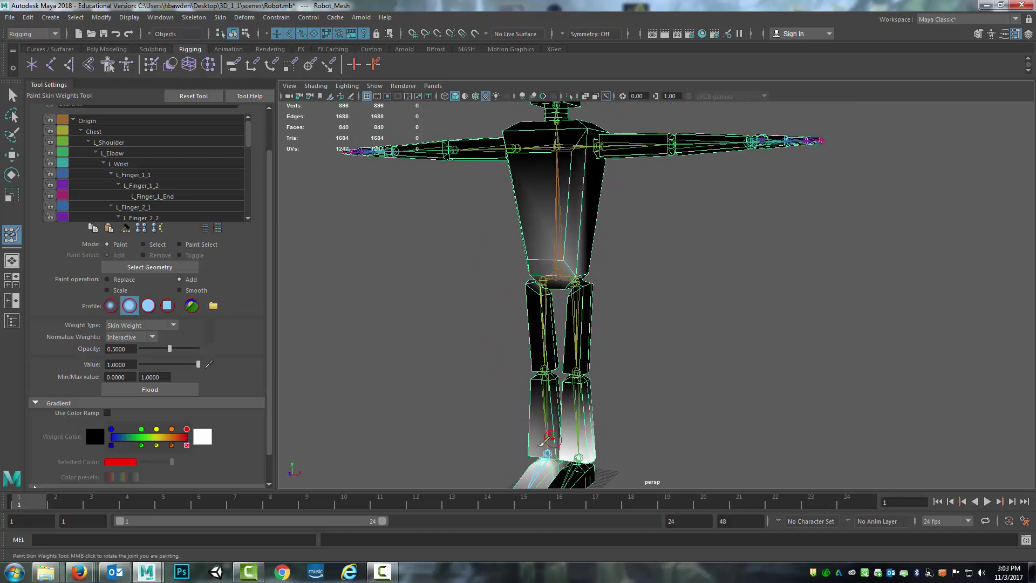
alt+drag(499, 274, 465, 277)
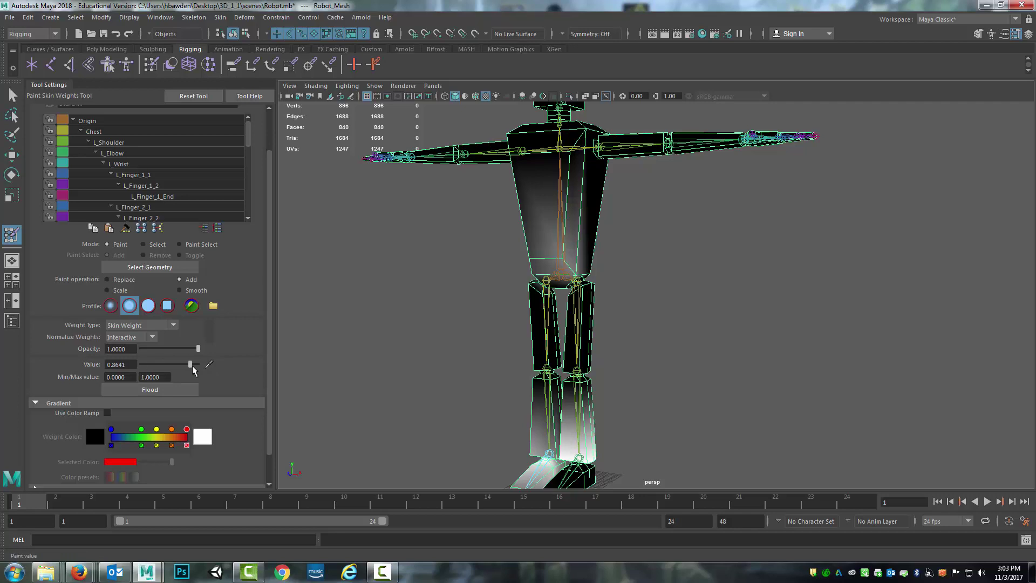
drag(192, 366, 223, 366)
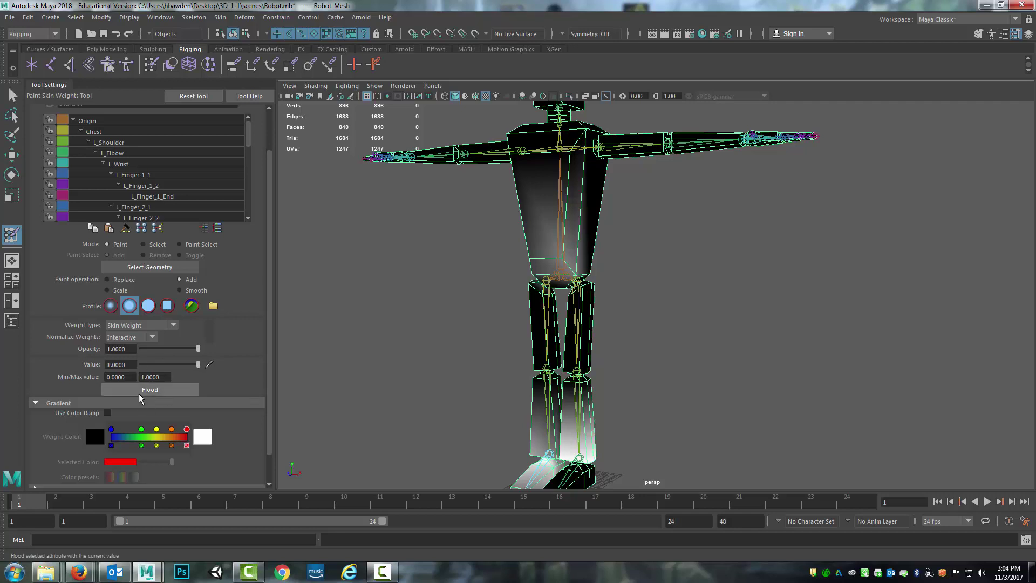
alt+middle_drag(534, 252, 507, 282)
alt+drag(437, 292, 477, 277)
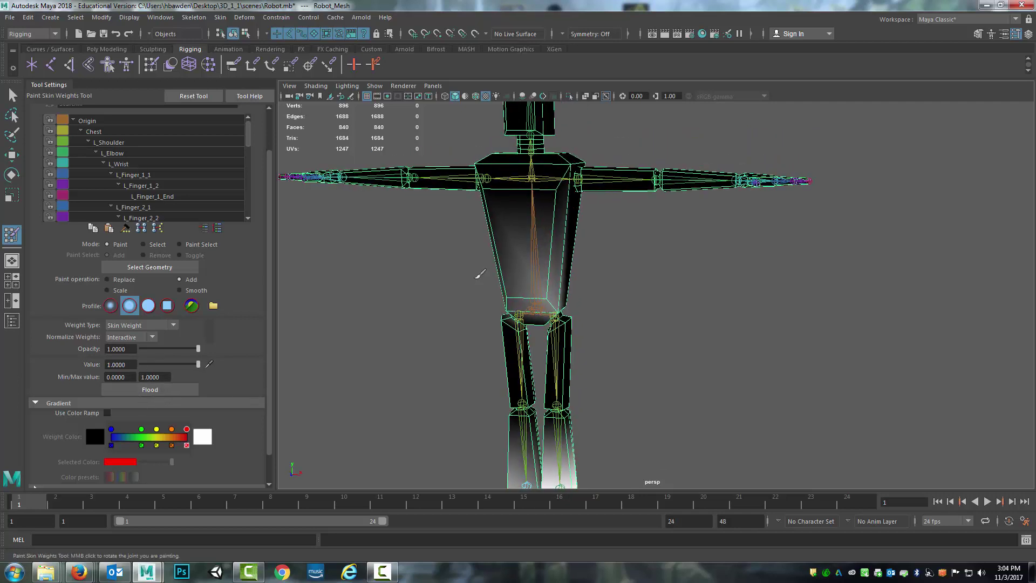
- Choose the Origin joint as the influence and examine its weights across the torso and legs
alt+middle_drag(475, 279, 491, 237)
scroll(500, 265, down, 5)
alt+middle_drag(535, 345, 509, 315)
alt+drag(509, 315, 524, 310)
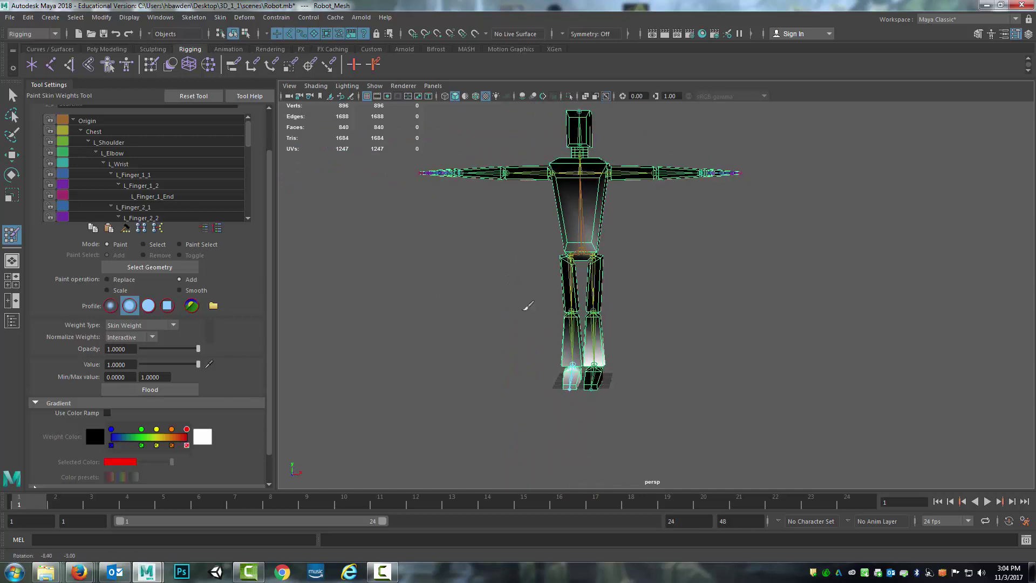
alt+middle_drag(499, 290, 490, 320)
click(104, 121)
alt+middle_drag(551, 247, 567, 287)
scroll(511, 297, up, 3)
scroll(502, 299, down, 1)
scroll(497, 273, down, 1)
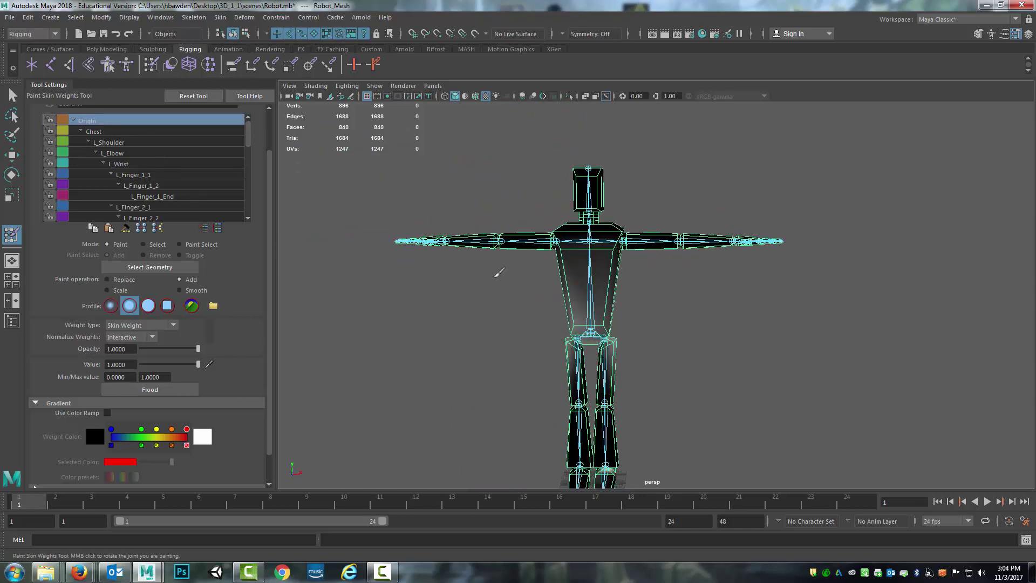
scroll(480, 270, up, 2)
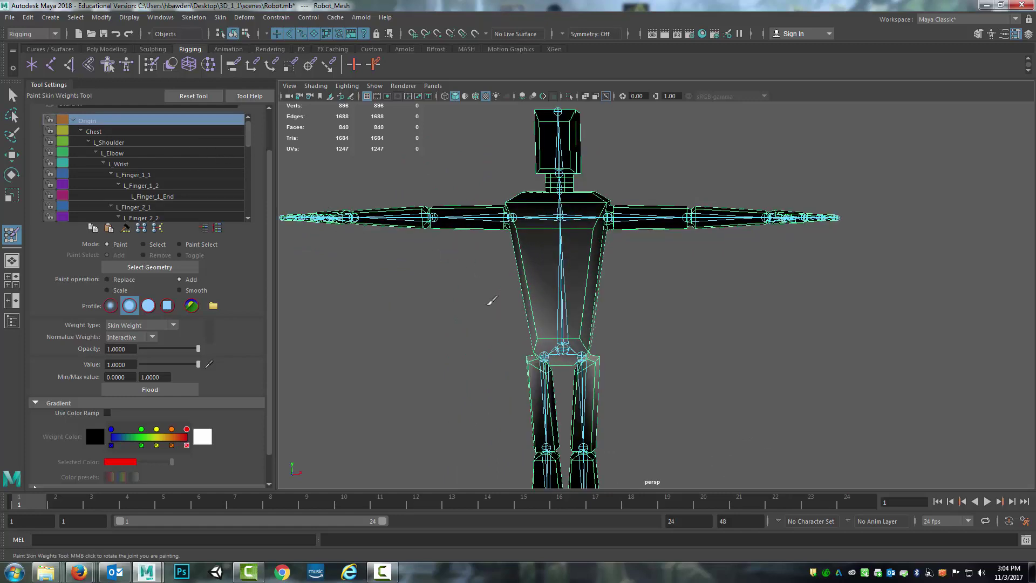
mouse_move(608, 301)
alt+mouse_down()
mouse_move(548, 282)
mouse_move(503, 296)
mouse_move(538, 298)
mouse_move(526, 299)
alt+mouse_up()
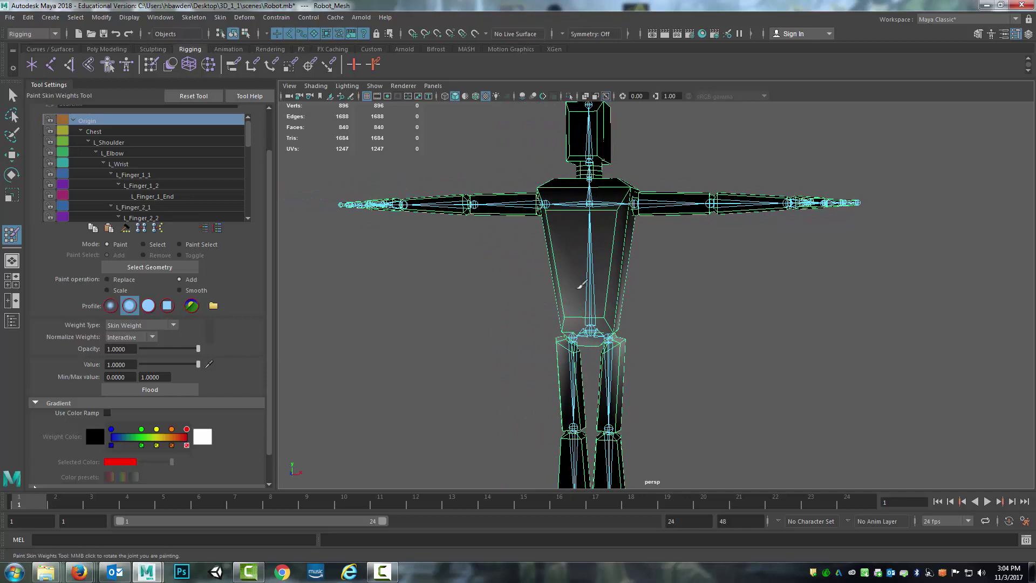
- Paint full Origin weight around the bottom of the torso
click(11, 95)
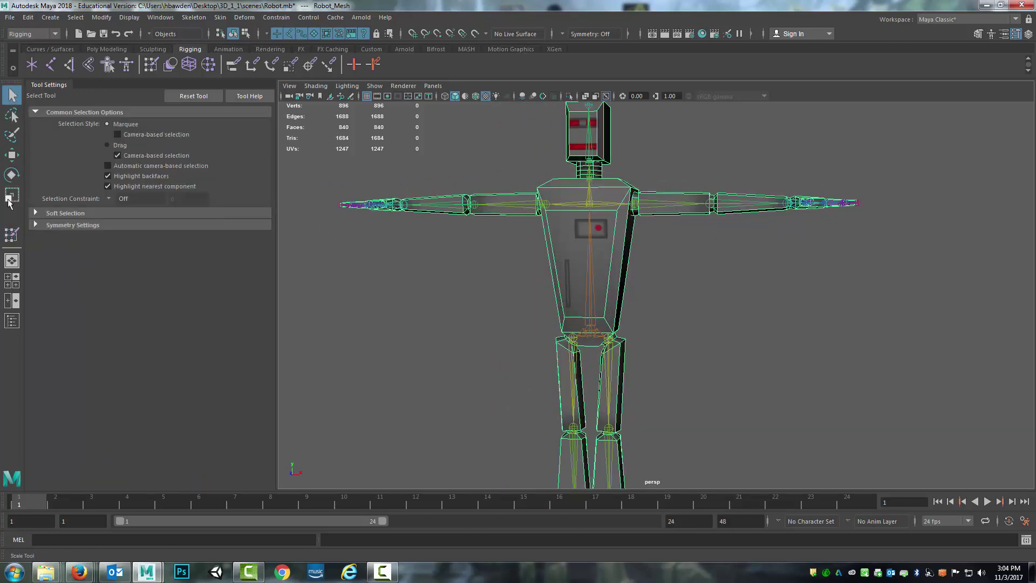
click(12, 235)
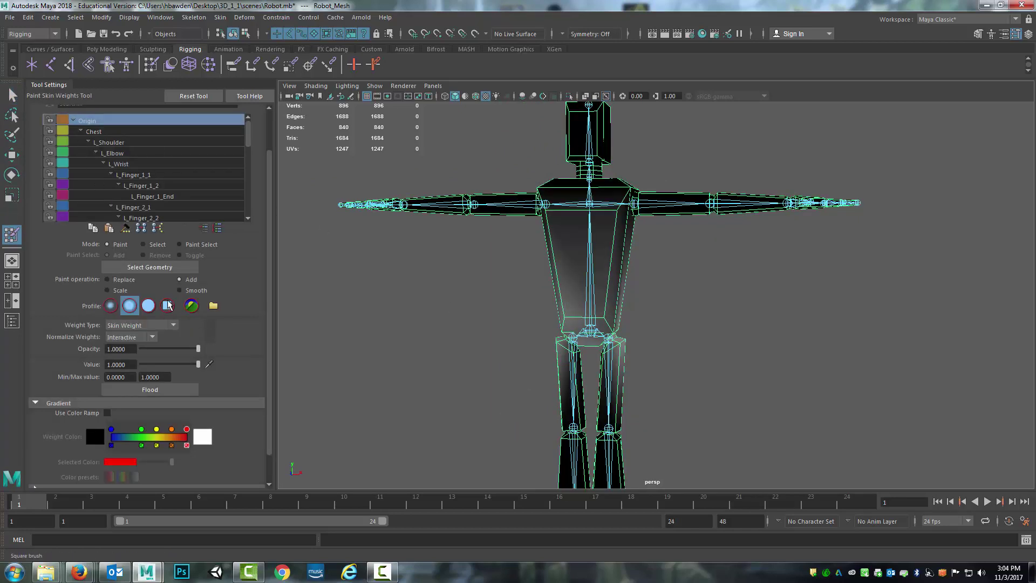
mouse_move(575, 314)
mouse_down()
mouse_move(567, 318)
mouse_move(604, 316)
mouse_move(615, 303)
mouse_move(604, 334)
mouse_move(579, 318)
mouse_move(658, 320)
mouse_up()
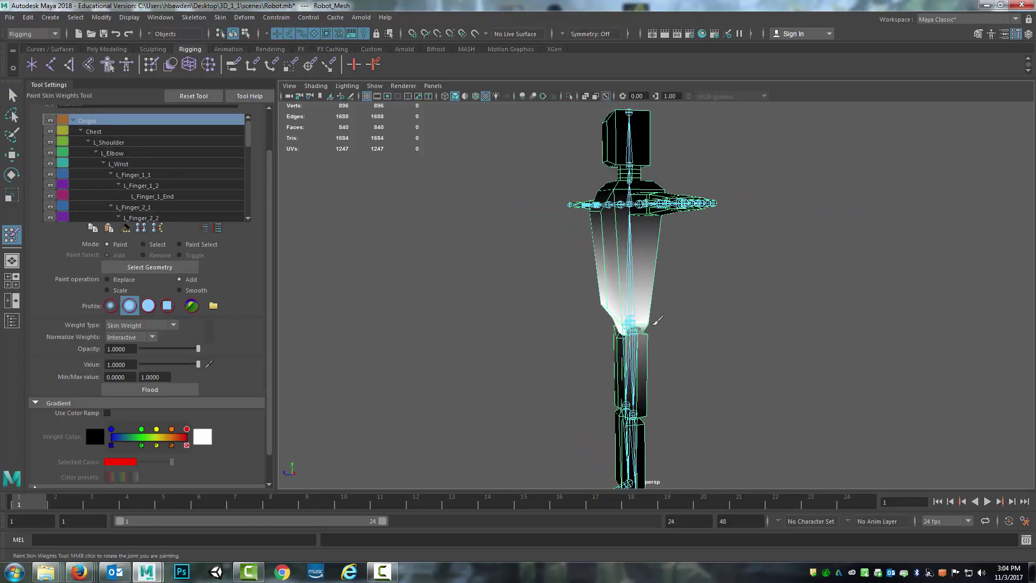
alt+drag(494, 320, 589, 316)
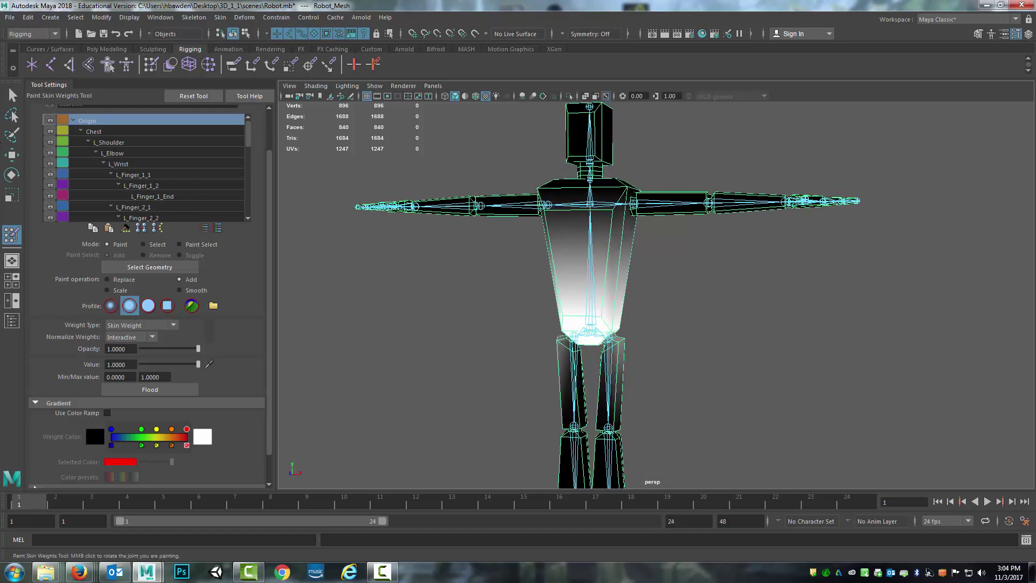
- Select all vertices of the torso piece and flood them with Origin weight at value 1.0
click(12, 95)
right_drag(563, 245, 510, 246)
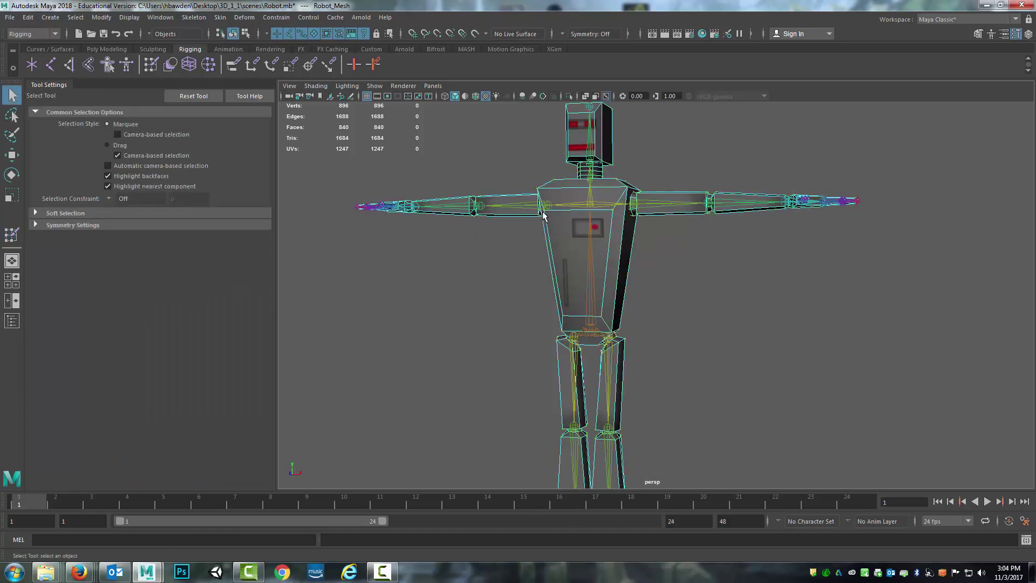
click(594, 303)
key(shift+period)
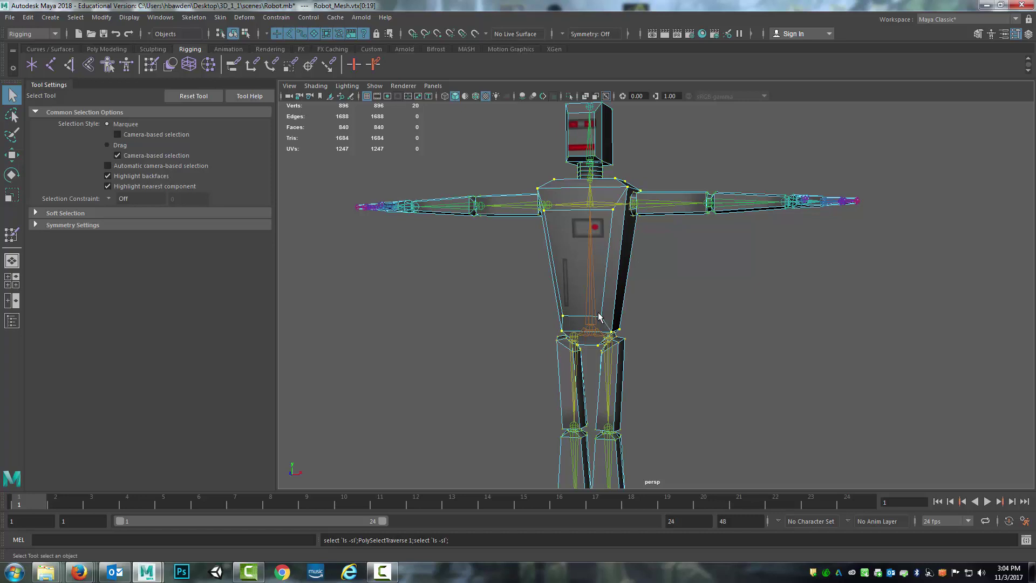
alt+drag(598, 317, 364, 290)
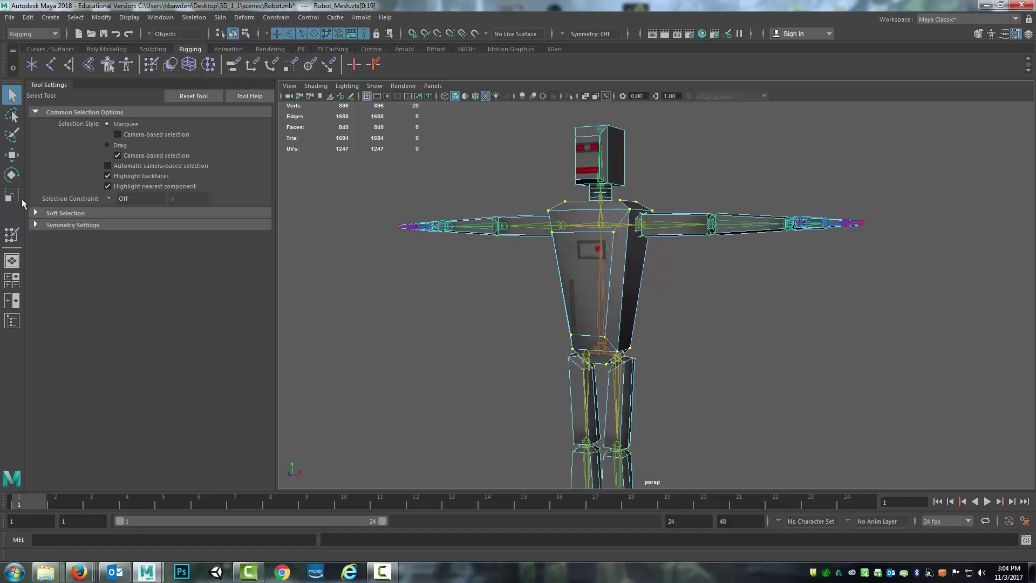
click(13, 235)
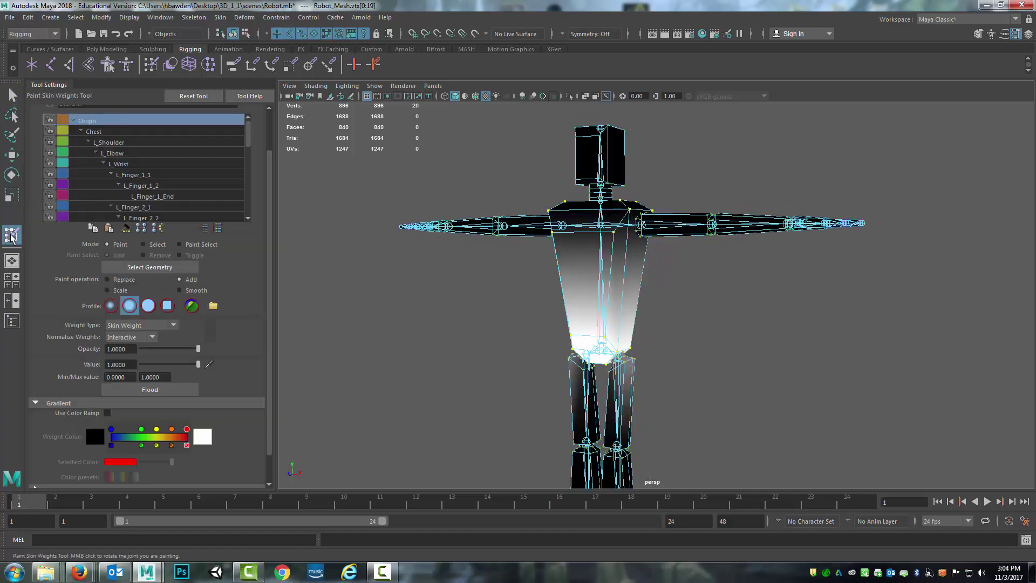
click(153, 389)
alt+middle_drag(598, 255, 499, 268)
scroll(525, 268, up, 3)
mouse_move(499, 268)
alt+mouse_down()
mouse_move(485, 278)
mouse_move(493, 289)
mouse_move(556, 304)
mouse_move(546, 293)
alt+mouse_up()
alt+middle_drag(546, 294, 394, 269)
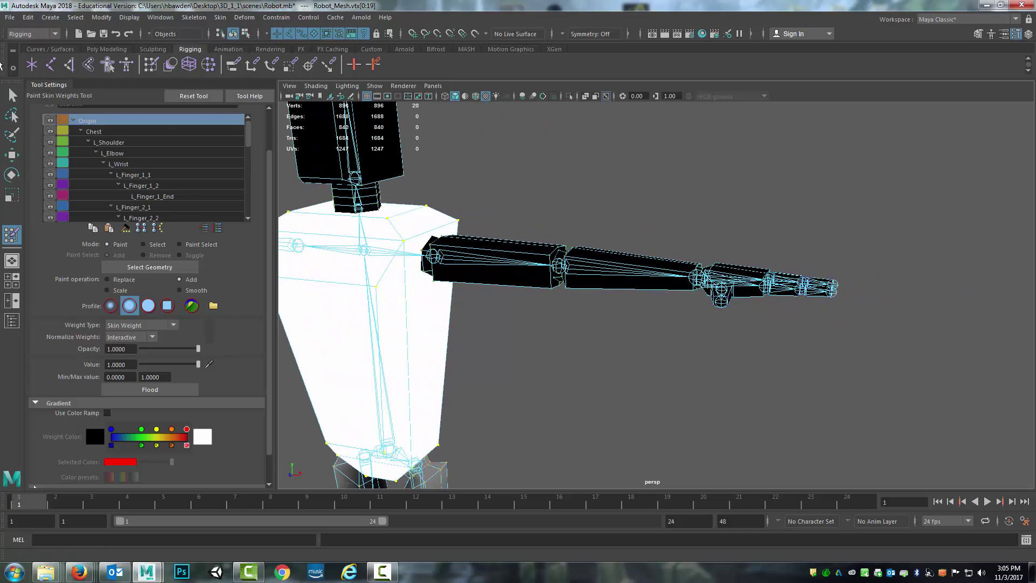
- Select all vertices of the robot's left upper arm and flood them with L_Shoulder weight at value 1.0
click(12, 94)
alt+middle_drag(382, 218, 571, 326)
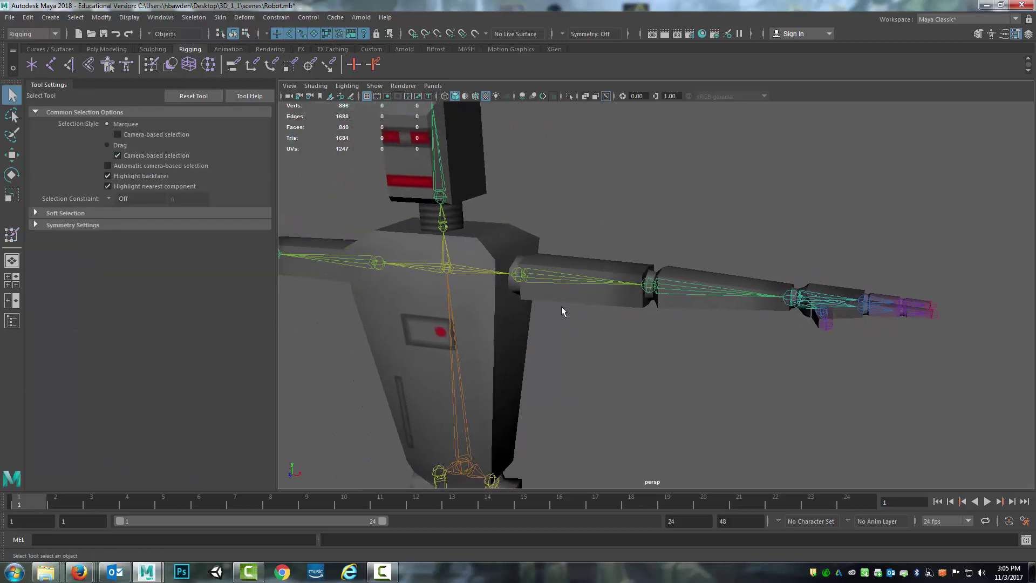
click(561, 306)
right_drag(562, 261, 522, 266)
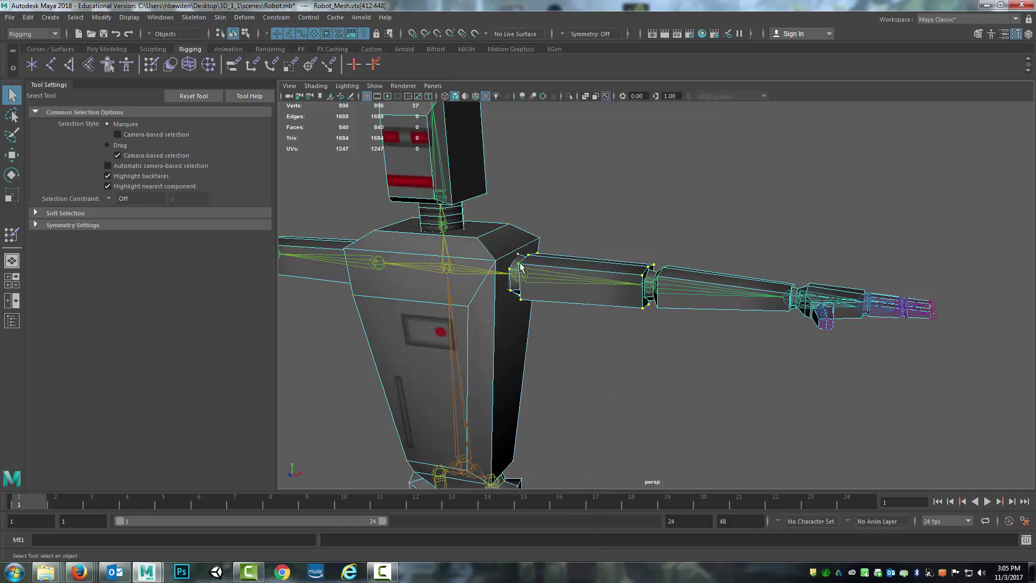
click(519, 265)
key(ctrl+less)
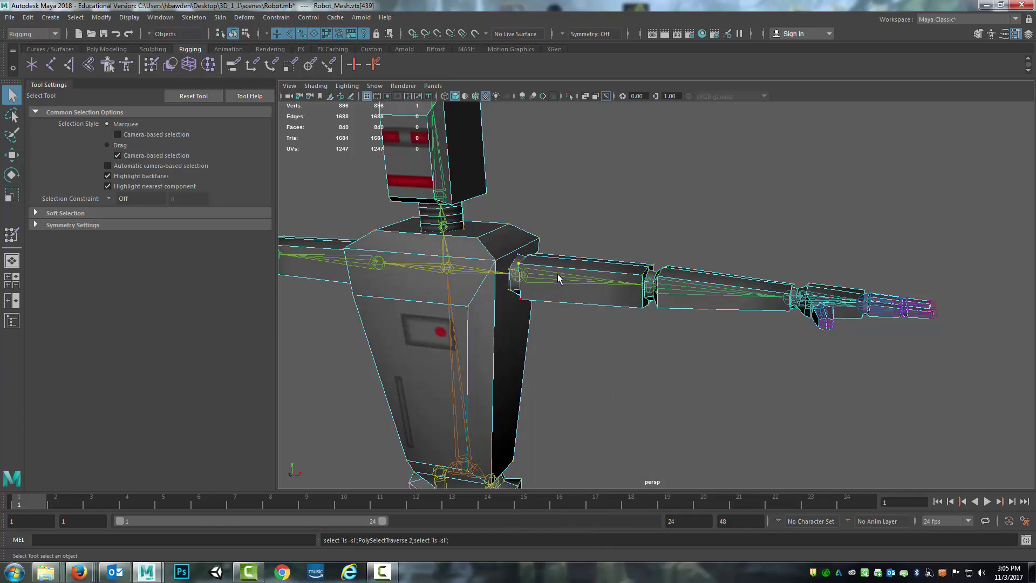
double_click(520, 265)
alt+middle_drag(564, 303, 600, 294)
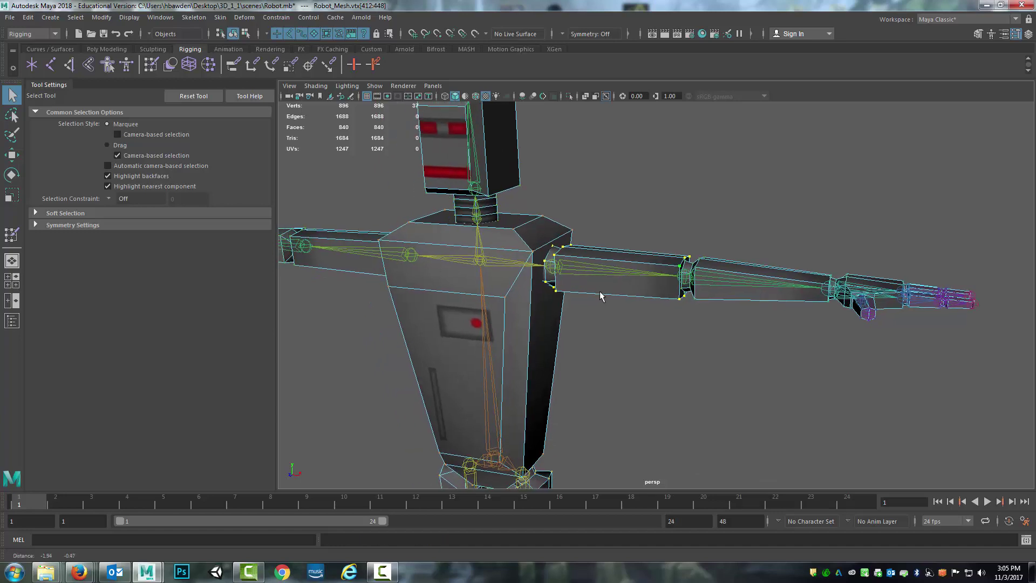
alt+middle_drag(651, 273, 686, 267)
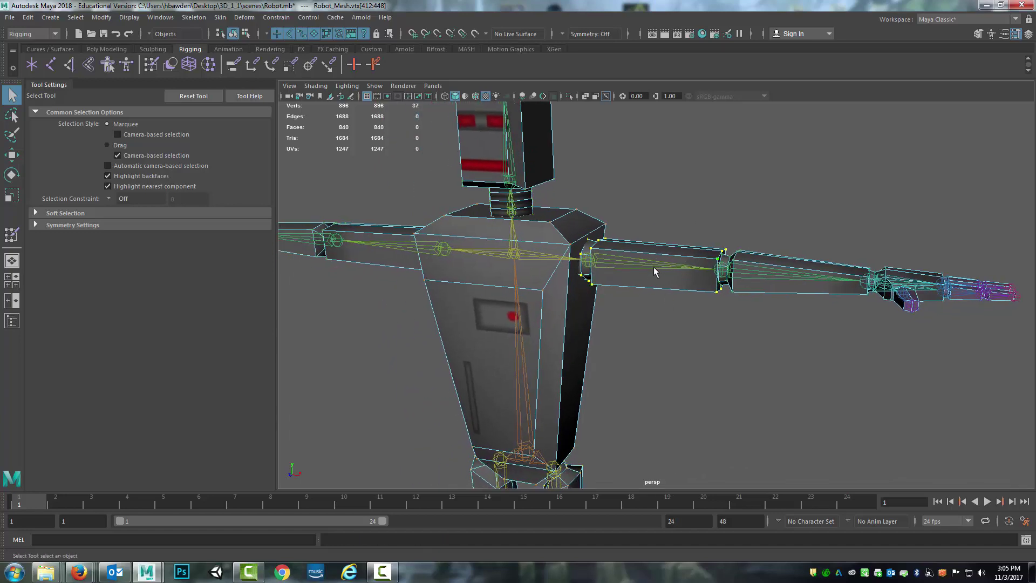
alt+middle_drag(598, 287, 620, 273)
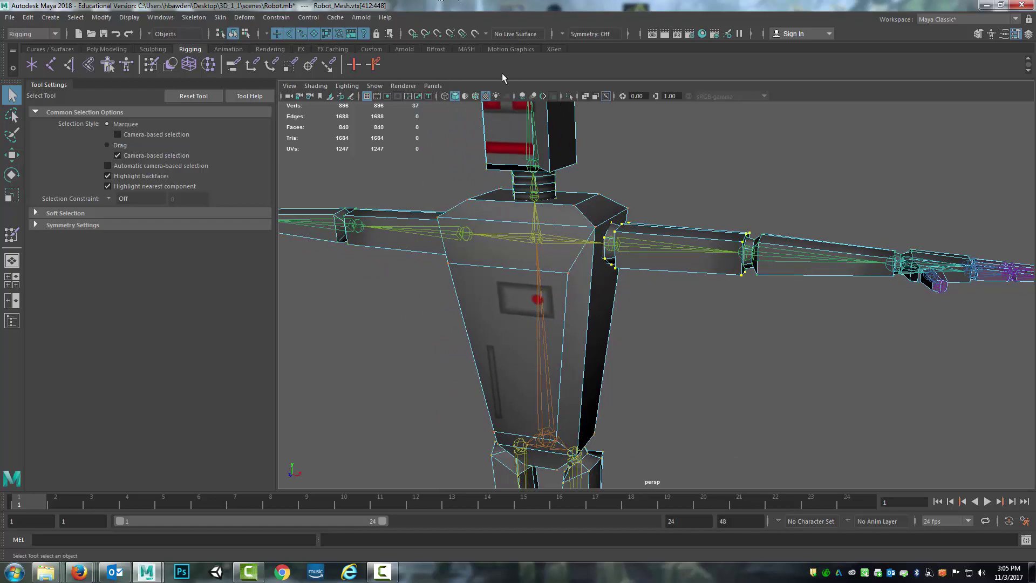
alt+drag(669, 302, 621, 304)
alt+middle_drag(600, 300, 623, 312)
scroll(608, 329, up, 2)
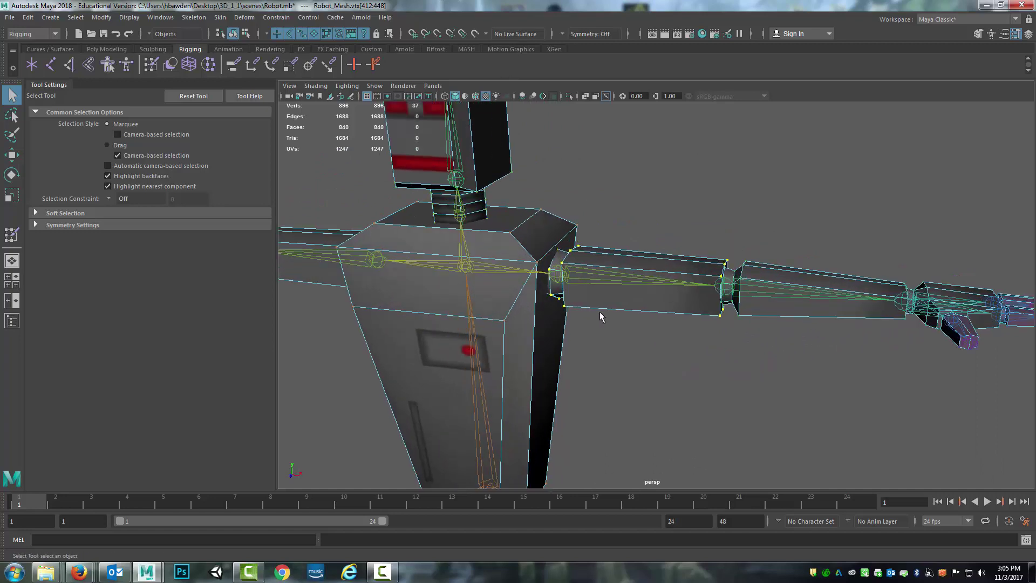
alt+drag(601, 316, 566, 318)
alt+middle_drag(584, 298, 570, 280)
scroll(569, 280, down, 2)
click(11, 235)
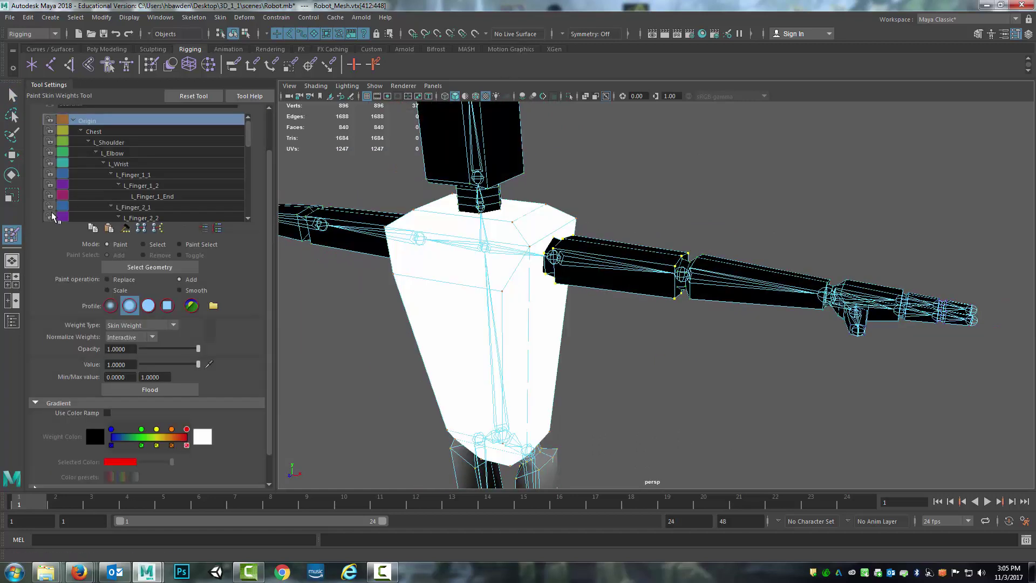
scroll(128, 147, down, 1)
click(119, 133)
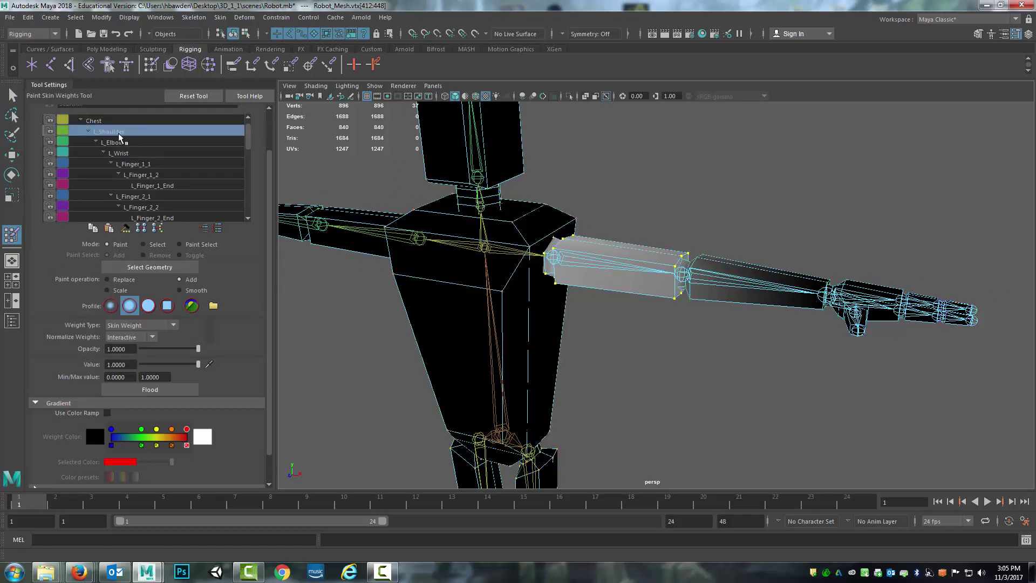
click(189, 389)
mouse_move(435, 265)
alt+mouse_down()
mouse_move(539, 218)
mouse_move(296, 324)
alt+mouse_up()
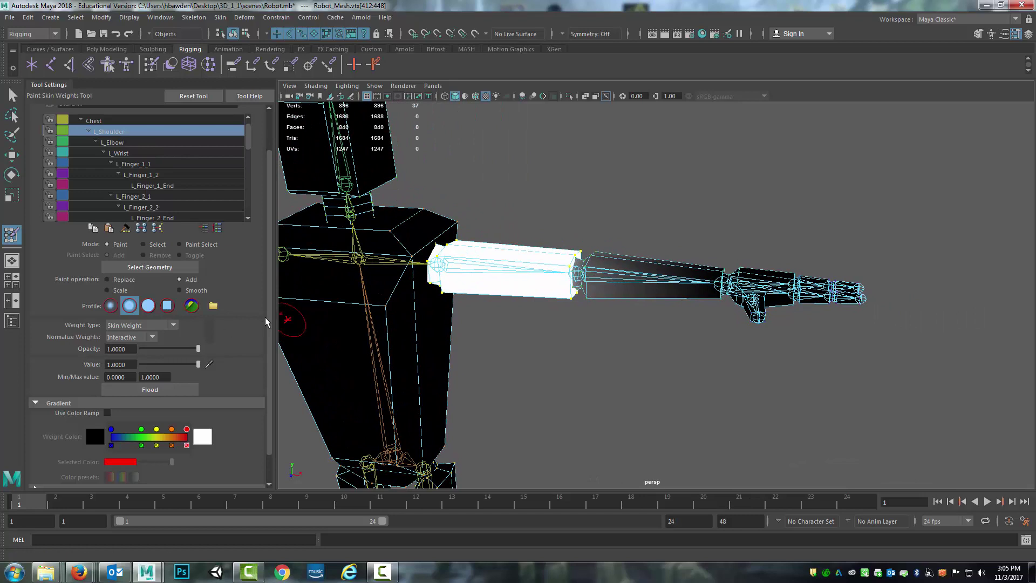
- Select all vertices of the left forearm and flood them with L_Elbow weight at value 1.0
click(116, 143)
click(11, 94)
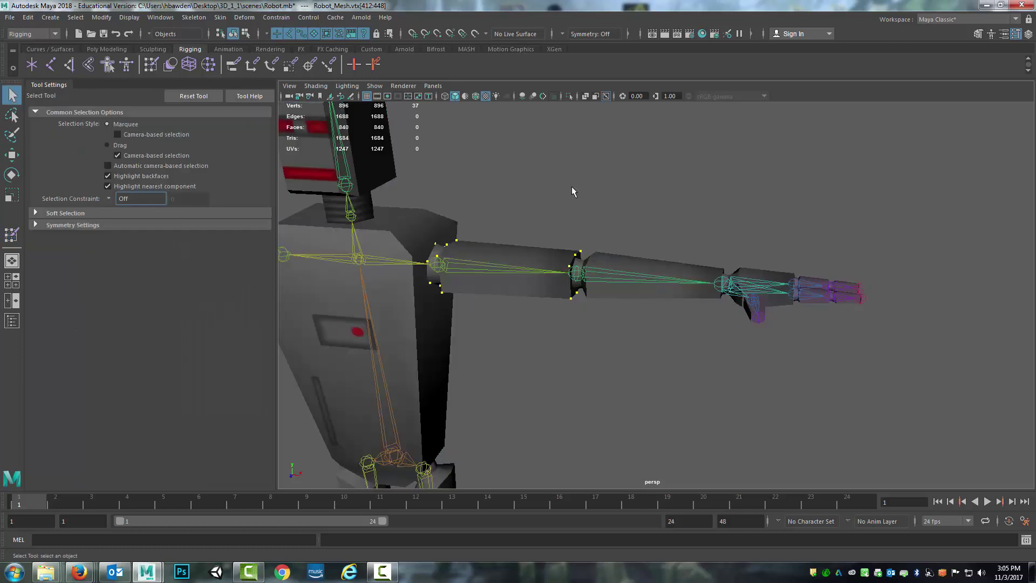
click(618, 254)
right_drag(616, 254, 581, 254)
double_click(597, 252)
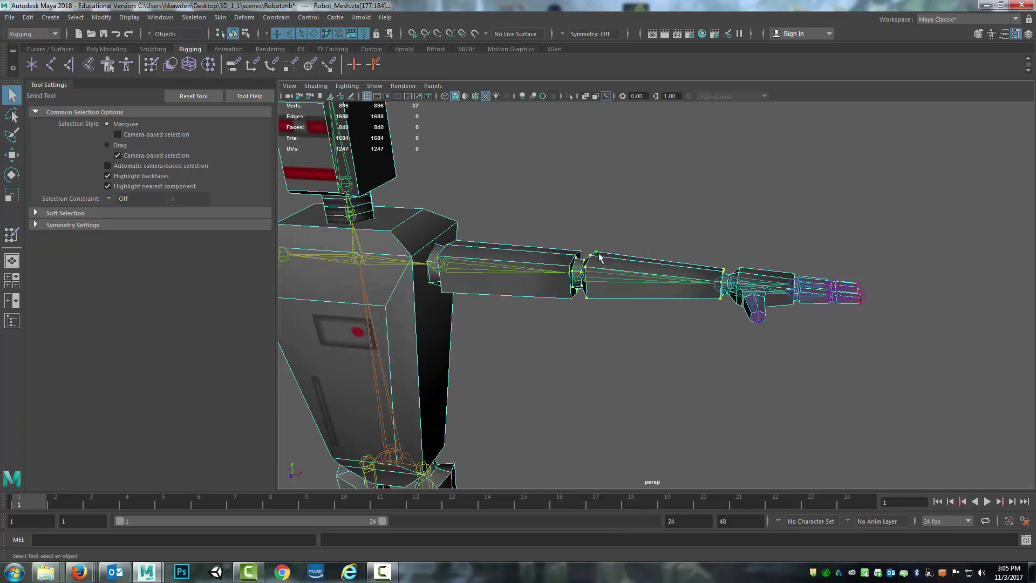
click(16, 235)
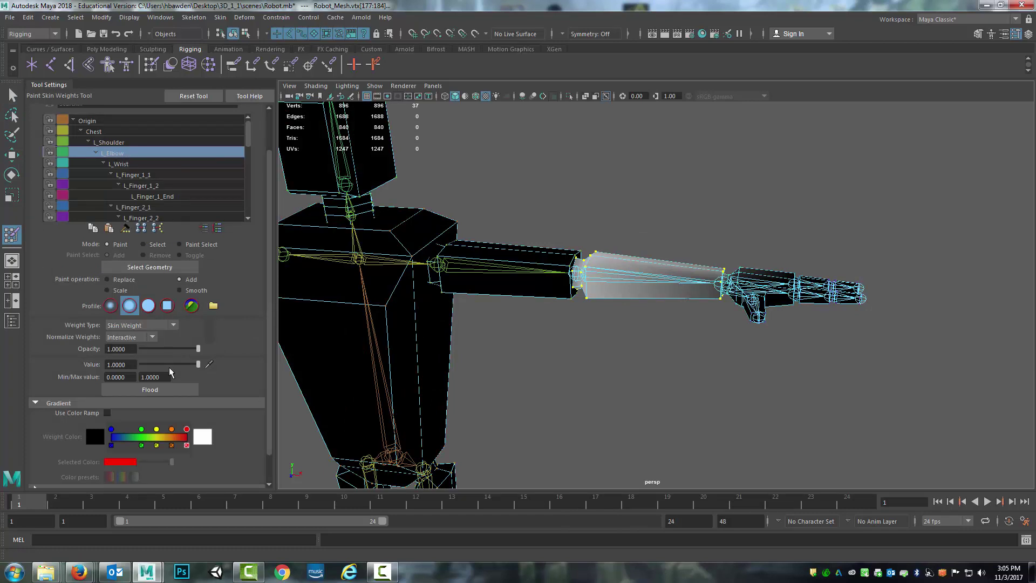
click(166, 389)
- Select all vertices of the robot's left palm and flood them with L_Wrist weight at value 1.0
alt+middle_drag(675, 150, 544, 155)
alt+drag(544, 155, 520, 176)
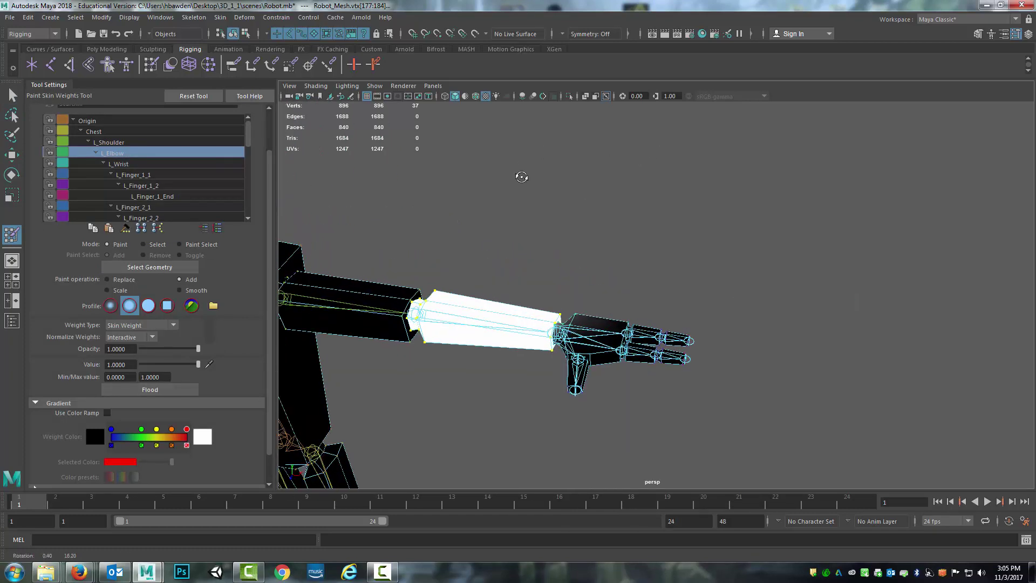
scroll(525, 178, up, 3)
alt+middle_drag(530, 210, 531, 185)
alt+drag(532, 185, 538, 185)
scroll(539, 185, up, 3)
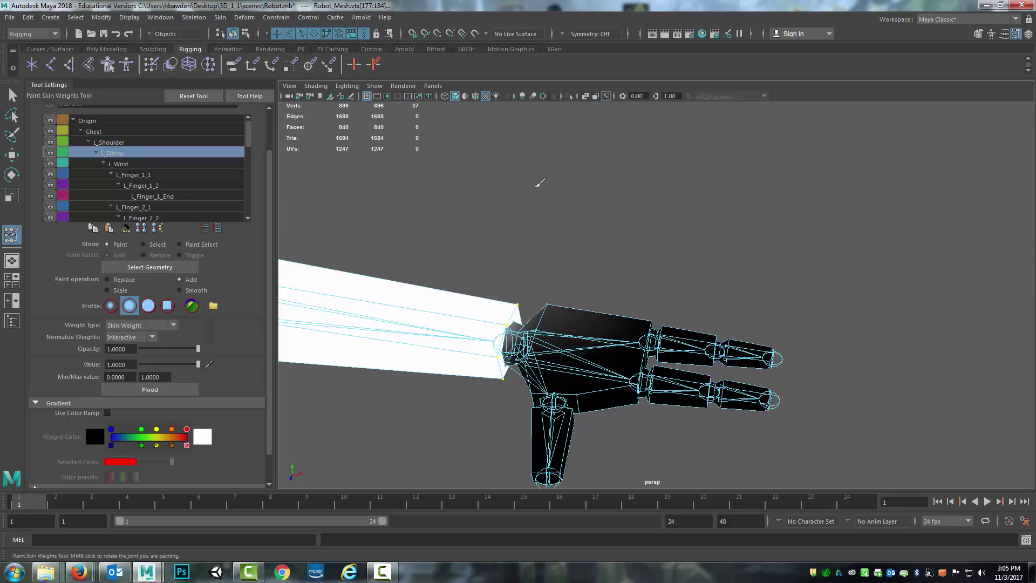
alt+middle_drag(539, 185, 551, 169)
click(15, 95)
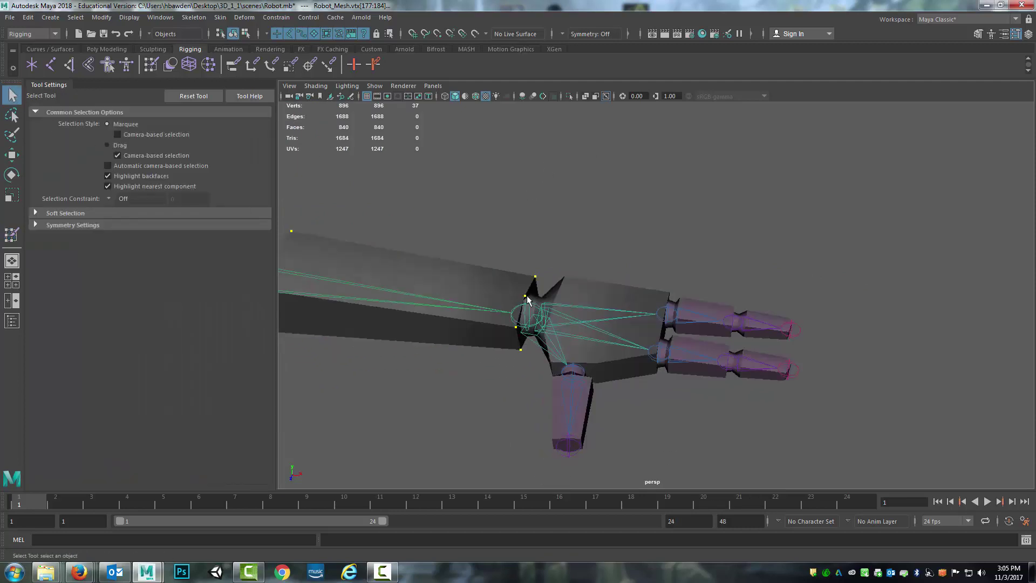
click(600, 291)
mouse_move(593, 261)
right_down()
mouse_move(565, 282)
mouse_move(543, 273)
right_up()
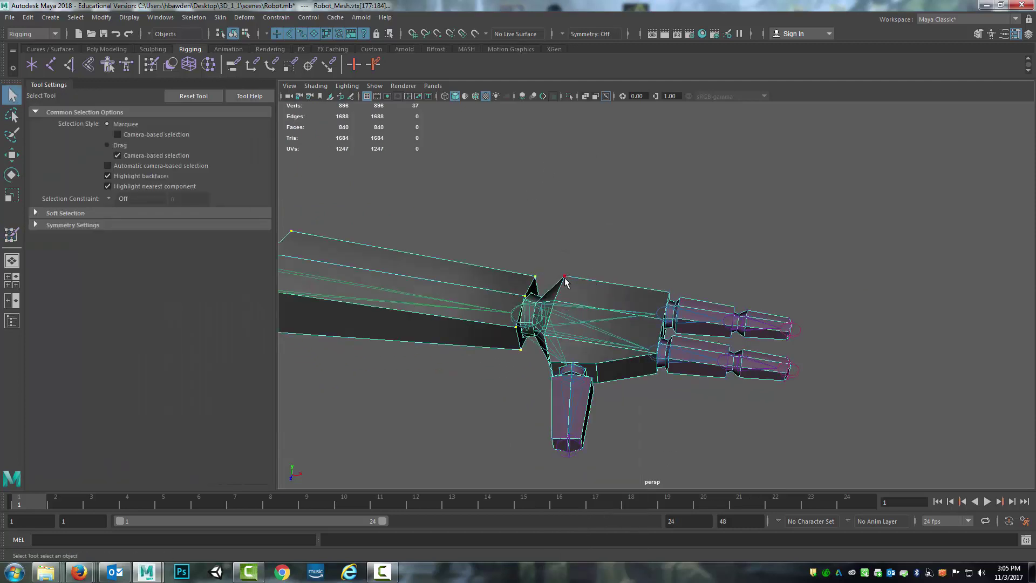
click(14, 239)
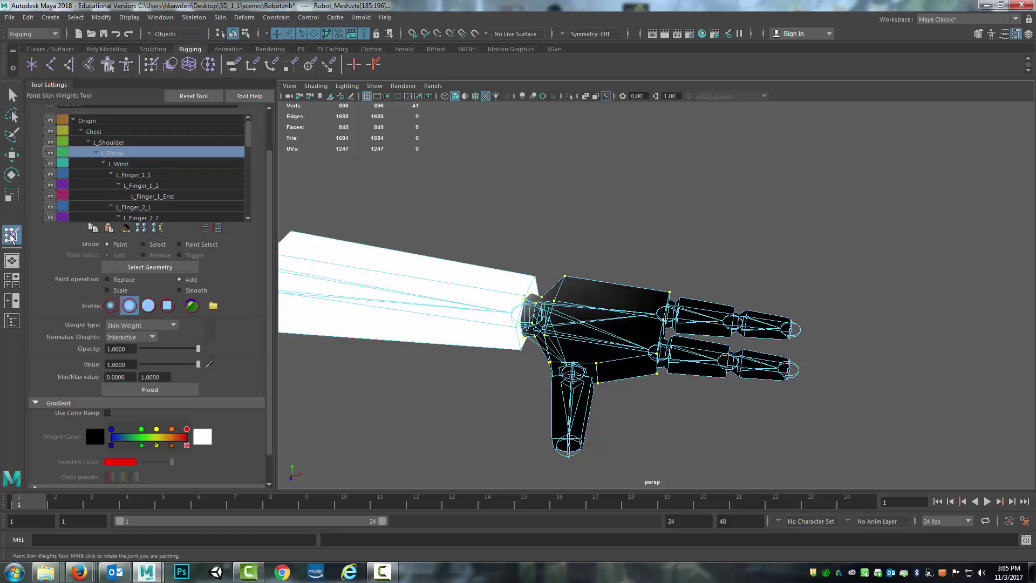
click(124, 173)
click(129, 164)
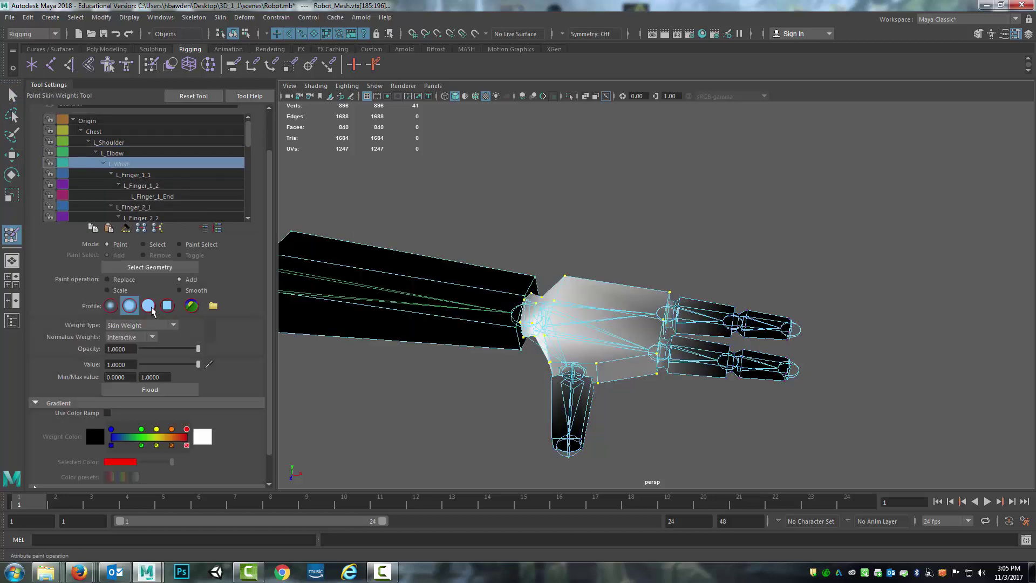
click(158, 389)
- Select all vertices of the base segment of the left hand's finger nearer the thumb and flood them with L_Finger_1_1 weight at value 1.0
alt+middle_drag(723, 183, 591, 182)
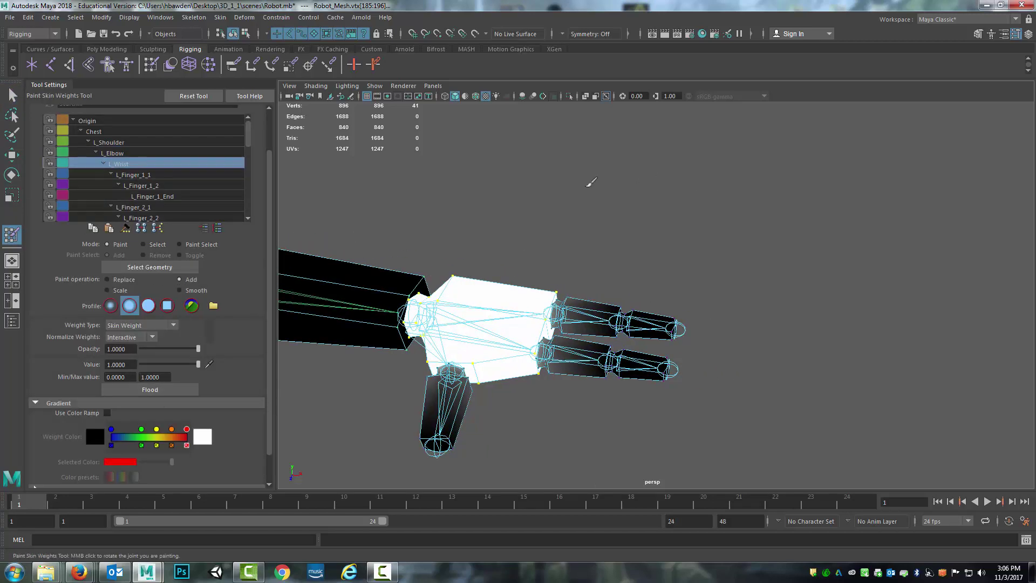
click(139, 175)
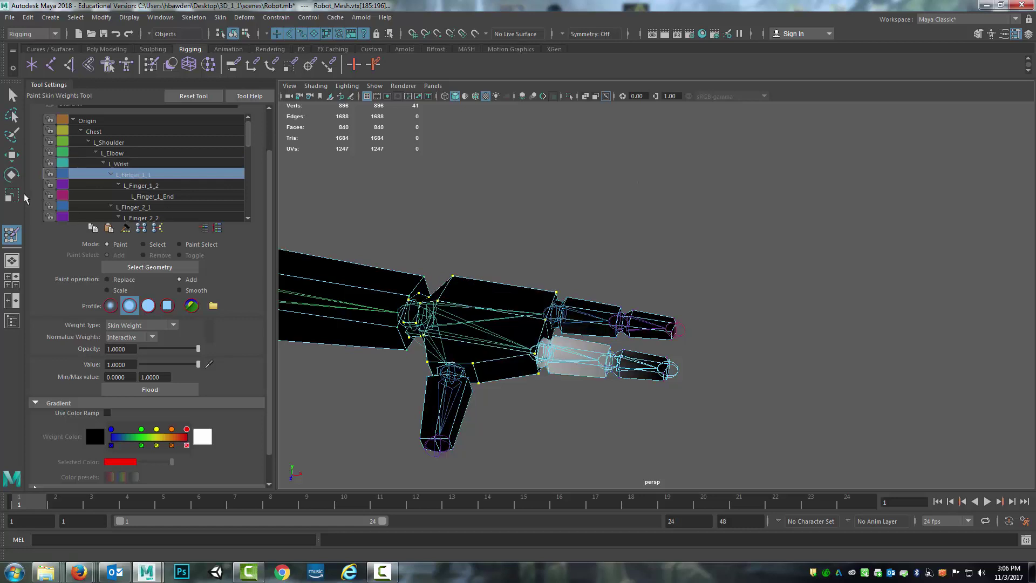
click(11, 95)
click(576, 303)
right_drag(576, 303, 524, 261)
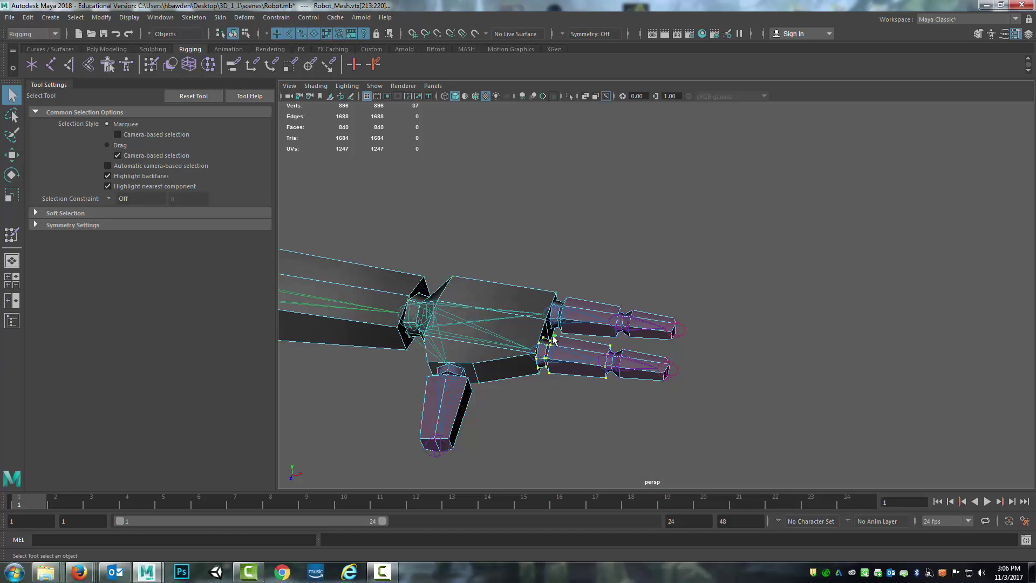
click(11, 235)
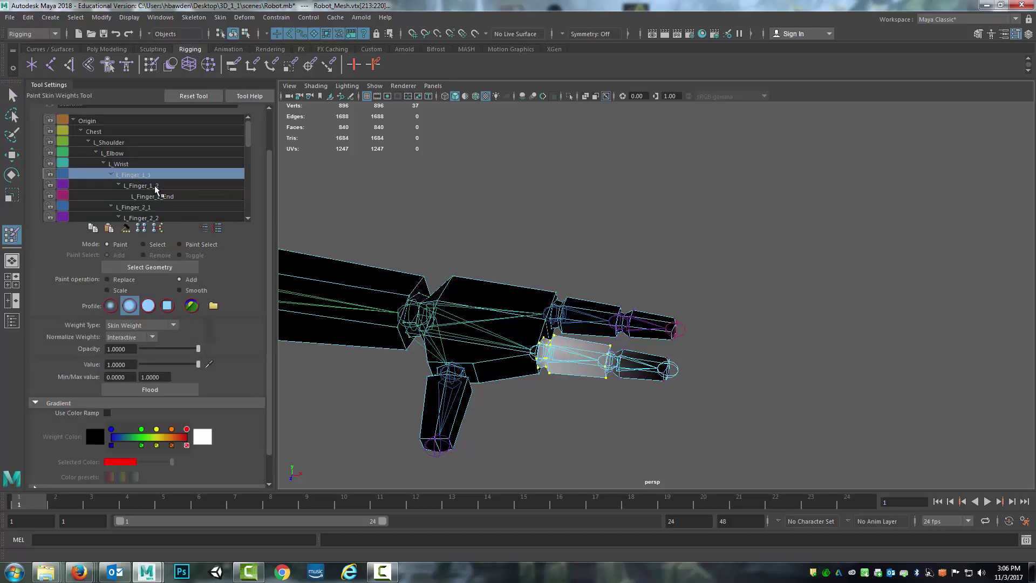
click(149, 389)
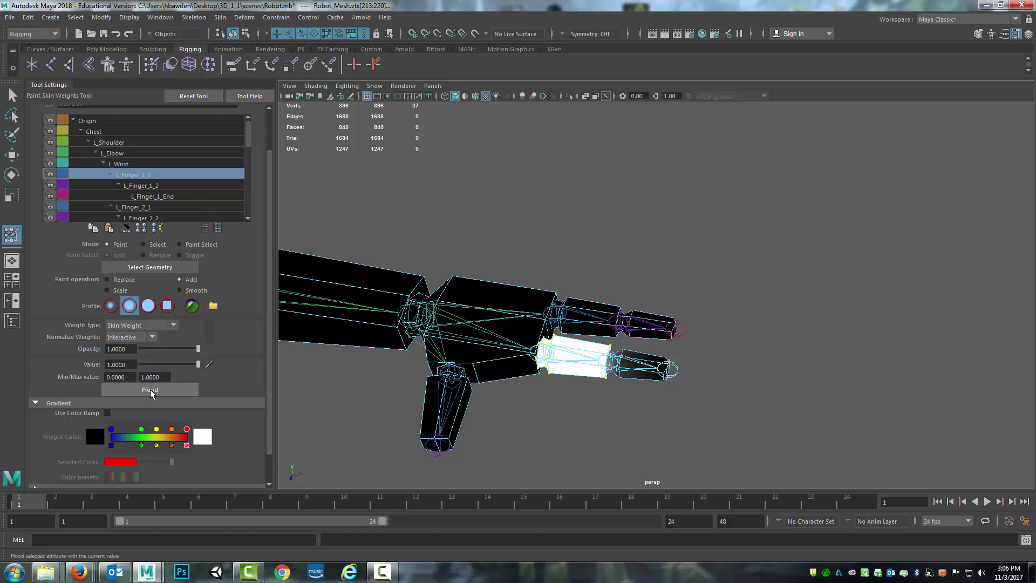
- Select all vertices of that finger's tip segment and flood them with L_Finger_1_2 weight at value 1.0
click(12, 95)
click(640, 355)
right_drag(640, 353, 566, 261)
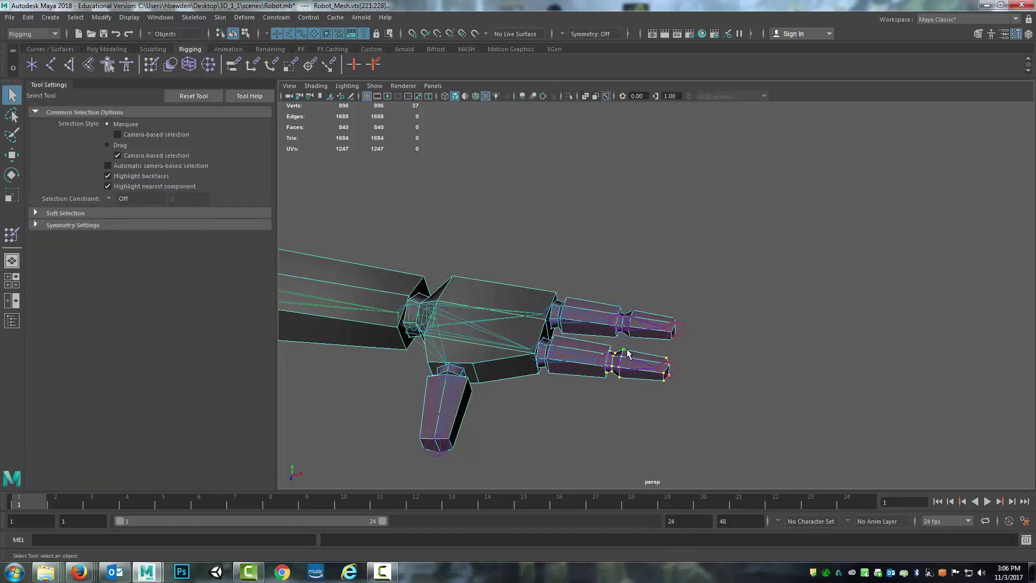
click(11, 234)
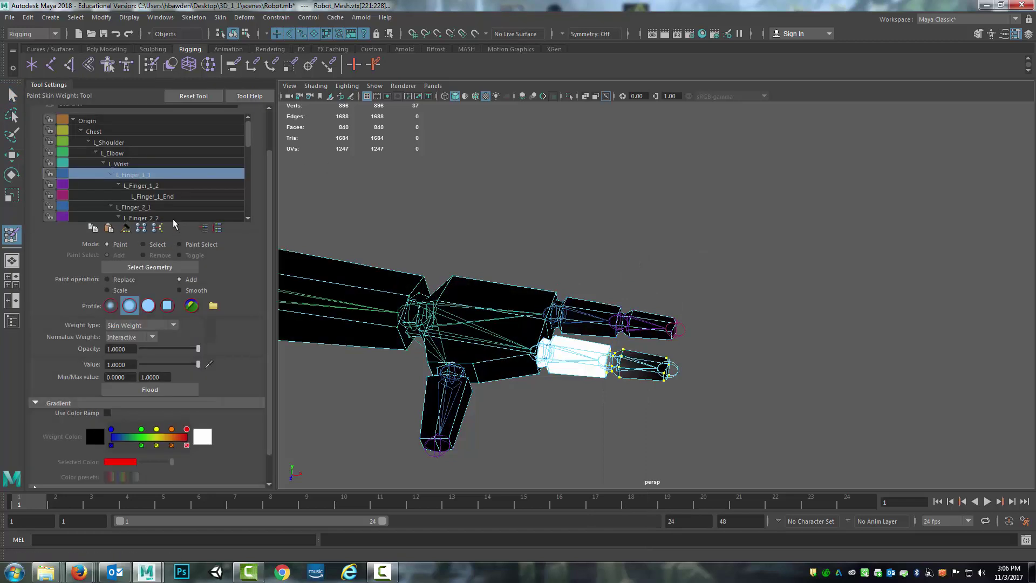
click(161, 184)
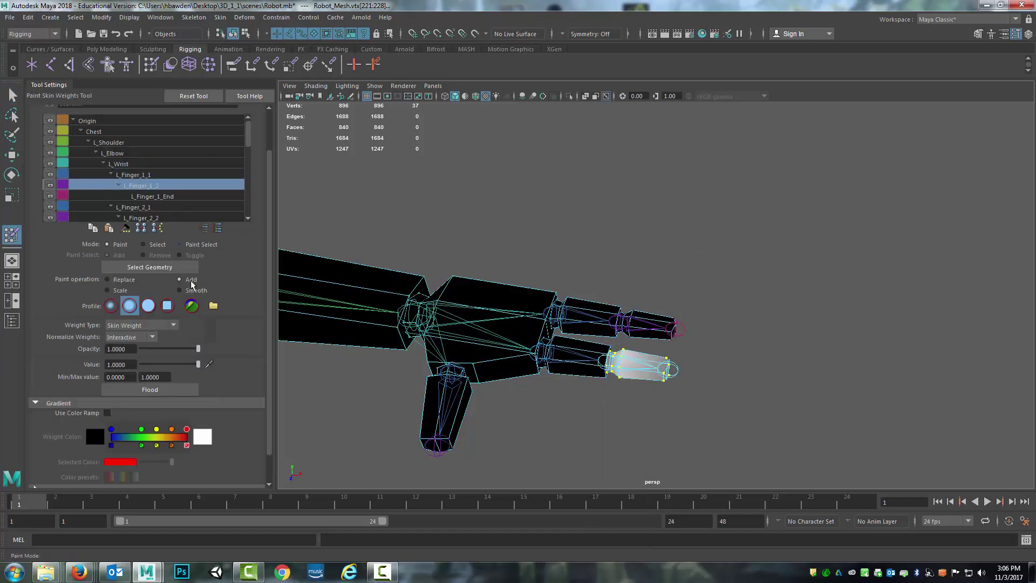
click(169, 389)
- Select all vertices of the base segment of the finger farther from the thumb and flood them with L_Finger_2_1 weight at value 1.0
click(12, 94)
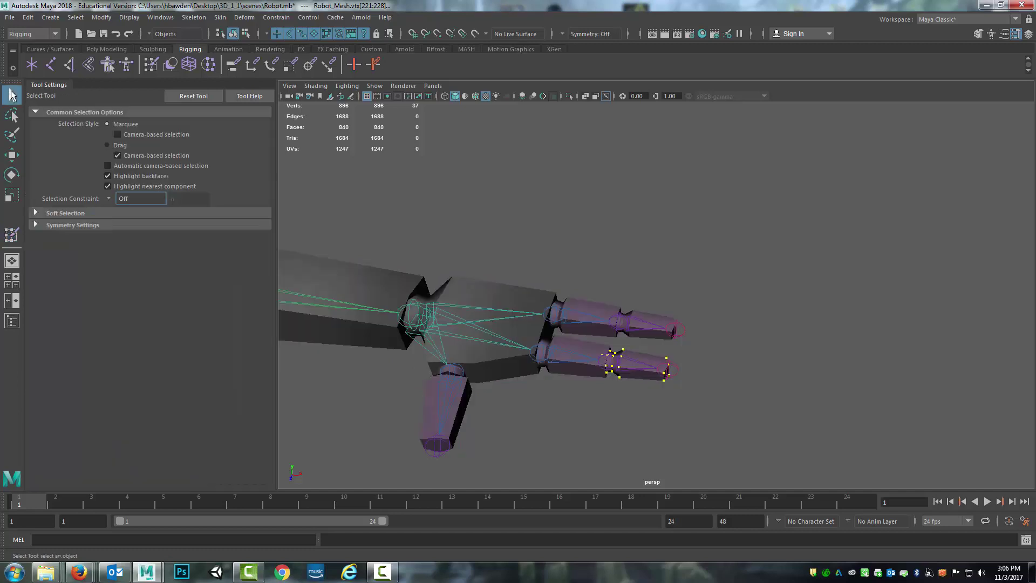
right_drag(593, 298, 565, 298)
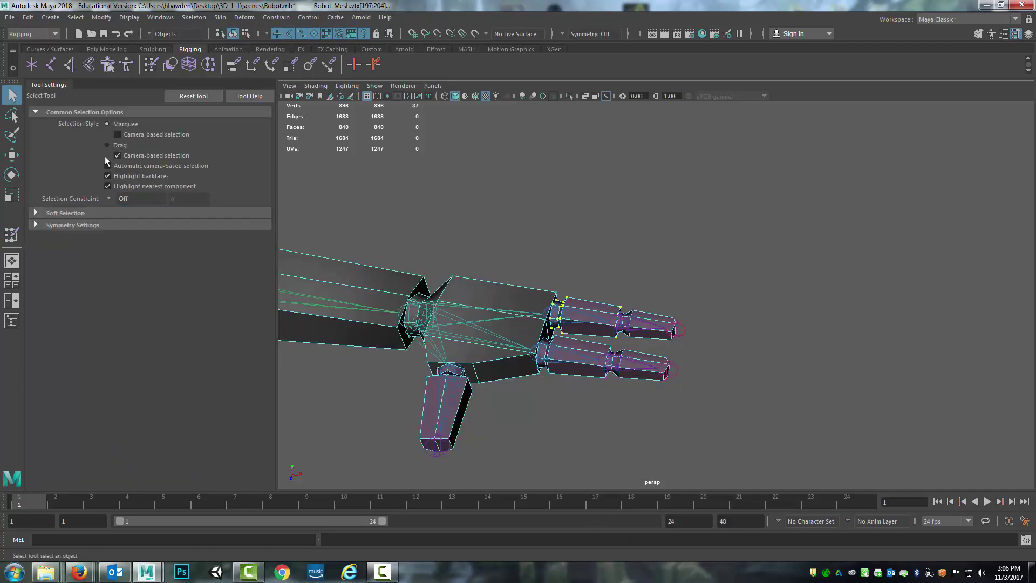
click(12, 235)
click(135, 207)
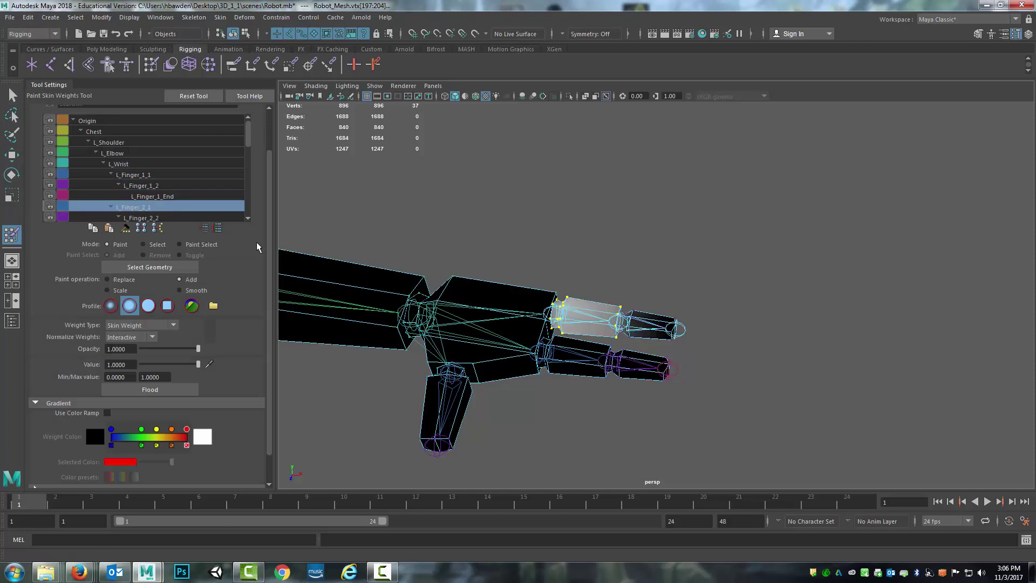
click(150, 389)
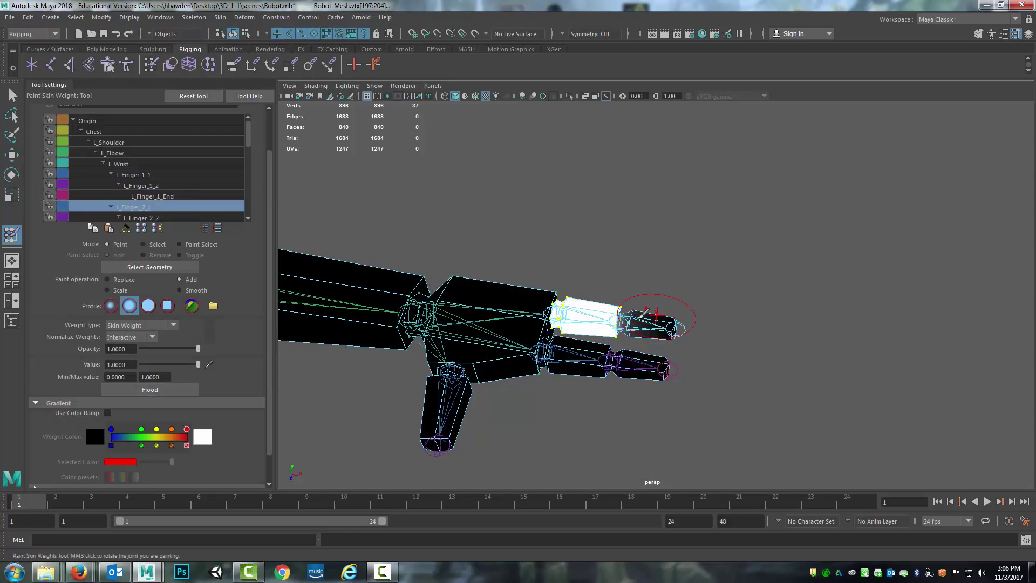
- Select all vertices of the second finger's tip segment and flood them with L_Finger_2_2 weight at value 1.0
click(12, 95)
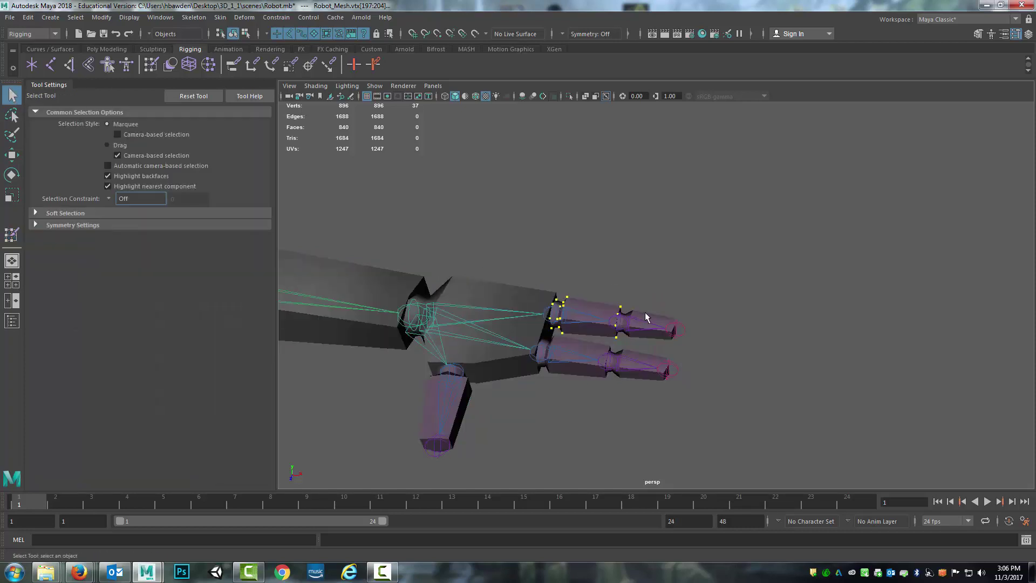
click(645, 313)
right_drag(645, 315, 597, 264)
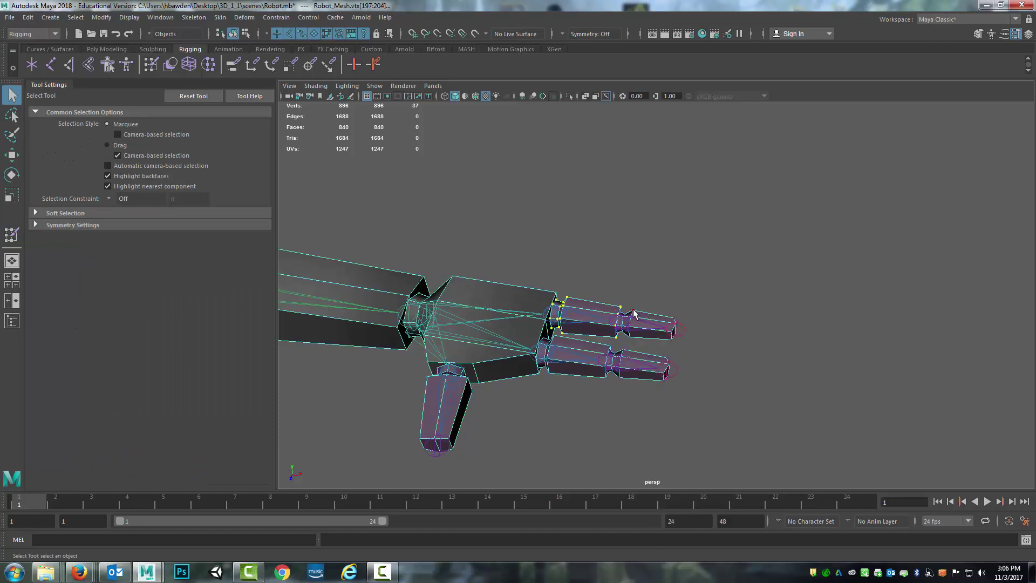
click(12, 234)
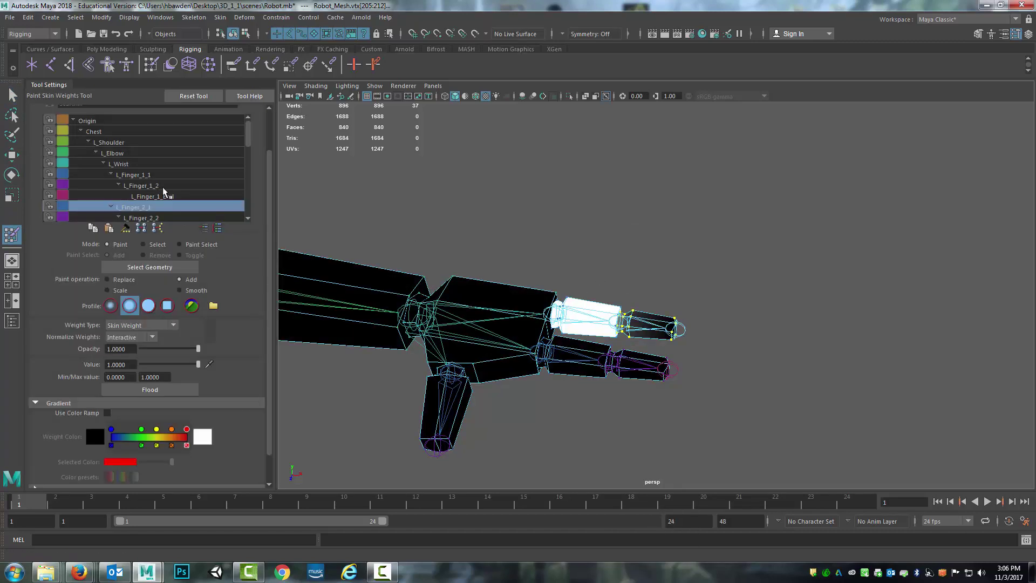
scroll(184, 201, down, 3)
click(170, 162)
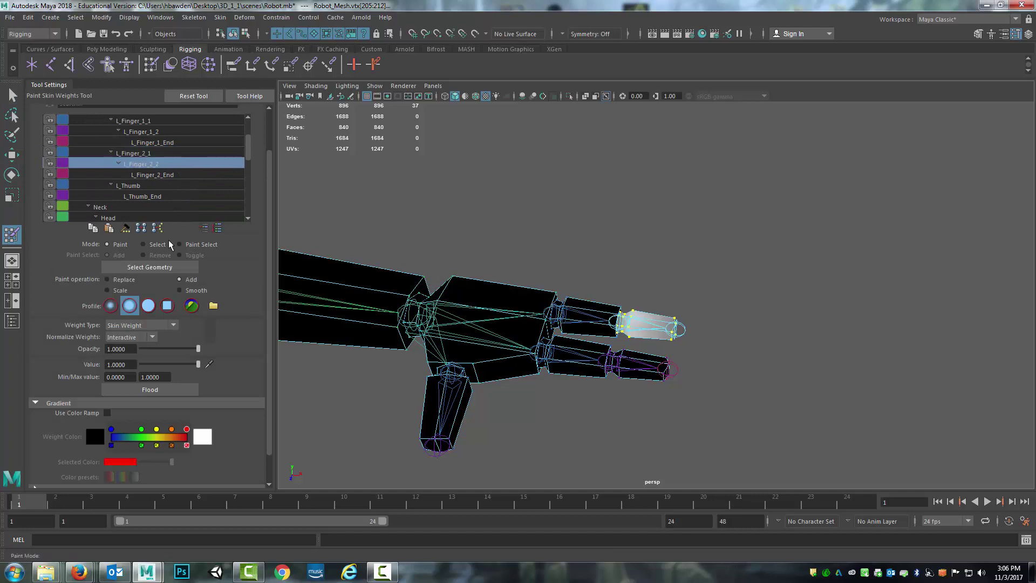
click(164, 392)
- Select all vertices of the left thumb and flood them with L_Thumb weight at value 1.0
alt+middle_drag(712, 293, 768, 255)
key(q)
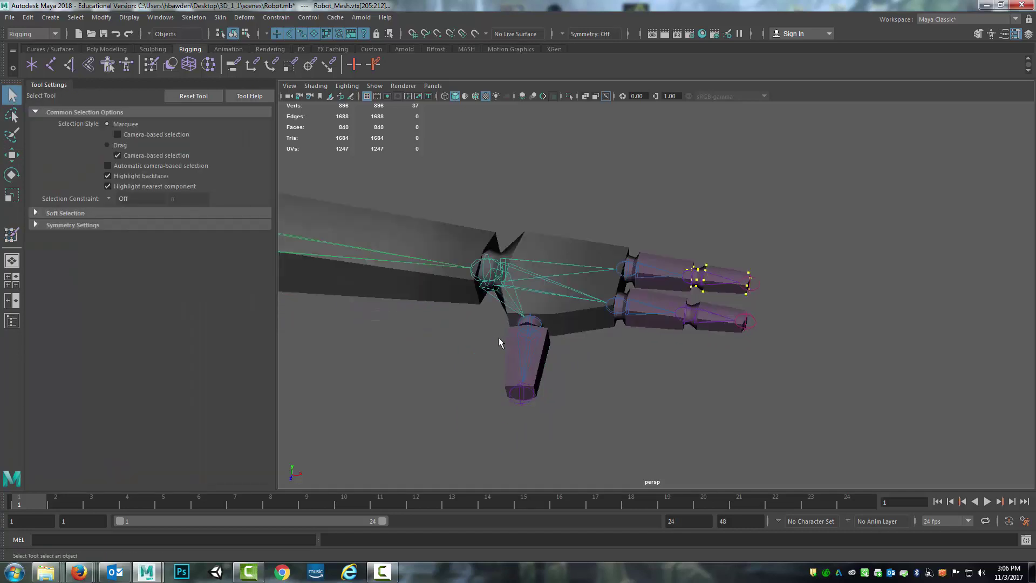
right_click(507, 333)
click(447, 263)
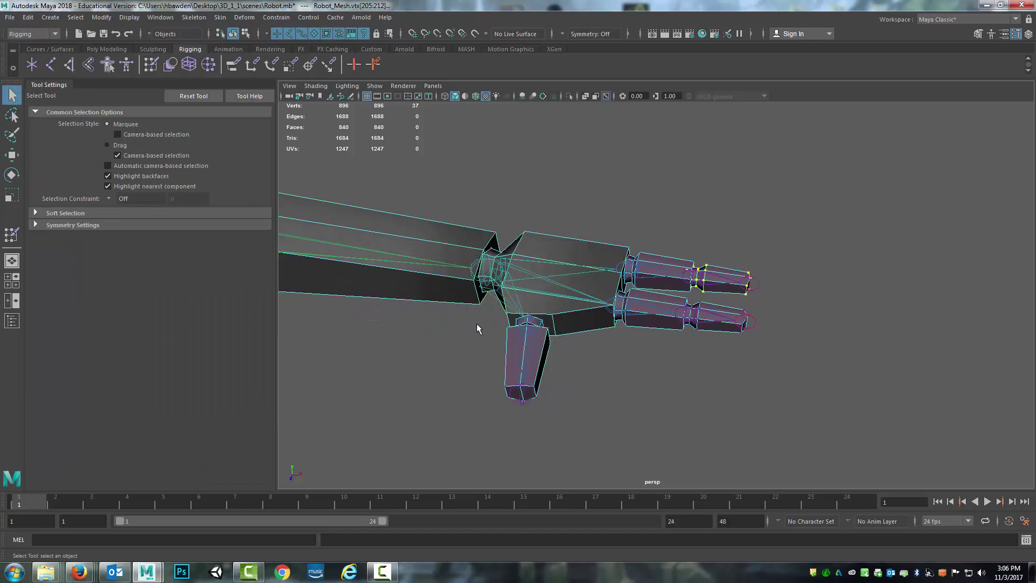
click(12, 235)
scroll(160, 188, down, 3)
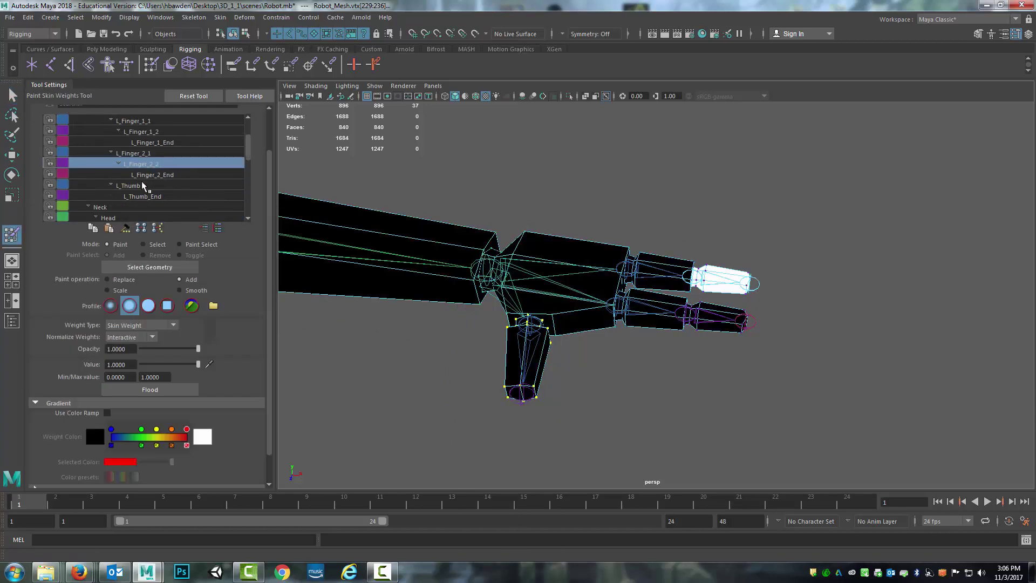
click(142, 185)
click(156, 388)
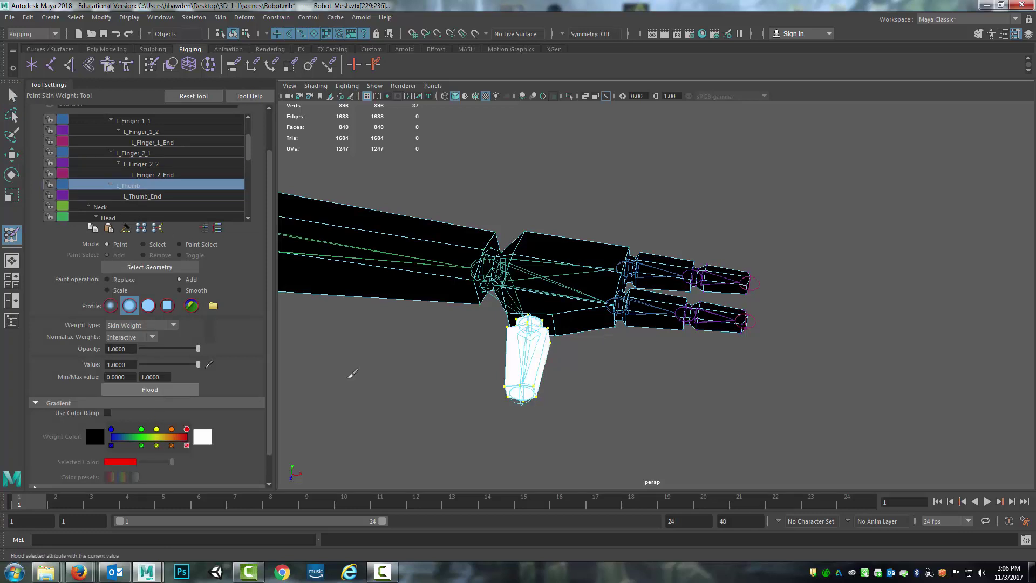
- Check the weights of the Origin, Chest, L_Shoulder, L_Elbow, L_Wrist and left finger joints one after another on the mesh
alt+drag(676, 329, 577, 297)
scroll(573, 296, down, 5)
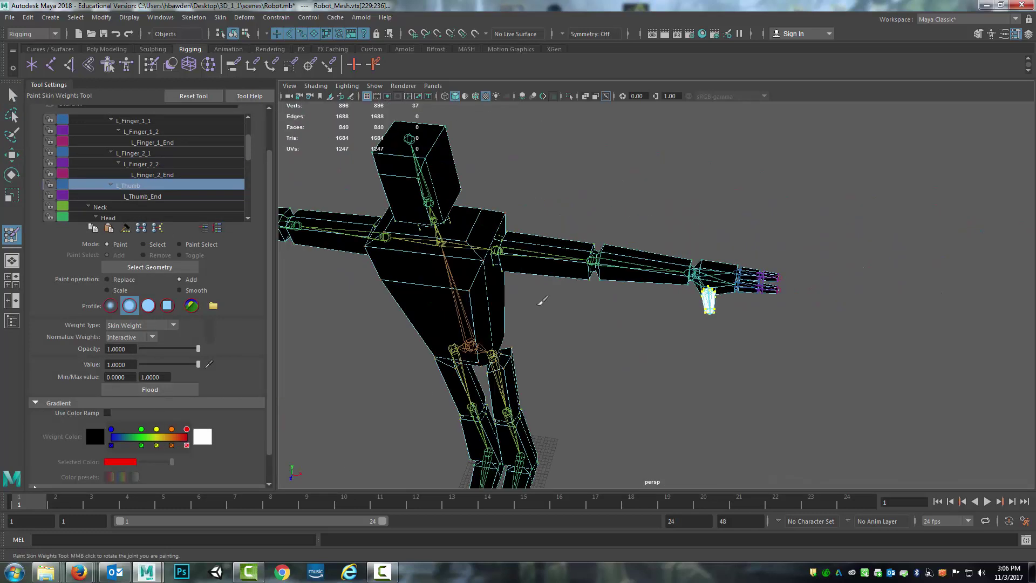
scroll(232, 164, up, 3)
click(104, 122)
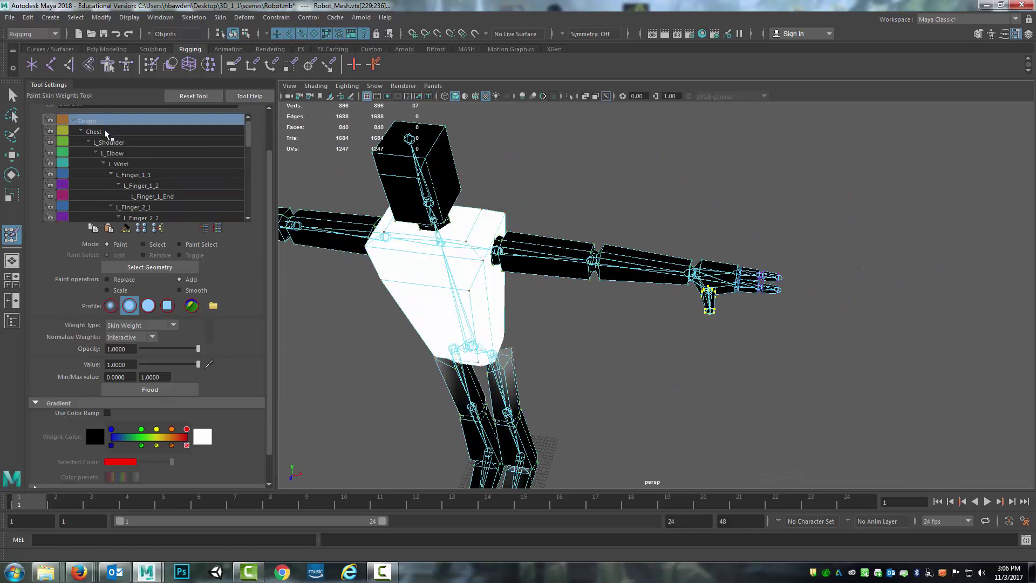
click(105, 133)
click(116, 142)
click(128, 156)
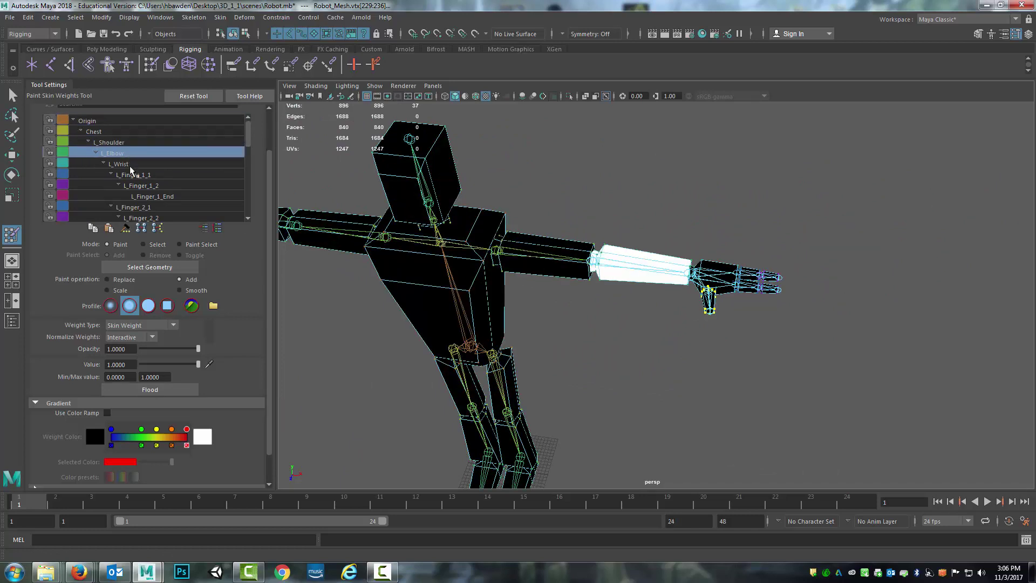
click(133, 163)
click(141, 174)
click(150, 195)
click(152, 204)
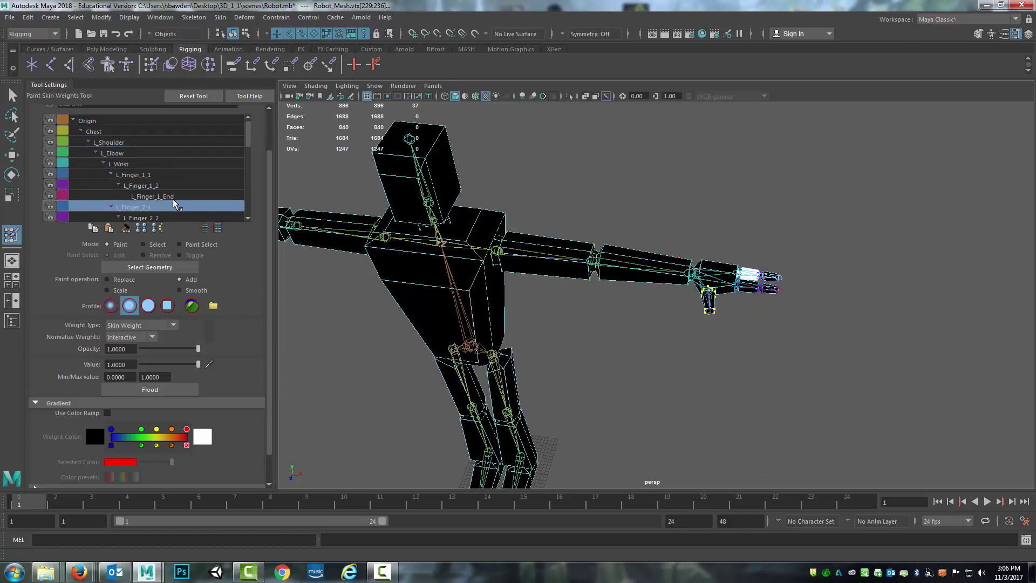
scroll(197, 180, down, 4)
scroll(190, 179, down, 1)
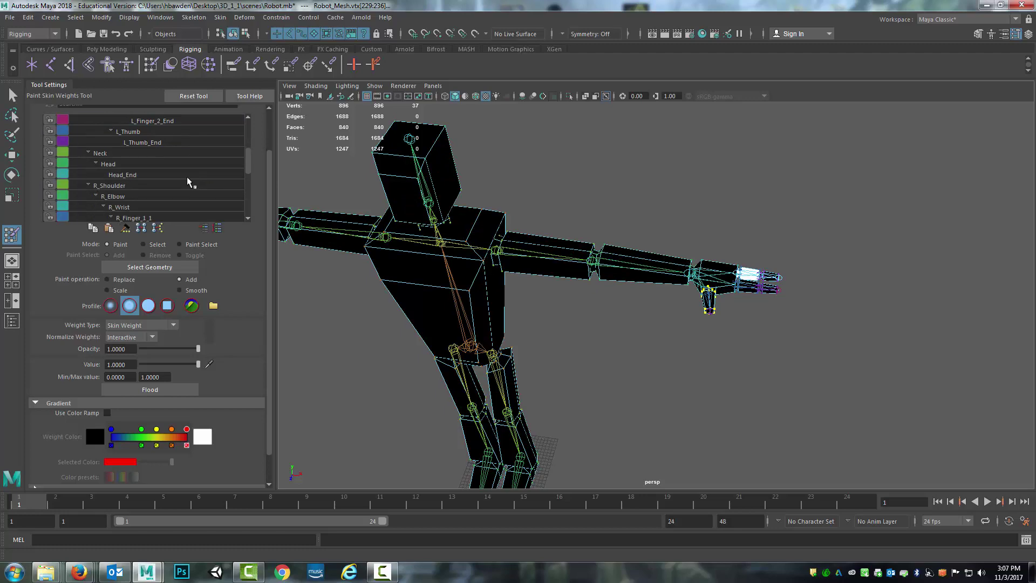
- Display the Neck joint's weights on the robot's neck and head
alt+middle_drag(347, 224, 501, 307)
alt+drag(479, 275, 497, 248)
scroll(502, 247, down, 2)
scroll(502, 248, up, 5)
alt+middle_drag(443, 193, 477, 296)
alt+drag(479, 267, 449, 257)
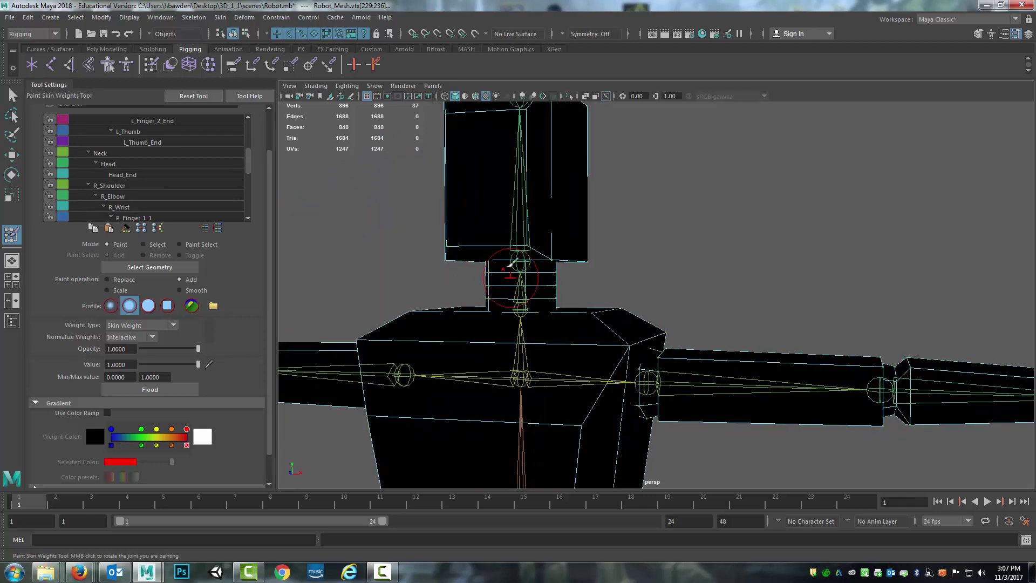
click(100, 160)
click(106, 152)
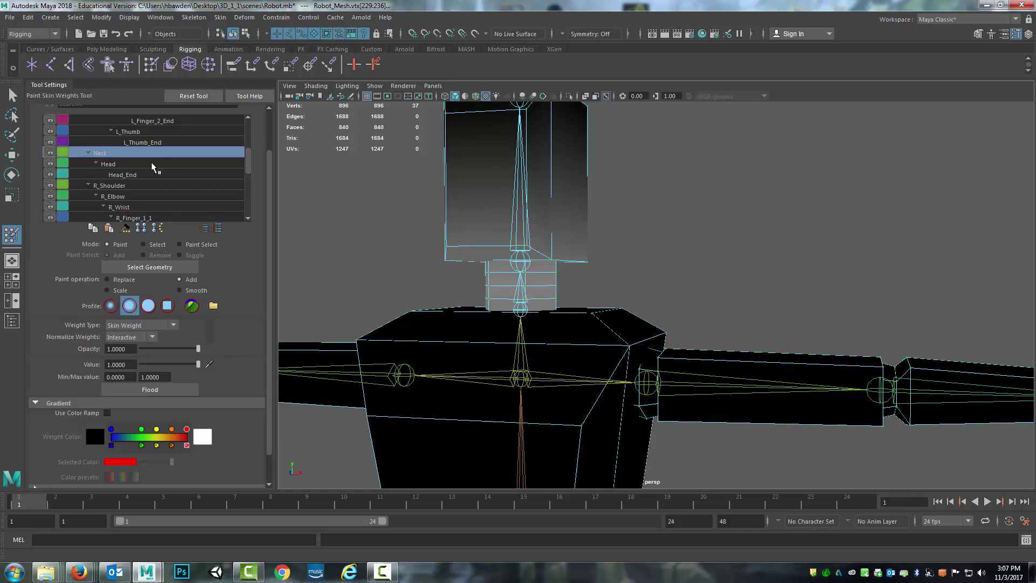
drag(151, 162, 152, 176)
key(ctrl+z)
key(ctrl+z)
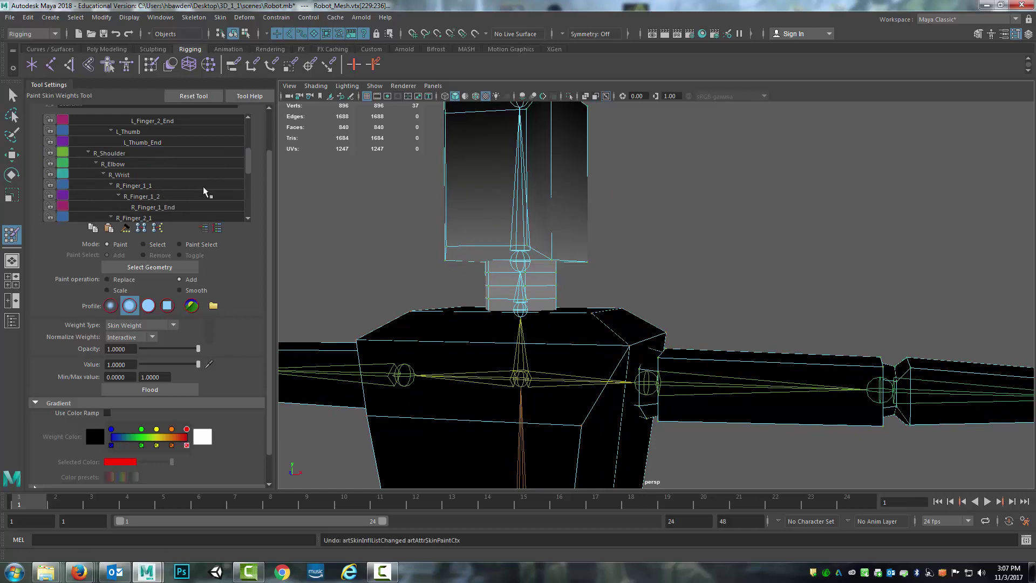
scroll(182, 190, up, 1)
scroll(178, 187, down, 3)
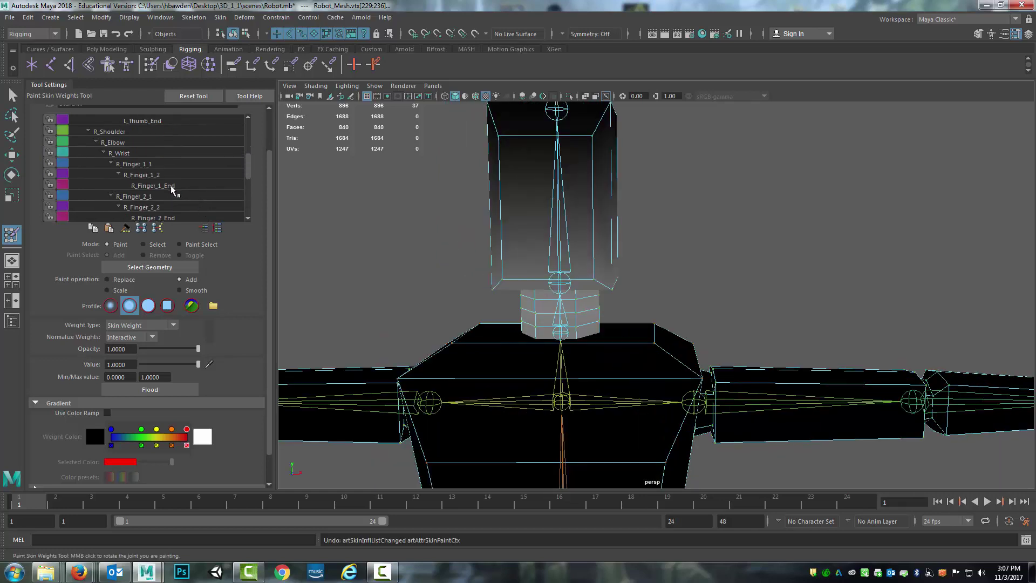
click(170, 185)
scroll(170, 186, down, 1)
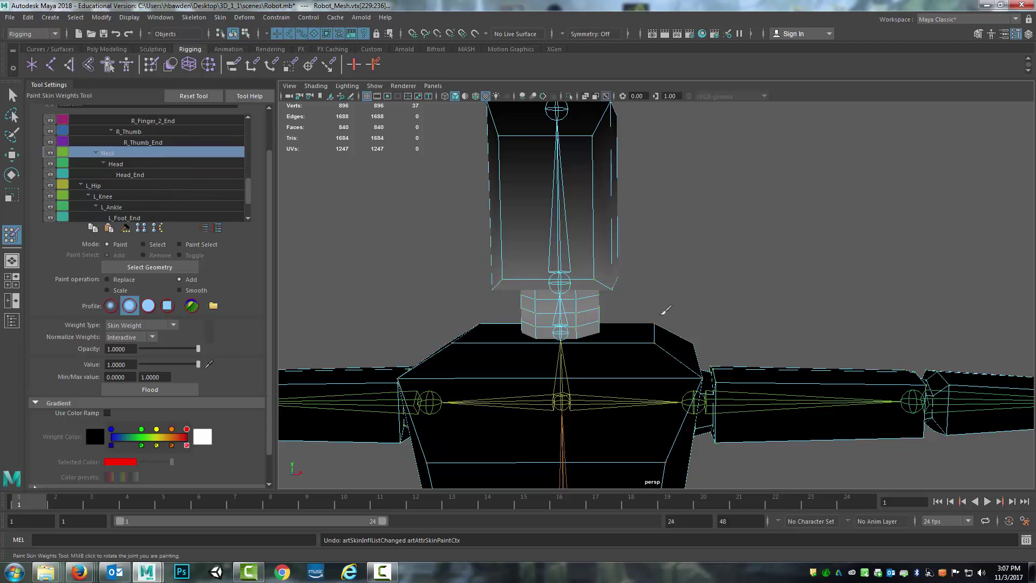
- Select all vertices of the robot's head block and flood them with Head weight at value 1.0
click(12, 95)
right_drag(557, 312, 526, 315)
click(525, 315)
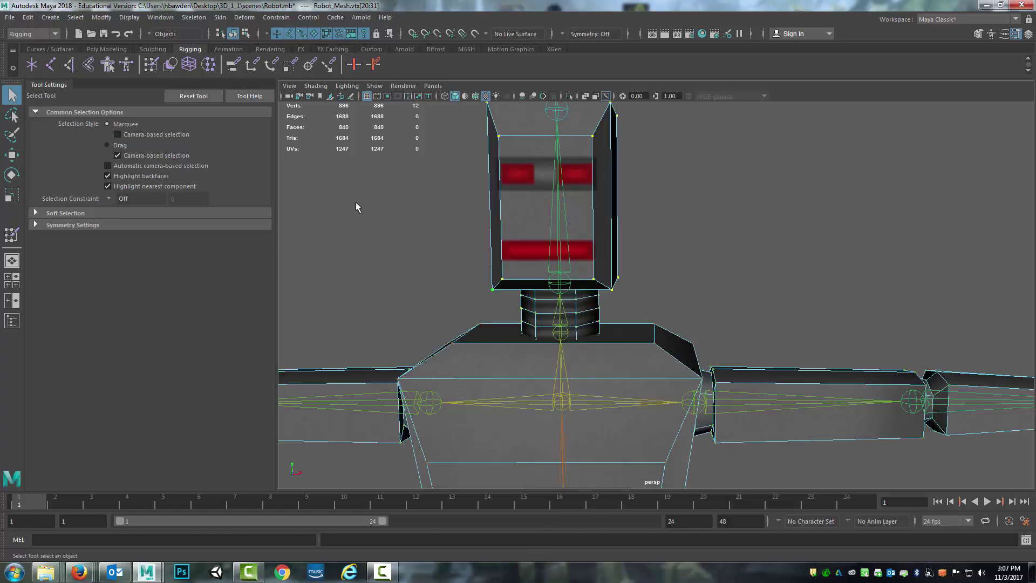
click(9, 236)
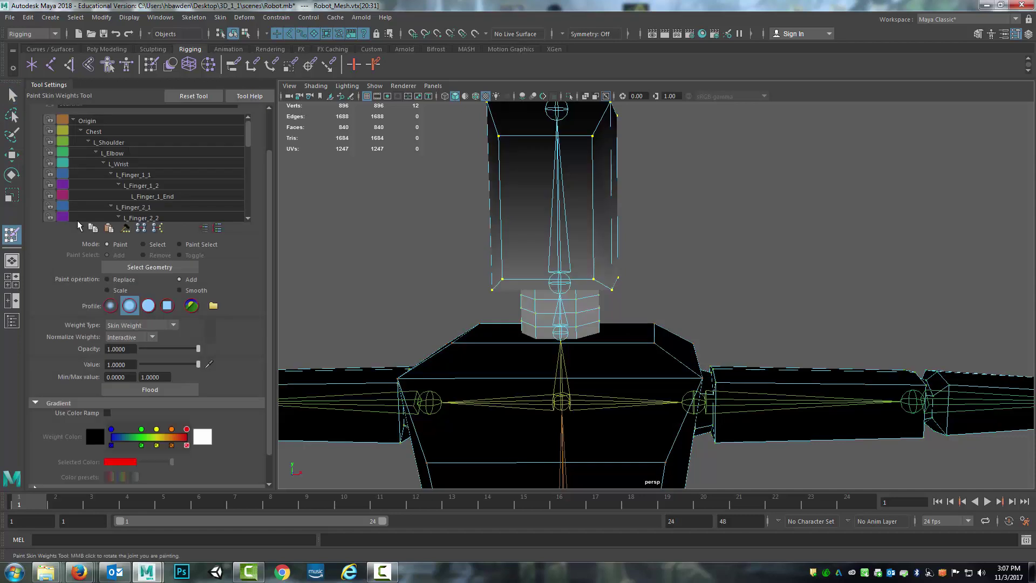
scroll(160, 180, down, 3)
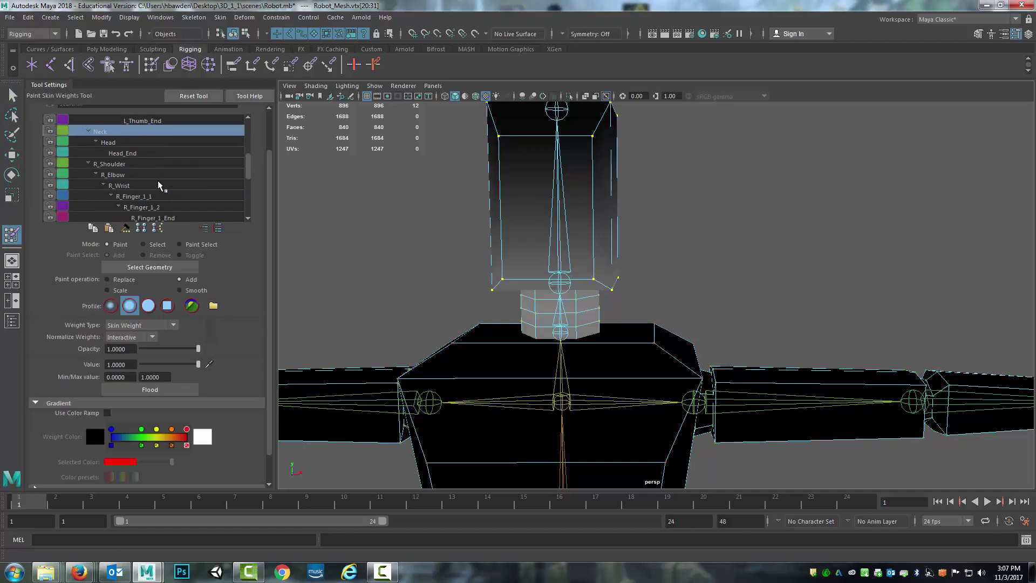
click(127, 143)
click(154, 388)
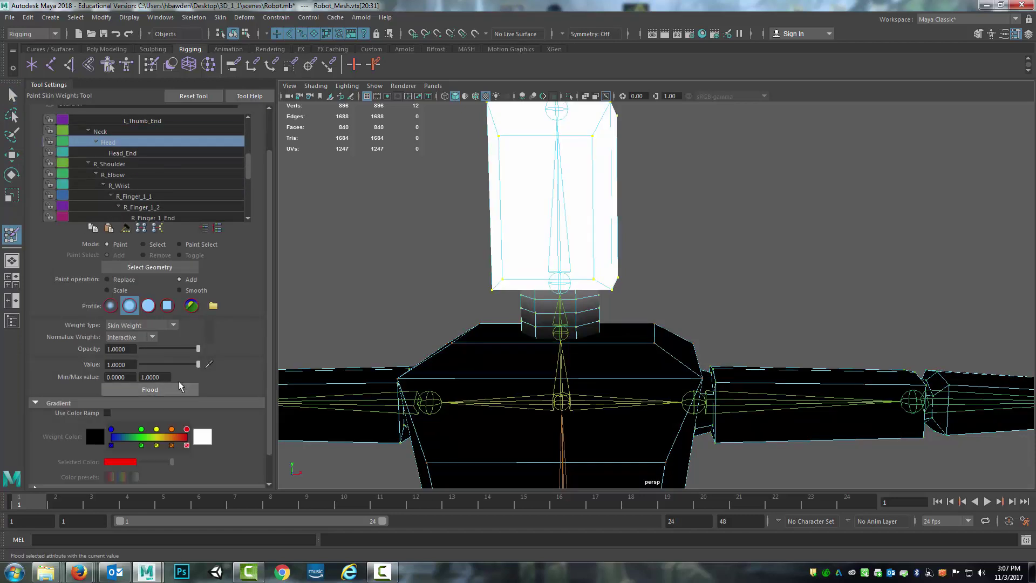
- Select all vertices of the robot's right upper arm
alt+middle_drag(613, 243, 647, 157)
alt+middle_drag(813, 415, 787, 220)
alt+middle_drag(788, 375, 839, 474)
scroll(782, 300, up, 3)
scroll(770, 329, down, 5)
alt+middle_drag(550, 197, 580, 333)
scroll(575, 323, up, 3)
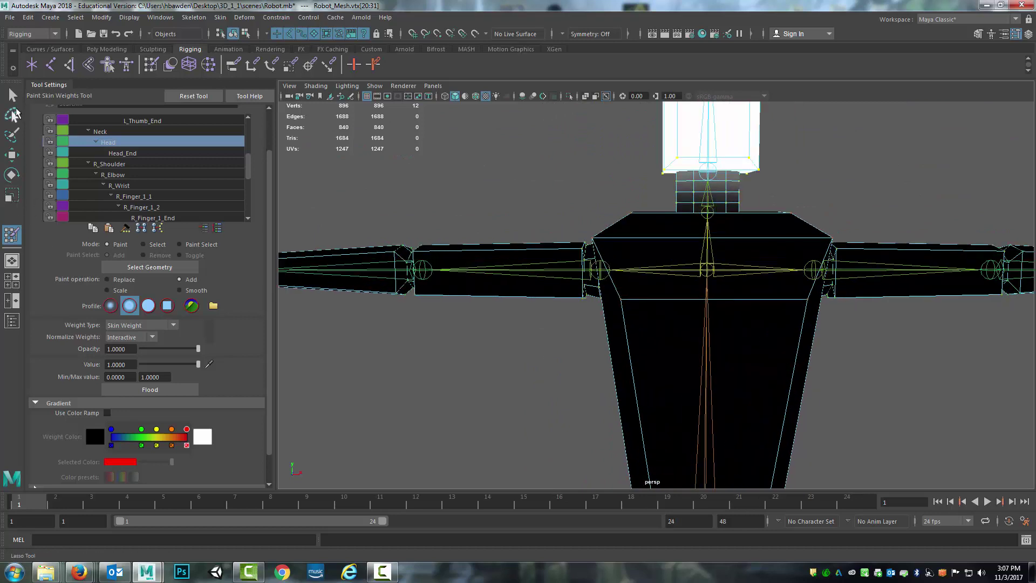
click(11, 95)
click(497, 261)
right_drag(416, 246, 414, 248)
double_click(417, 251)
alt+middle_drag(488, 235, 527, 243)
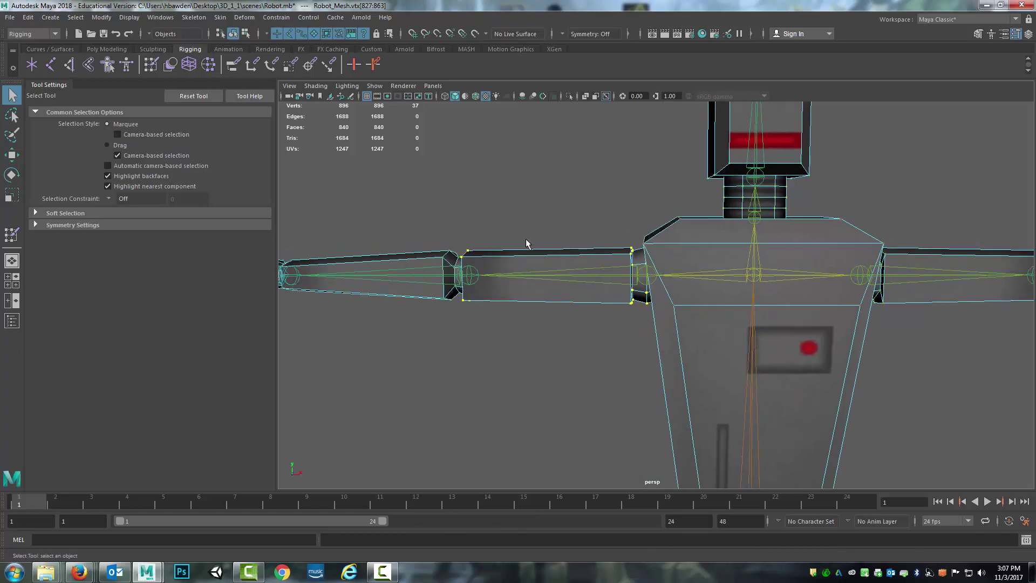
alt+drag(527, 243, 532, 252)
alt+middle_drag(532, 252, 571, 248)
alt+drag(571, 253, 510, 289)
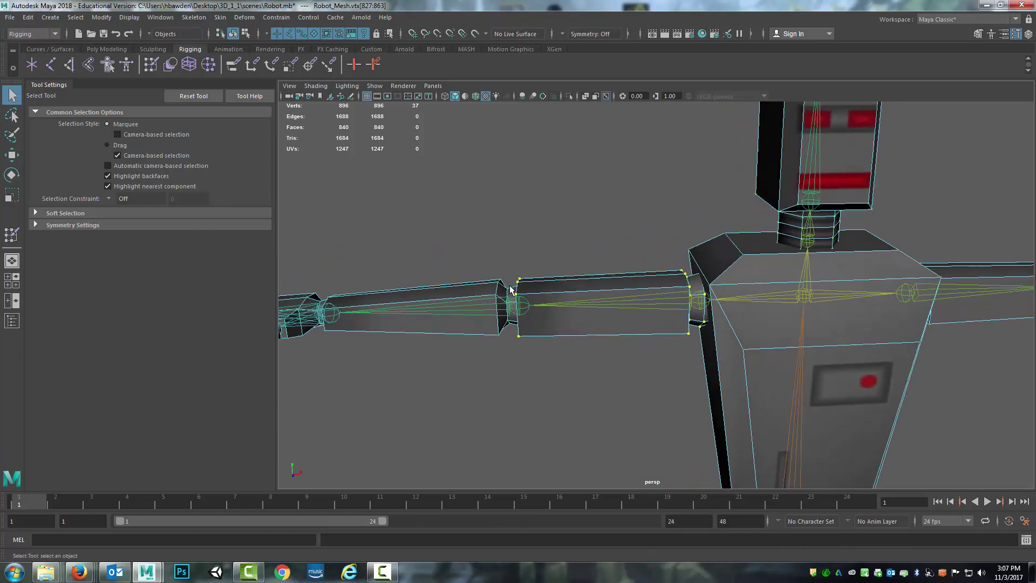
- Flood the selected right upper arm vertices with R_Shoulder weight at value 1.0
click(12, 235)
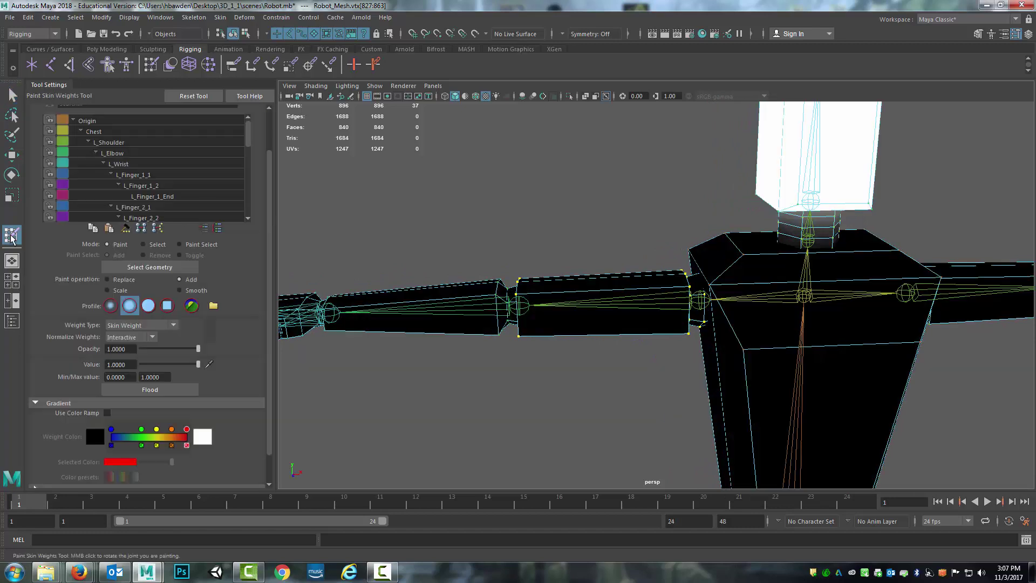
scroll(167, 164, down, 2)
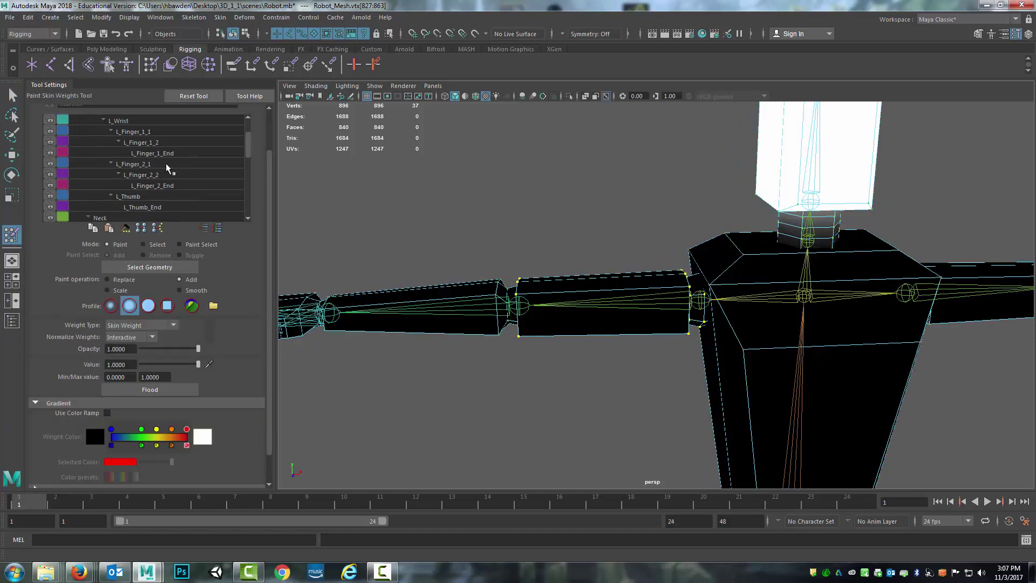
scroll(180, 160, down, 2)
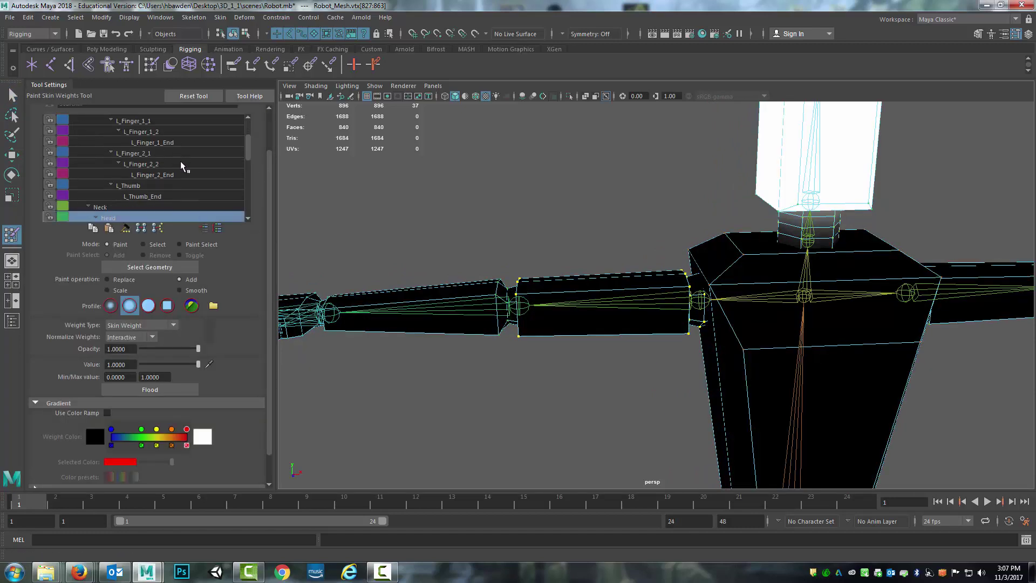
scroll(166, 157, down, 2)
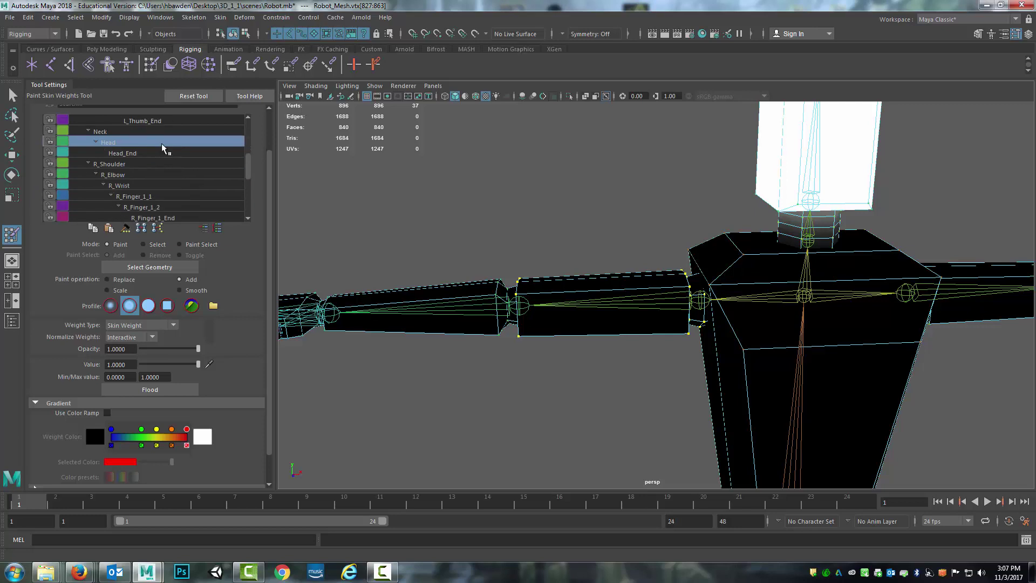
click(106, 164)
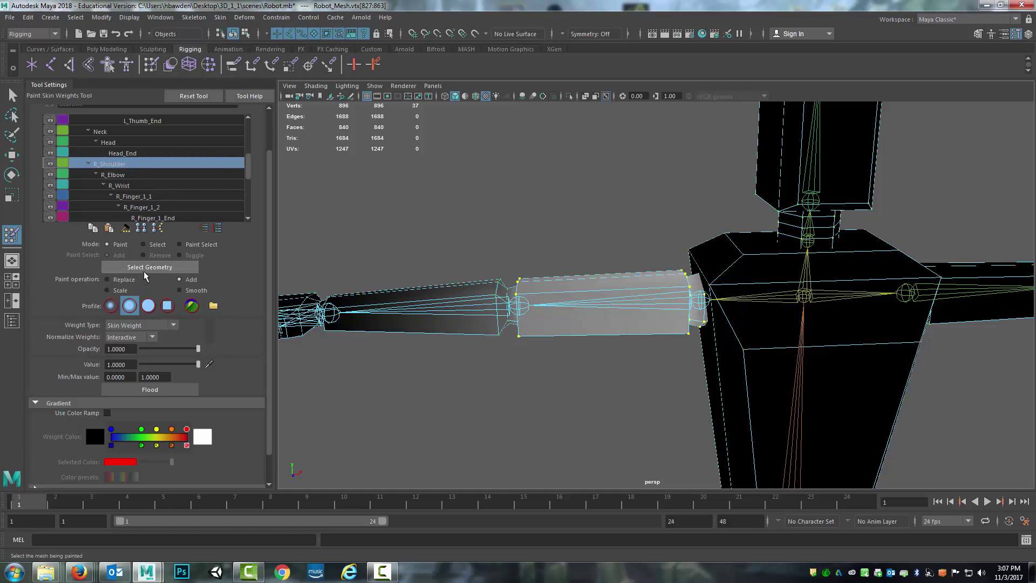
click(151, 390)
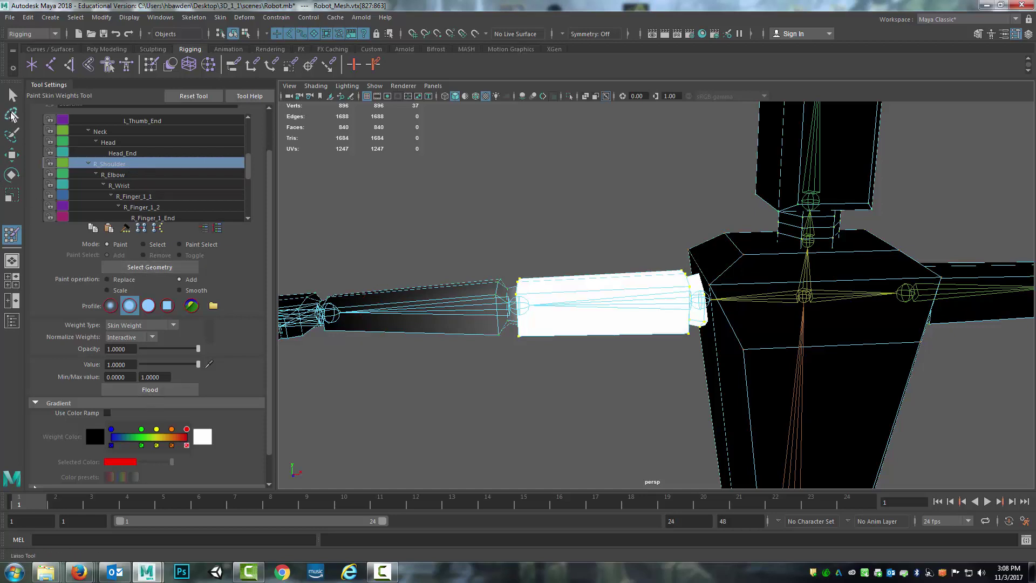
- Select all vertices of the right forearm and flood them with R_Elbow weight at value 1.0
click(15, 99)
key(F8)
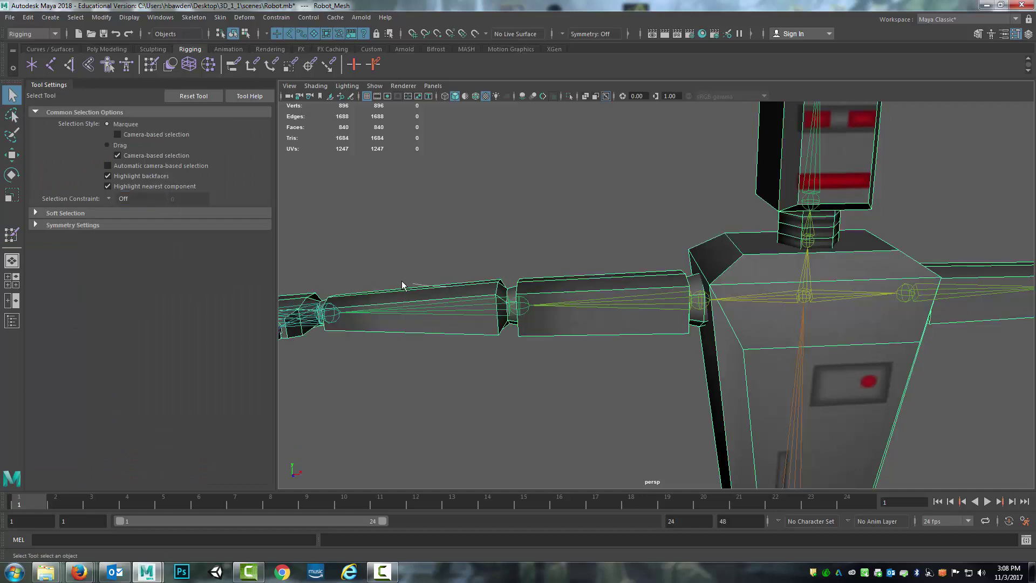
right_drag(449, 260, 364, 264)
click(12, 235)
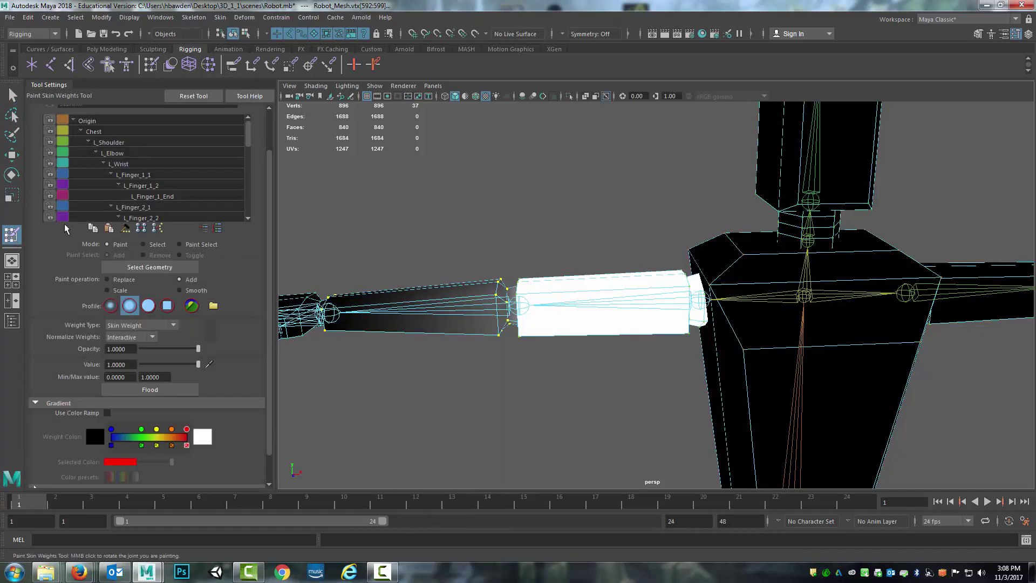
scroll(143, 174, down, 3)
scroll(144, 173, down, 2)
click(134, 185)
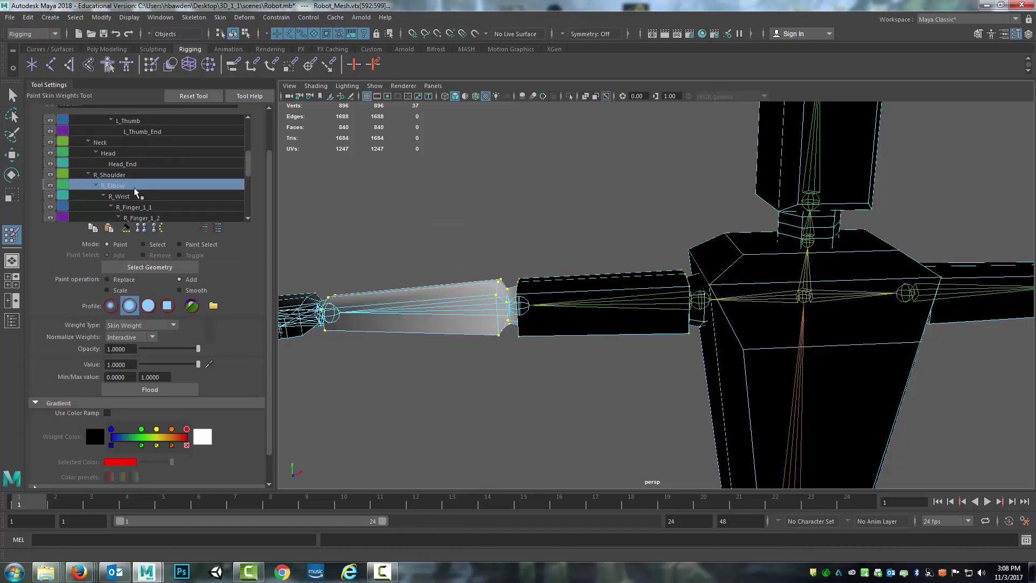
click(155, 394)
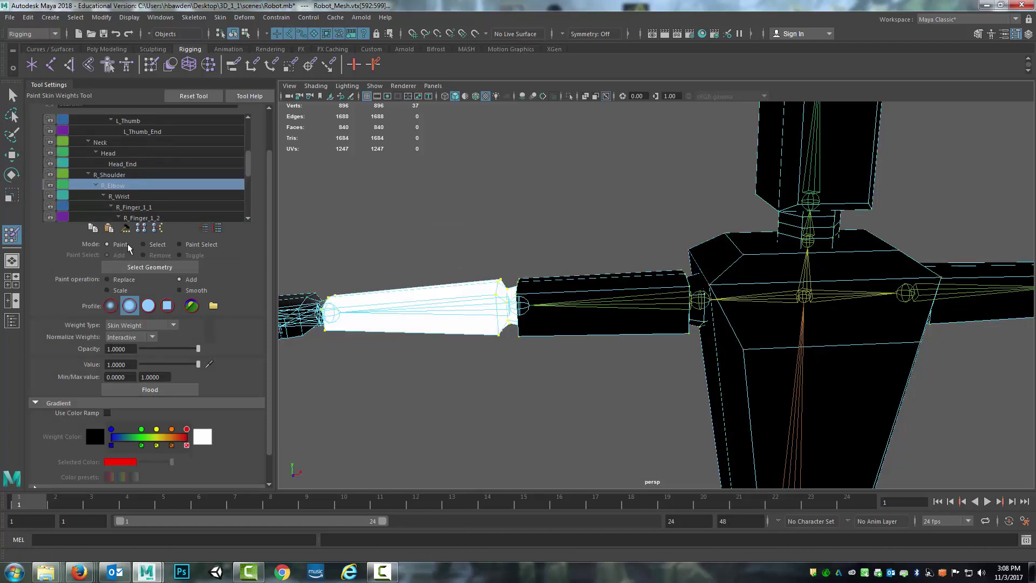
- Select all vertices of the right palm and flood them with R_Wrist weight at value 1.0
click(125, 197)
click(13, 99)
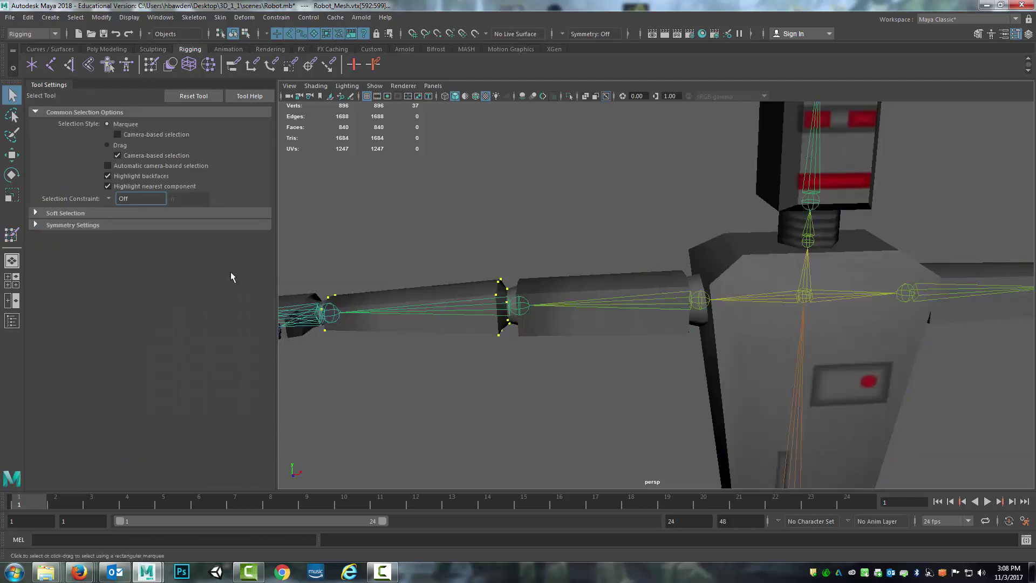
mouse_move(374, 255)
alt+middle_down()
mouse_move(634, 207)
mouse_move(627, 253)
alt+middle_up()
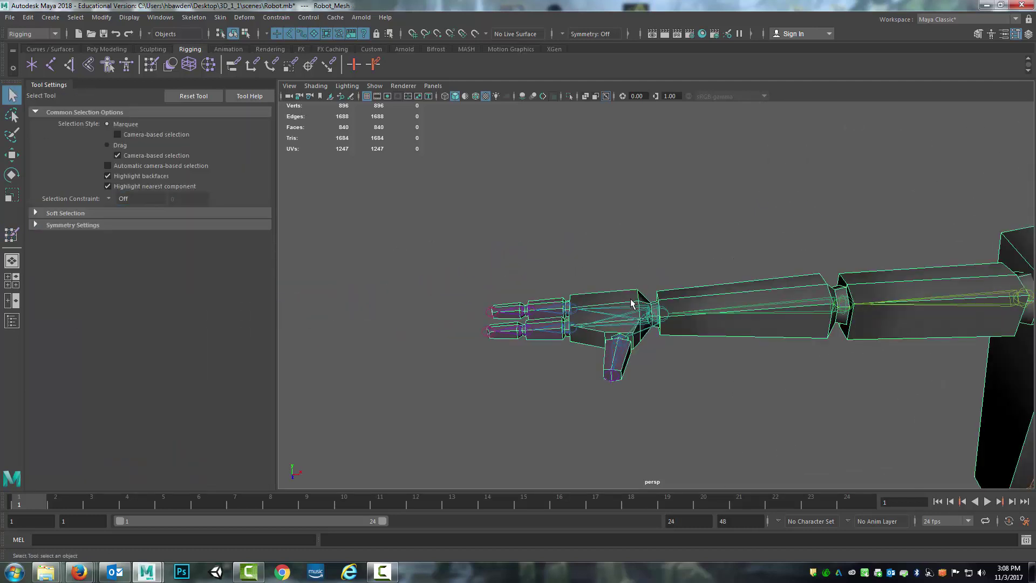
right_drag(630, 292, 579, 262)
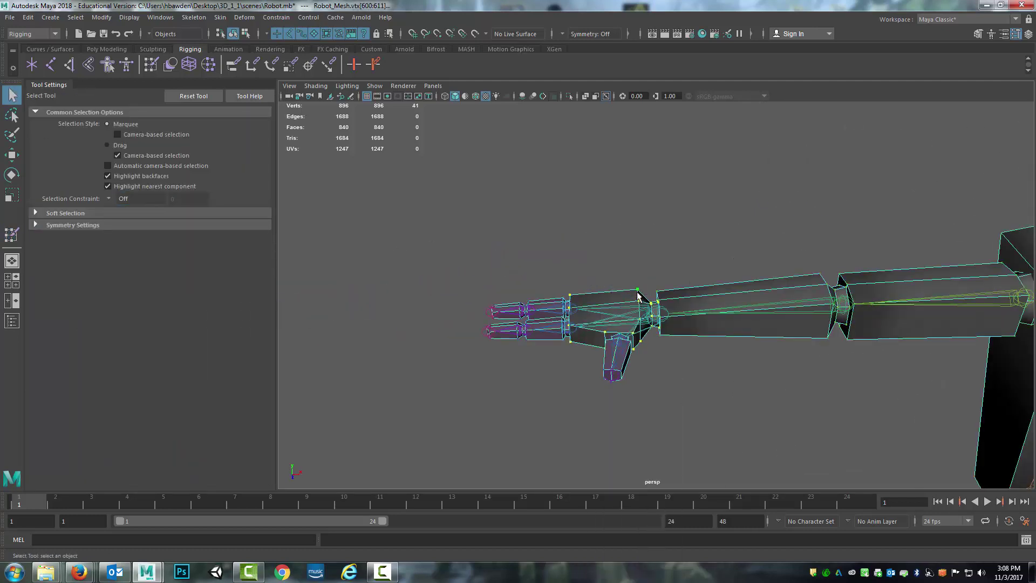
click(12, 235)
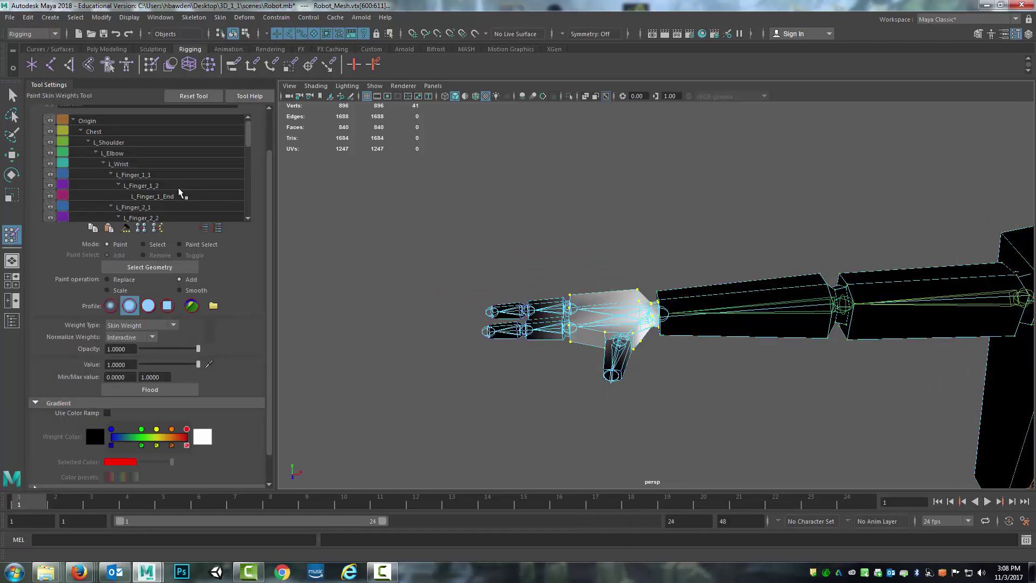
scroll(178, 187, down, 5)
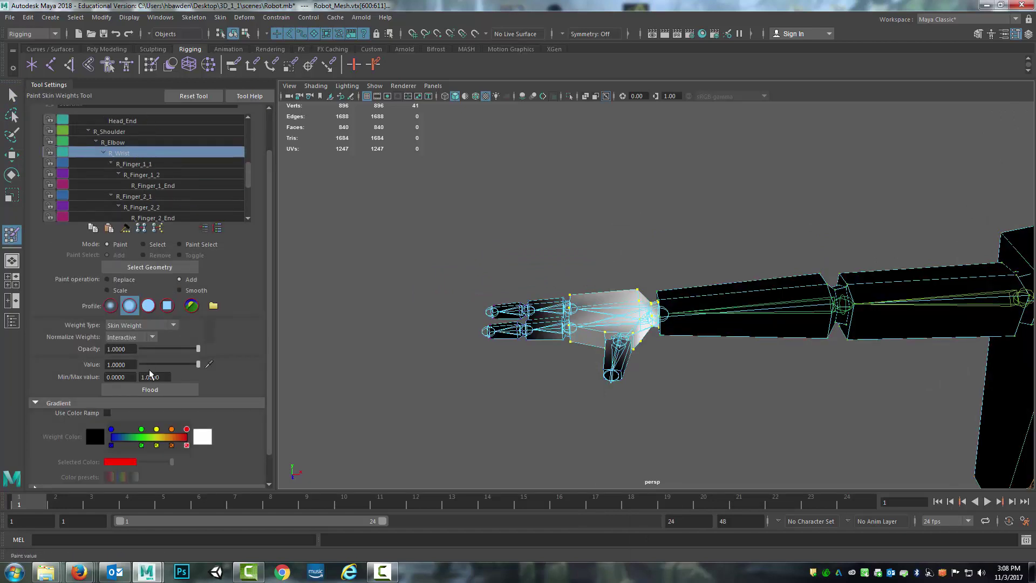
- Select all vertices of the right first finger's base segment and flood them with R_Finger_1_1 weight at value 1.0
click(147, 164)
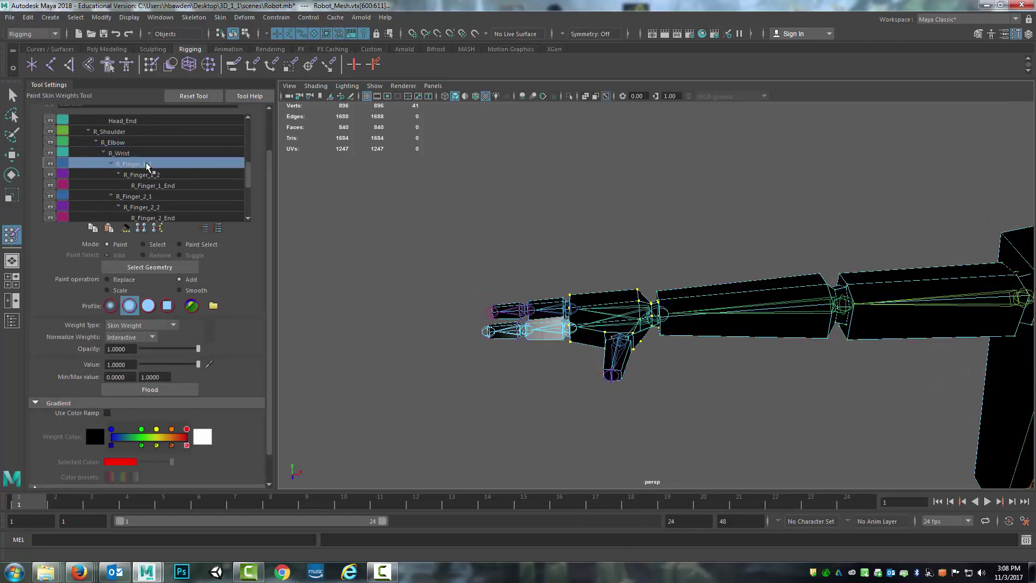
click(13, 95)
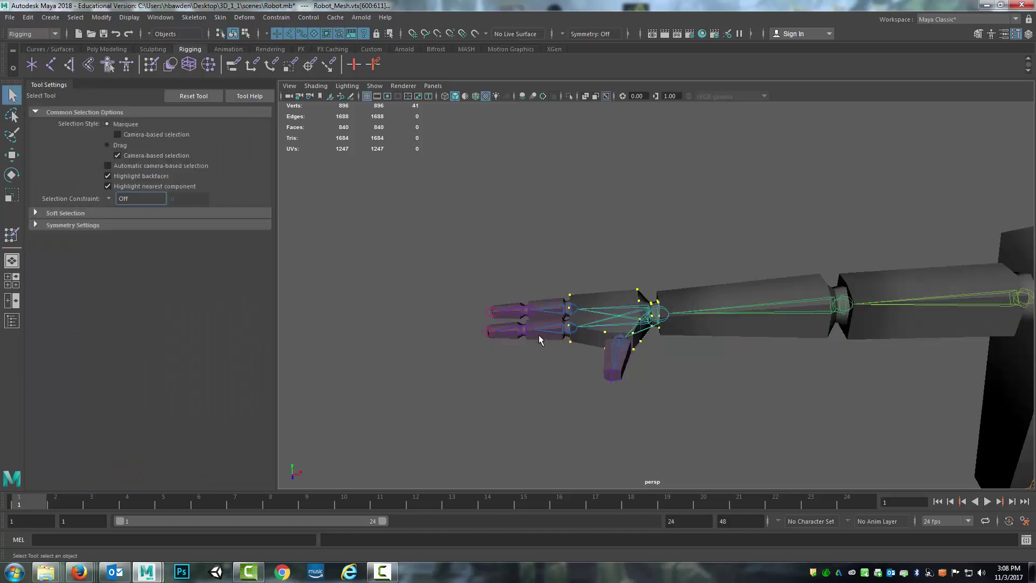
right_drag(539, 334, 491, 264)
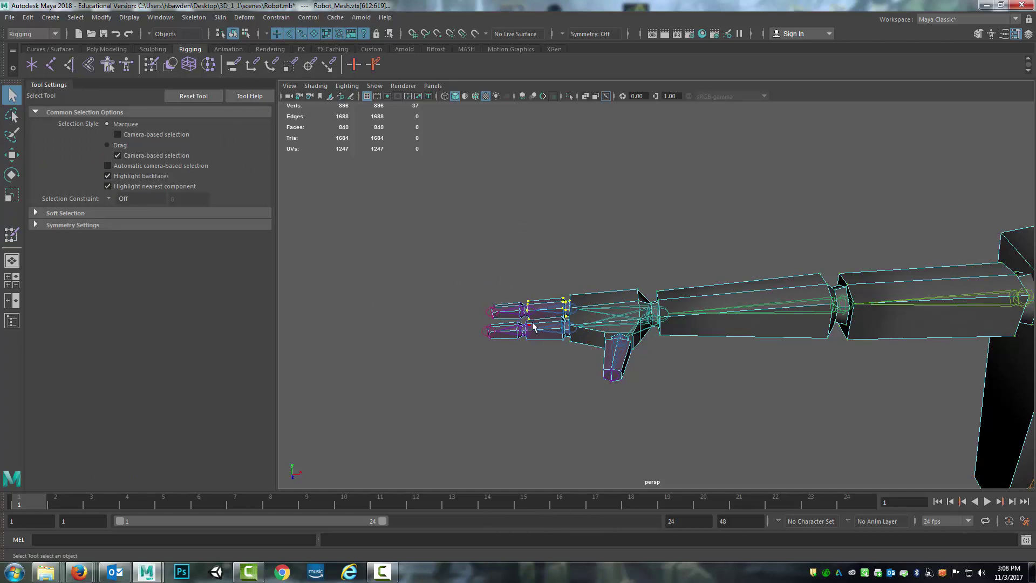
double_click(532, 322)
double_click(529, 338)
click(12, 235)
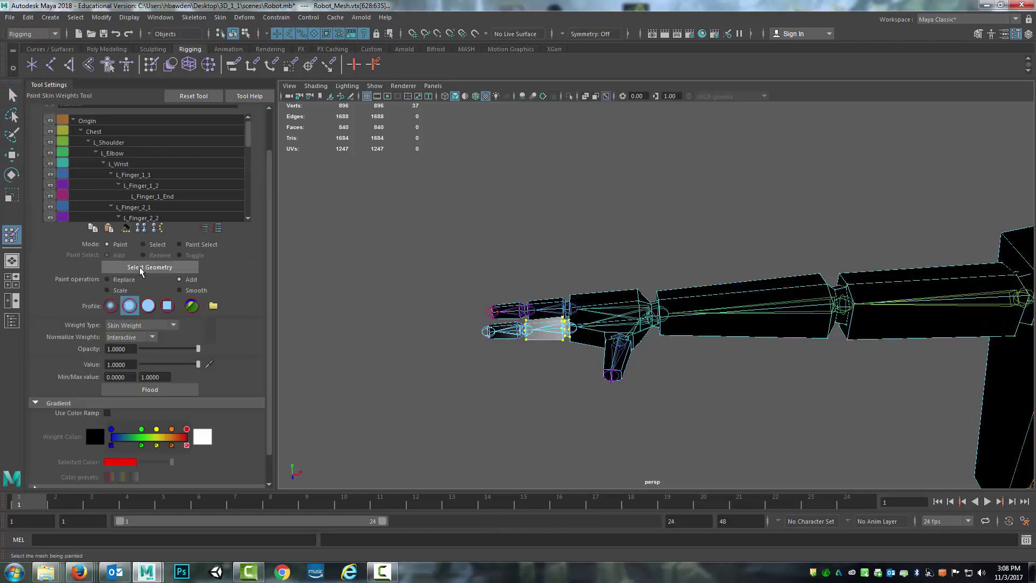
scroll(165, 163, down, 5)
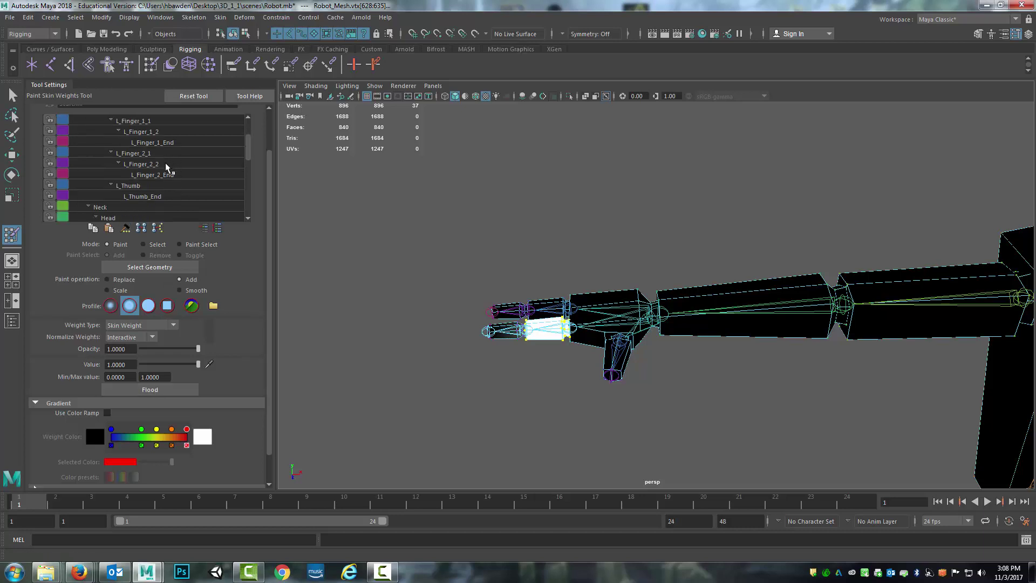
- Select all vertices of the right first finger's tip segment and flood them with R_Finger_1_2 weight at value 1.0
click(157, 209)
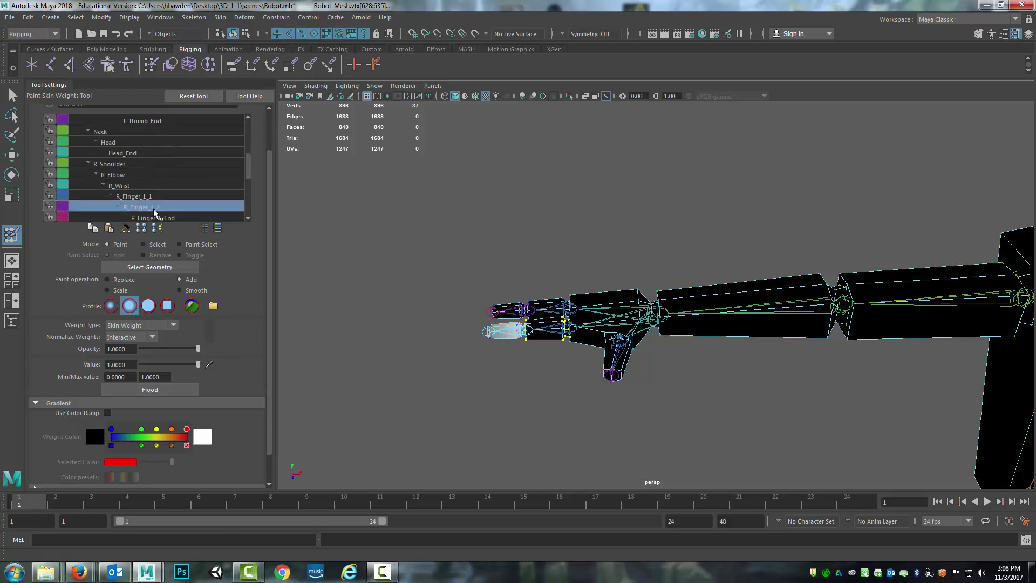
click(12, 94)
right_drag(506, 341, 424, 251)
double_click(494, 338)
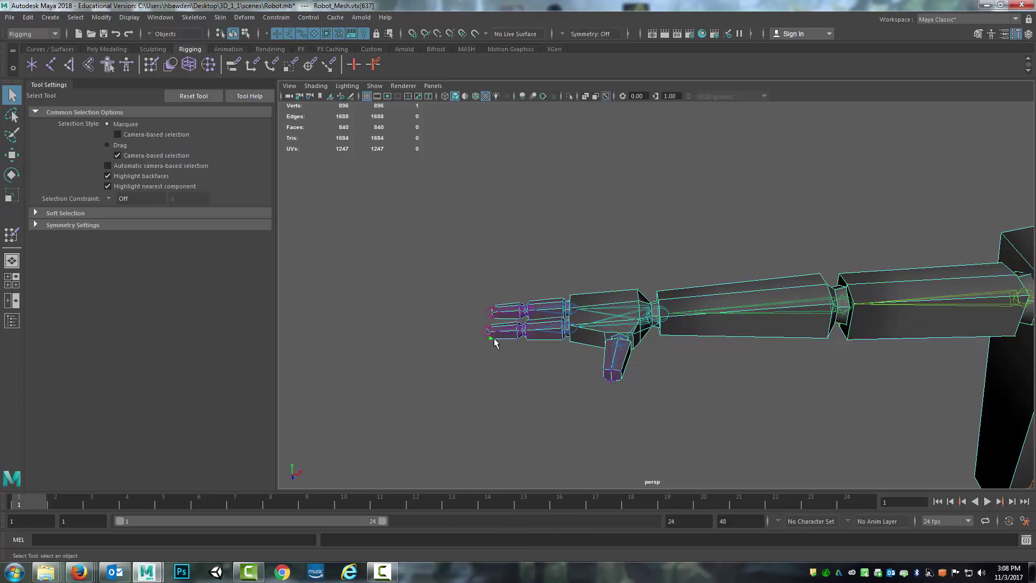
click(11, 234)
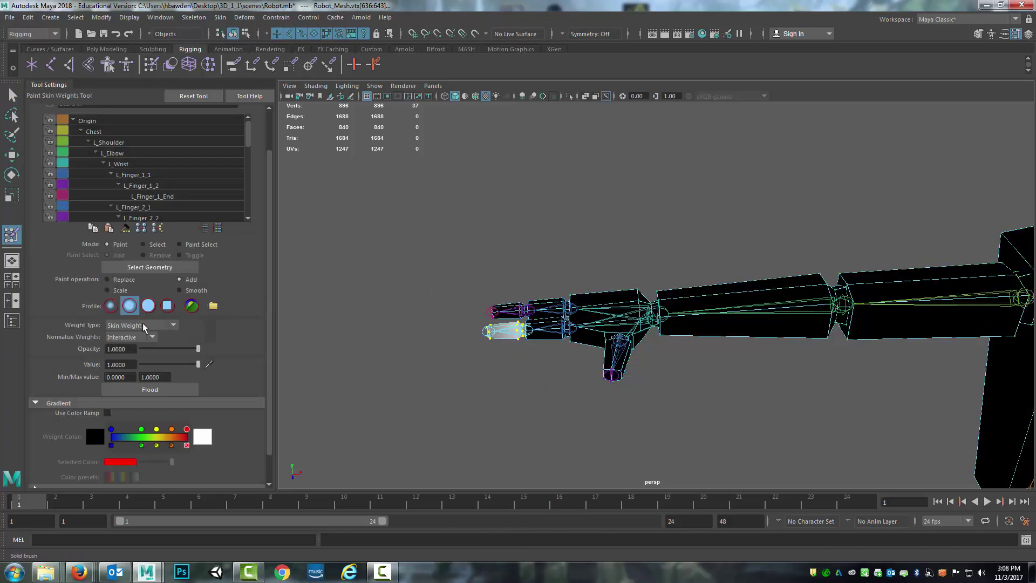
click(145, 387)
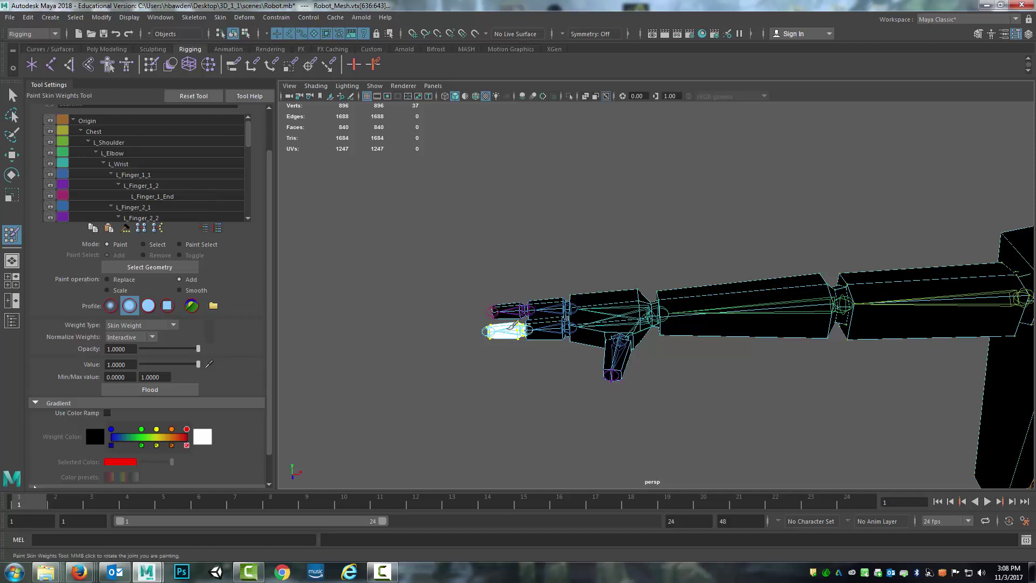
click(9, 98)
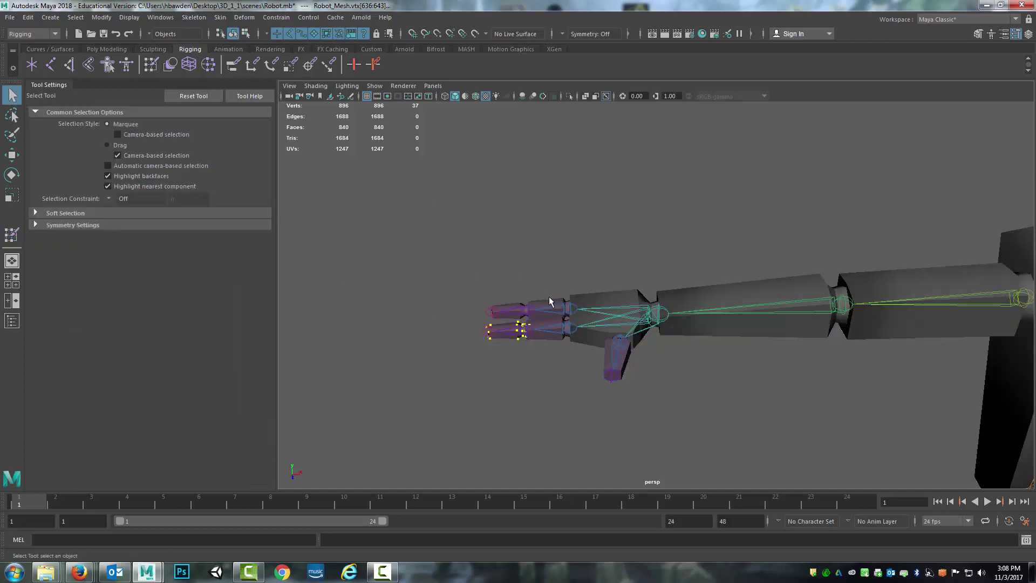
- Select all vertices of the right second finger's base segment and flood them with R_Finger_2_1 weight at value 1.0
right_drag(550, 301, 497, 261)
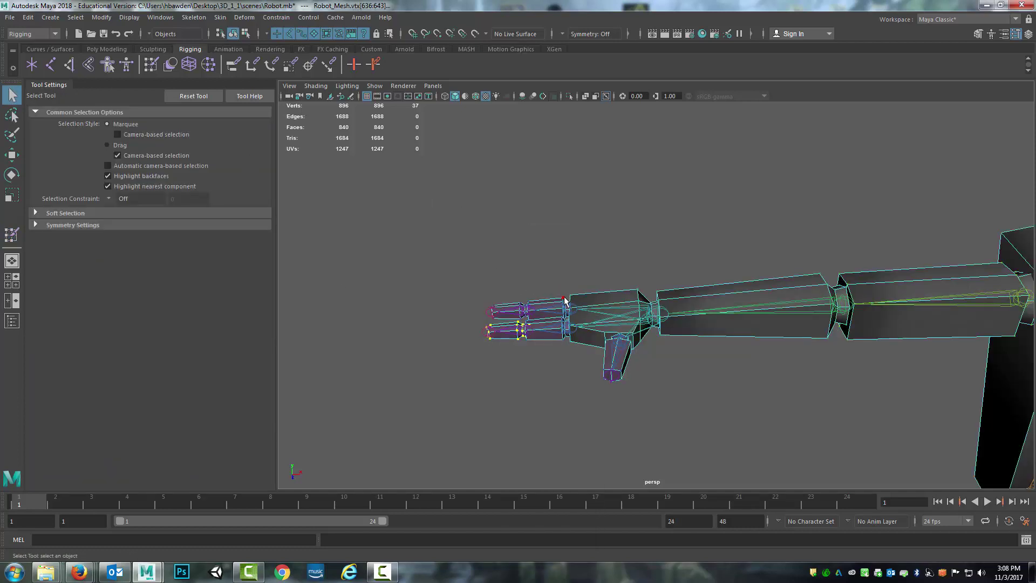
click(12, 235)
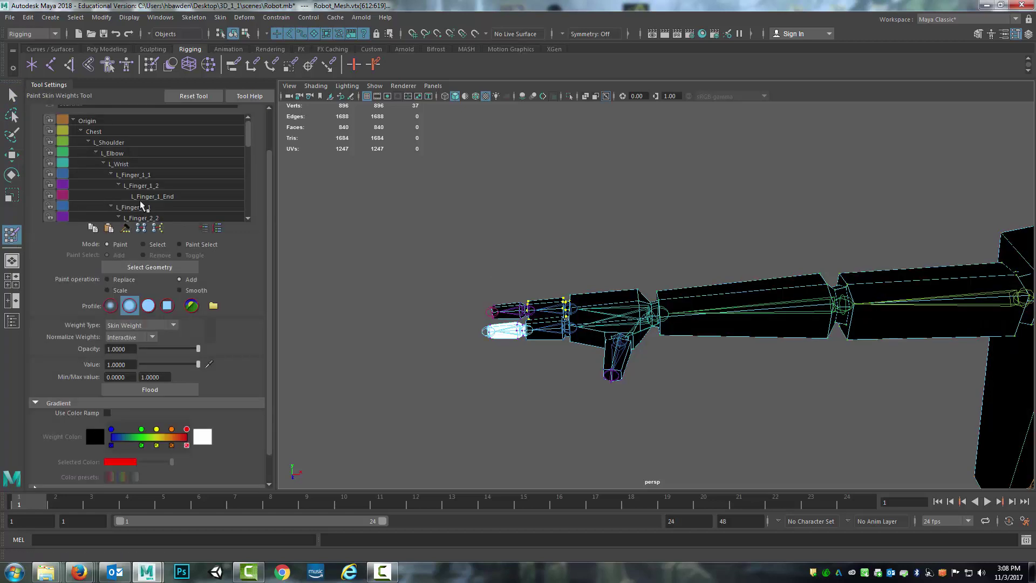
scroll(142, 194, down, 5)
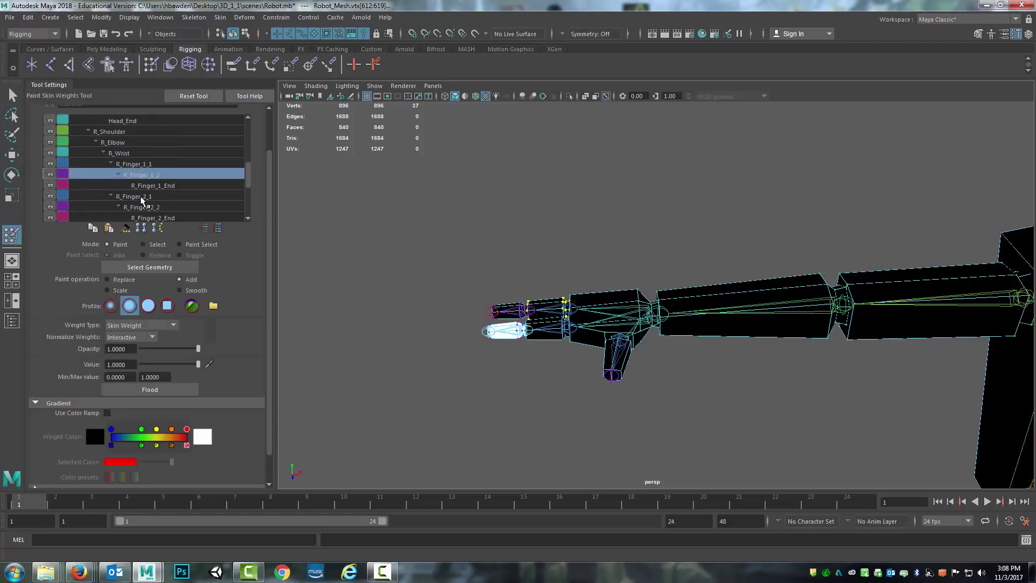
click(140, 196)
click(160, 388)
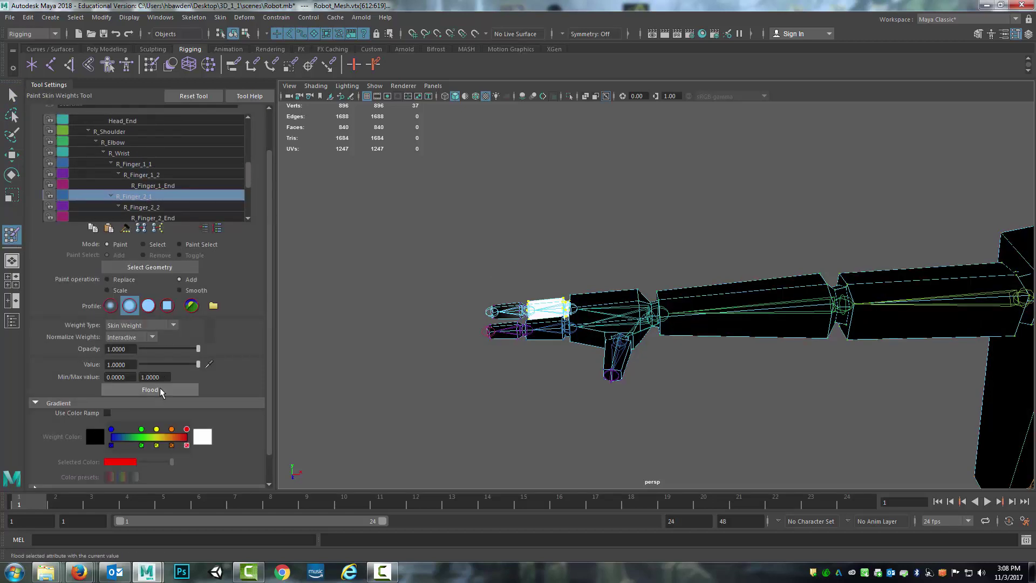
- Select all vertices of the right second finger's tip segment and flood them with R_Finger_2_2 weight at value 1.0
click(11, 96)
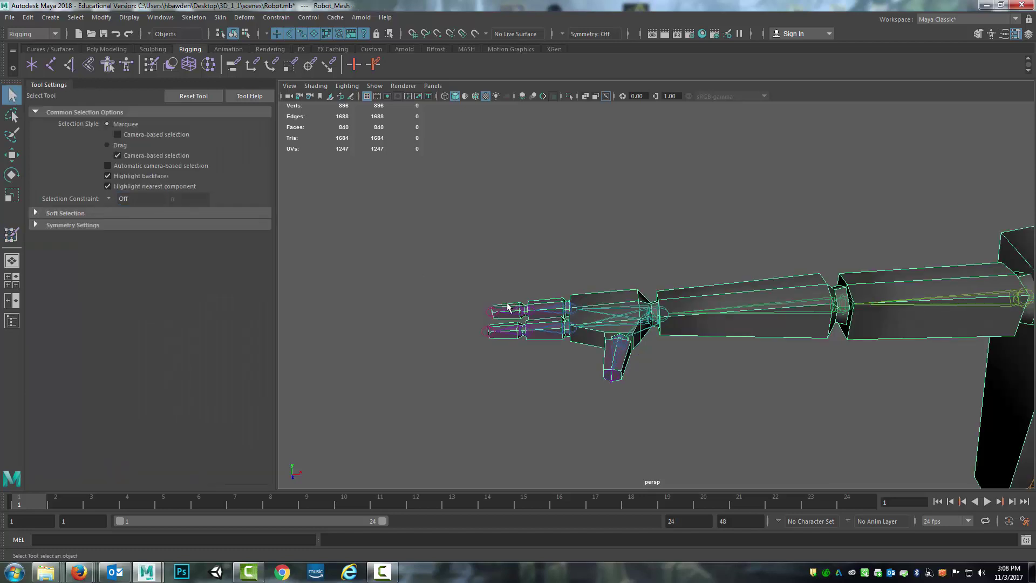
right_drag(507, 307, 463, 273)
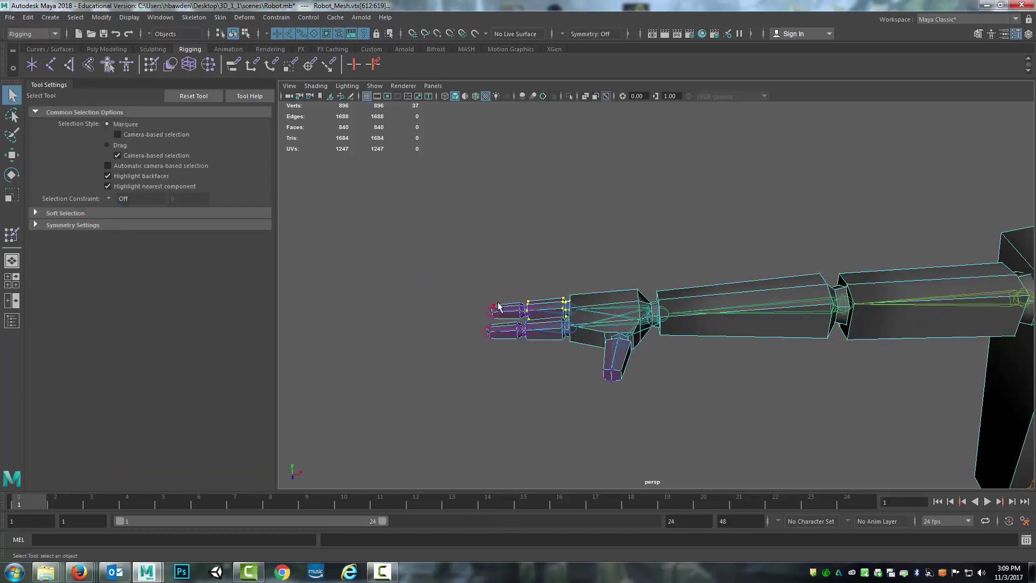
click(11, 235)
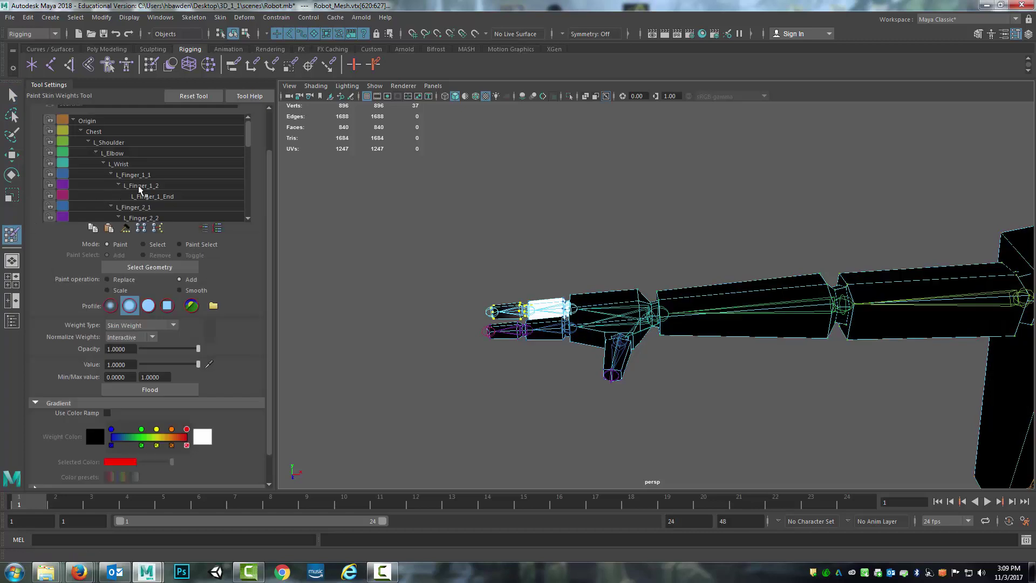
click(154, 210)
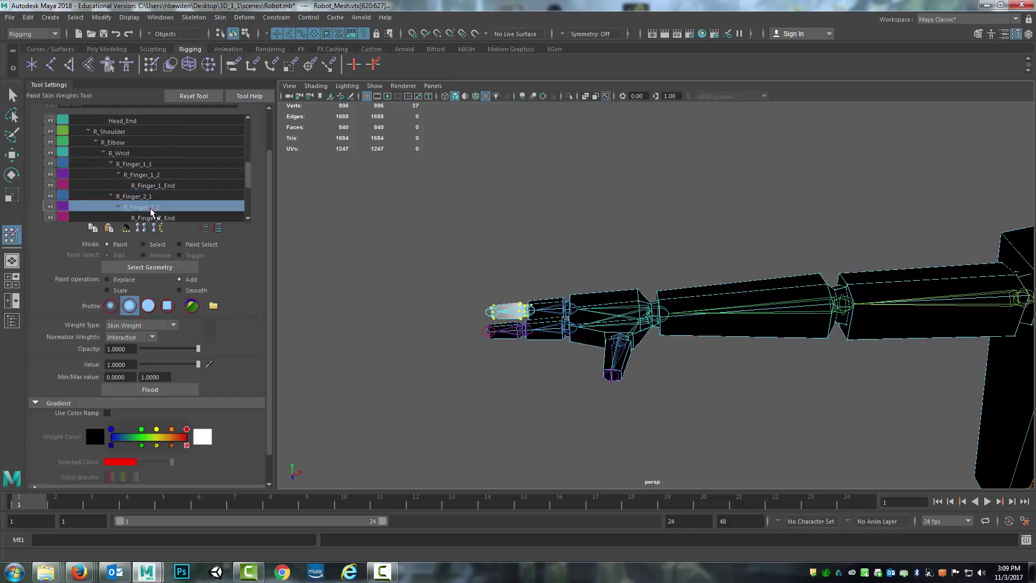
click(146, 390)
- Select all vertices of the right thumb and flood them with R_Thumb weight at value 1.0
alt+drag(797, 206, 743, 200)
alt+drag(555, 262, 518, 291)
key(q)
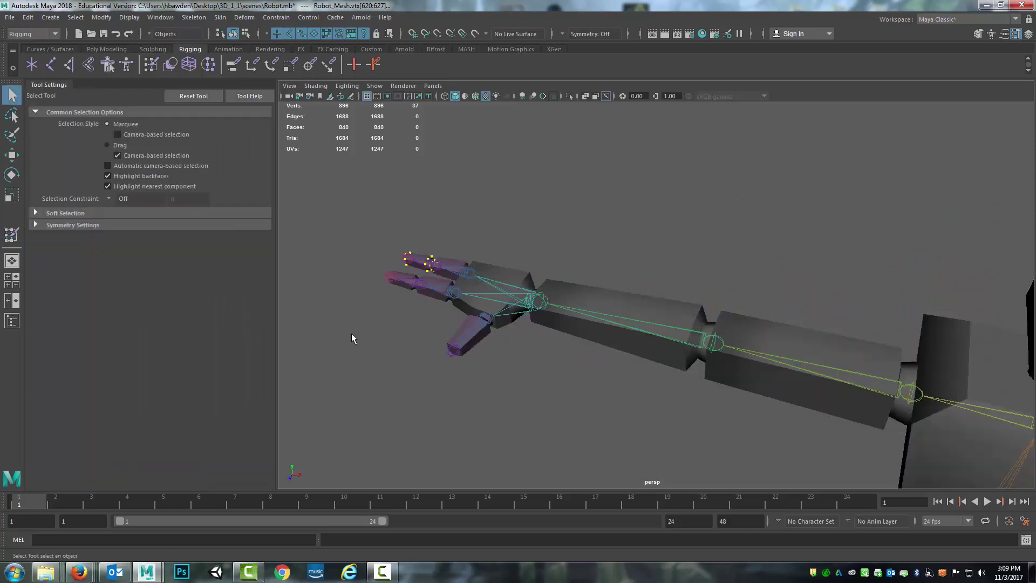
right_drag(464, 284, 422, 294)
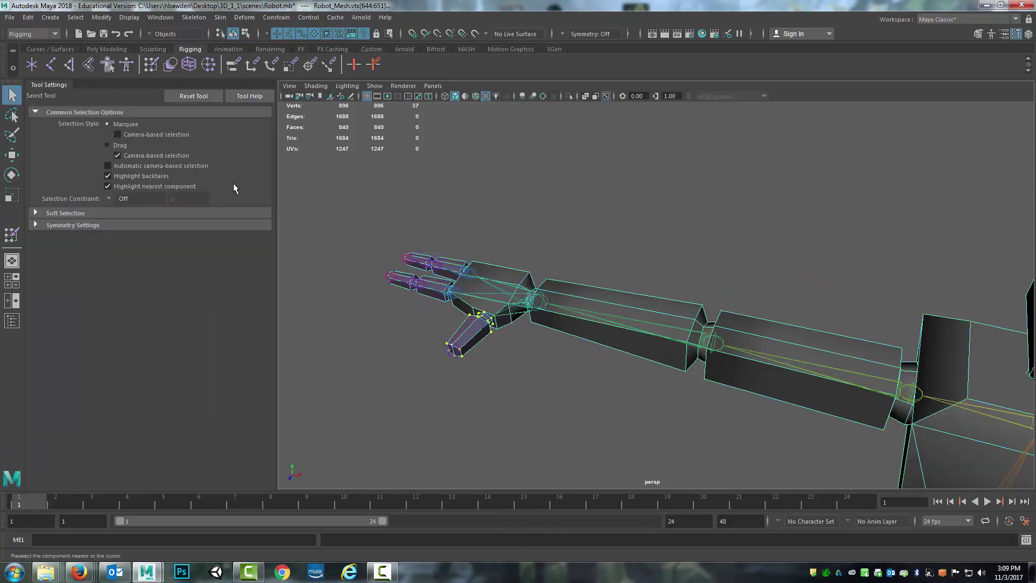
click(12, 237)
scroll(186, 180, down, 5)
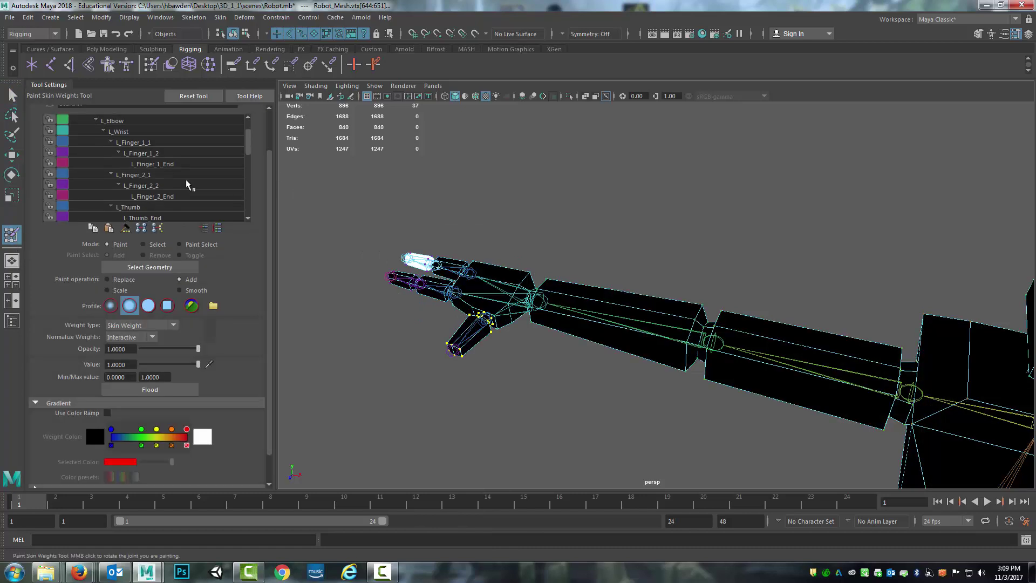
scroll(182, 183, down, 2)
click(134, 197)
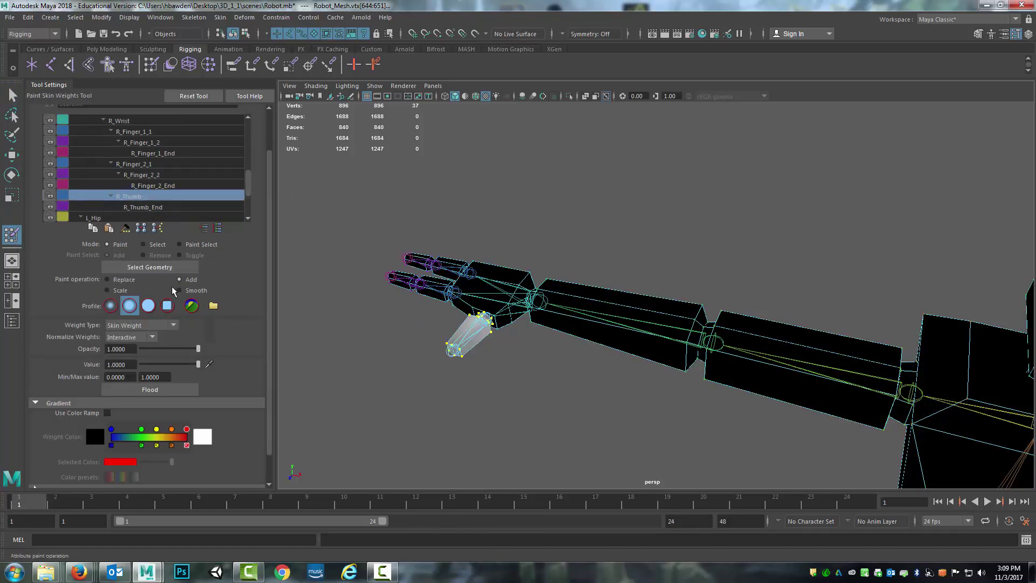
click(169, 390)
- Collapse the Chest branch of the influence hierarchy and make L_Hip the active joint for painting the left leg
alt+middle_drag(673, 412, 527, 241)
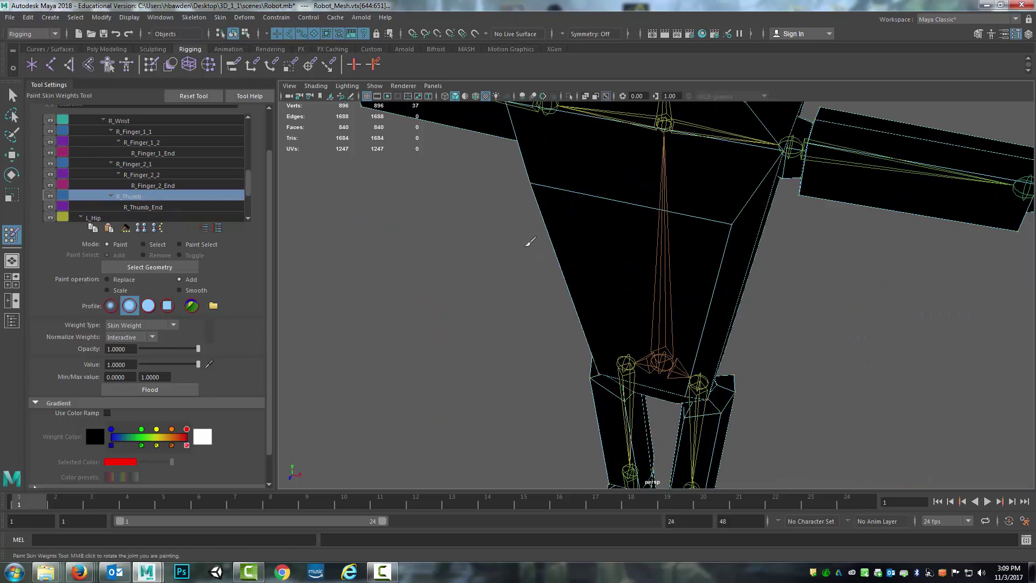
scroll(562, 257, up, 5)
scroll(567, 265, down, 10)
alt+drag(666, 312, 645, 277)
alt+middle_drag(671, 343, 654, 273)
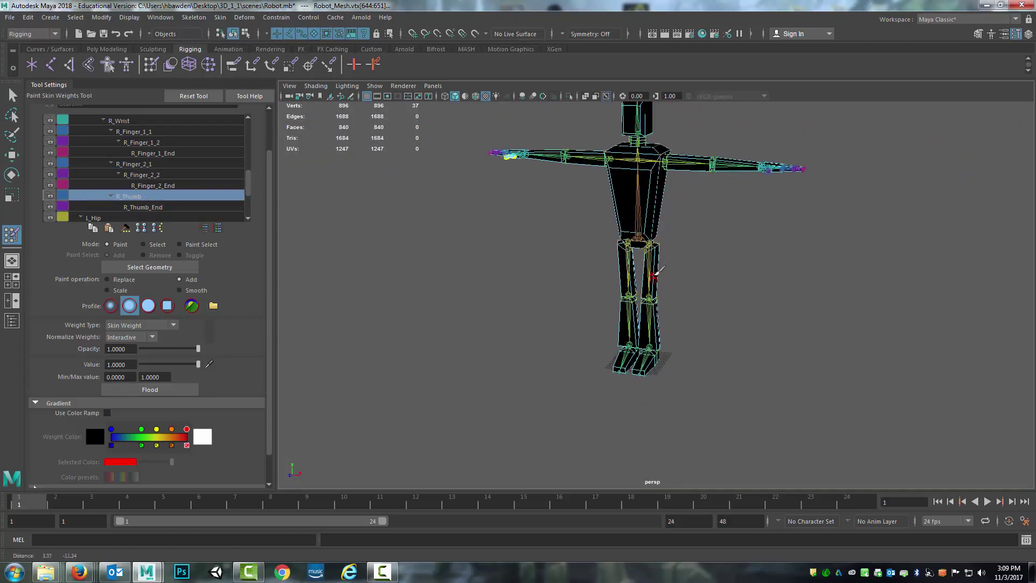
scroll(657, 273, up, 7)
scroll(206, 164, up, 6)
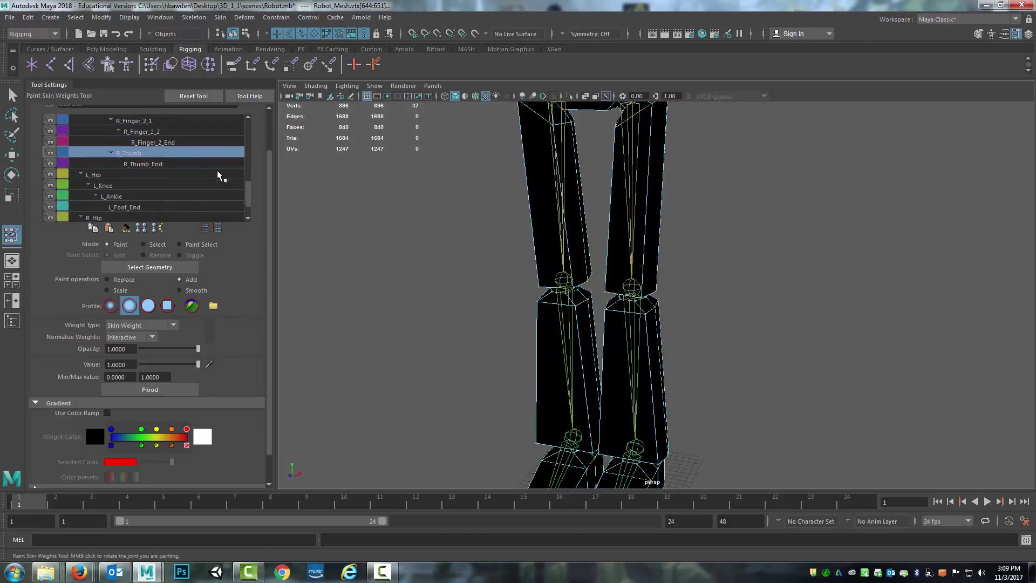
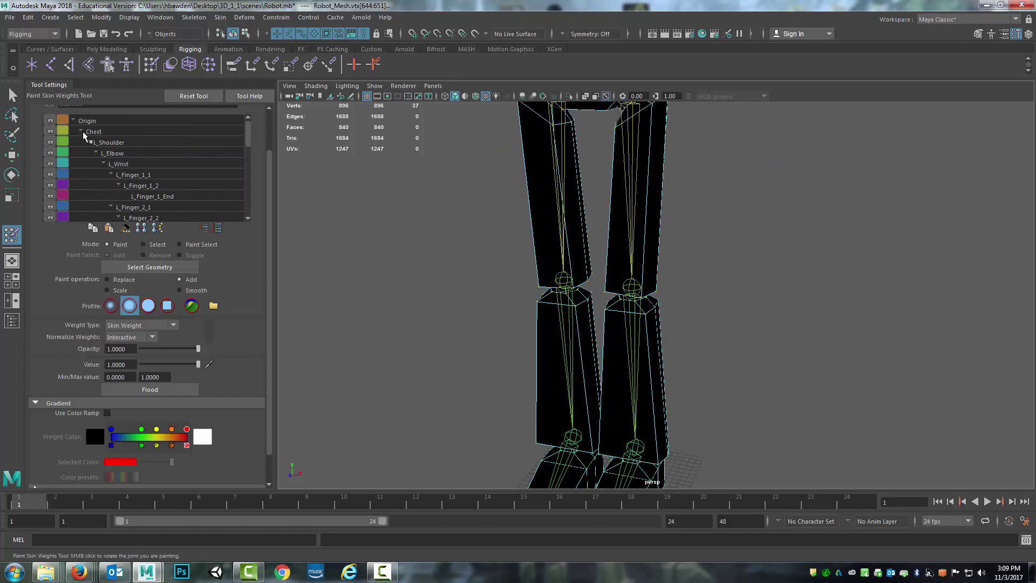
click(79, 131)
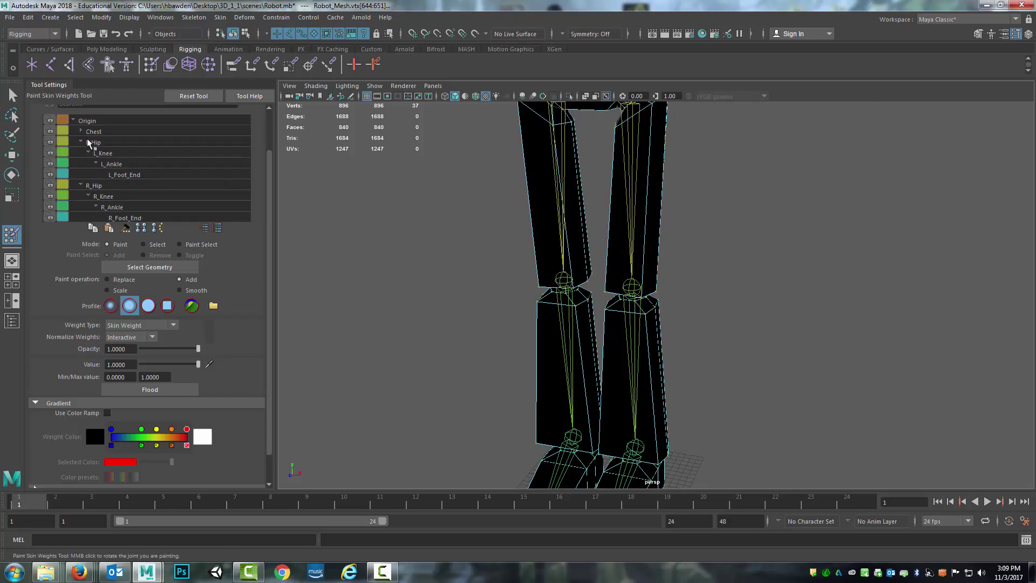
click(90, 143)
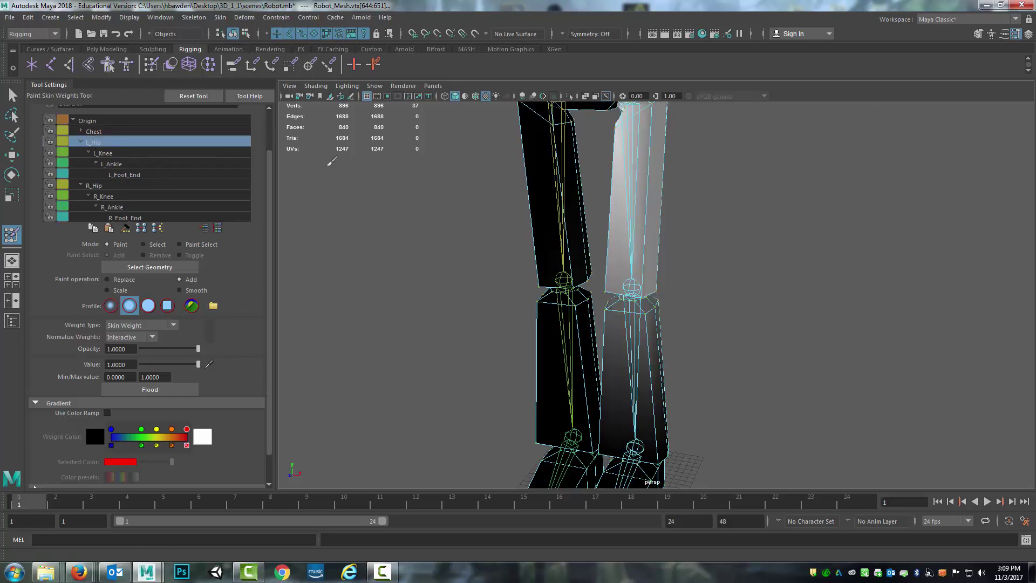
- Select all vertices of the left thigh and flood them with L_Hip weight at value 1.0
alt+middle_drag(523, 207, 450, 312)
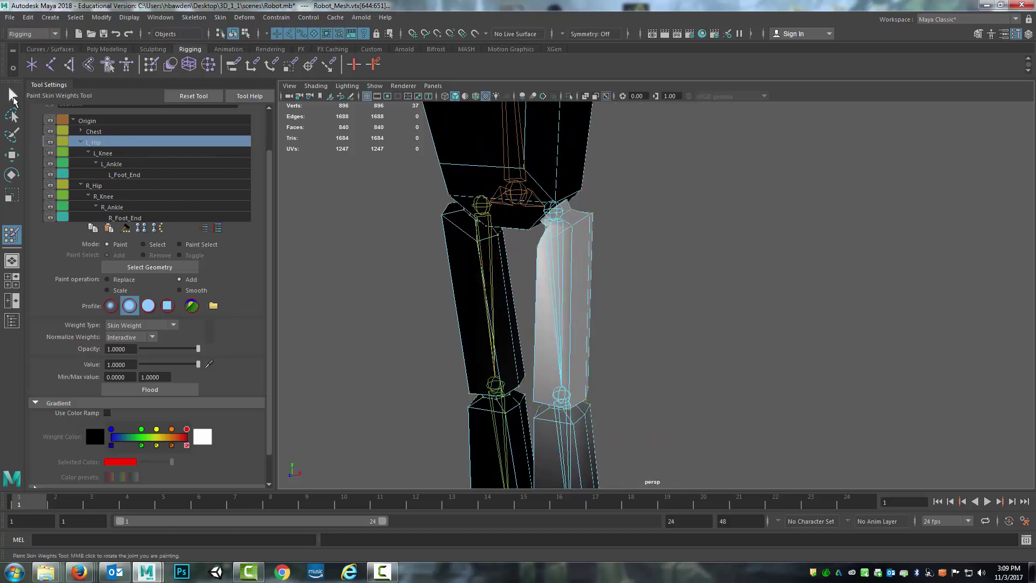
click(12, 97)
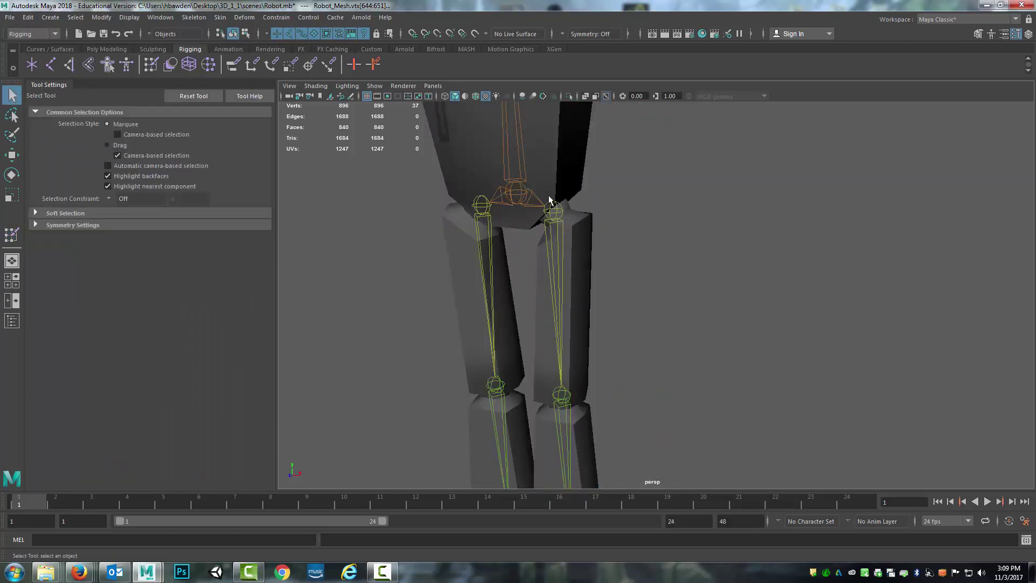
right_drag(580, 218, 535, 219)
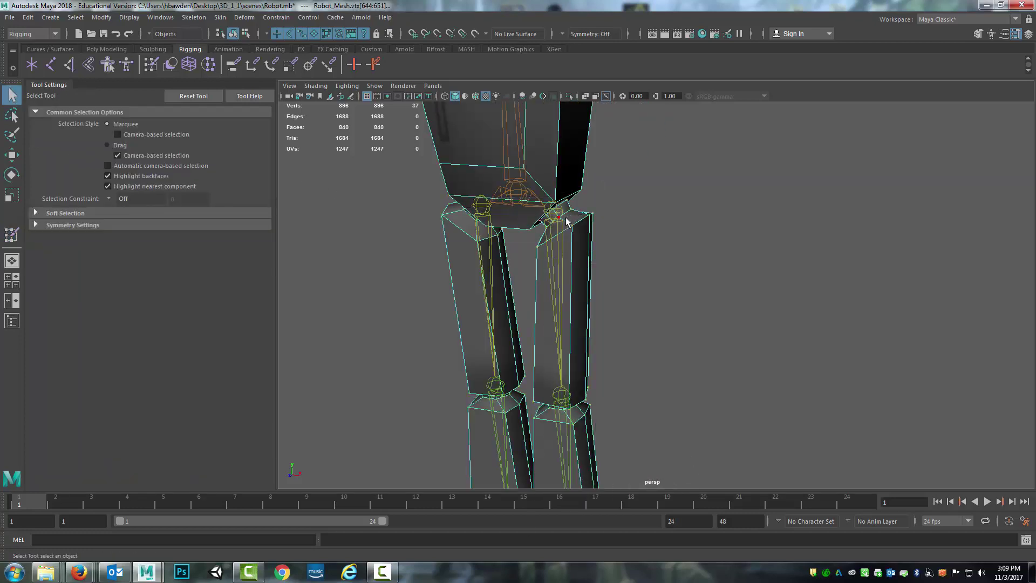
double_click(589, 215)
click(12, 235)
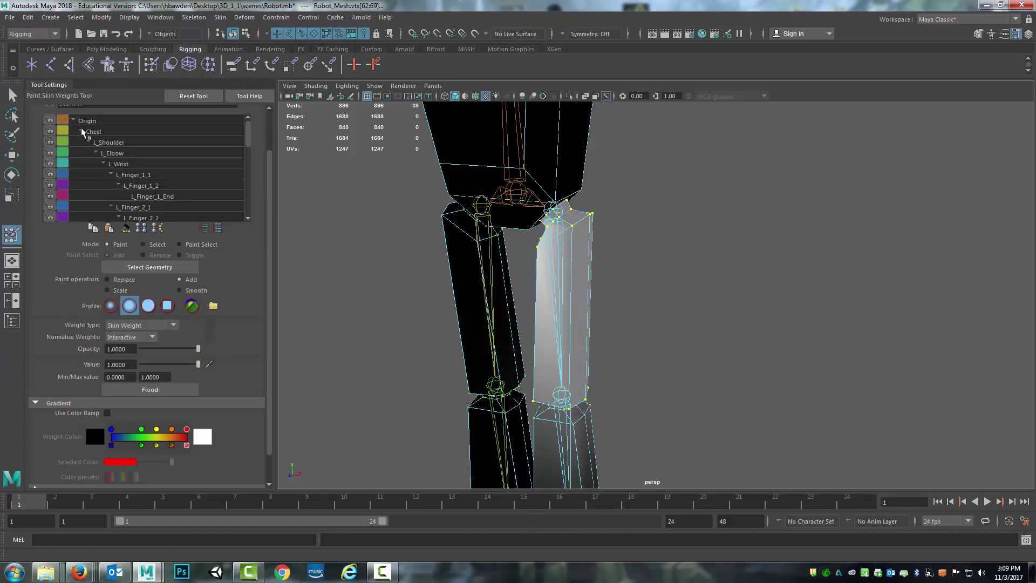
click(81, 130)
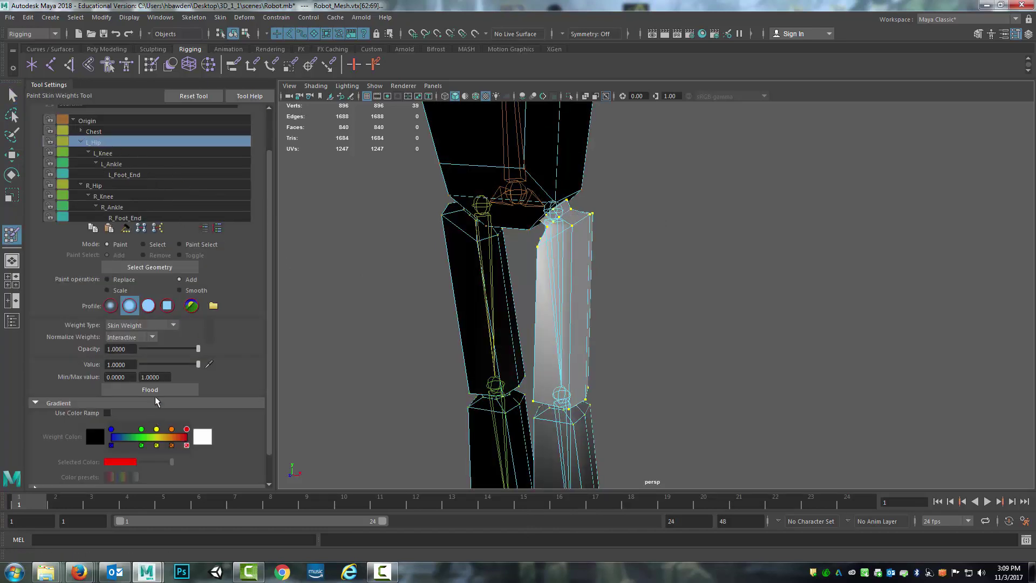
click(154, 388)
- Select all vertices of the left lower leg and flood them with L_Knee weight at value 1.0
click(112, 153)
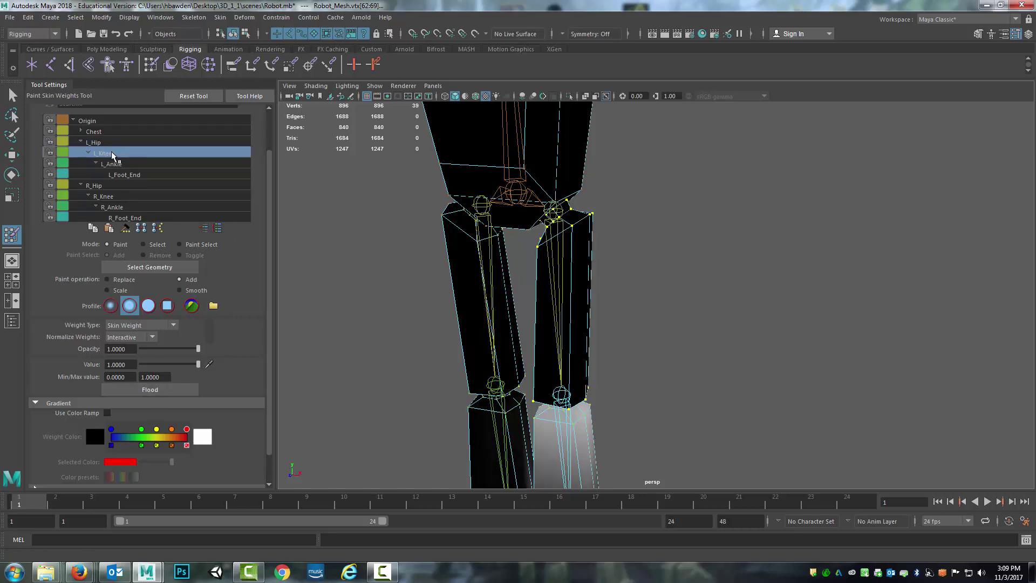
click(12, 96)
mouse_move(571, 435)
right_down()
mouse_move(587, 412)
mouse_move(546, 392)
mouse_move(534, 249)
right_up()
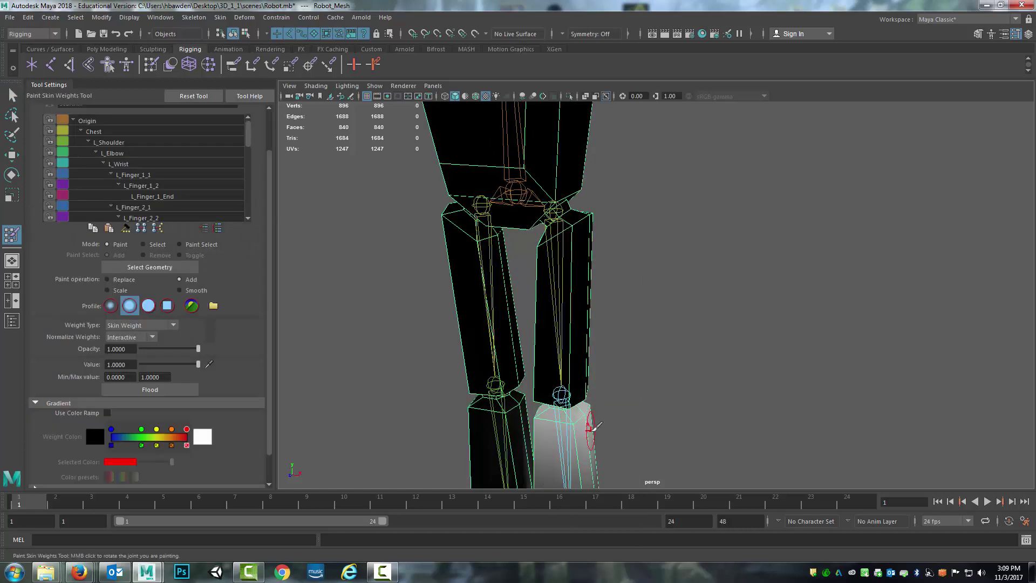
click(12, 96)
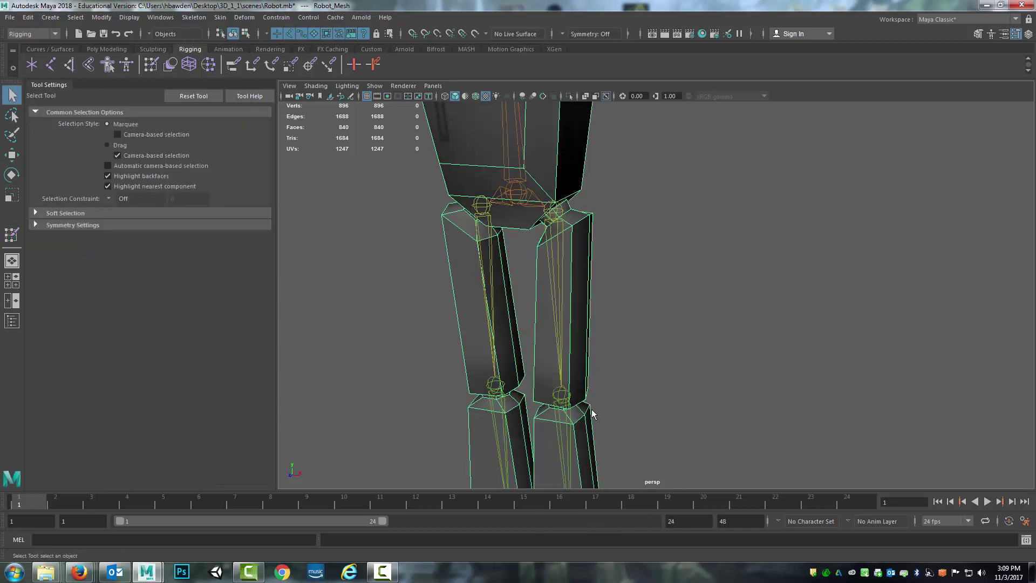
right_drag(588, 259, 527, 268)
double_click(591, 405)
click(10, 234)
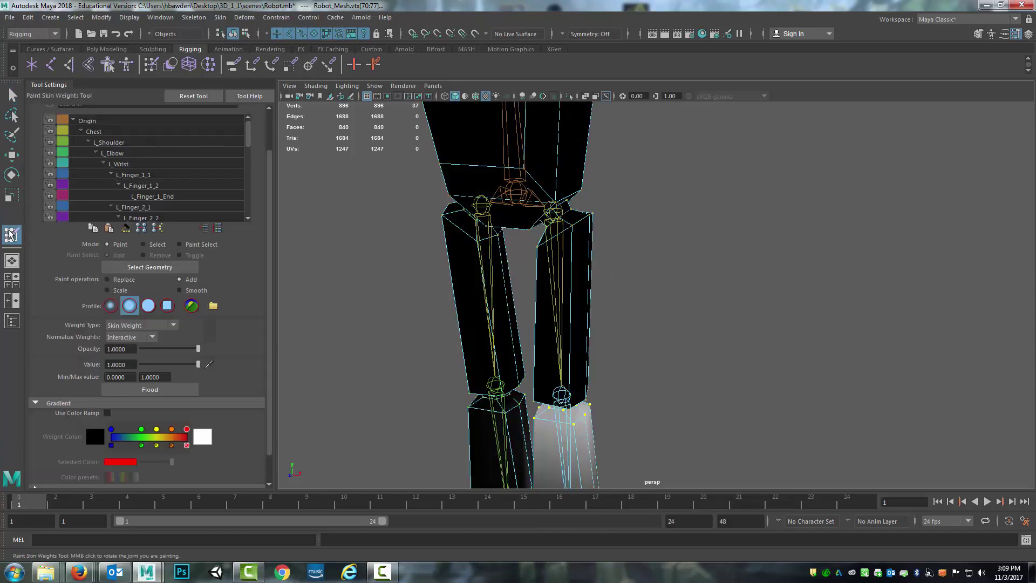
scroll(155, 149, down, 1)
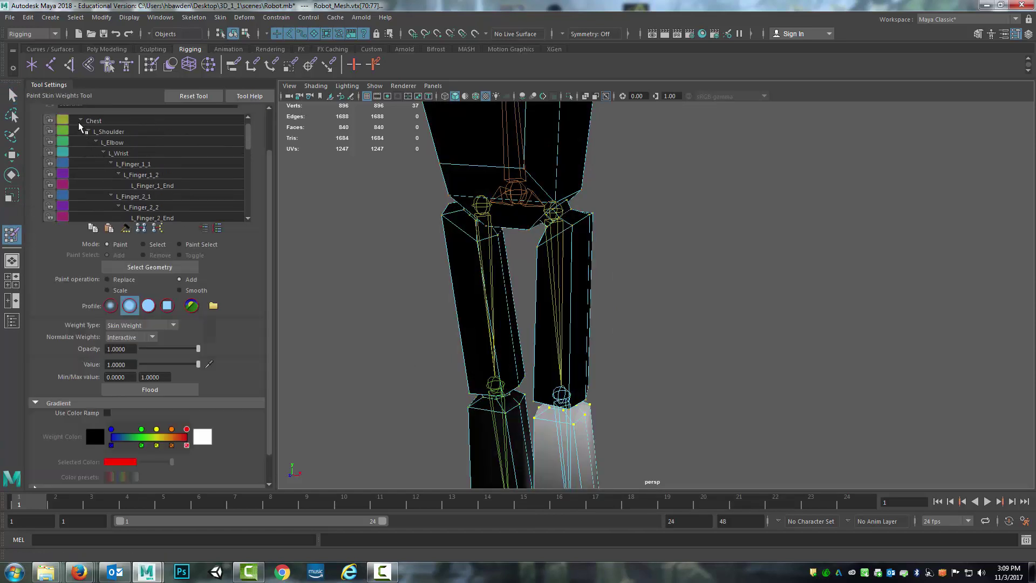
click(80, 120)
click(111, 163)
click(106, 152)
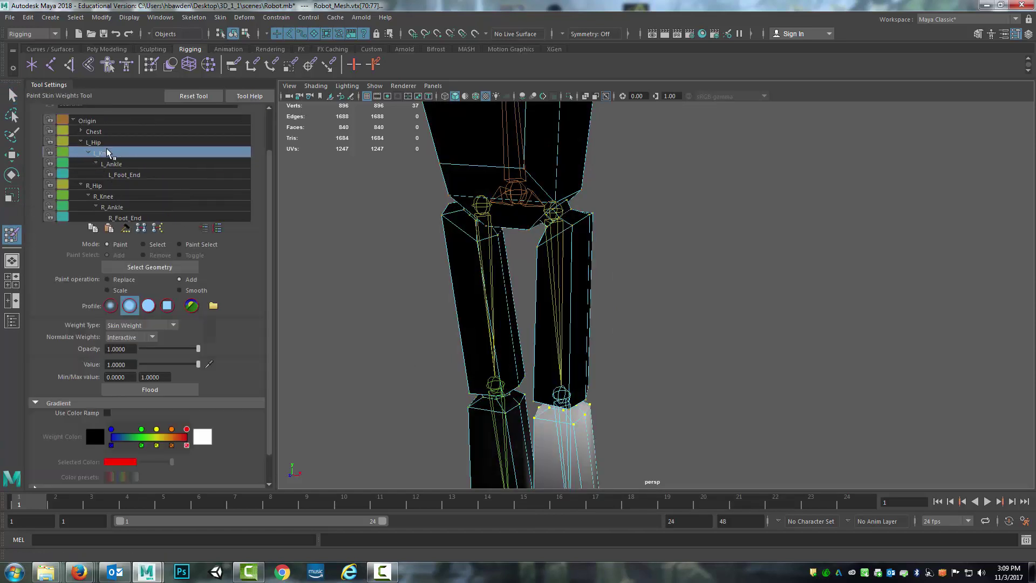
click(151, 389)
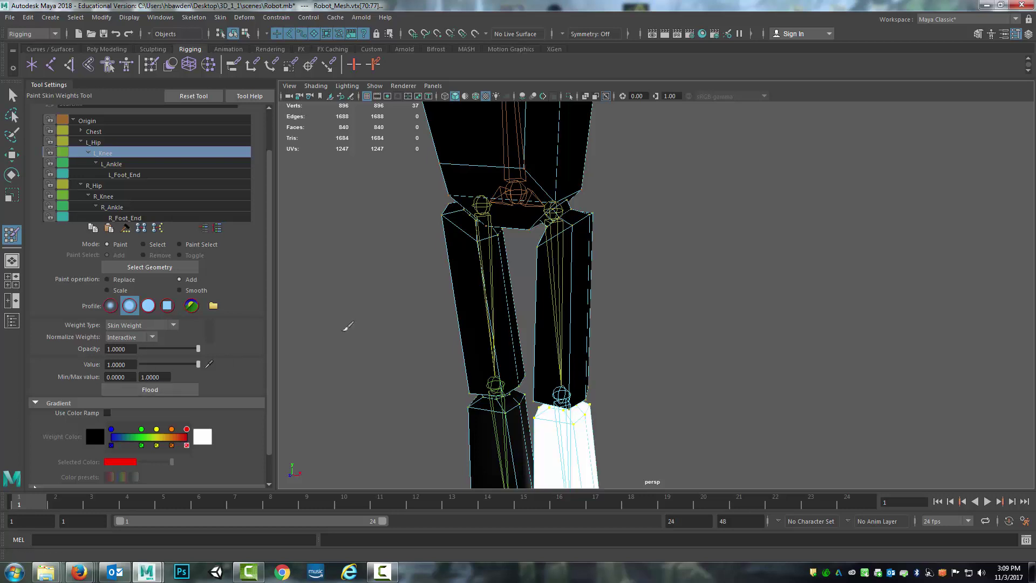
- Select all vertices of the left foot and flood them with L_Ankle weight at value 1.0
scroll(739, 329, down, 2)
alt+middle_drag(655, 357, 661, 107)
scroll(621, 305, down, 2)
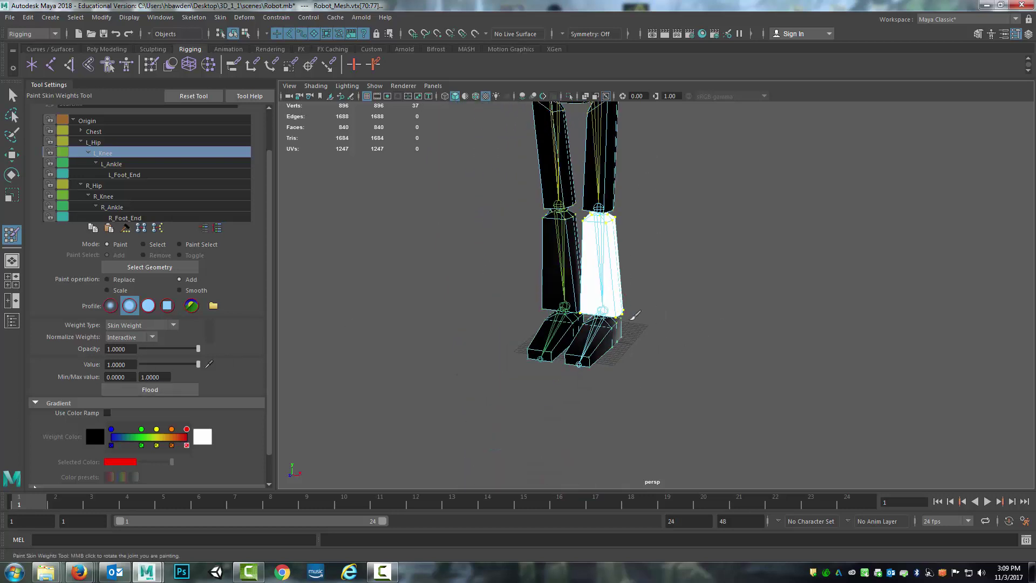
scroll(626, 317, up, 5)
key(q)
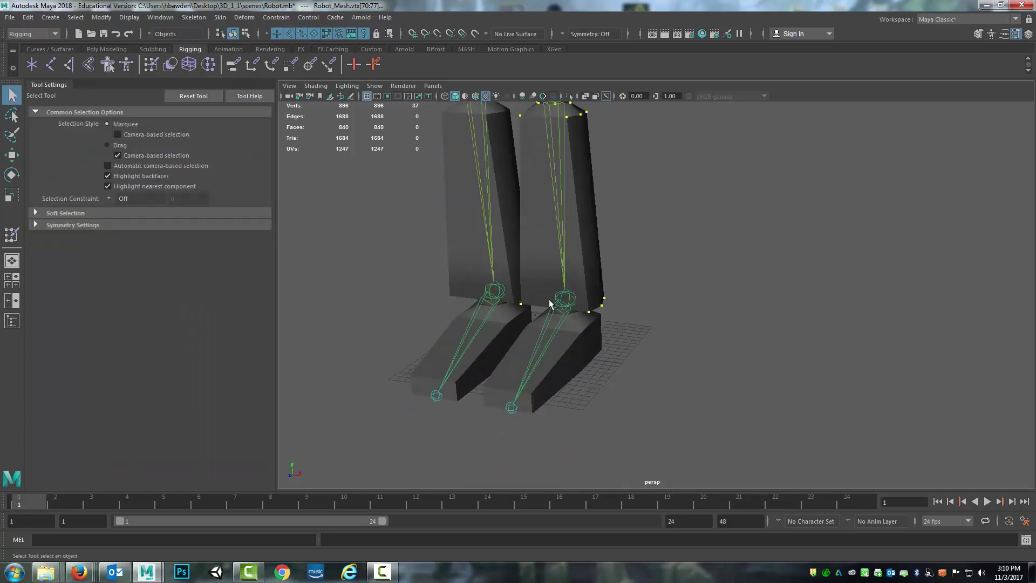
click(580, 329)
right_drag(581, 329, 515, 260)
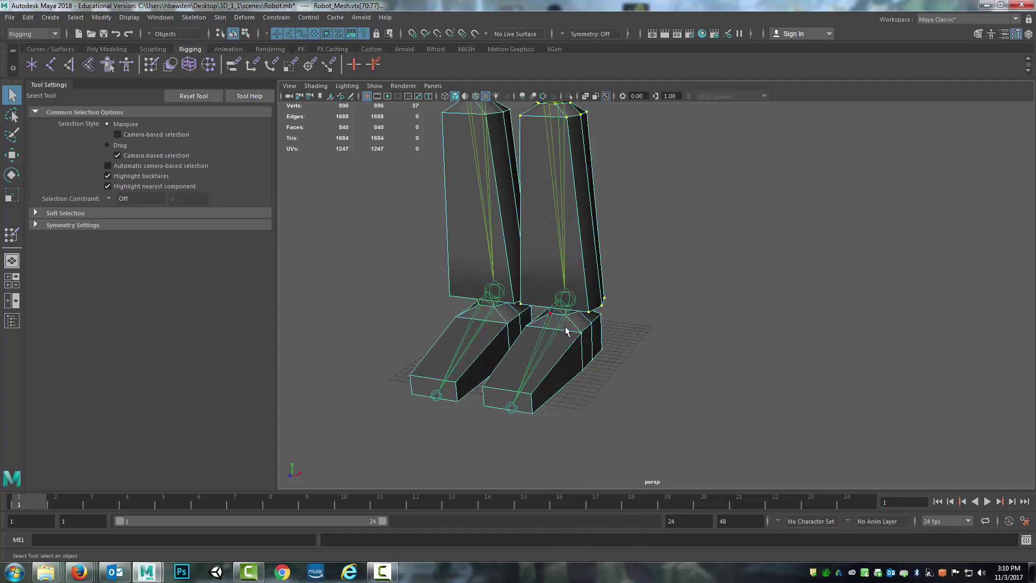
key(y)
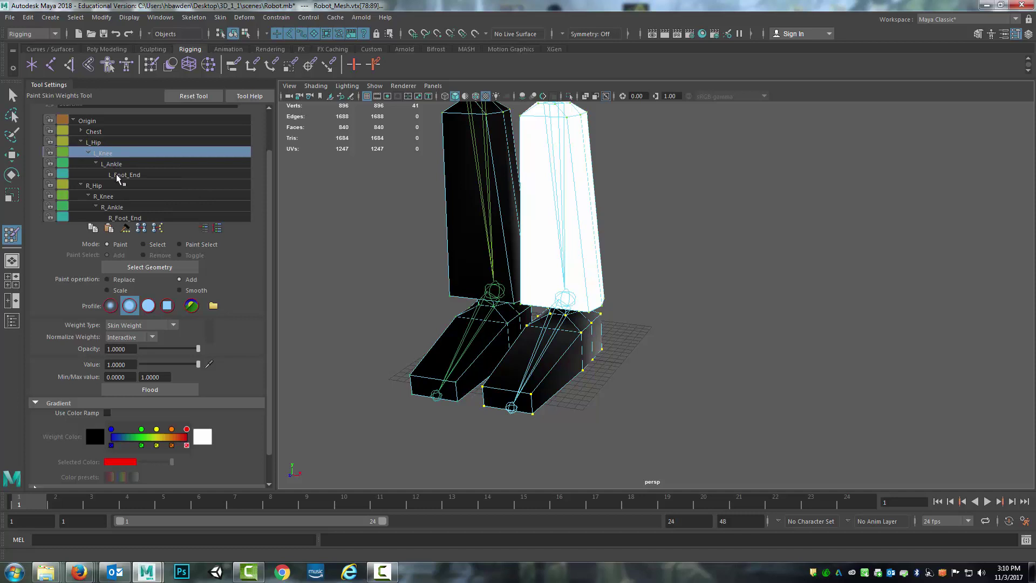
click(113, 165)
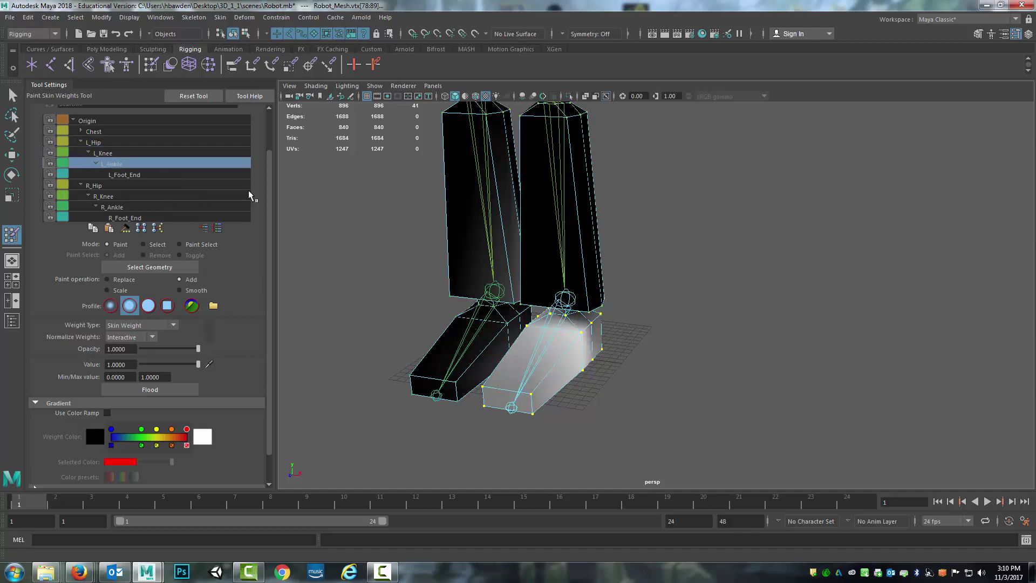
click(167, 392)
- Select all vertices of the right thigh and flood them with R_Hip weight at value 1.0
alt+middle_drag(620, 294, 667, 336)
alt+middle_drag(675, 238, 678, 366)
alt+drag(555, 339, 590, 338)
click(11, 97)
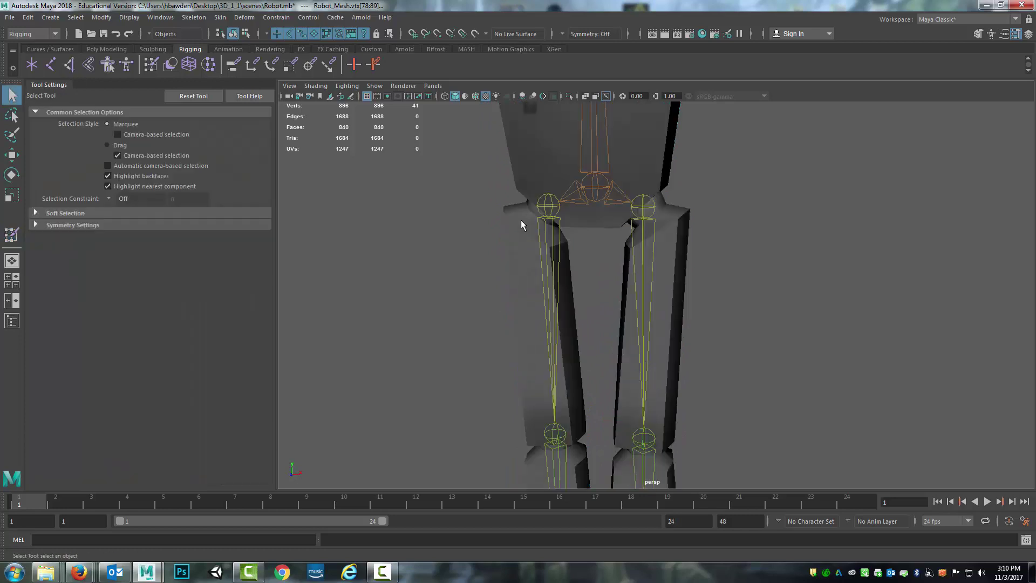
right_drag(504, 218, 441, 218)
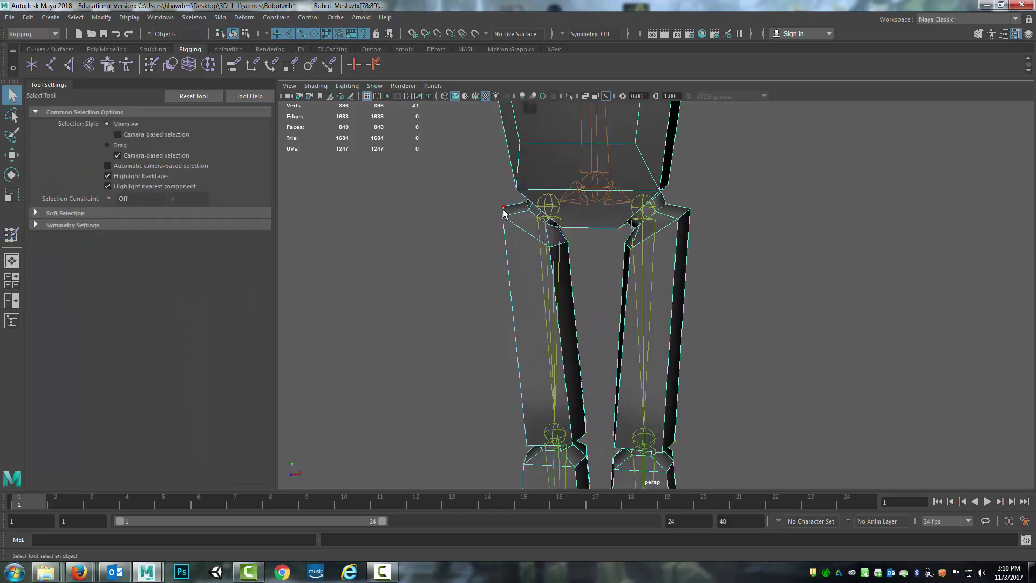
click(12, 235)
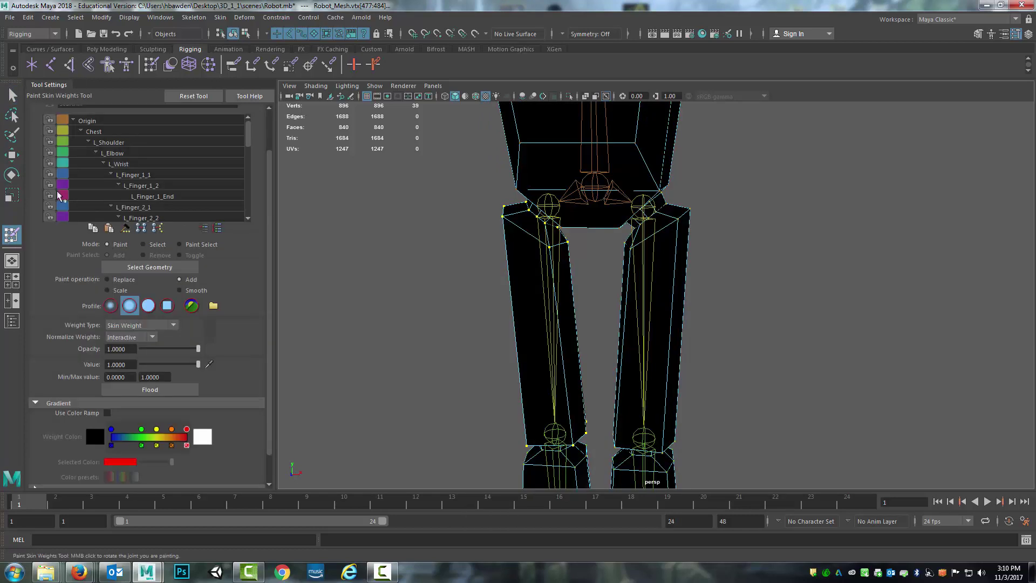
click(81, 132)
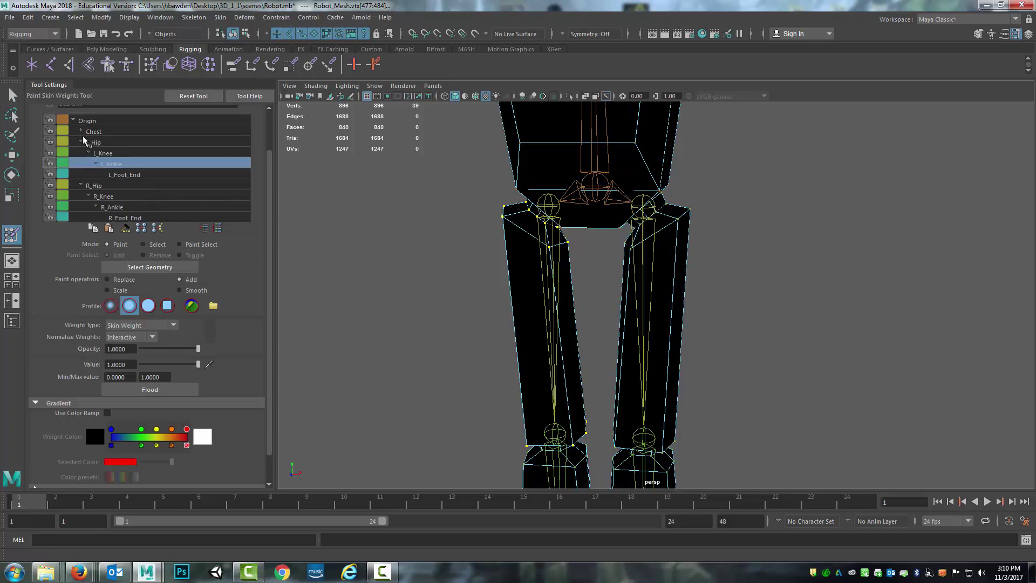
click(82, 141)
click(94, 153)
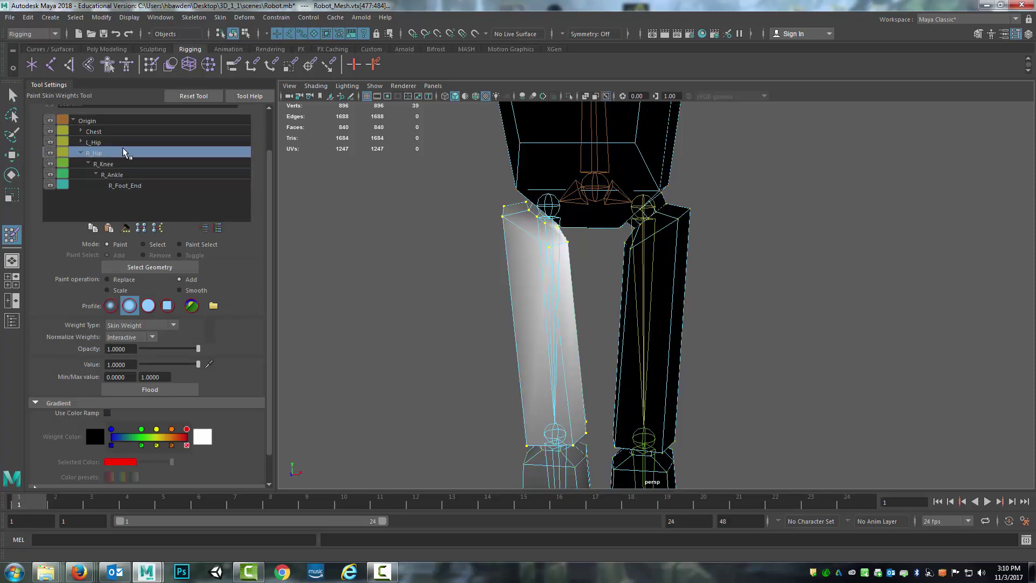
click(150, 389)
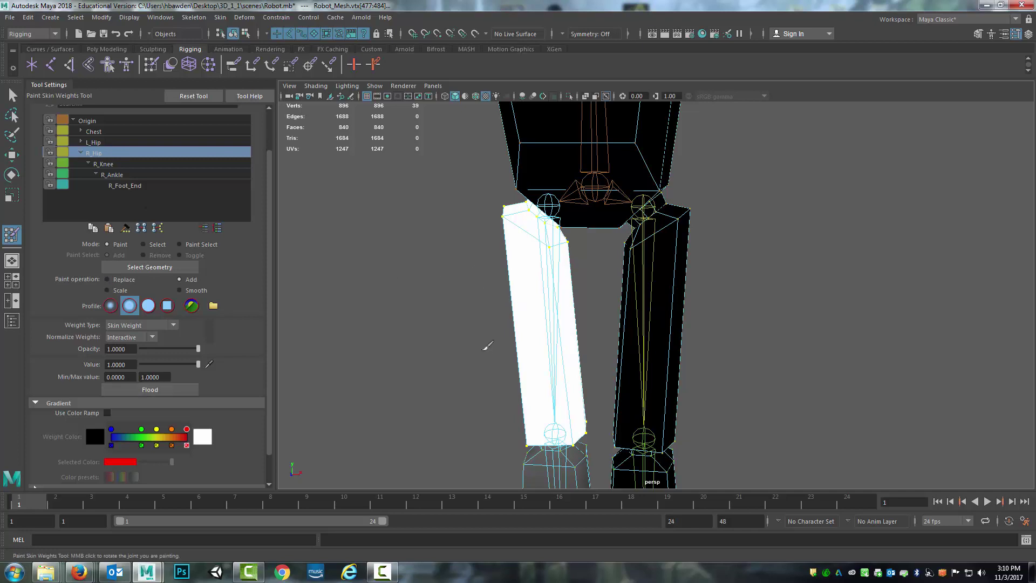
- Select all vertices of the right lower leg and flood them with R_Knee weight at value 1.0
alt+middle_drag(484, 348, 450, 161)
click(11, 95)
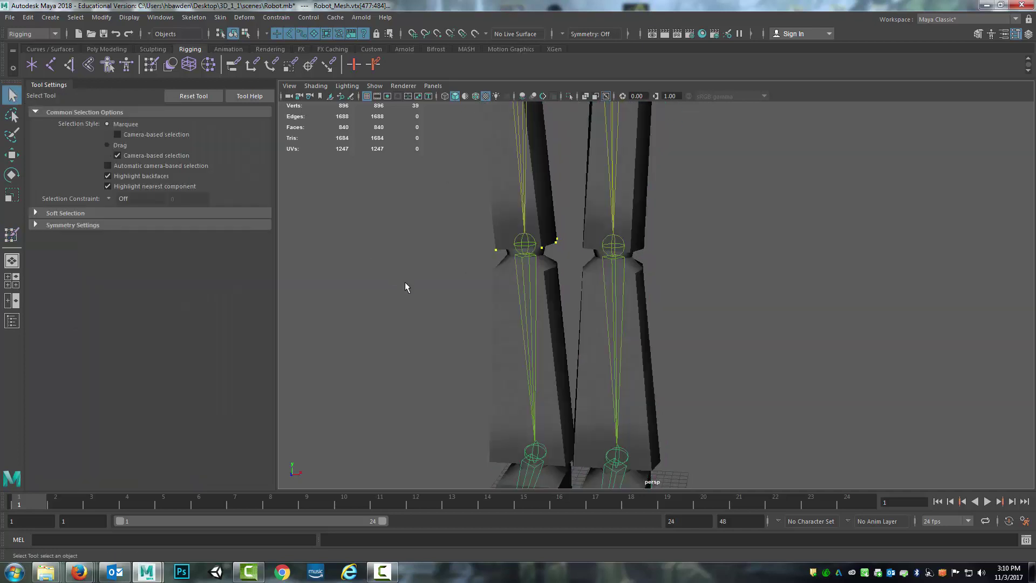
click(501, 269)
right_drag(501, 262, 463, 263)
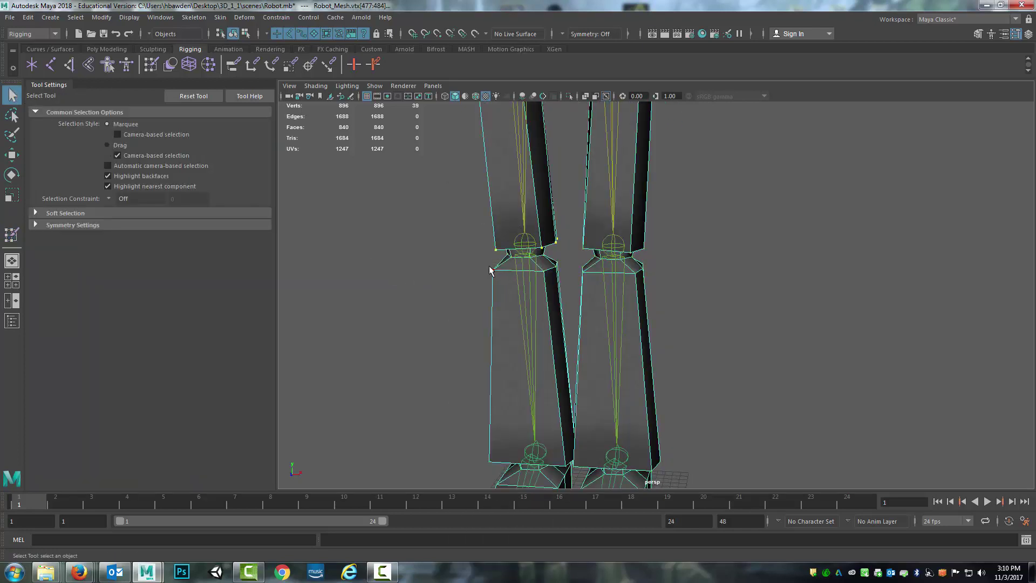
click(20, 234)
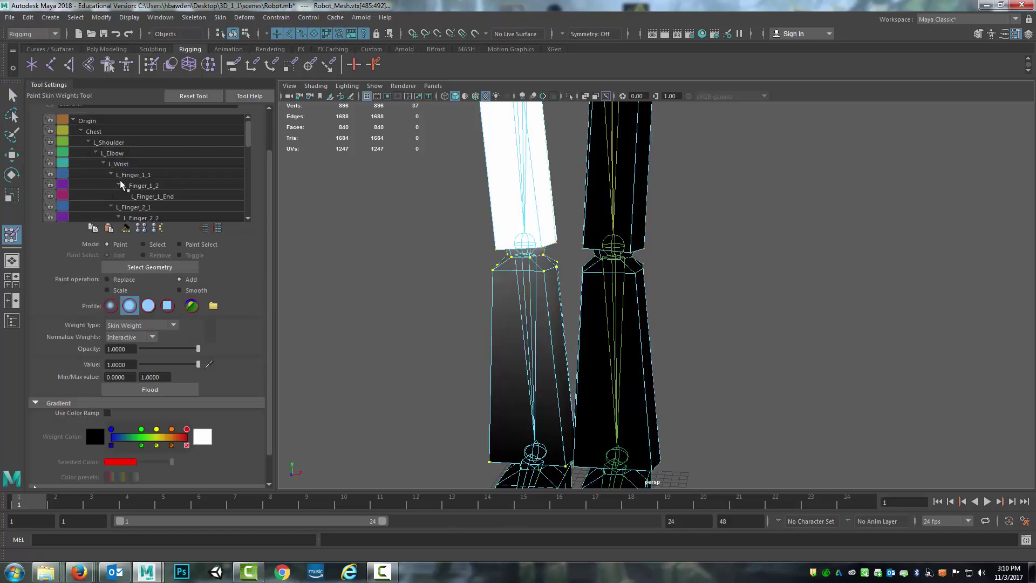
click(81, 131)
click(82, 143)
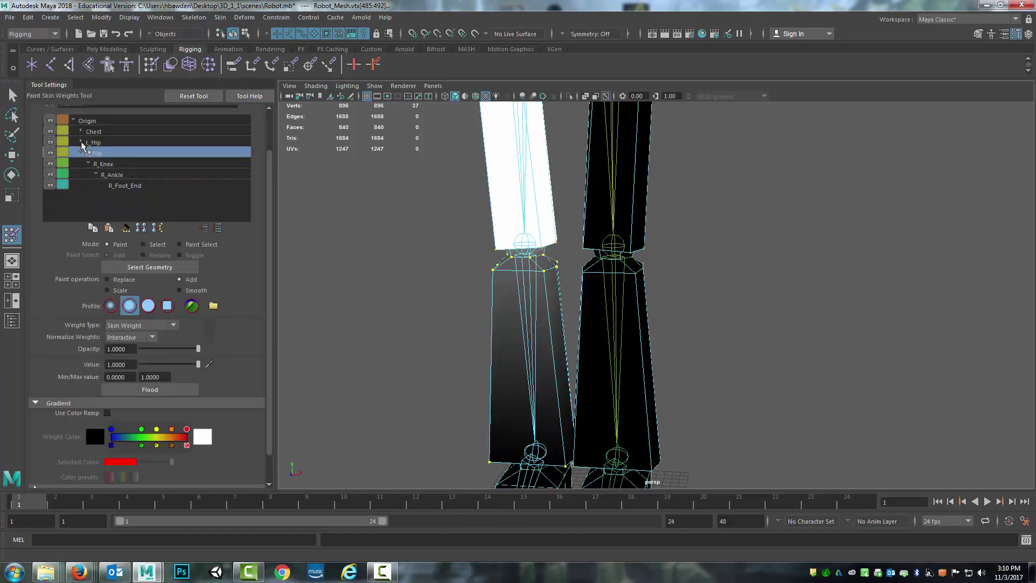
click(104, 164)
click(159, 392)
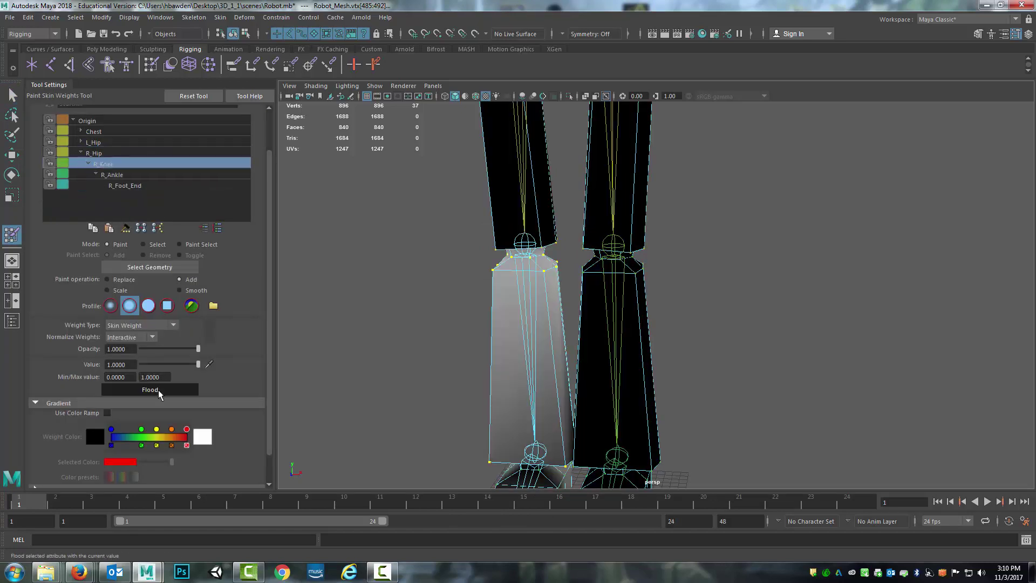
- Select all vertices of the right foot and flood them with R_Ankle weight at value 1.0
alt+middle_drag(513, 264, 507, 91)
alt+drag(478, 181, 448, 190)
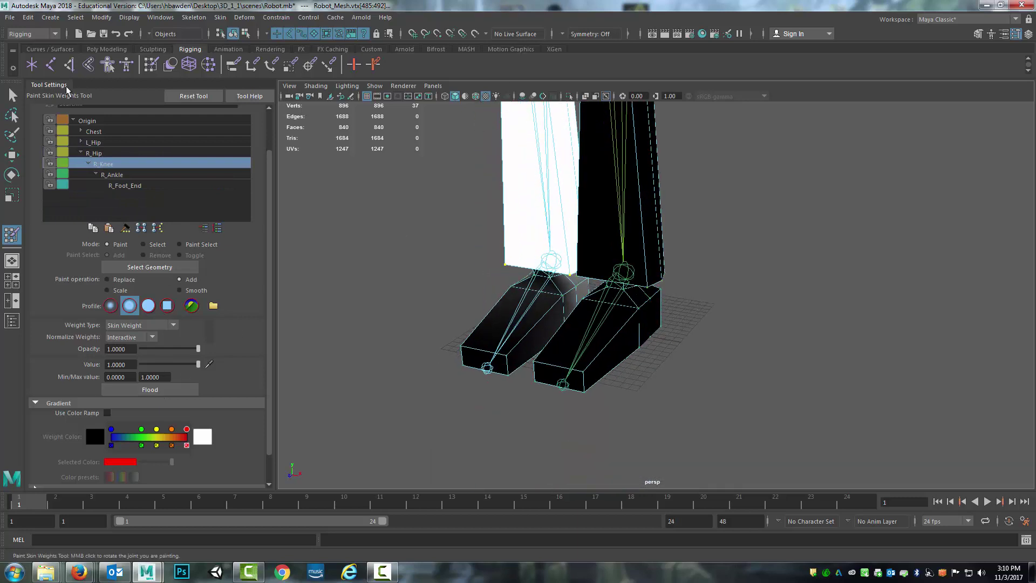
click(12, 95)
click(509, 317)
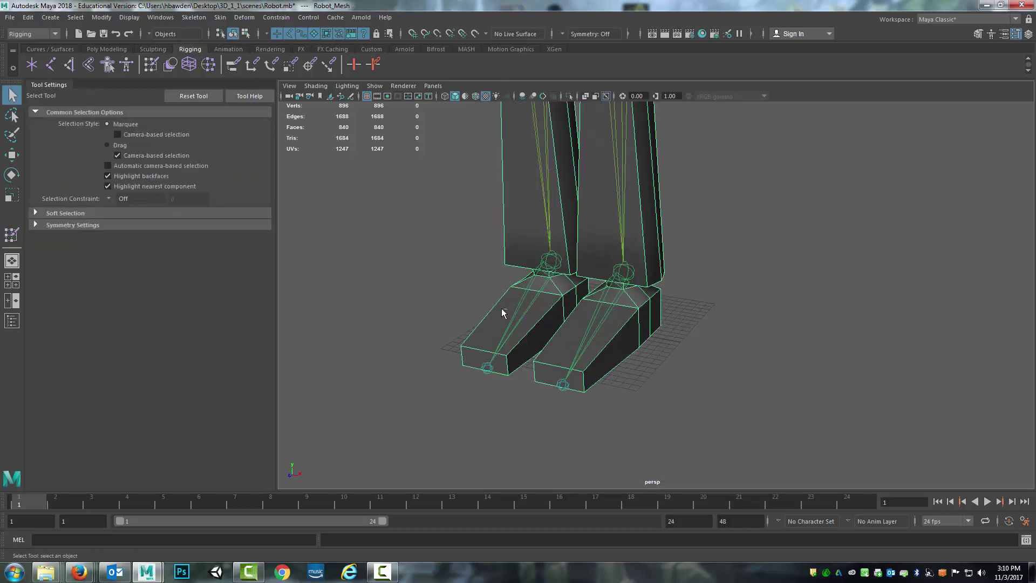
right_drag(478, 302, 448, 261)
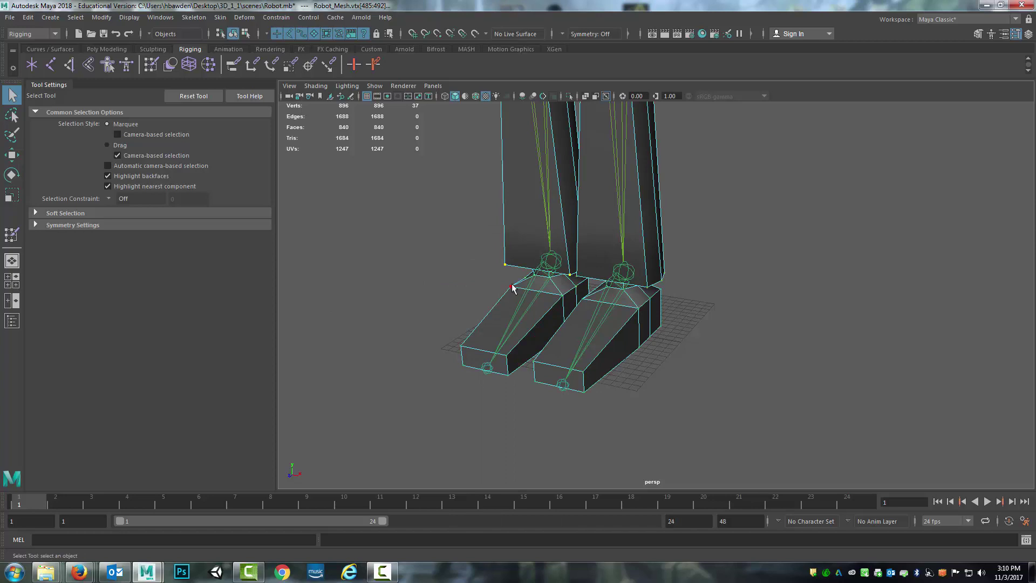
click(10, 237)
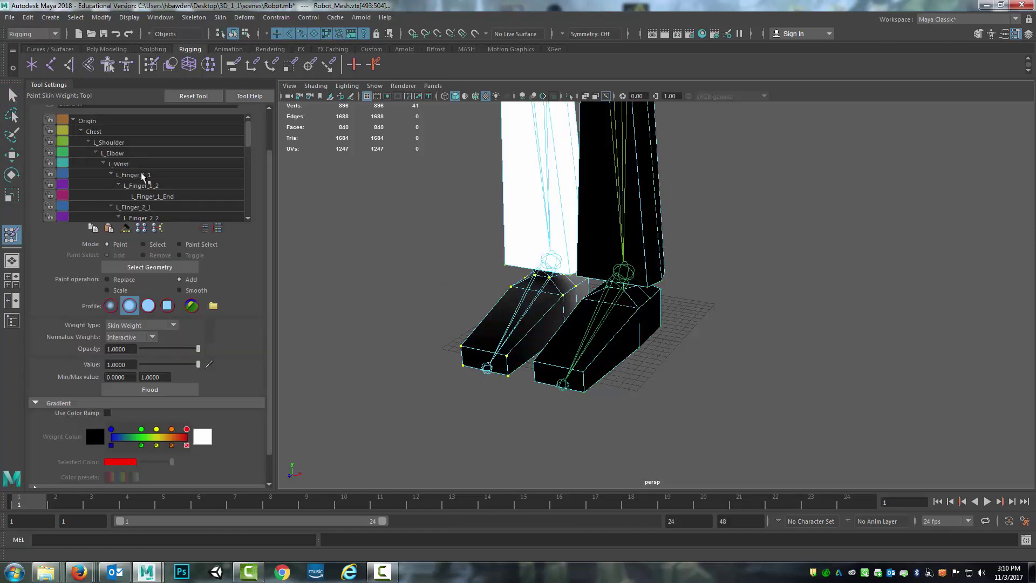
scroll(139, 175, down, 10)
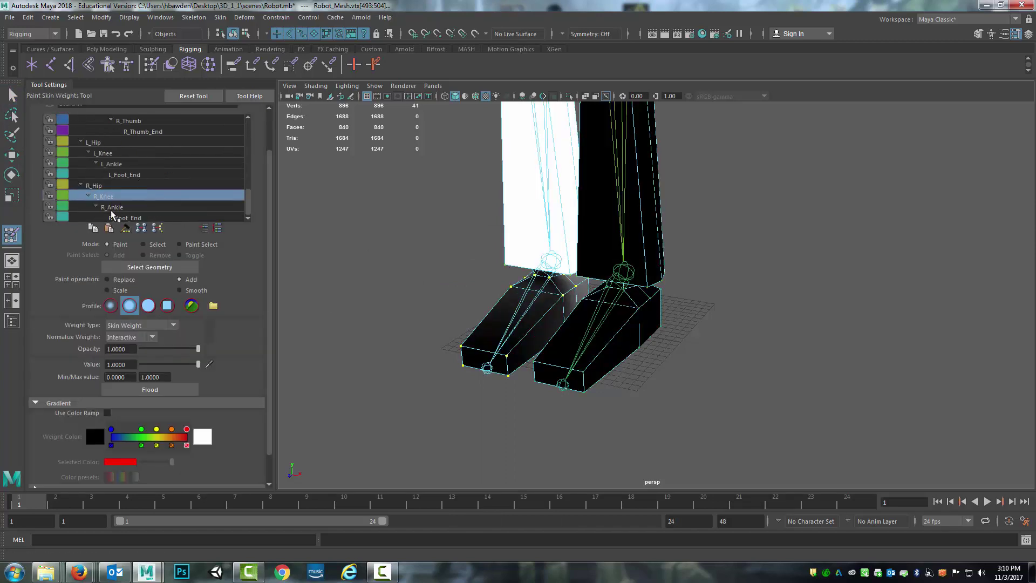
click(115, 208)
click(146, 391)
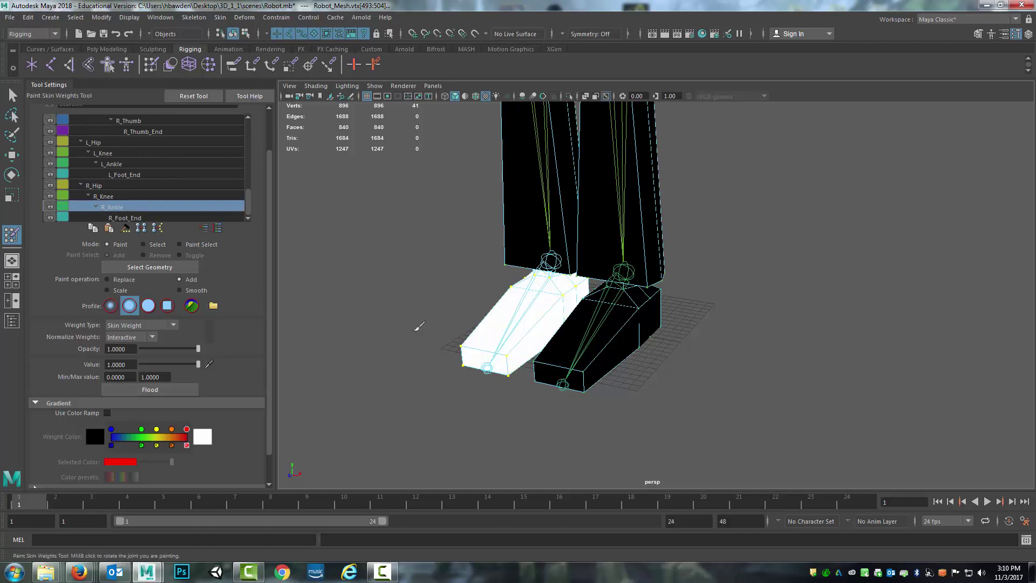
- Leave weight painting and turn off the X-ray display of joints to show the whole robot shaded
scroll(744, 285, up, 6)
scroll(728, 270, down, 7)
alt+right_drag(727, 266, 689, 174)
alt+middle_drag(689, 174, 652, 233)
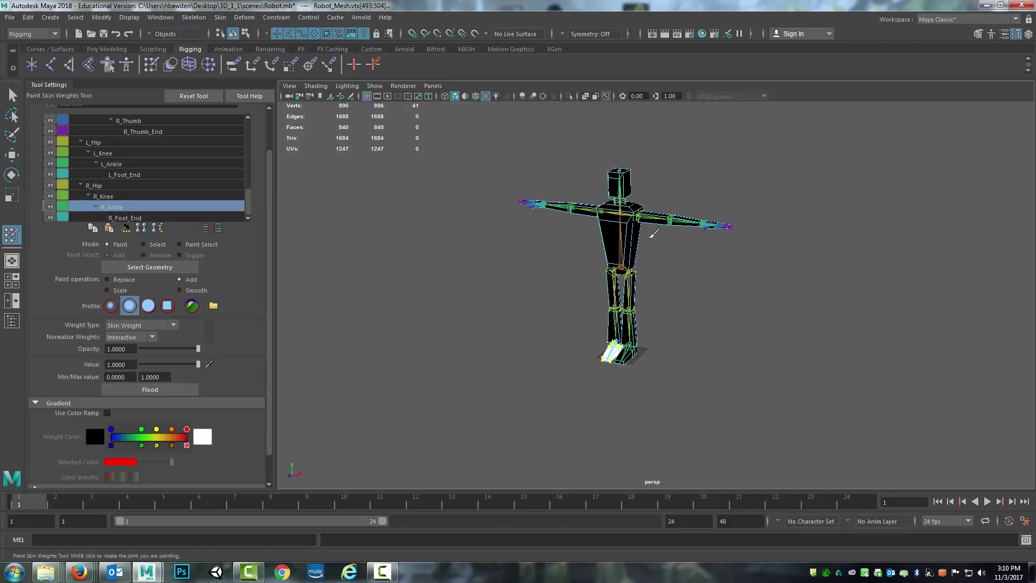
alt+drag(637, 248, 592, 233)
click(13, 95)
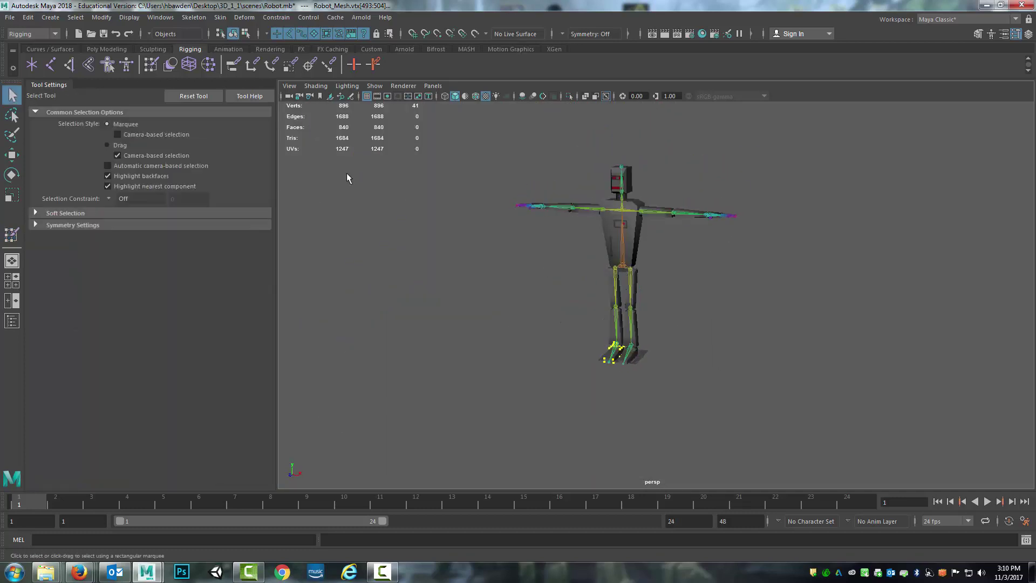
alt+drag(678, 192, 548, 202)
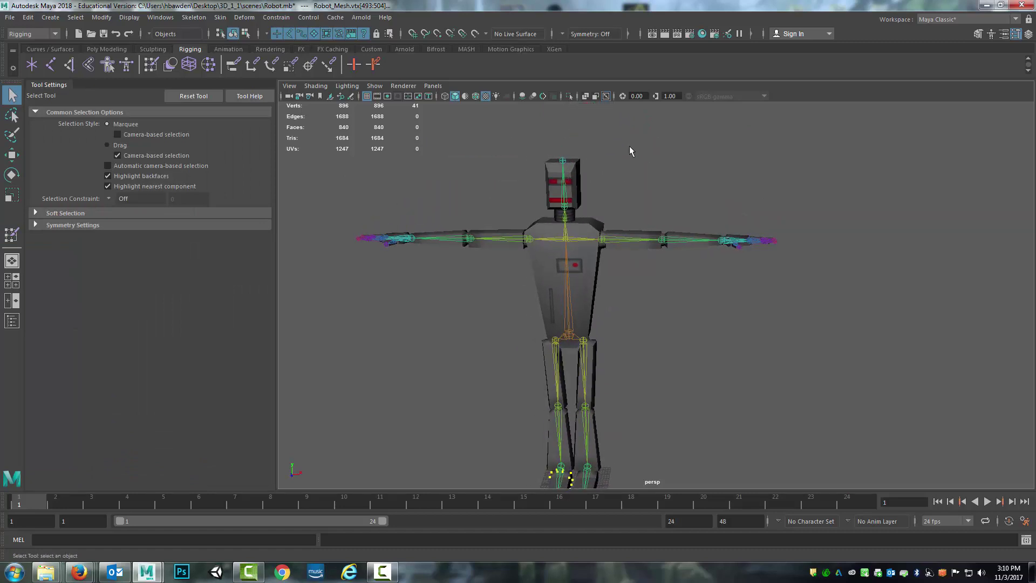
alt+drag(630, 150, 649, 116)
click(606, 96)
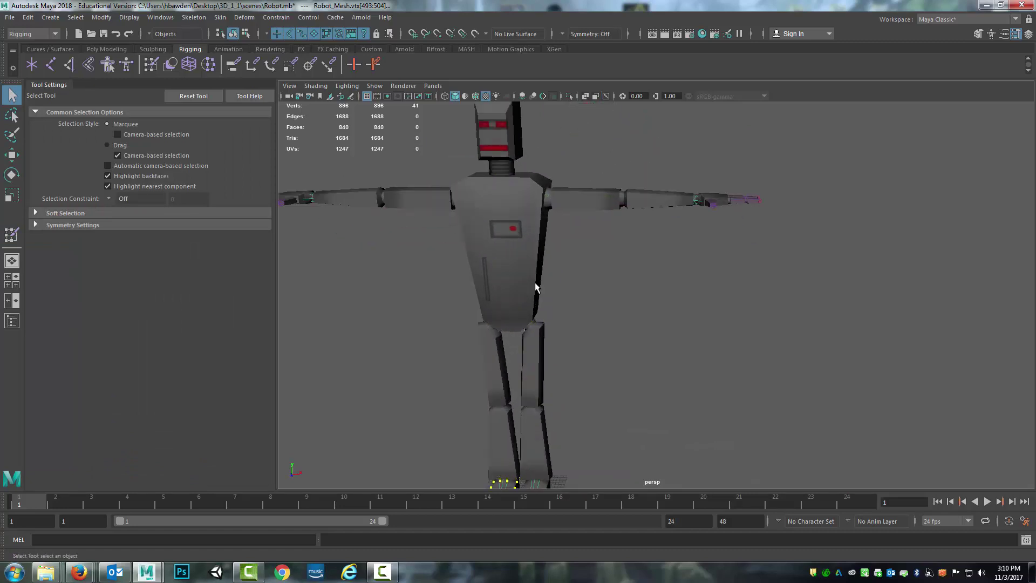
- Rotate the L_Shoulder joint slightly to test how the left arm follows it
scroll(551, 259, down, 4)
alt+drag(571, 238, 598, 252)
click(598, 252)
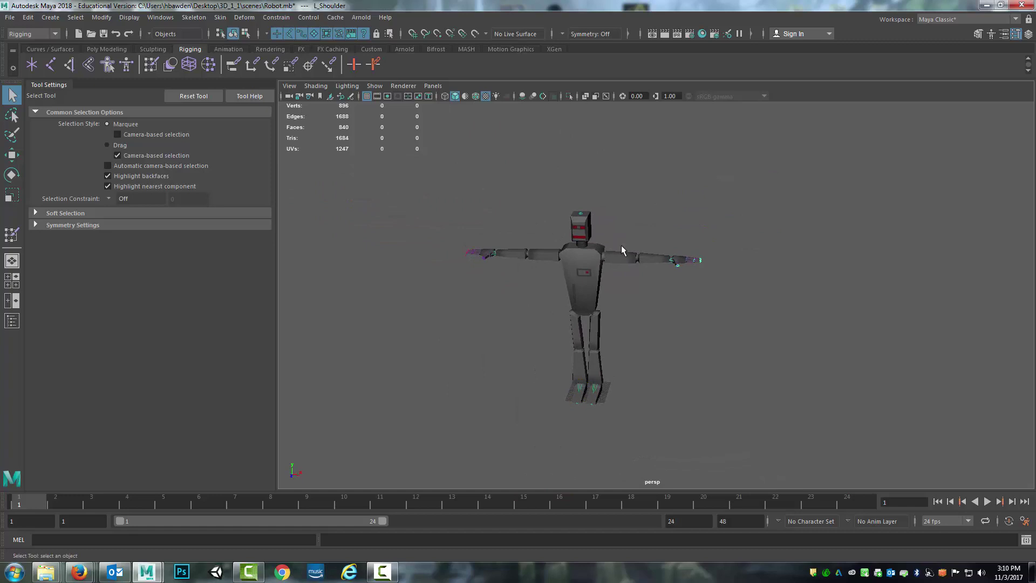
scroll(634, 244, up, 5)
key(e)
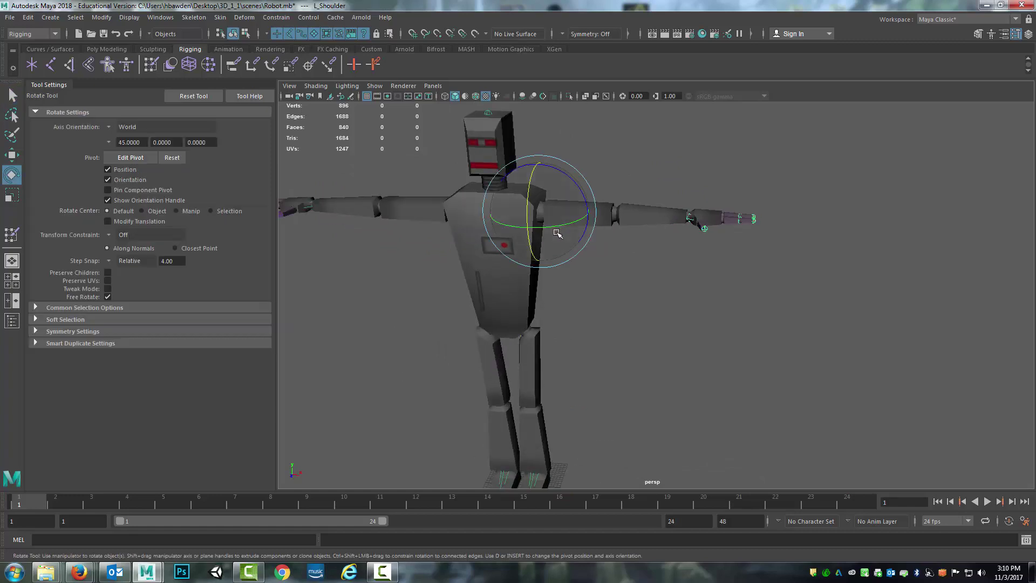
mouse_move(557, 232)
mouse_down()
mouse_move(613, 231)
mouse_move(535, 242)
mouse_move(526, 227)
mouse_move(489, 219)
mouse_move(542, 227)
mouse_up()
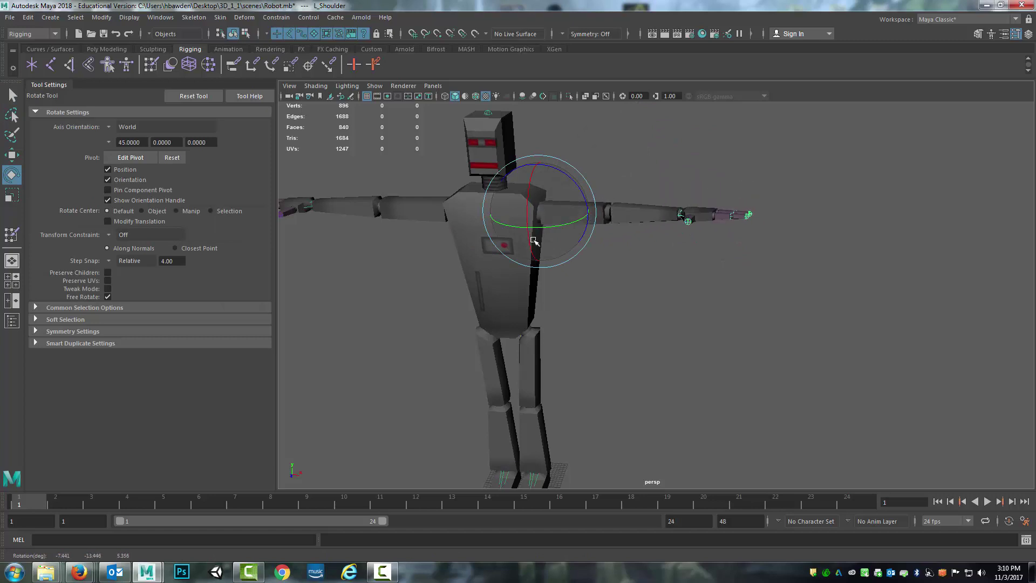
- Bend the left forearm at the elbow joint and rotate the L_Wrist joint to test the skin weights
click(603, 214)
drag(603, 215, 575, 223)
alt+drag(752, 242, 778, 327)
click(777, 327)
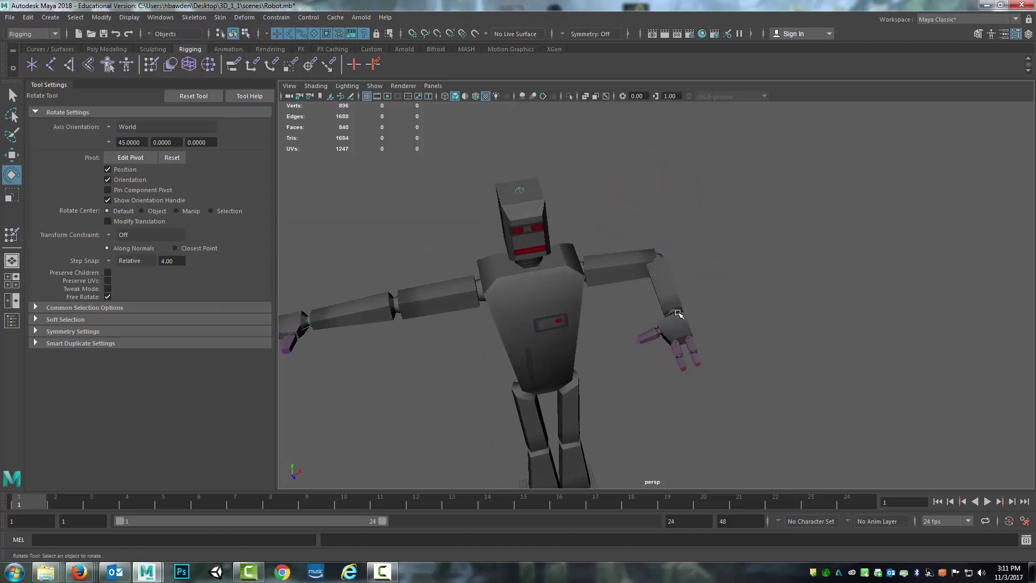
click(677, 312)
drag(673, 297, 681, 350)
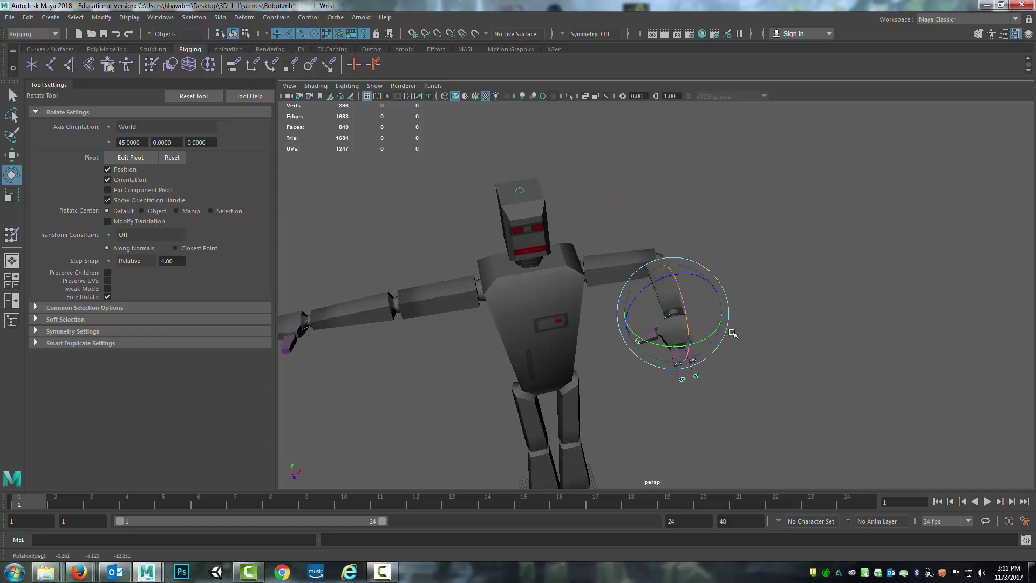
- Select the joints of both left-hand fingers in wireframe display and rotate them together to curl the fingers
alt+middle_drag(732, 333, 712, 232)
scroll(734, 232, up, 5)
scroll(735, 227, down, 4)
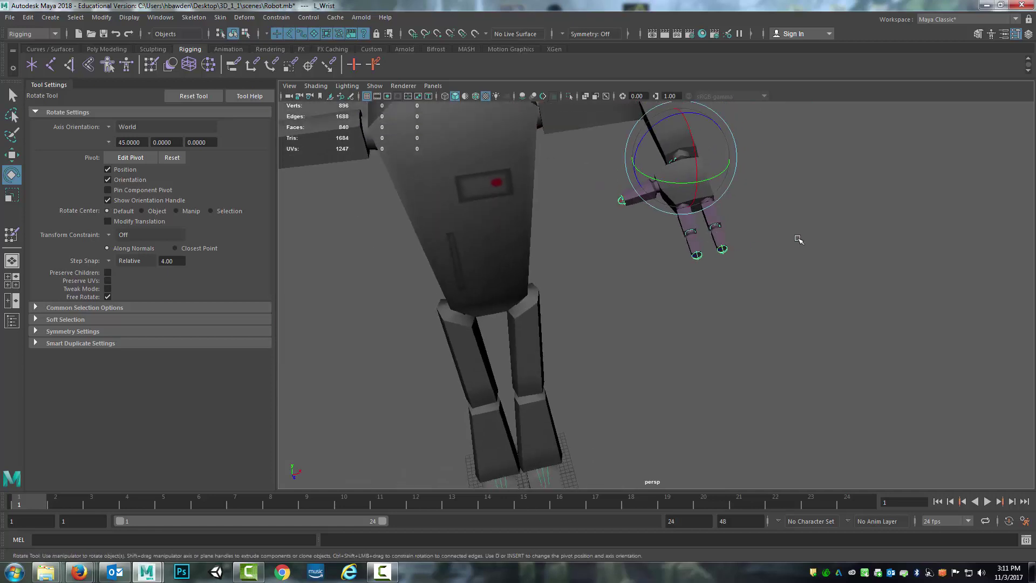
click(707, 227)
click(686, 207)
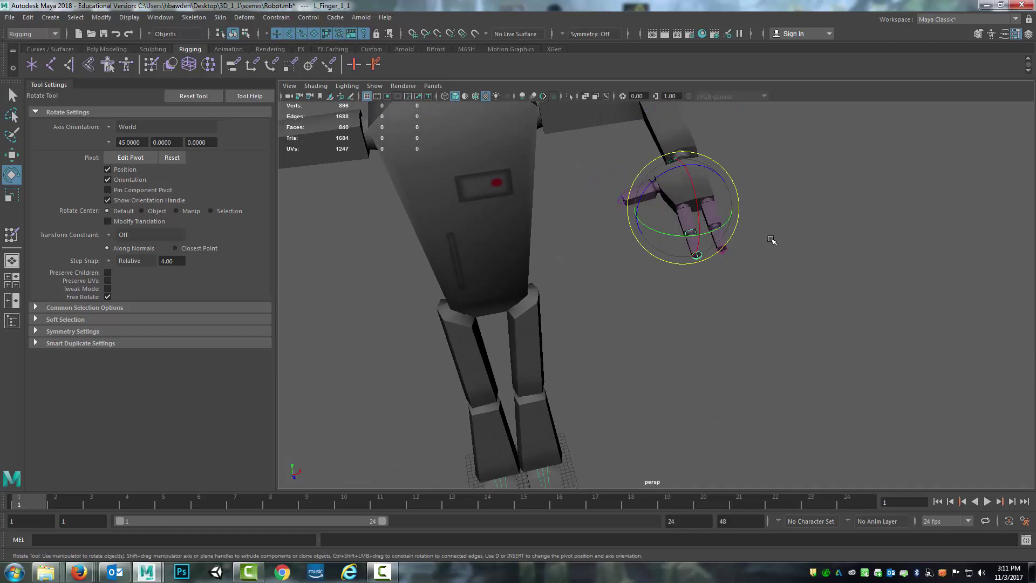
key(q)
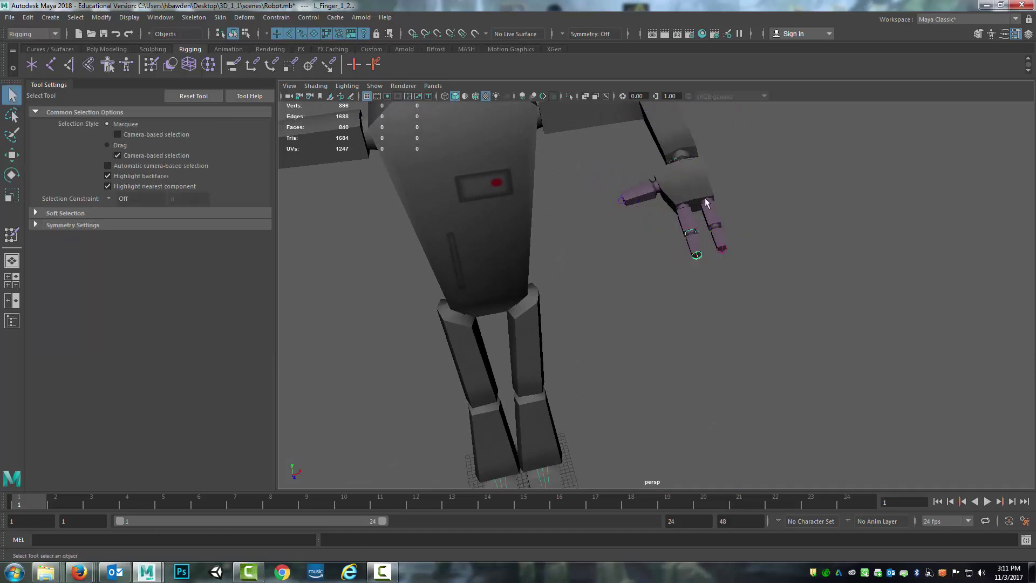
key(4)
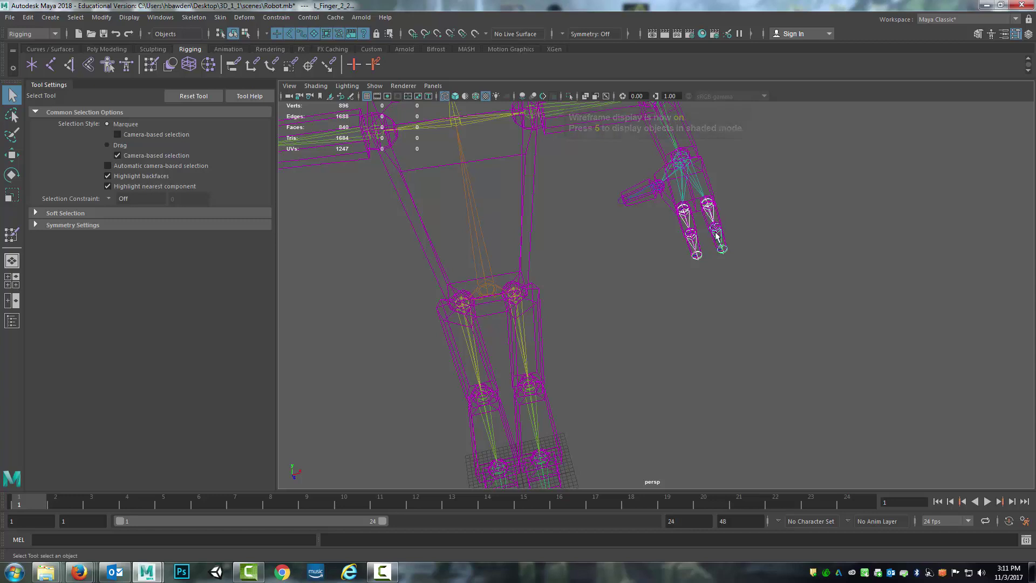
key(e)
drag(723, 200, 720, 258)
- In shaded display, curl the left fingers further and rotate the L_Thumb joint to test the hand's weights
key(6)
alt+drag(653, 231, 669, 233)
mouse_move(669, 233)
alt+middle_down()
mouse_move(627, 277)
mouse_move(503, 325)
alt+middle_up()
alt+drag(503, 324, 637, 268)
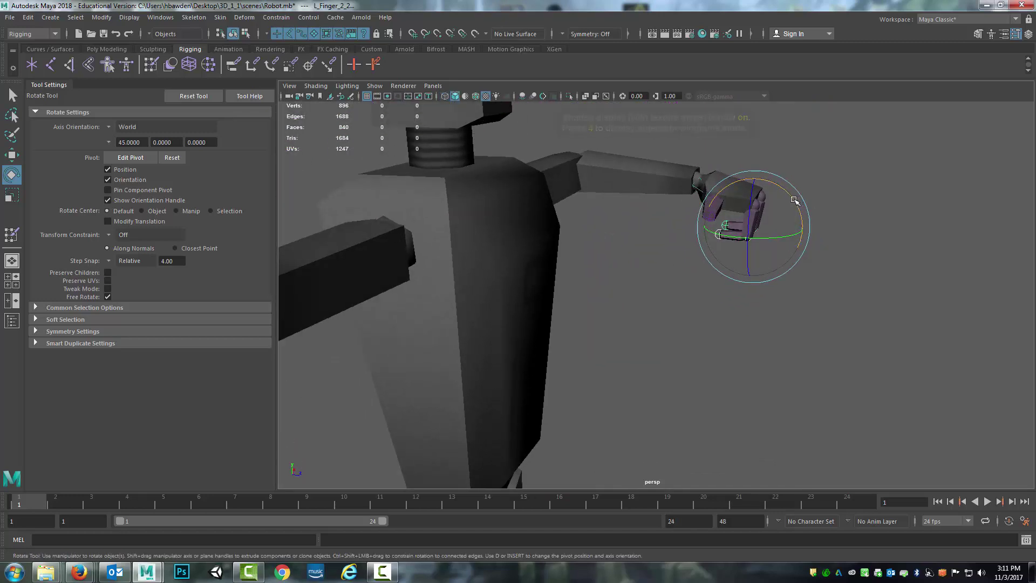
drag(795, 201, 801, 161)
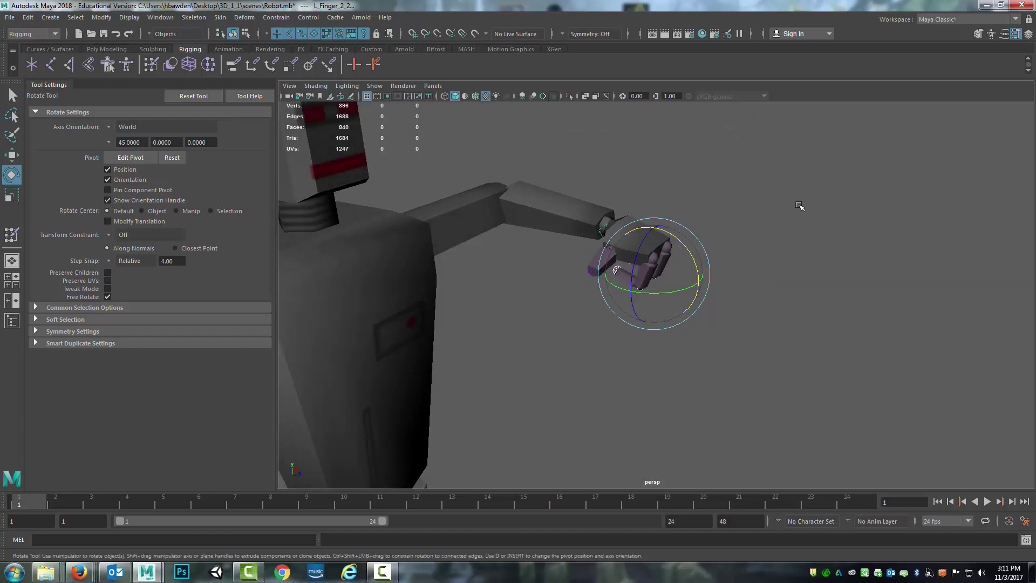
click(798, 205)
click(610, 247)
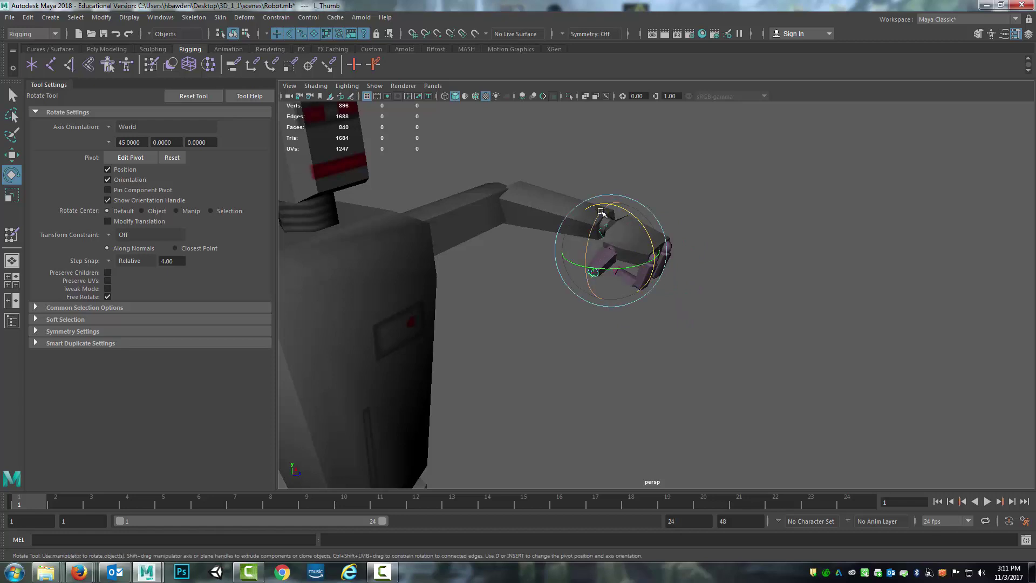
drag(601, 211, 585, 261)
- Undo all test rotations of the left thumb, fingers, wrist, elbow and shoulder
alt+drag(740, 250, 679, 238)
key(ctrl+z)
key(ctrl+z)
key(ctrl+z)
key(ctrl+z)
key(ctrl+z)
key(ctrl+z)
key(ctrl+z)
key(ctrl+z)
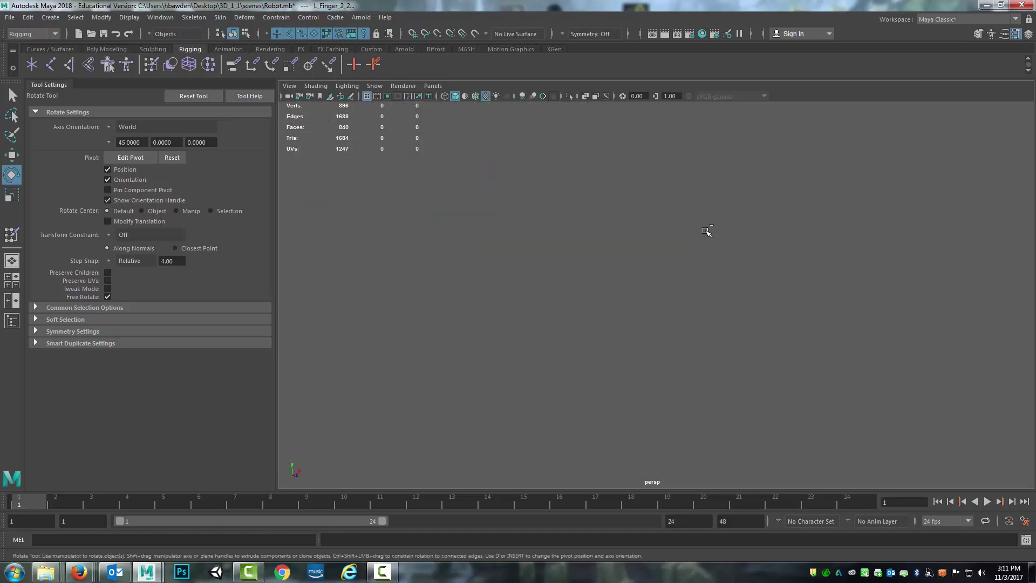
key(ctrl+z)
key(ctrl+z)
key(ctrl+z)
key(ctrl+z)
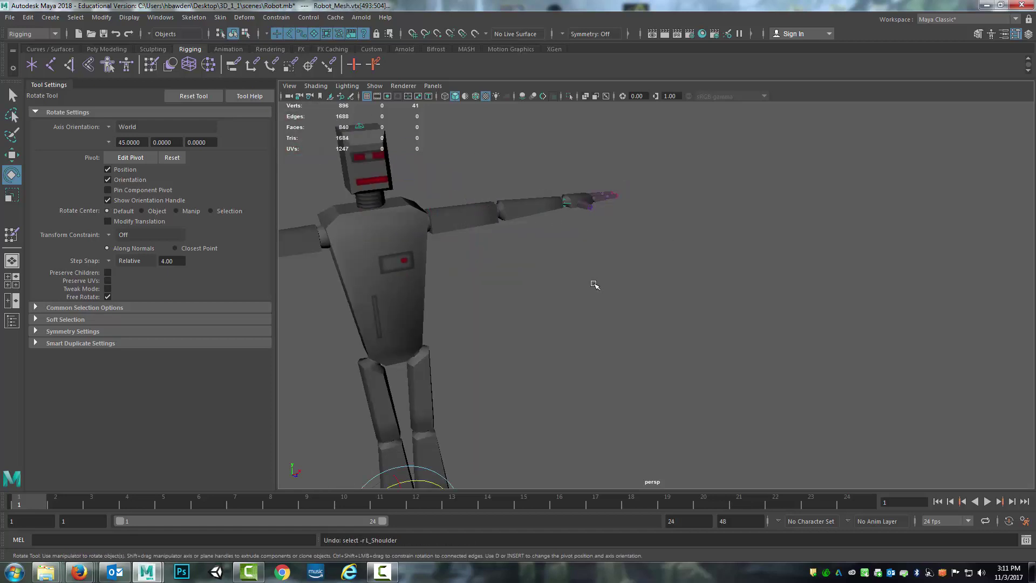
- Rotate the R_Ankle joint slightly to test how the right foot follows, and undo the rotation
key(f)
alt+drag(595, 284, 625, 239)
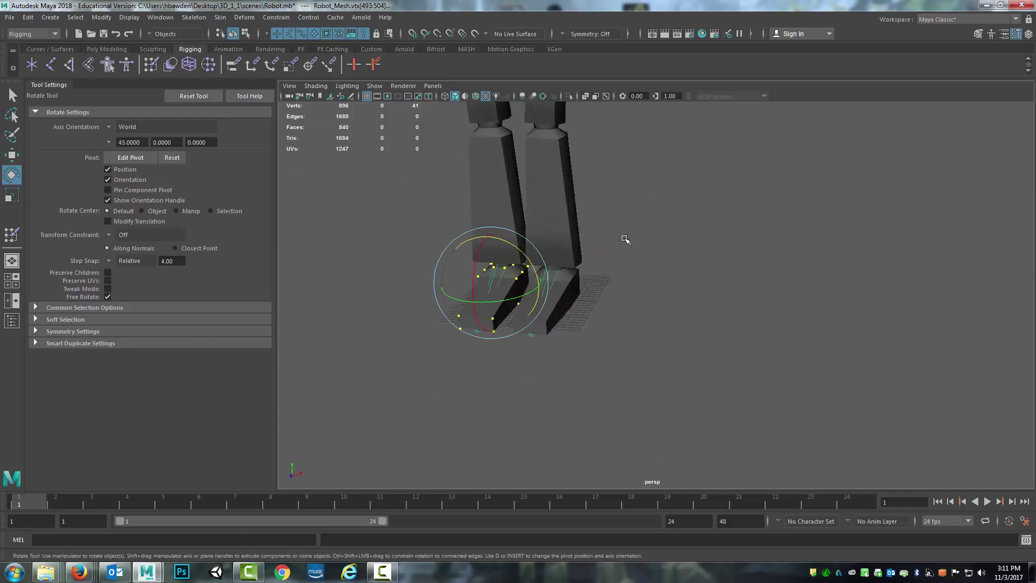
click(677, 212)
click(499, 266)
mouse_move(502, 248)
mouse_down()
mouse_move(506, 218)
mouse_move(494, 247)
mouse_up()
key(ctrl+z)
scroll(696, 203, up, 3)
scroll(691, 209, down, 8)
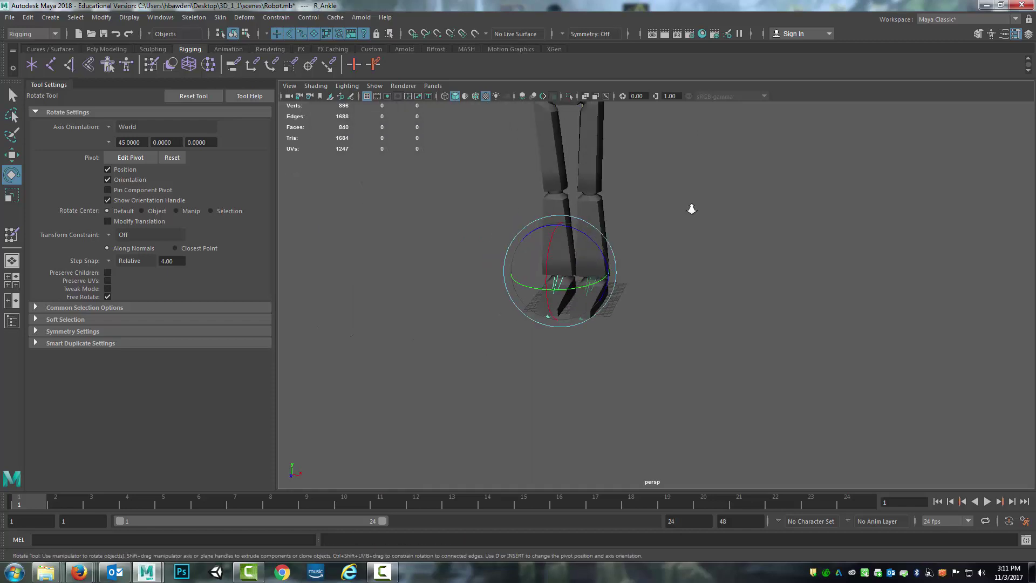
- Examine the robot's head, arms, torso and legs from several angles for deformation problems
alt+middle_drag(691, 208, 671, 301)
alt+drag(660, 277, 675, 266)
alt+middle_drag(657, 232, 691, 273)
scroll(692, 273, up, 3)
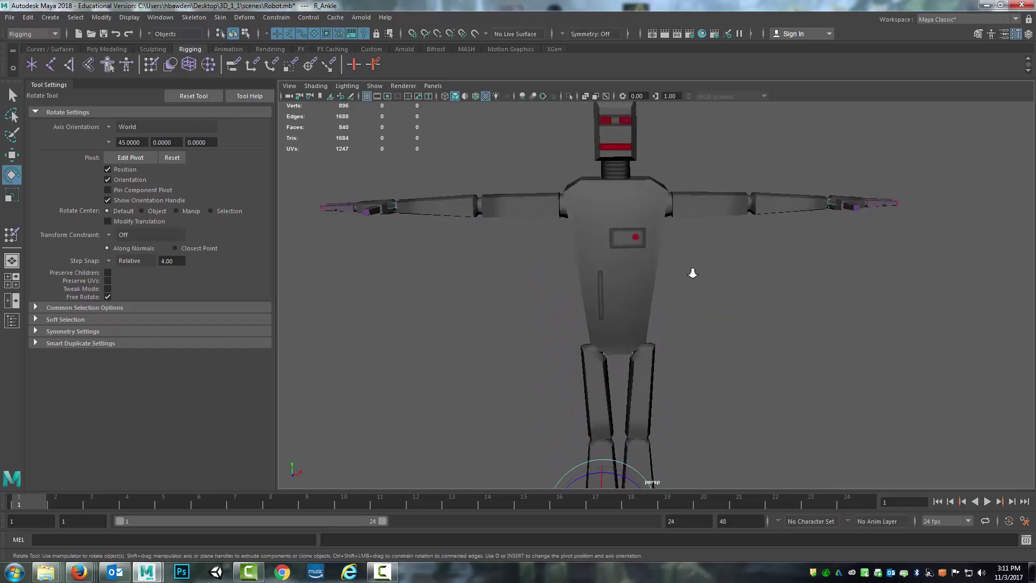
scroll(691, 273, down, 6)
alt+drag(691, 273, 671, 282)
alt+middle_drag(670, 283, 687, 270)
scroll(687, 270, up, 6)
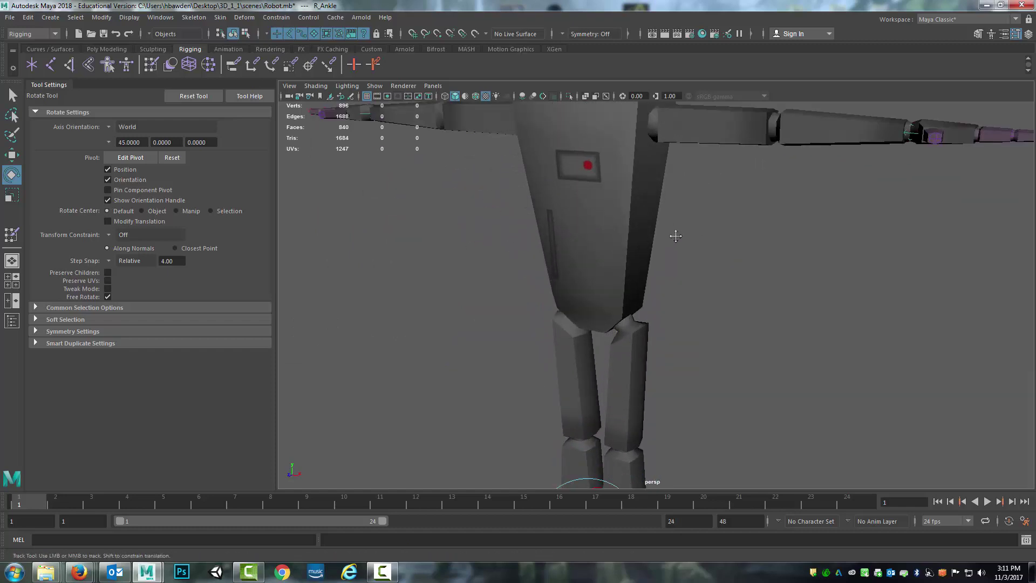
alt+middle_drag(675, 233, 694, 306)
scroll(686, 307, down, 6)
scroll(670, 309, up, 5)
alt+middle_drag(645, 265, 648, 306)
alt+drag(648, 307, 641, 289)
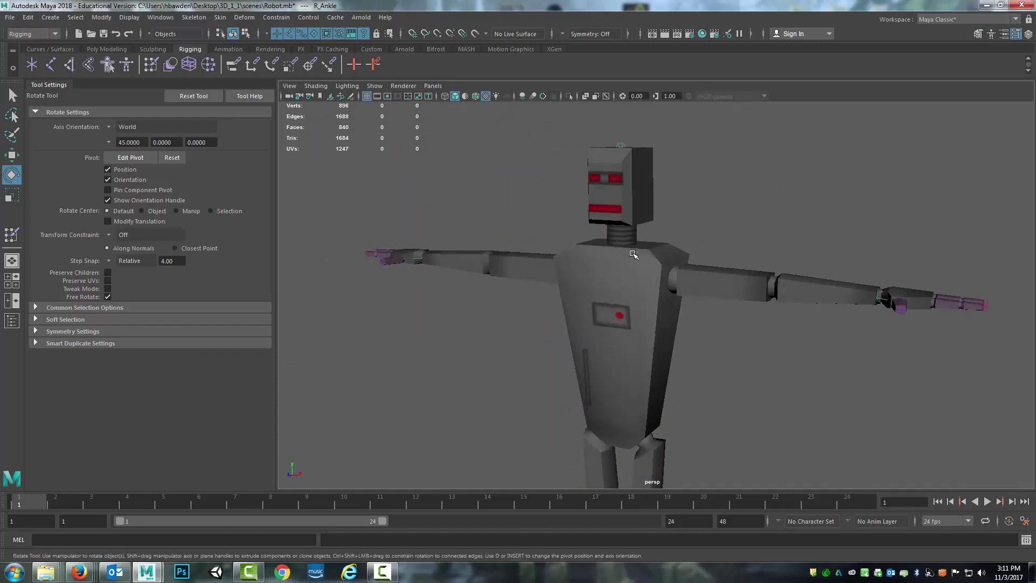
- Rotate the Neck joint to test how the neck and head deform, and undo the rotation
click(625, 240)
scroll(632, 260, up, 5)
alt+drag(596, 239, 691, 259)
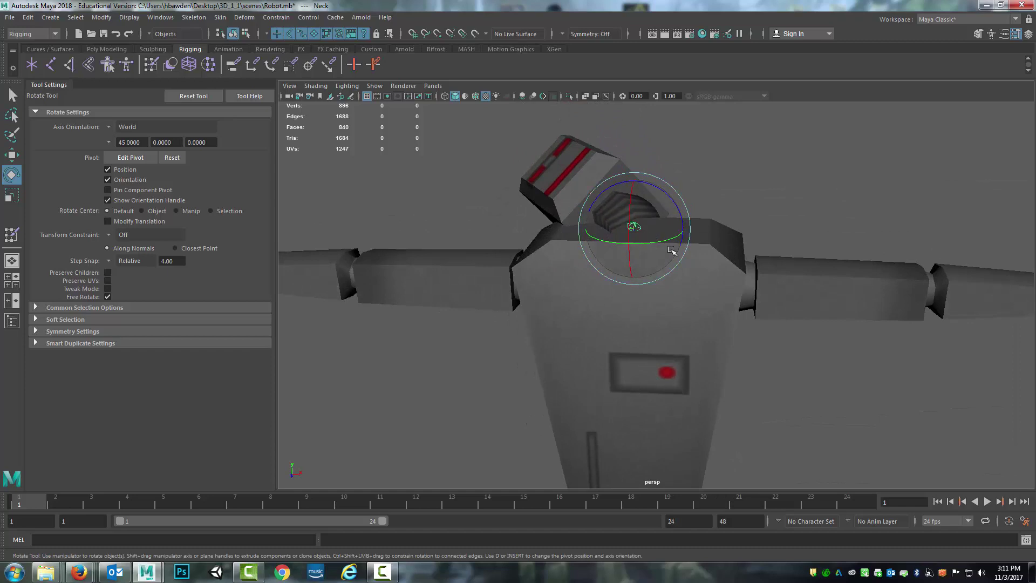
alt+middle_drag(717, 215, 721, 266)
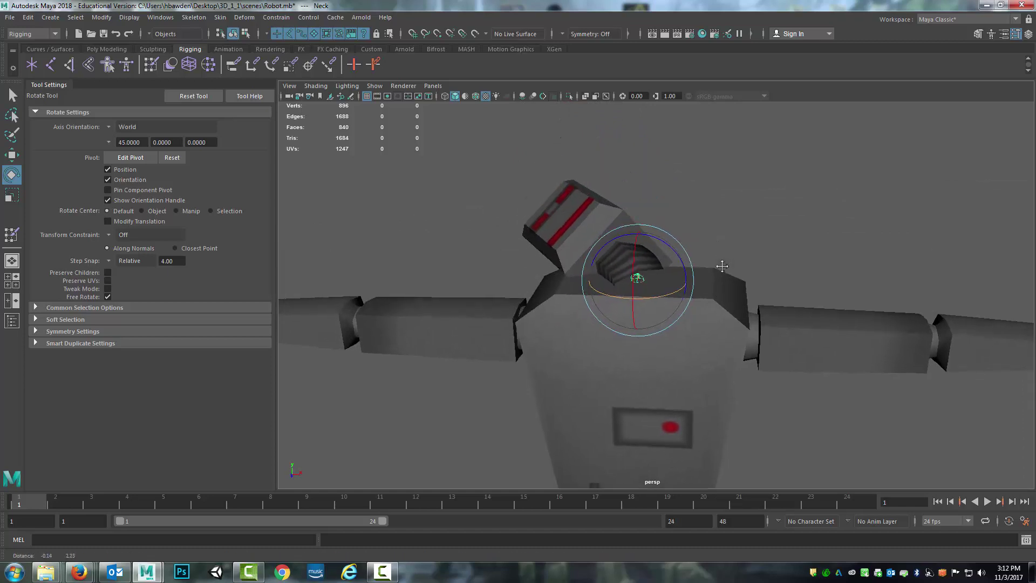
key(ctrl+z)
key(ctrl+z)
- Rotate the Head joint to test that the head moves rigidly on the neck, and undo the rotation
click(636, 252)
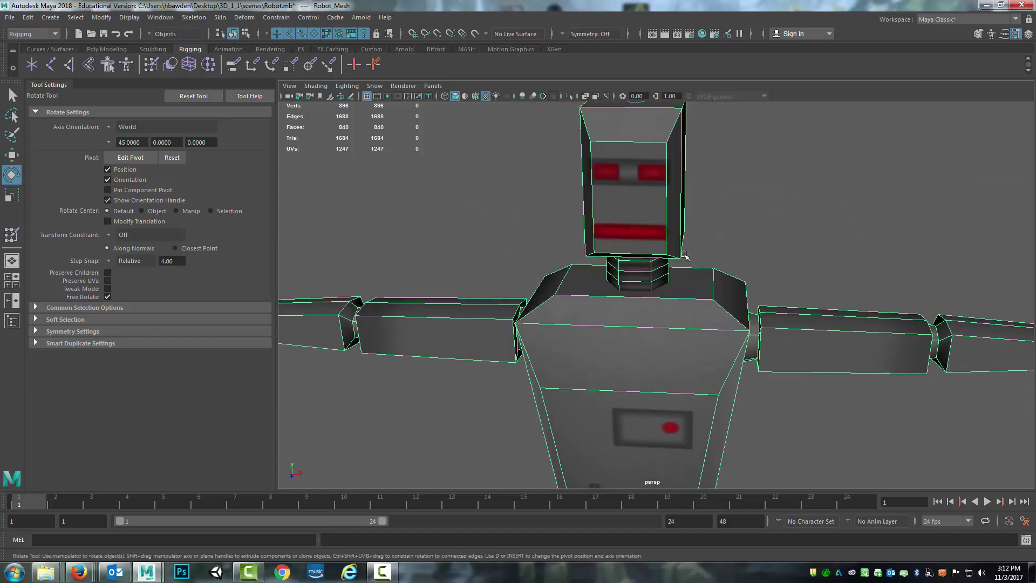
drag(669, 236, 667, 205)
key(ctrl+z)
key(ctrl+z)
key(ctrl+z)
key(ctrl+z)
key(ctrl+z)
key(ctrl+z)
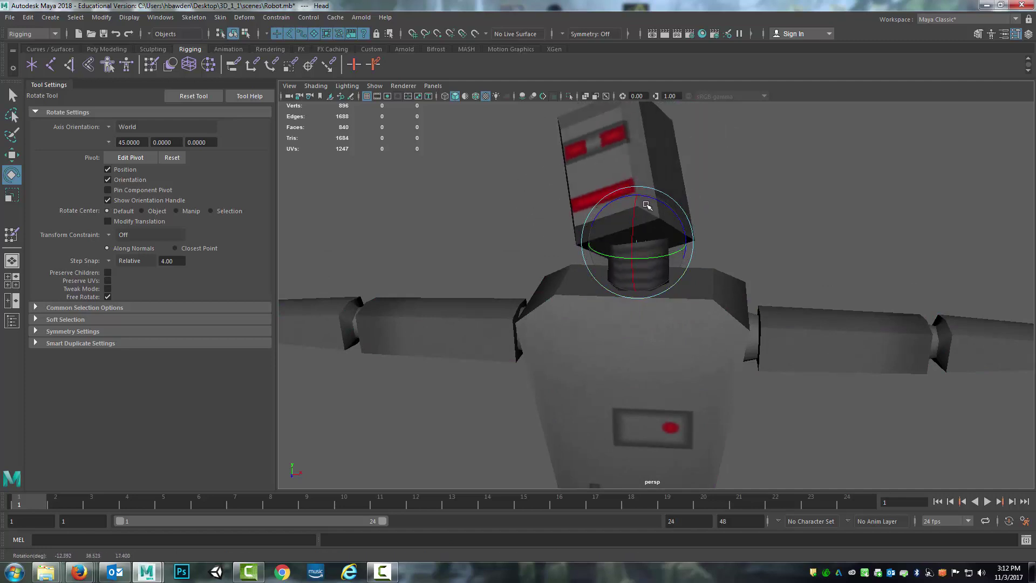
- Save the robot scene under its existing file name
scroll(770, 267, down, 5)
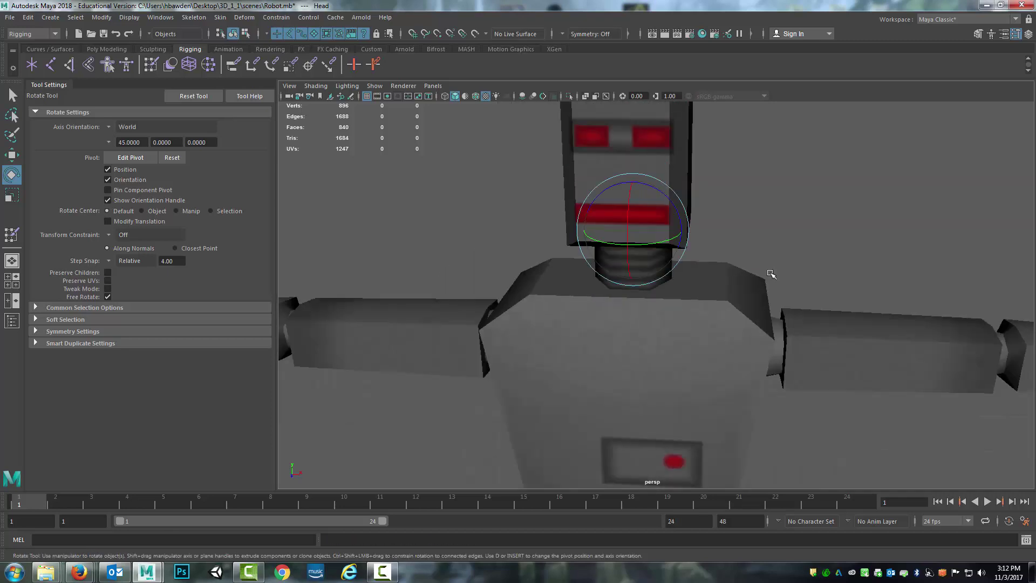
alt+drag(771, 267, 687, 240)
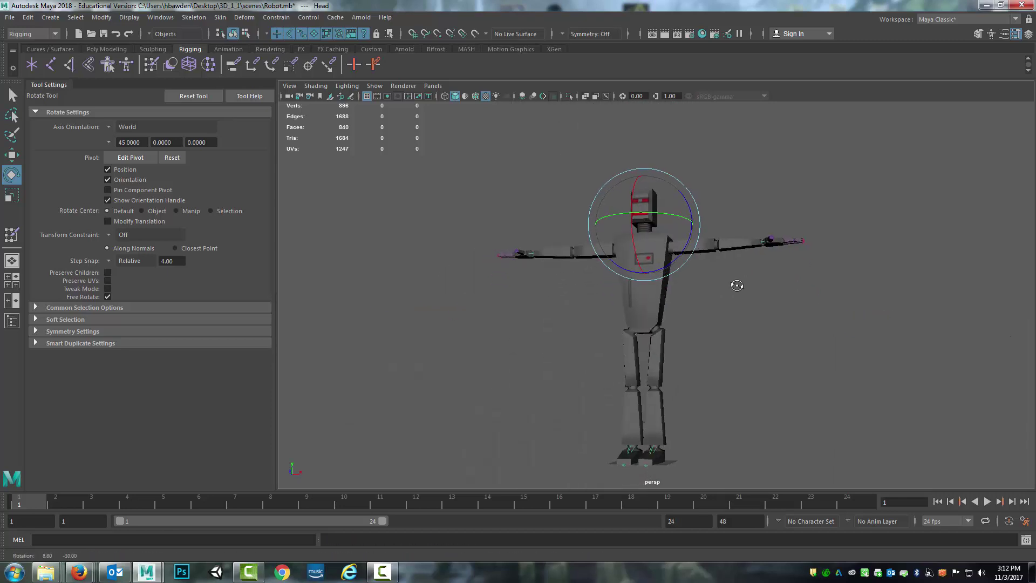
scroll(740, 282, up, 4)
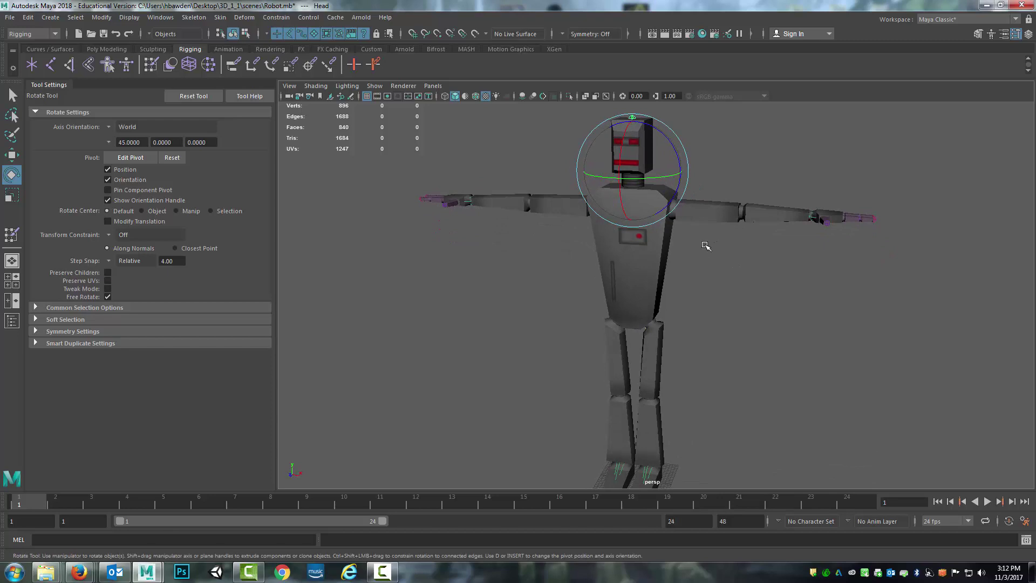
click(9, 18)
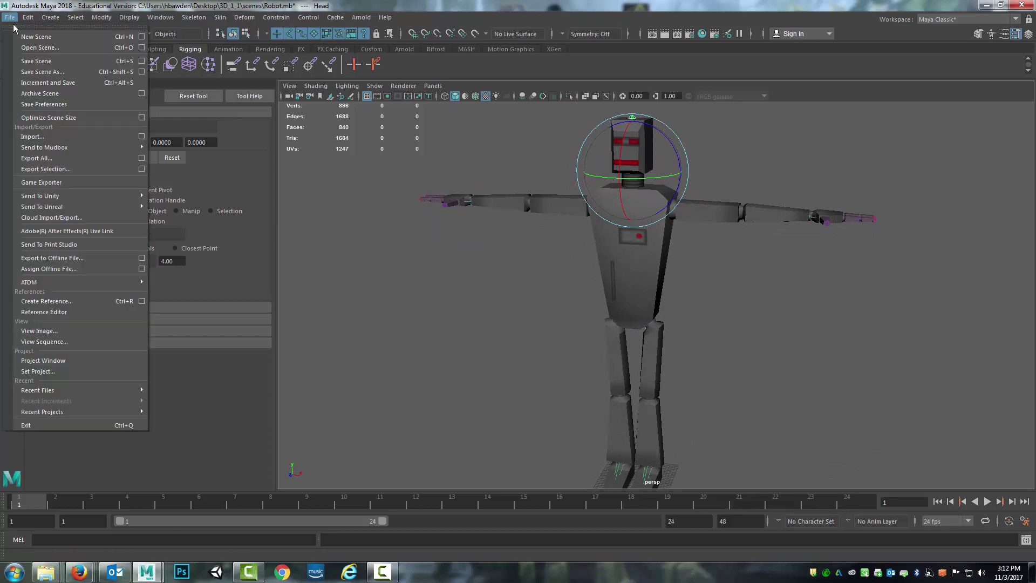
click(38, 62)
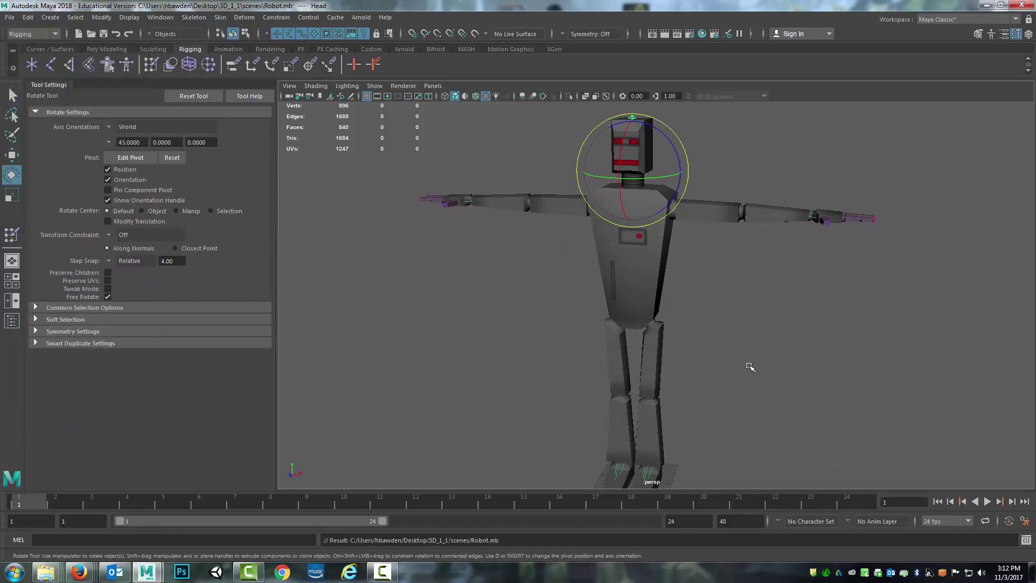
- Select the robot mesh at the hips and display its attributes in place of the tool settings
scroll(689, 324, up, 10)
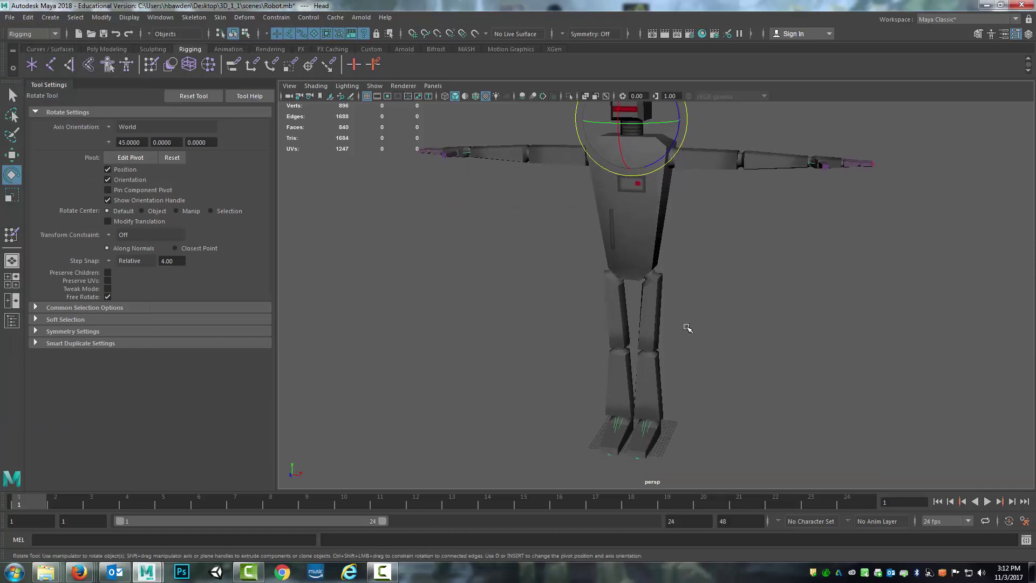
alt+middle_drag(664, 249, 678, 326)
alt+drag(677, 326, 698, 276)
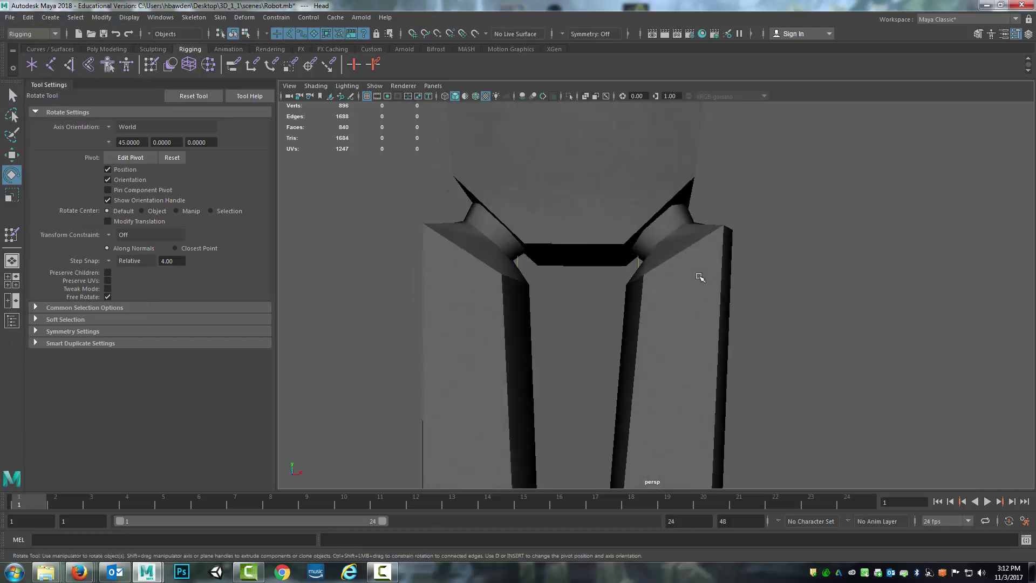
click(695, 248)
scroll(694, 249, down, 5)
scroll(694, 250, down, 6)
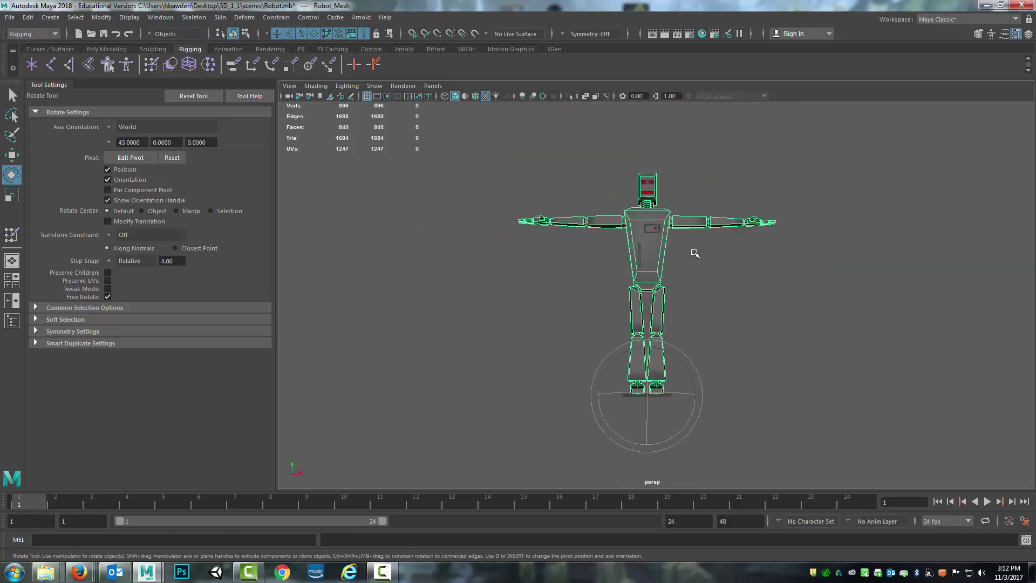
scroll(695, 252, up, 4)
scroll(694, 251, up, 4)
alt+middle_drag(652, 248, 787, 234)
click(1002, 34)
click(1019, 34)
scroll(538, 264, up, 2)
alt+middle_drag(667, 226, 620, 242)
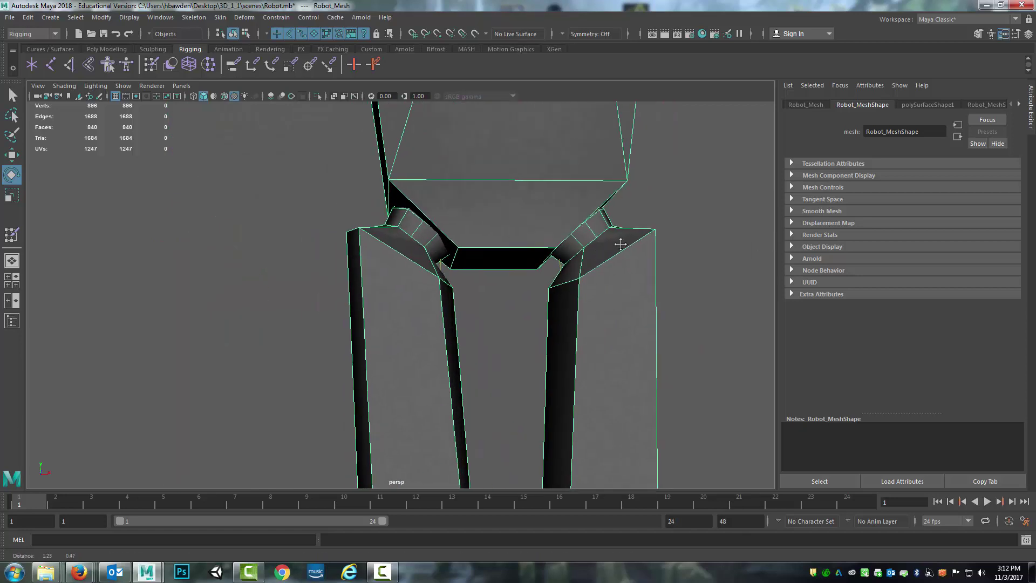
- Delete the extra edge on the robot's left hip connector and the two vertices left over from it
alt+drag(620, 243, 537, 241)
key(4)
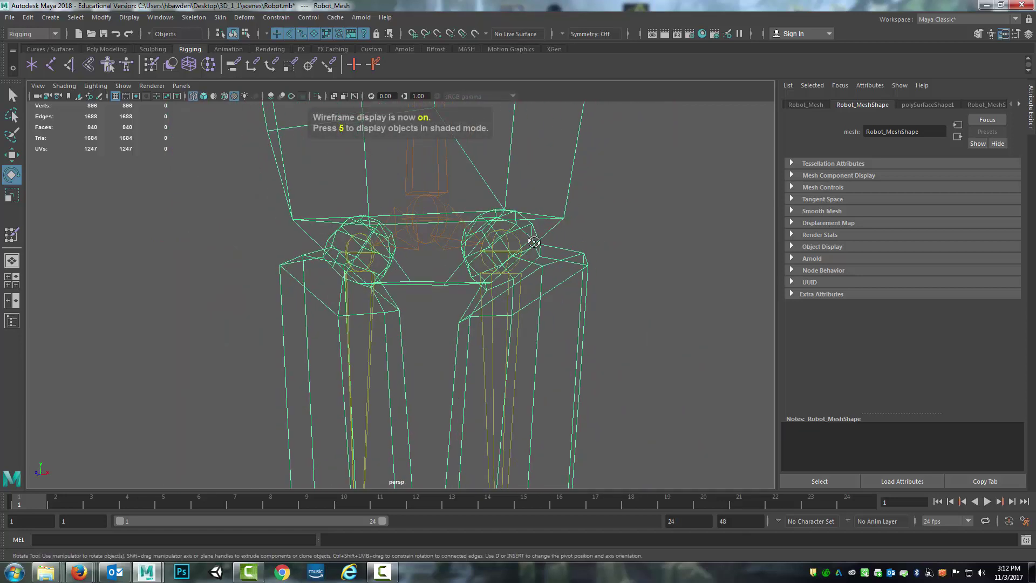
key(6)
mouse_move(491, 261)
right_down()
mouse_move(492, 233)
mouse_move(450, 258)
right_up()
click(489, 259)
key(Delete)
right_drag(513, 245, 491, 256)
click(482, 250)
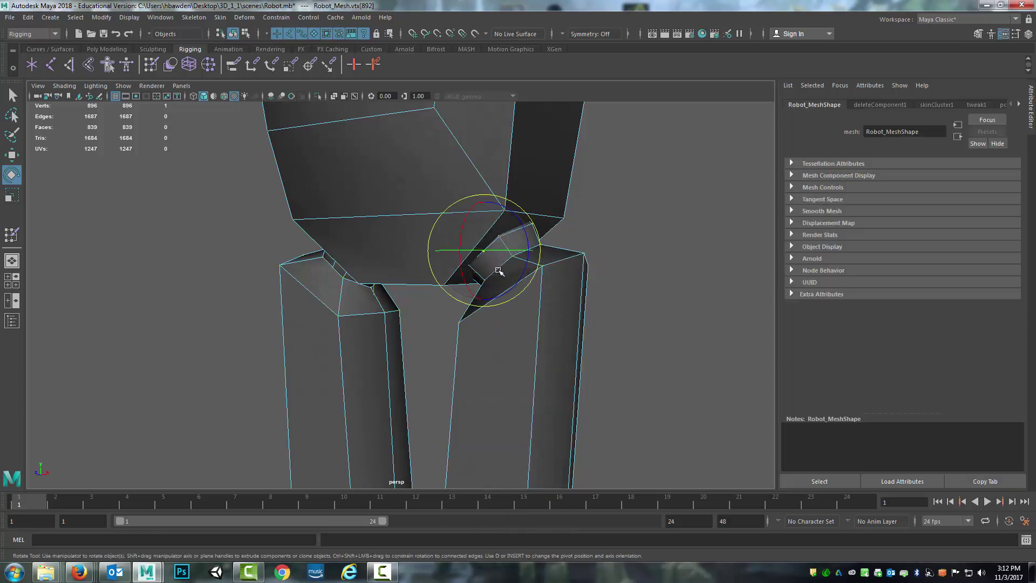
key(q)
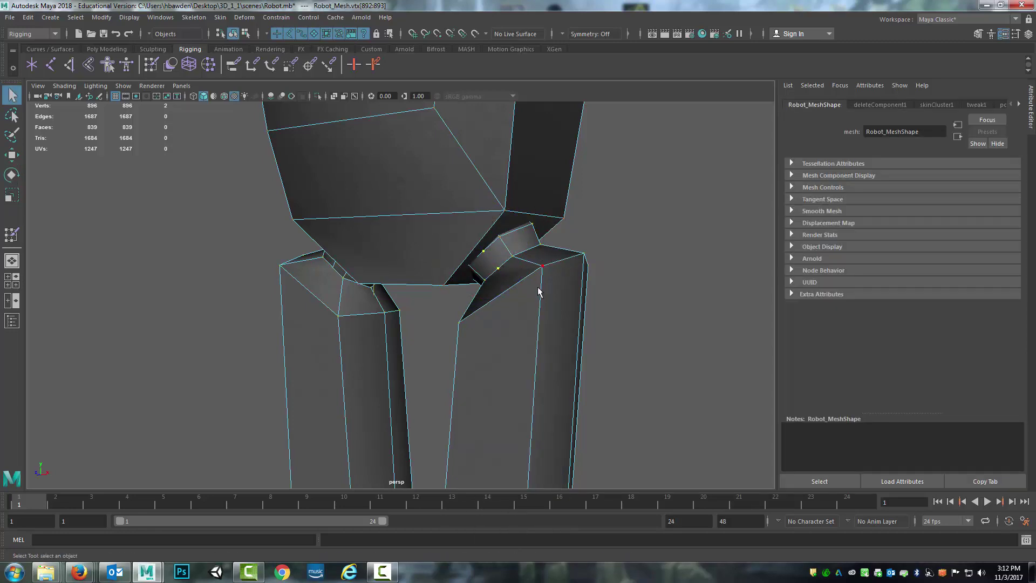
key(Delete)
- Delete the matching extra edge on the robot's right hip connector and its two leftover vertices
alt+drag(449, 308, 430, 240)
right_drag(430, 241, 433, 237)
right_click(435, 268)
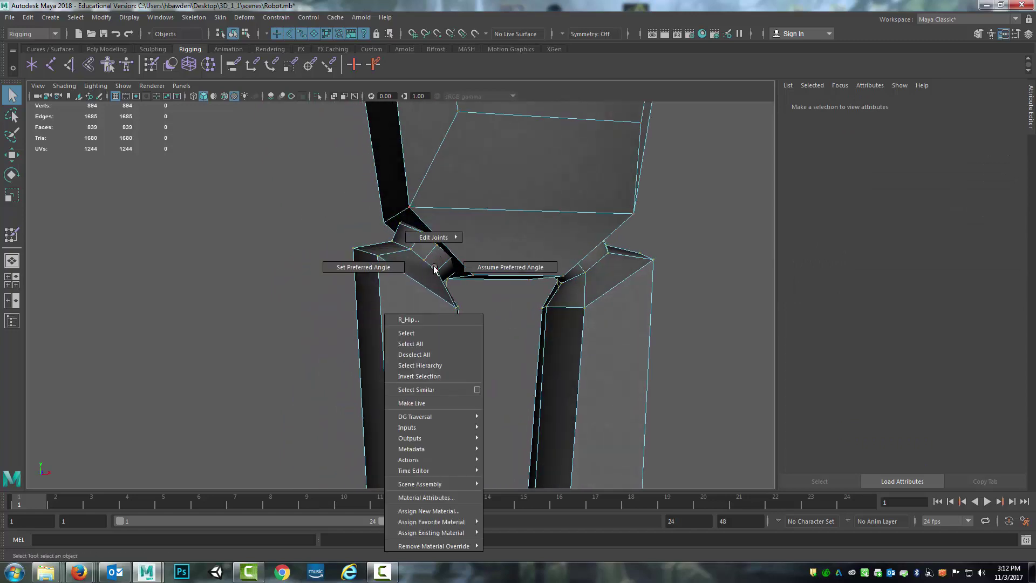
right_drag(370, 251, 371, 228)
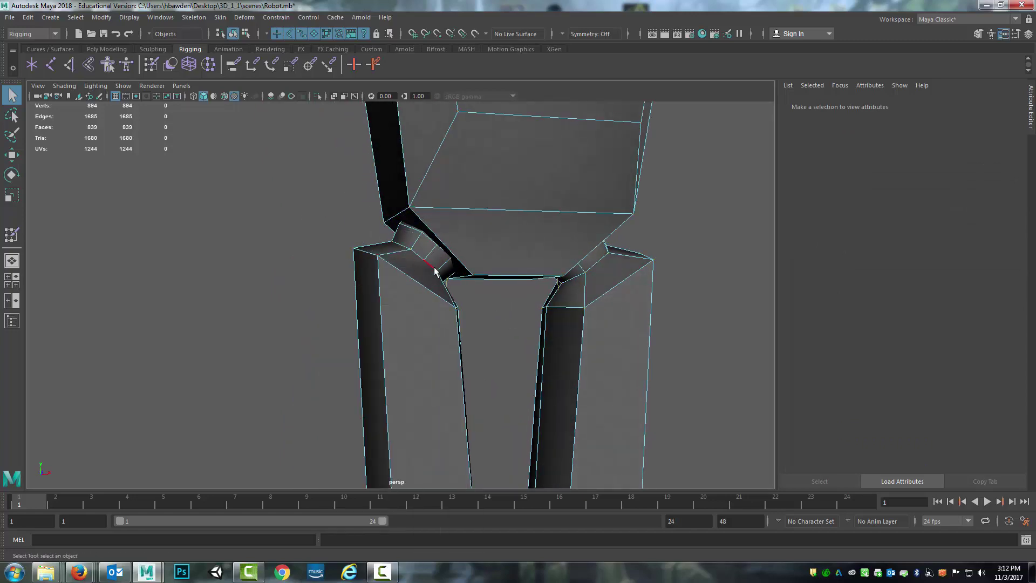
click(431, 256)
key(Delete)
right_click(371, 262)
right_drag(331, 258, 331, 258)
click(434, 246)
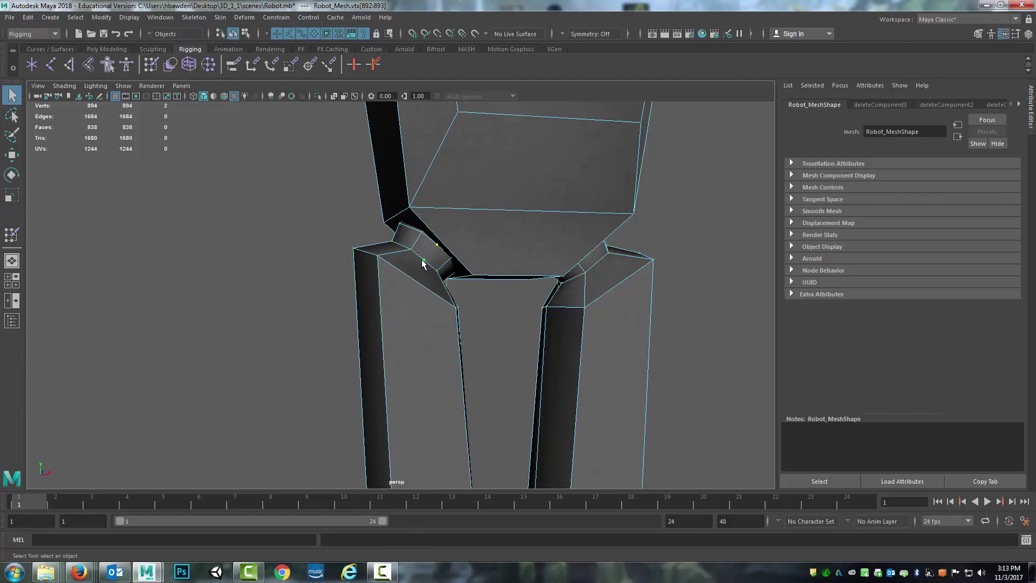
key(Delete)
scroll(618, 286, down, 5)
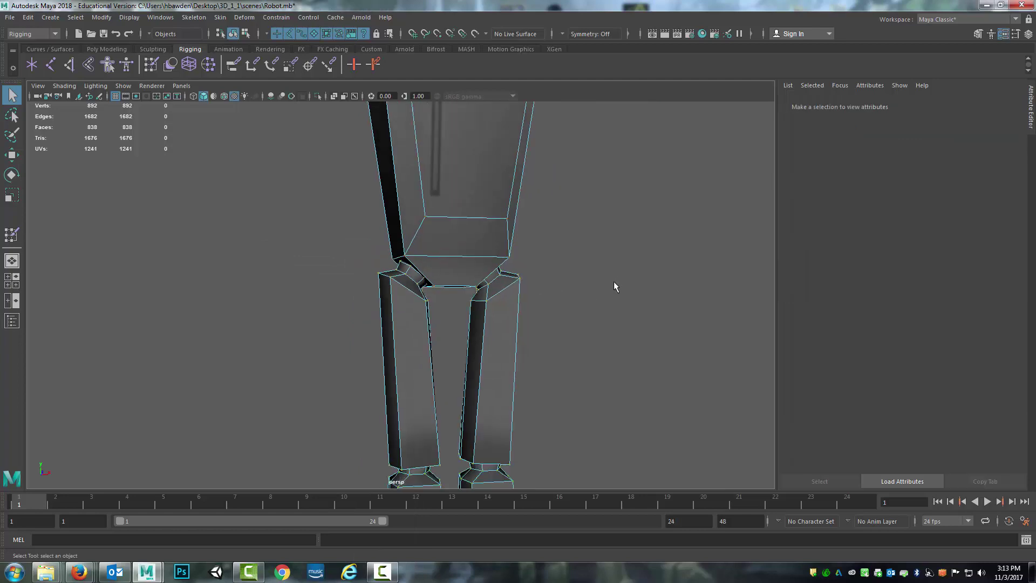
alt+drag(615, 286, 576, 291)
scroll(580, 286, up, 5)
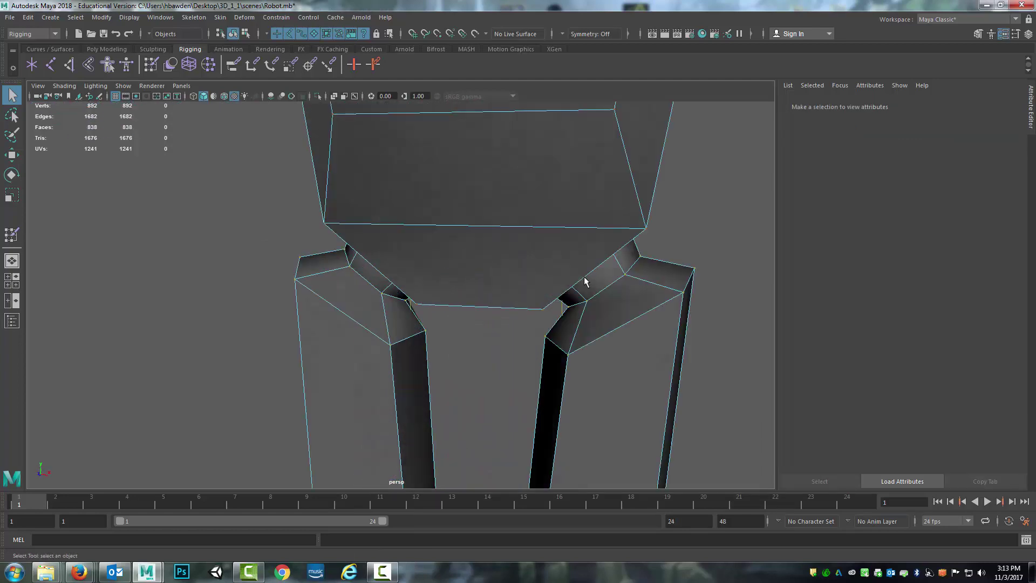
- Return the robot mesh to object mode with the whole mesh selected, and save the scene
scroll(584, 281, down, 10)
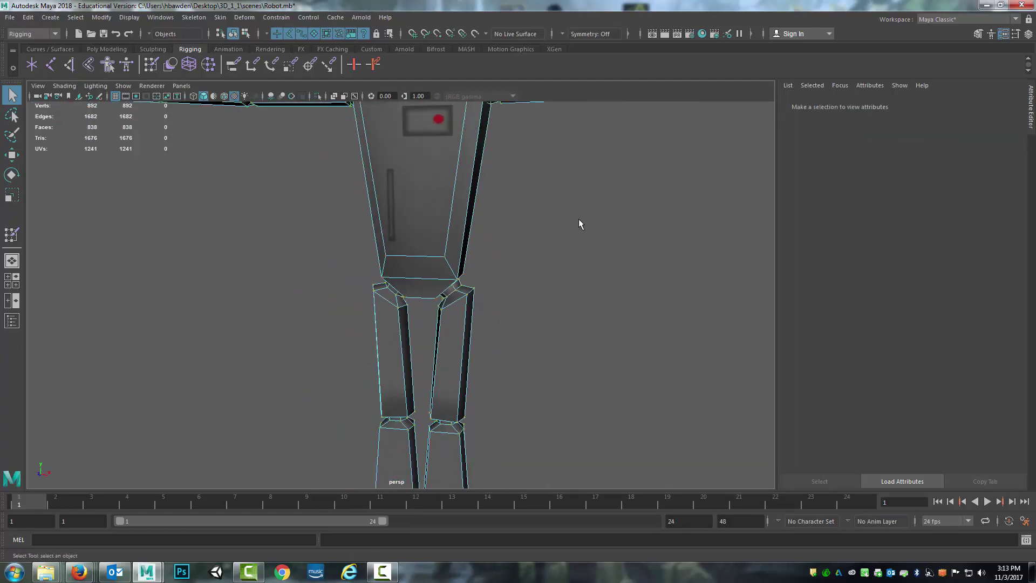
right_click(428, 219)
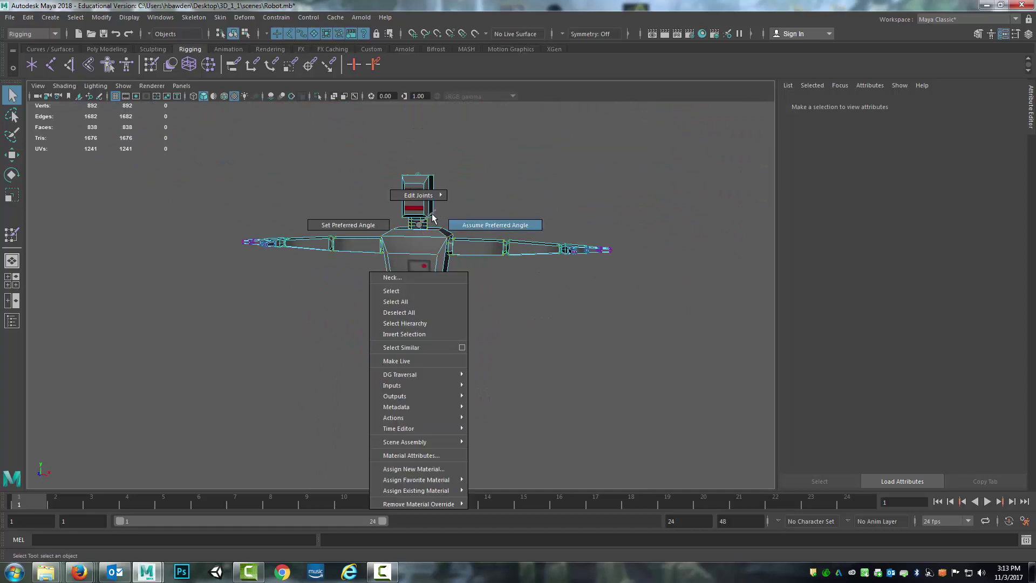
right_click(424, 245)
right_drag(442, 237, 455, 218)
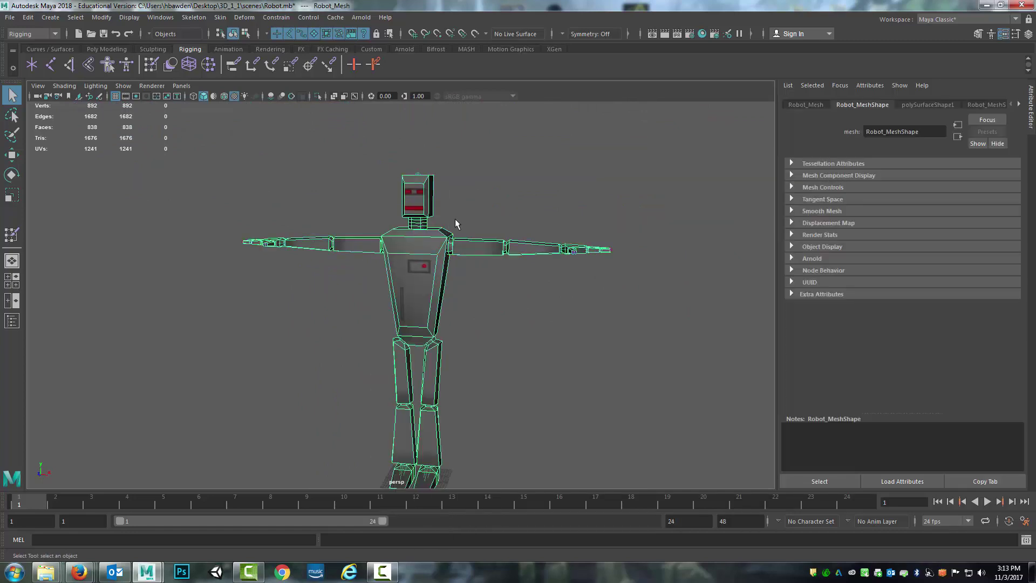
alt+middle_drag(448, 216, 520, 194)
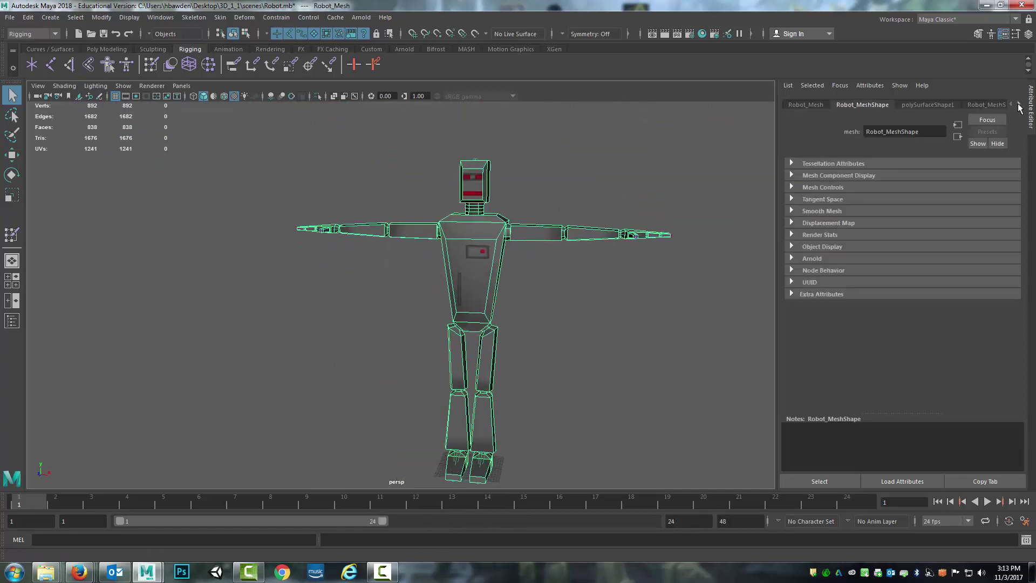
alt+drag(521, 239, 528, 269)
click(9, 18)
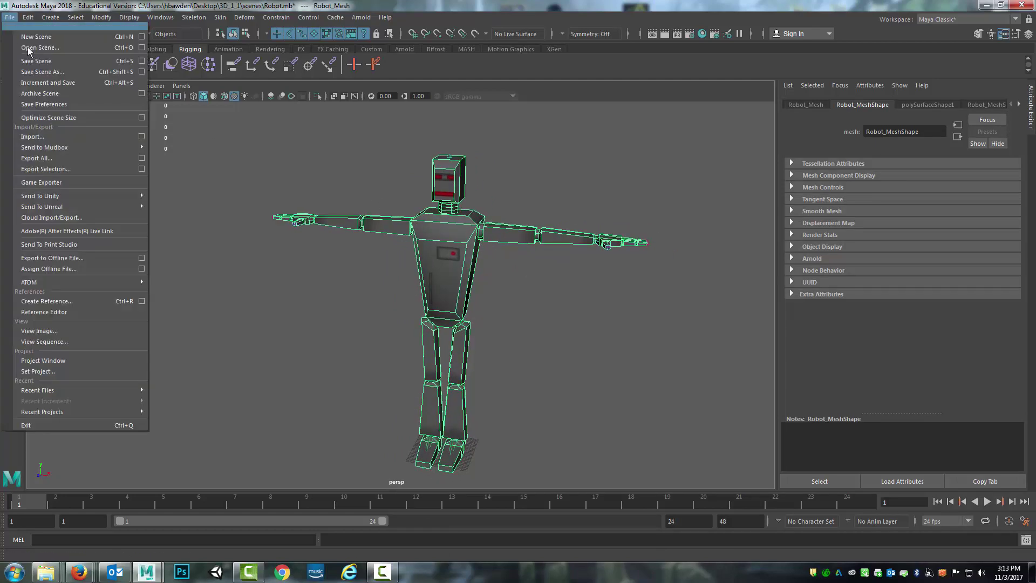
click(36, 65)
- Display the robot in wireframe and delete all construction history from the selected mesh
alt+middle_drag(394, 159, 361, 192)
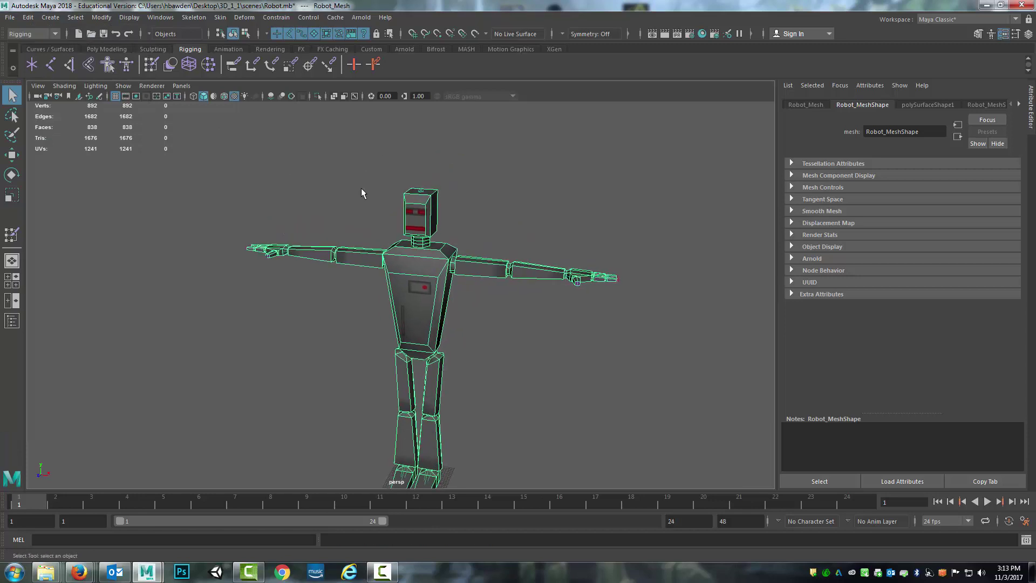
scroll(361, 223, up, 3)
scroll(363, 227, down, 4)
alt+drag(387, 236, 339, 227)
key(4)
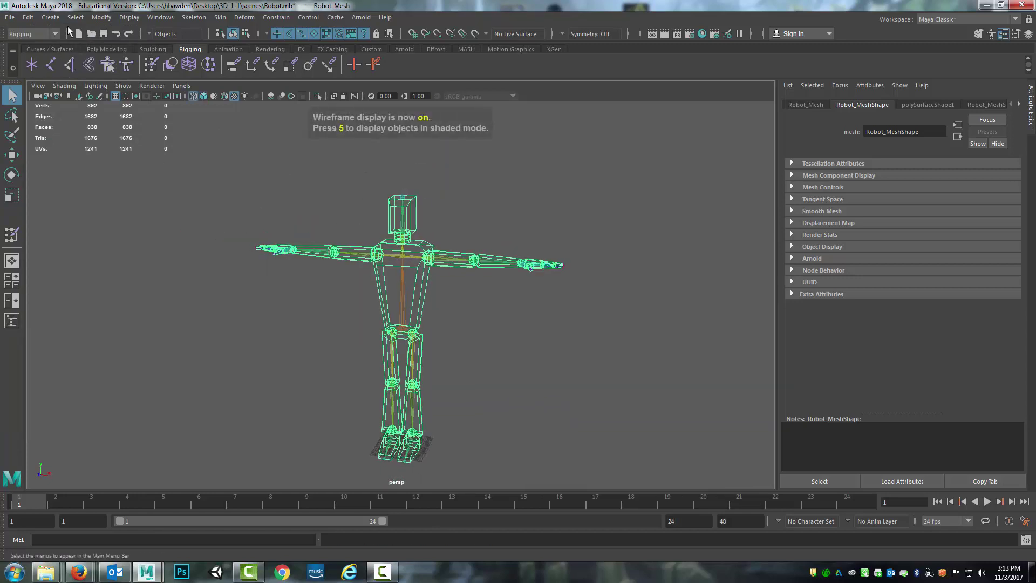
click(25, 18)
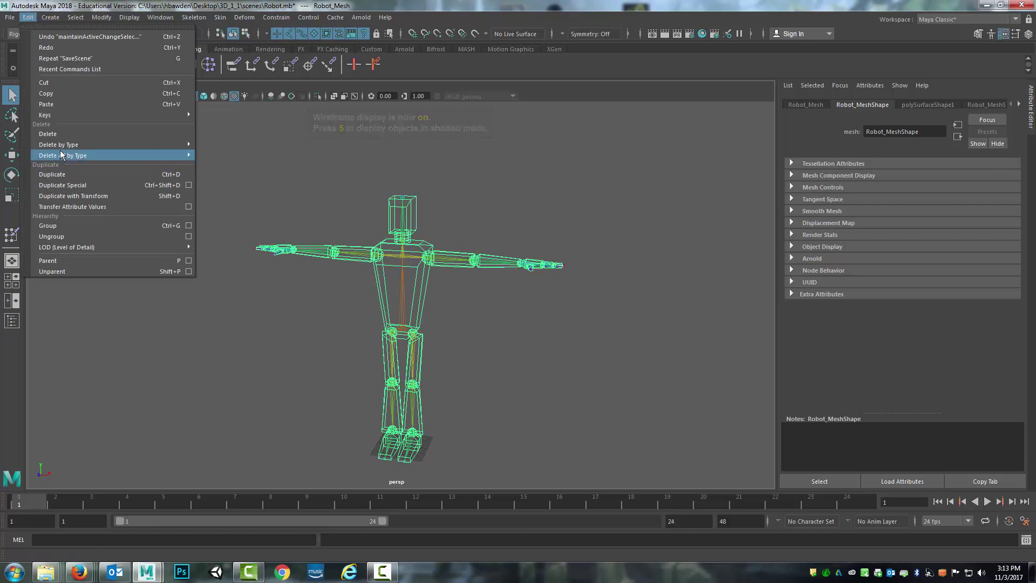
mouse_move(62, 146)
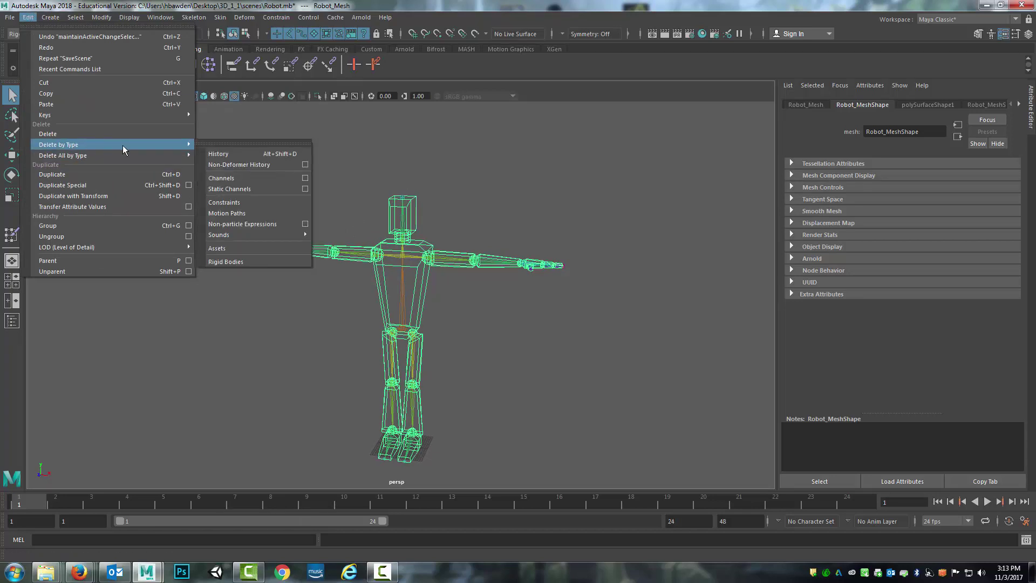
click(210, 154)
- Move the Origin joint at the hips sideways to test the skin binding, and undo the move and selection
scroll(443, 270, up, 2)
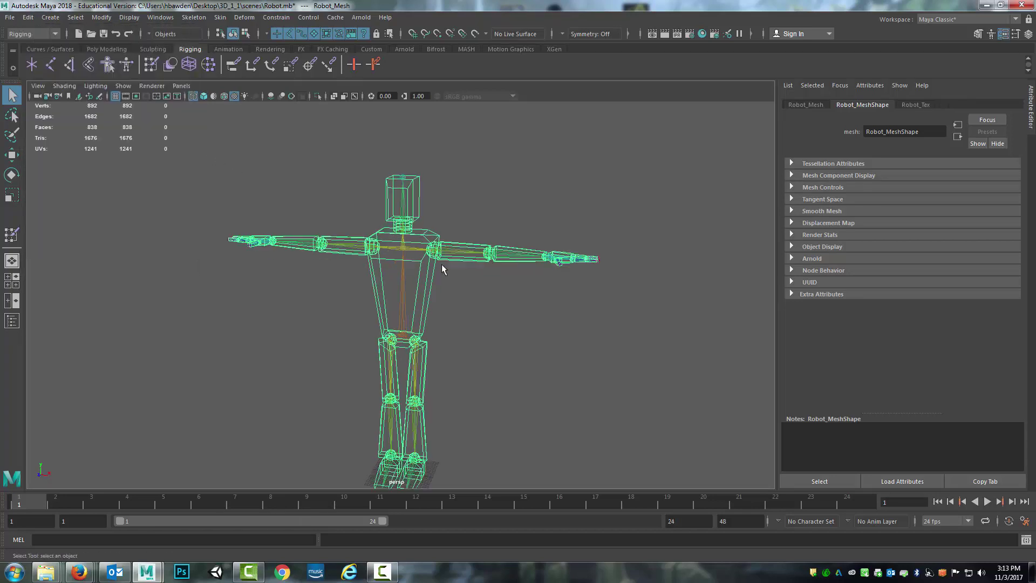
click(402, 339)
key(w)
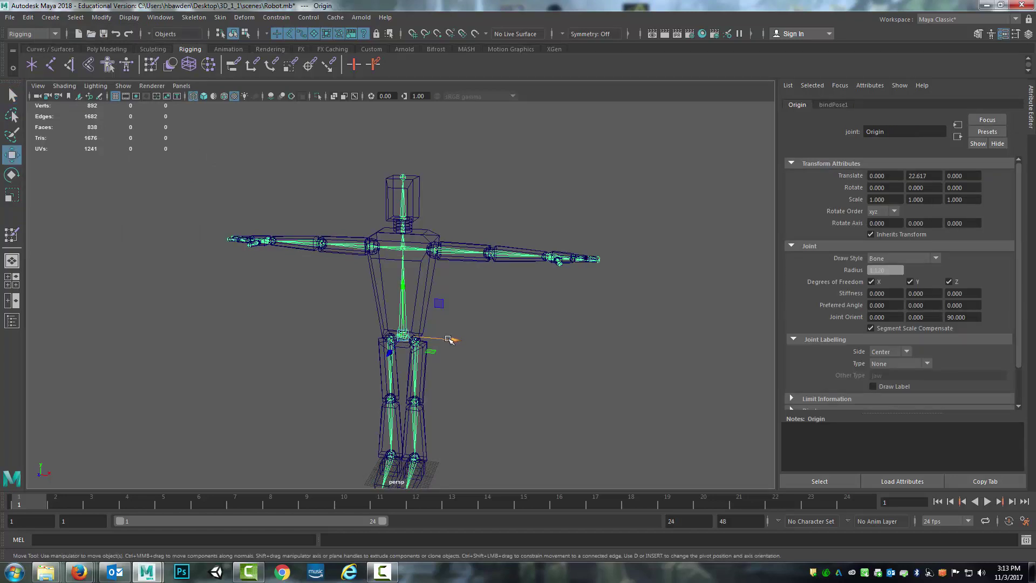
drag(448, 339, 360, 355)
key(ctrl+z)
key(ctrl+z)
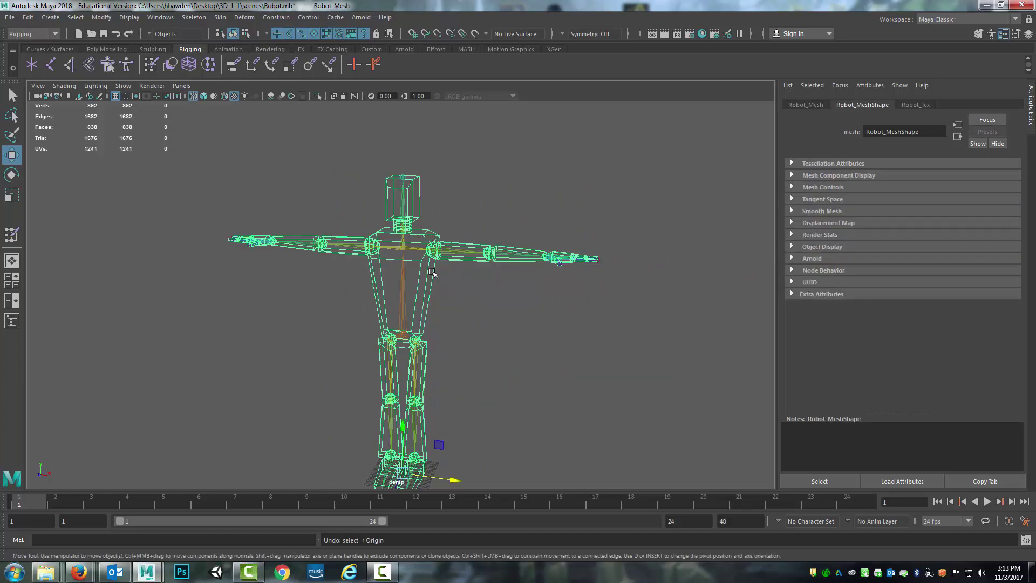
- Rotate the L_Shoulder joint about its Y axis to check whether the arm mesh follows, and undo it
scroll(432, 272, up, 3)
click(458, 226)
key(e)
drag(469, 238, 412, 236)
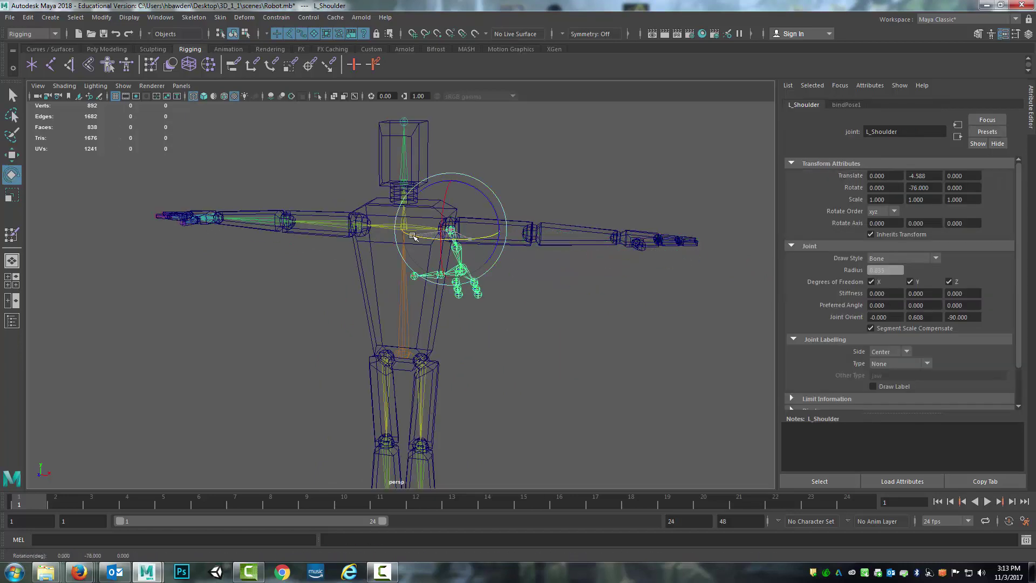
key(ctrl+z)
key(ctrl+z)
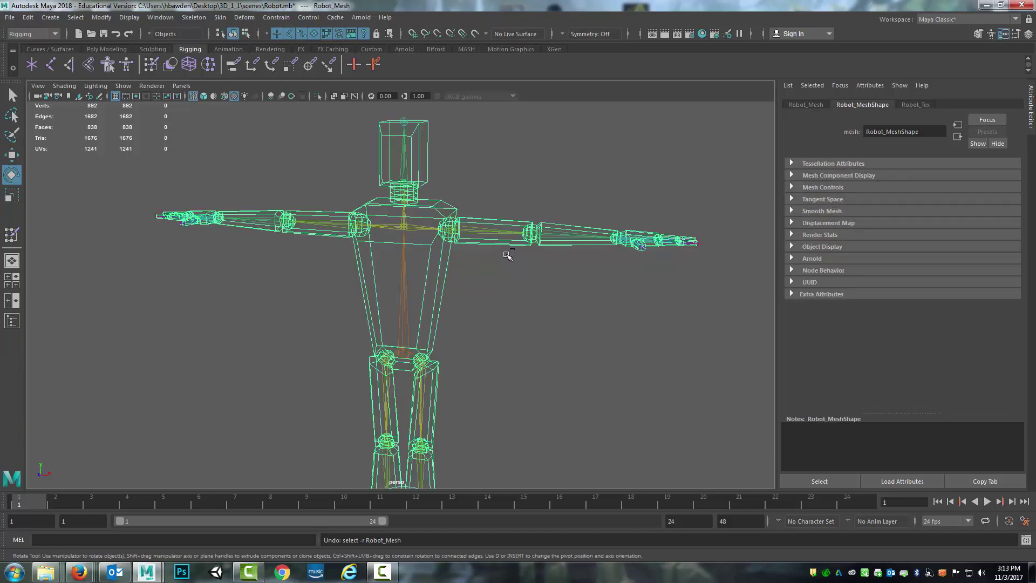
- Rotate the L_Shoulder joint once more, and undo back past the deletion of the mesh history
click(460, 230)
drag(468, 235, 461, 237)
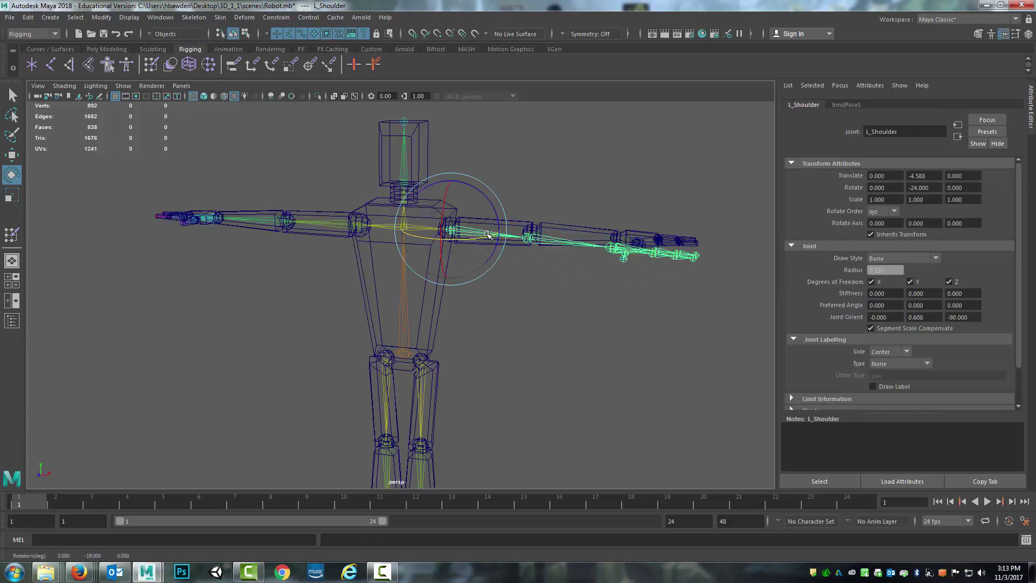
key(ctrl+z)
key(ctrl+z)
key(ctrl+z)
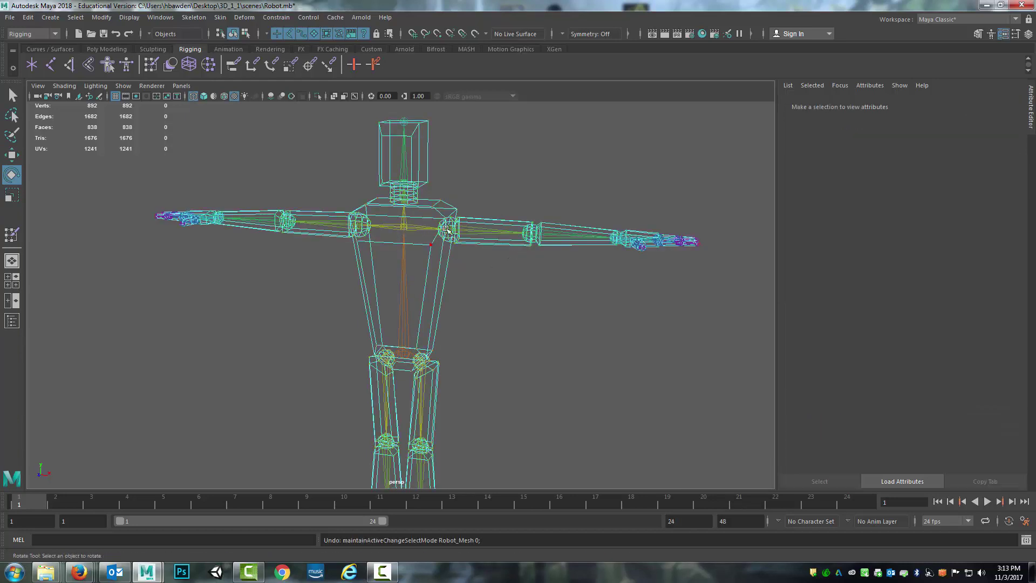
- Try to select the left shoulder joint while the mesh is in component mode, and return the robot mesh to object mode
click(450, 230)
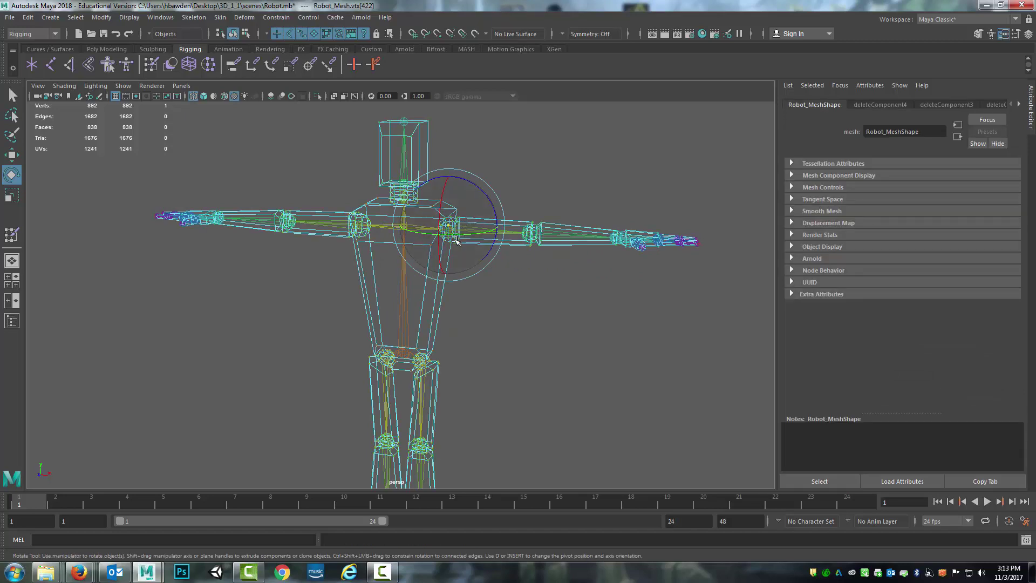
mouse_move(404, 219)
right_down()
mouse_move(430, 205)
mouse_move(406, 222)
right_up()
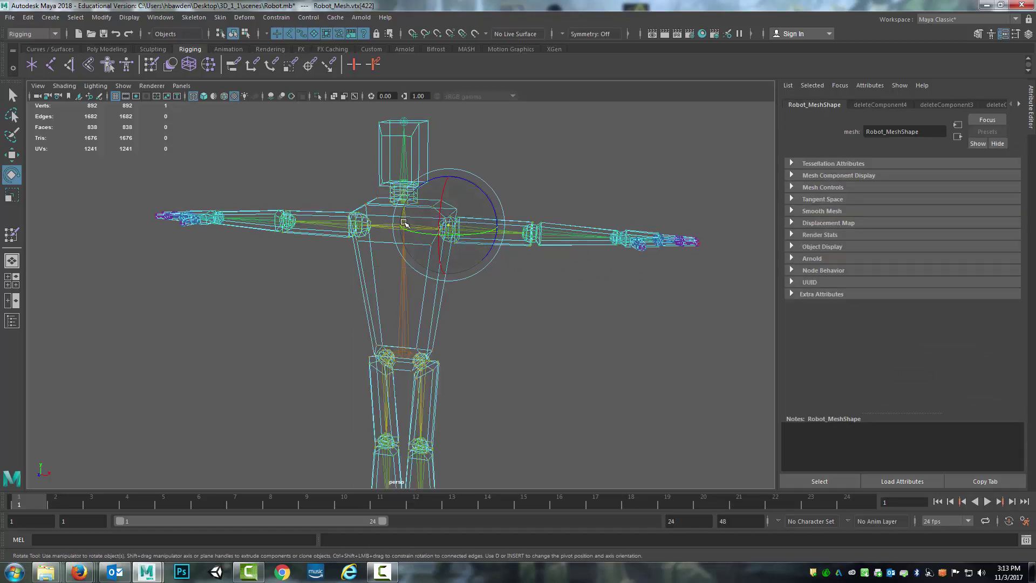
click(423, 357)
click(451, 232)
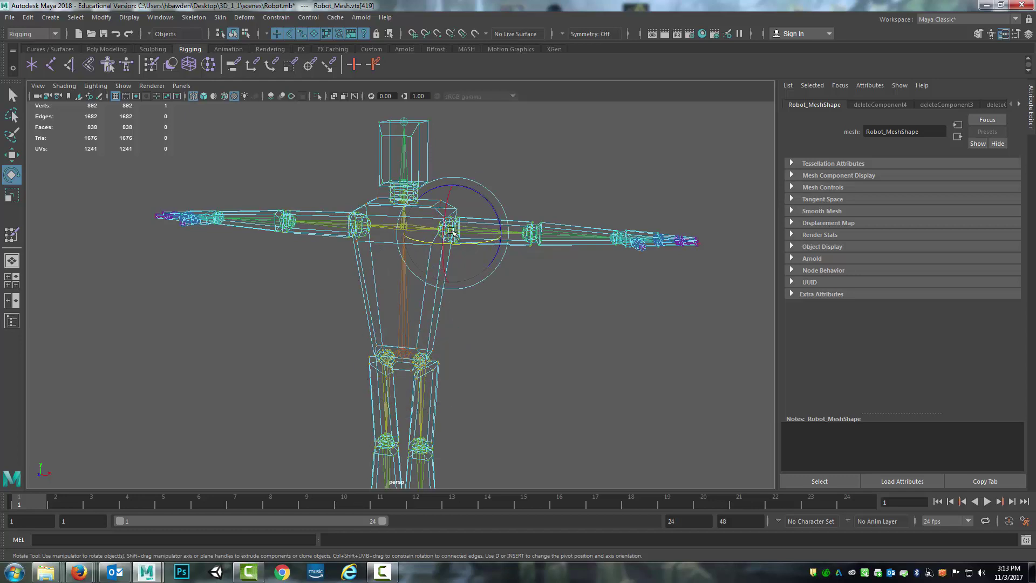
right_drag(591, 230, 616, 215)
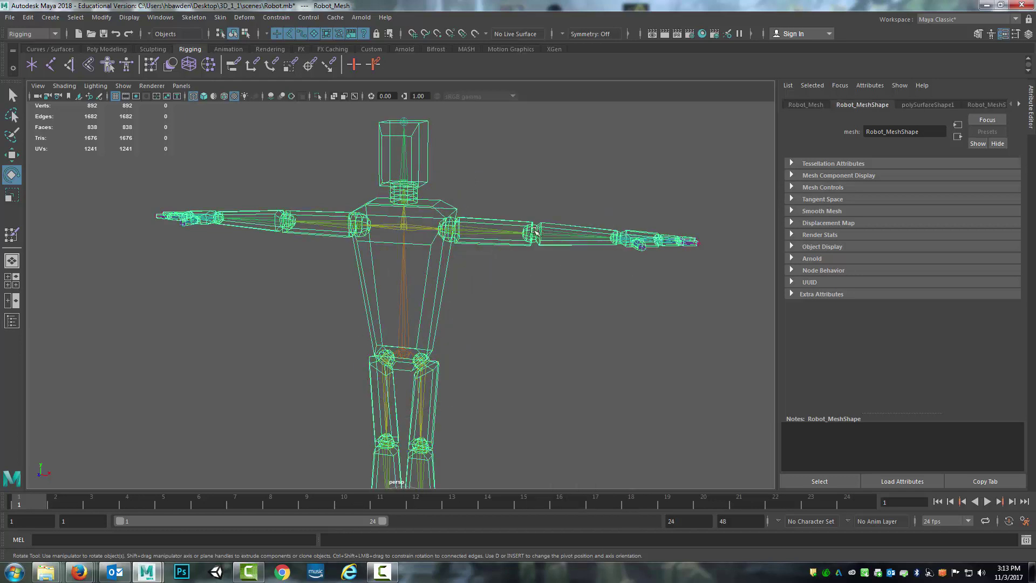
- Rotate the L_Elbow joint freely to test the restored skin binding in textured shaded display, and undo the rotation
click(534, 231)
mouse_move(534, 233)
mouse_down()
mouse_move(505, 241)
mouse_move(512, 252)
mouse_move(557, 230)
mouse_move(493, 226)
mouse_move(505, 228)
mouse_up()
key(6)
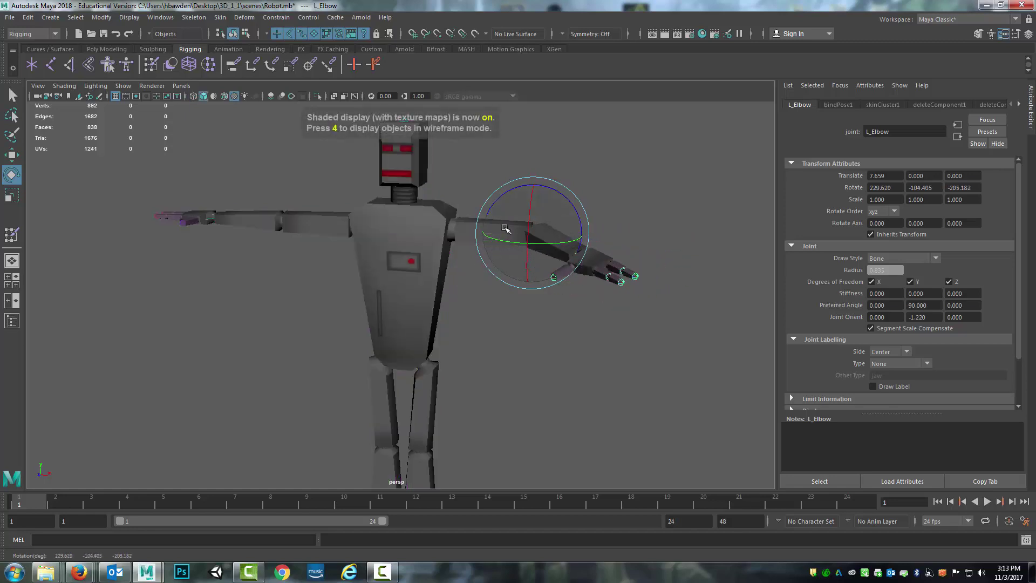
key(ctrl+z)
key(ctrl+z)
key(ctrl+z)
- Examine the hip connectors up close from below, ending with the whole robot mesh selected in object mode
mouse_move(450, 320)
alt+mouse_down()
mouse_move(464, 308)
mouse_move(437, 316)
alt+mouse_up()
alt+right_drag(437, 317, 484, 363)
alt+middle_drag(483, 364, 473, 291)
click(359, 300)
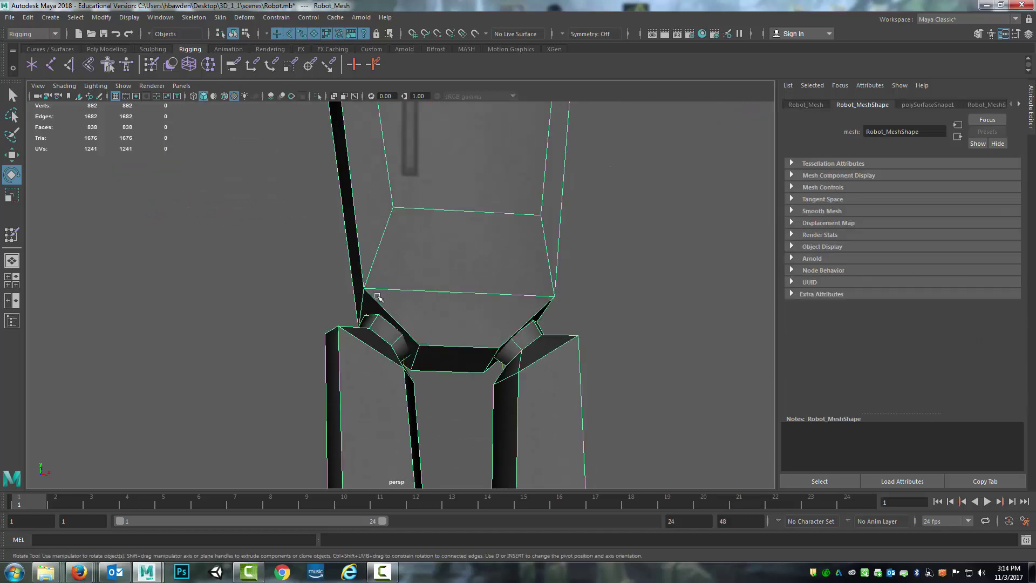
scroll(396, 295, down, 5)
right_drag(389, 293, 336, 261)
scroll(350, 316, up, 5)
scroll(349, 316, down, 5)
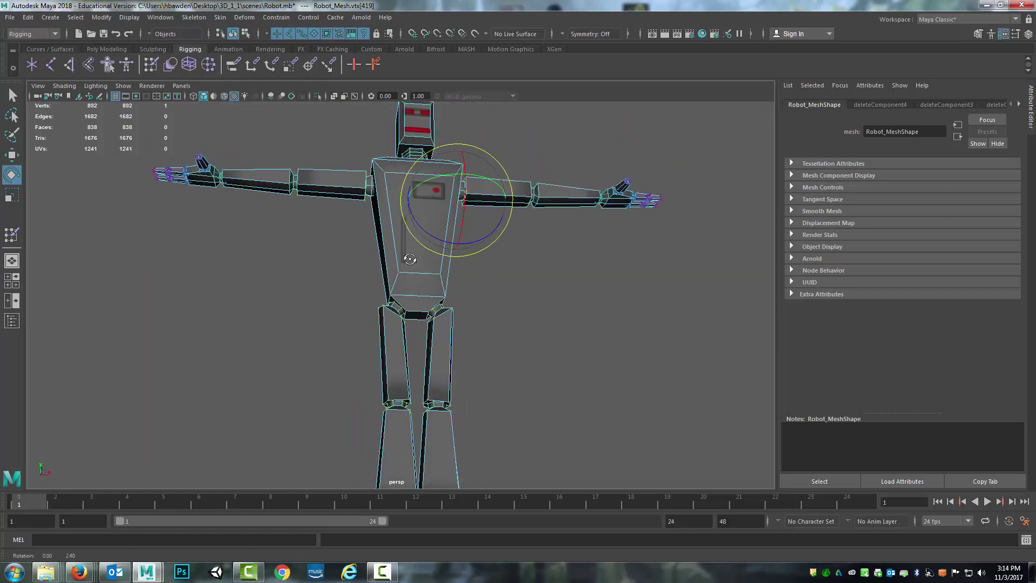
right_drag(363, 170, 388, 154)
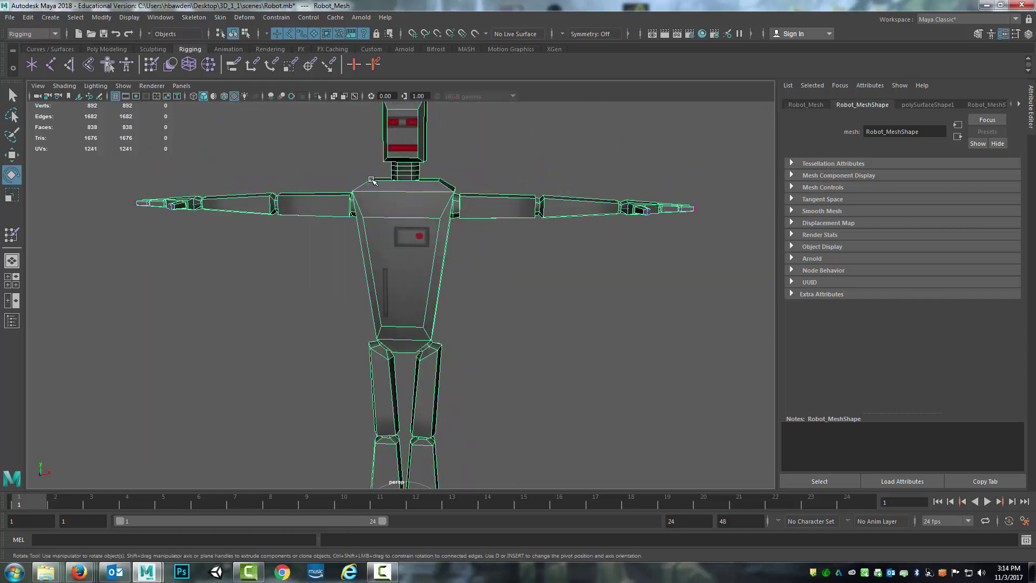
- Delete only the non-deformer history from the selected robot mesh
alt+drag(453, 201, 465, 223)
scroll(465, 222, up, 3)
scroll(465, 253, down, 5)
alt+middle_drag(465, 259, 472, 241)
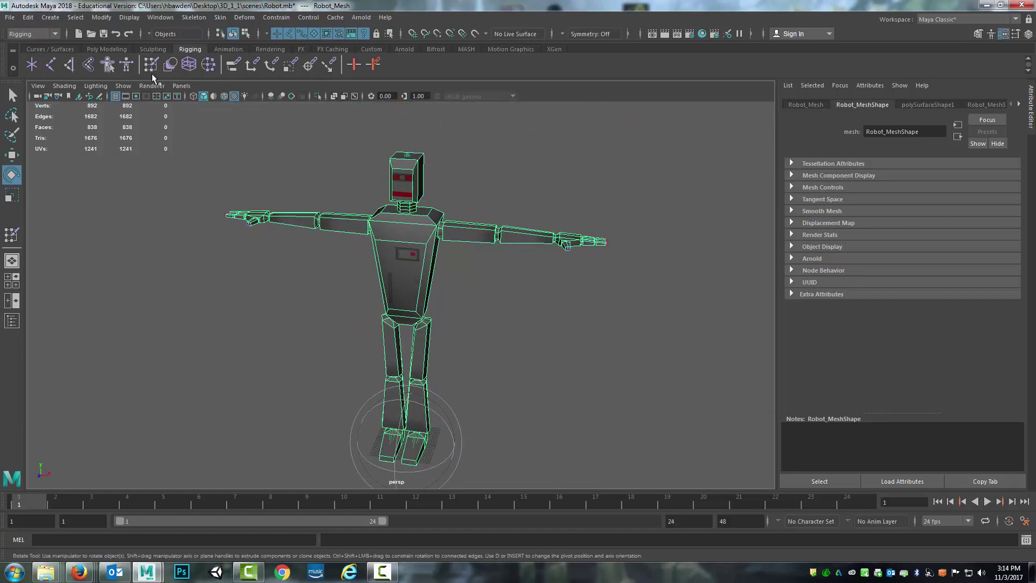
click(29, 20)
mouse_move(83, 146)
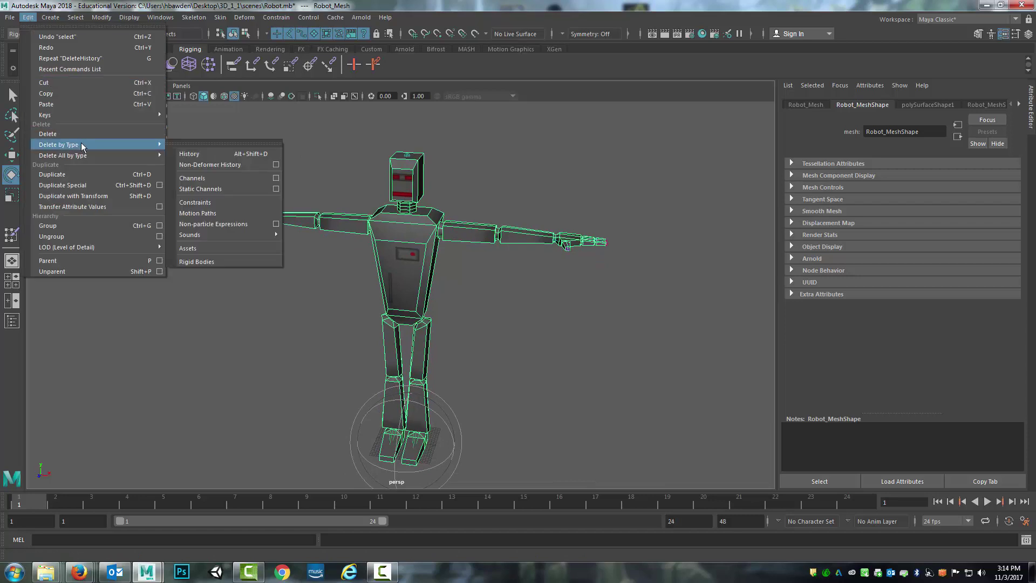
click(200, 164)
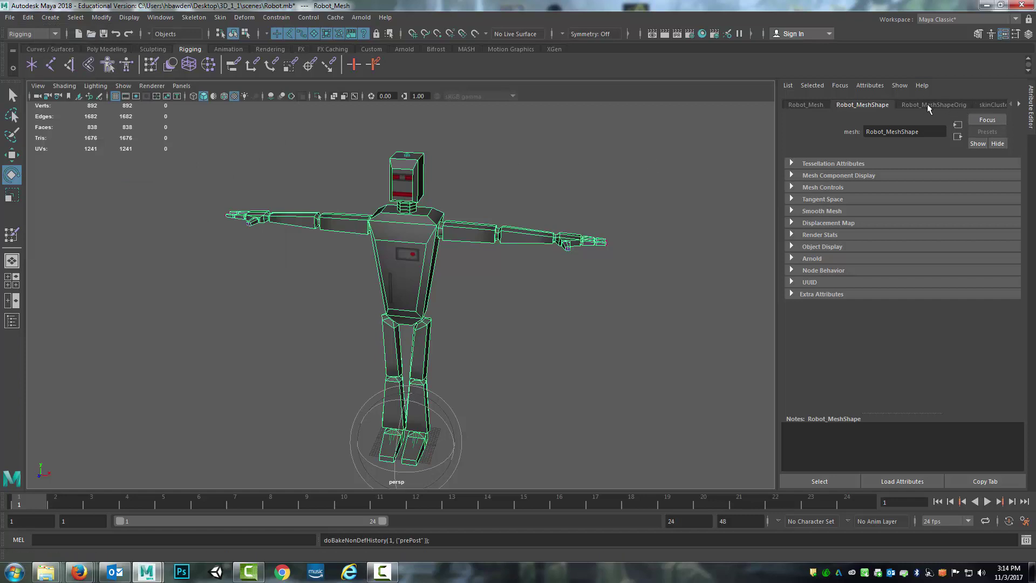
- Examine the nodes remaining on the robot mesh, including tweak1, skinCluster1, Robot_MeshShapeOrig and the Robot_Mesh transform
click(1018, 104)
click(1018, 104)
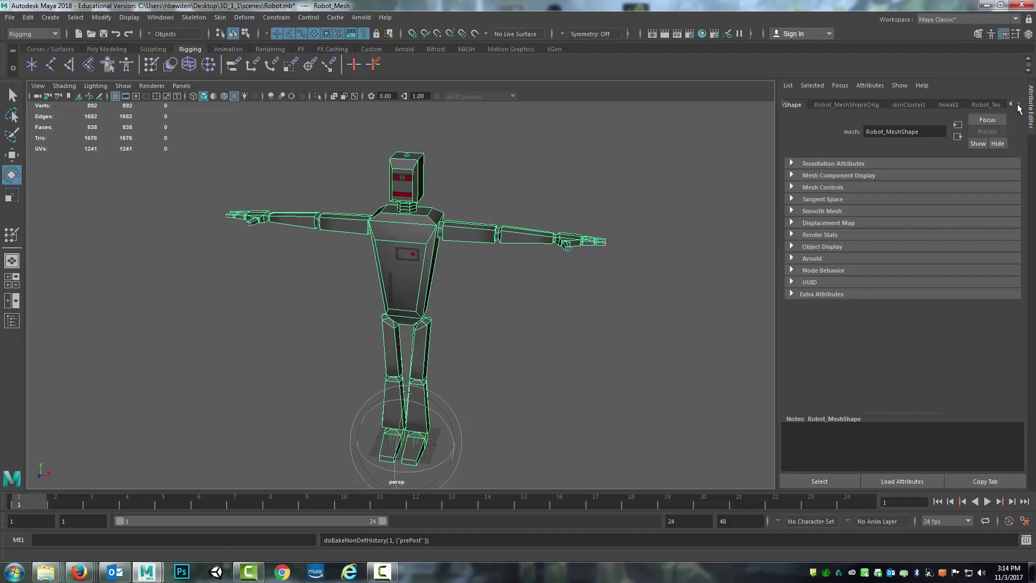
click(1010, 103)
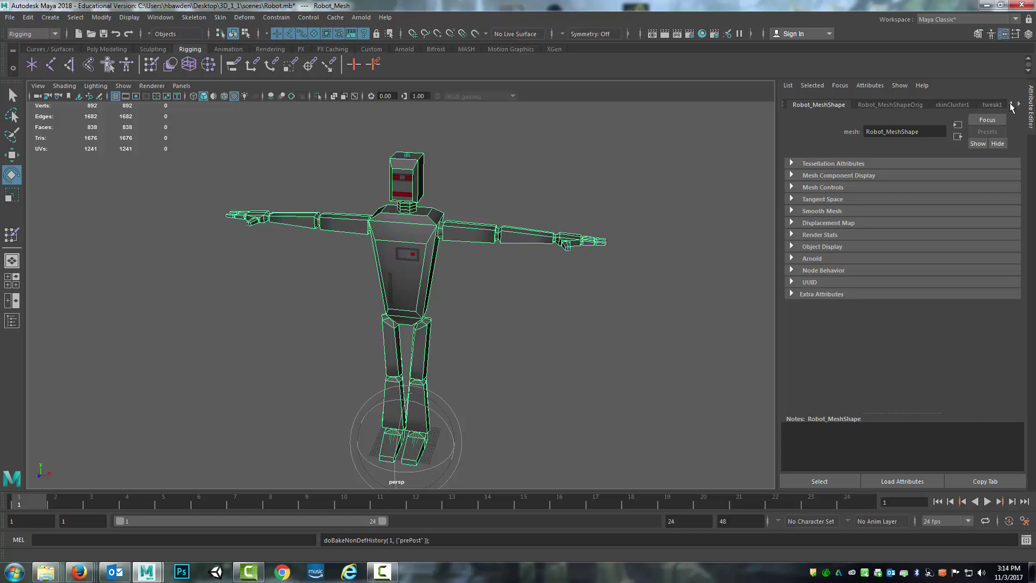
click(1009, 103)
click(1019, 103)
click(1019, 104)
click(1019, 105)
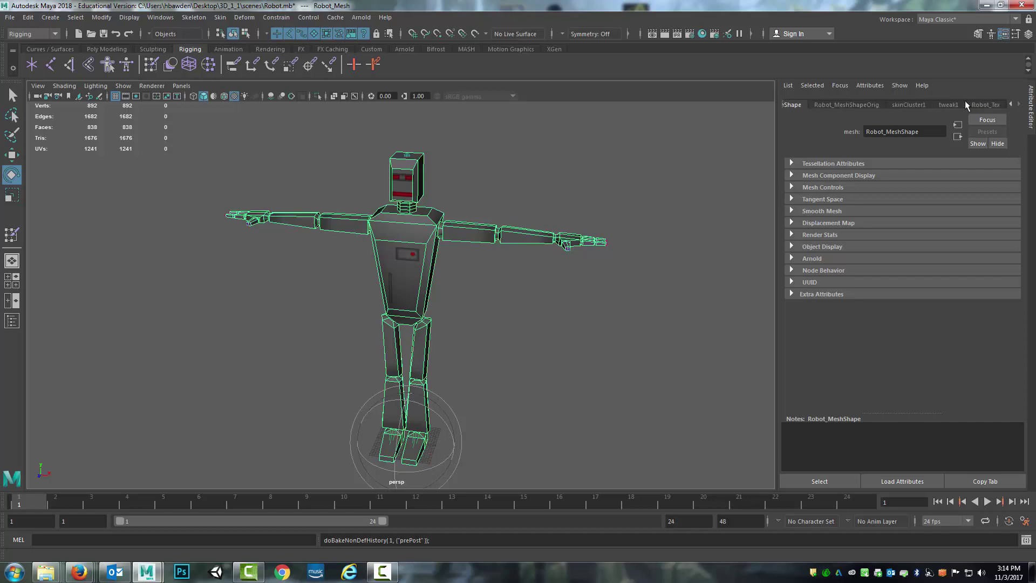
click(946, 105)
click(908, 104)
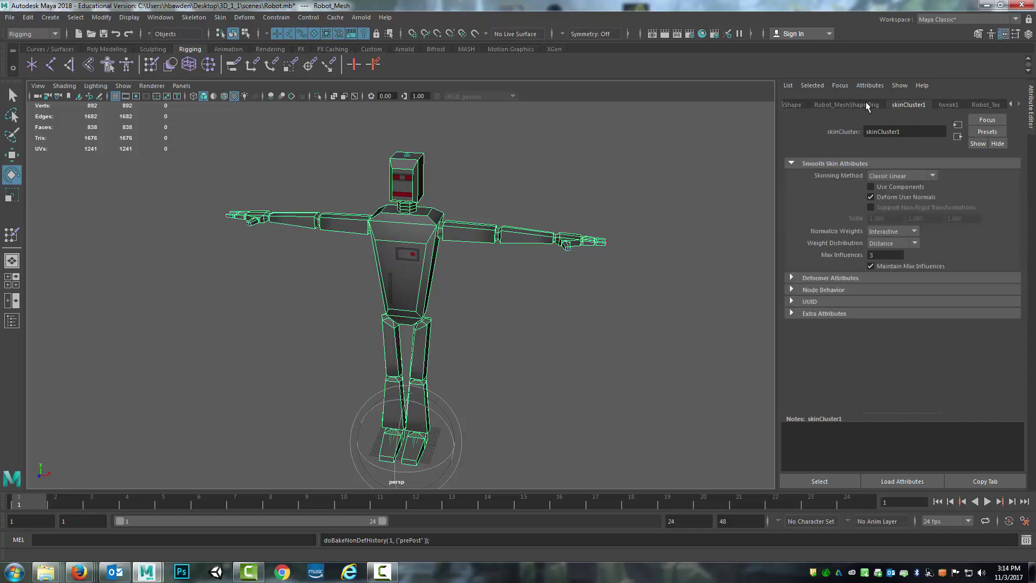
click(851, 104)
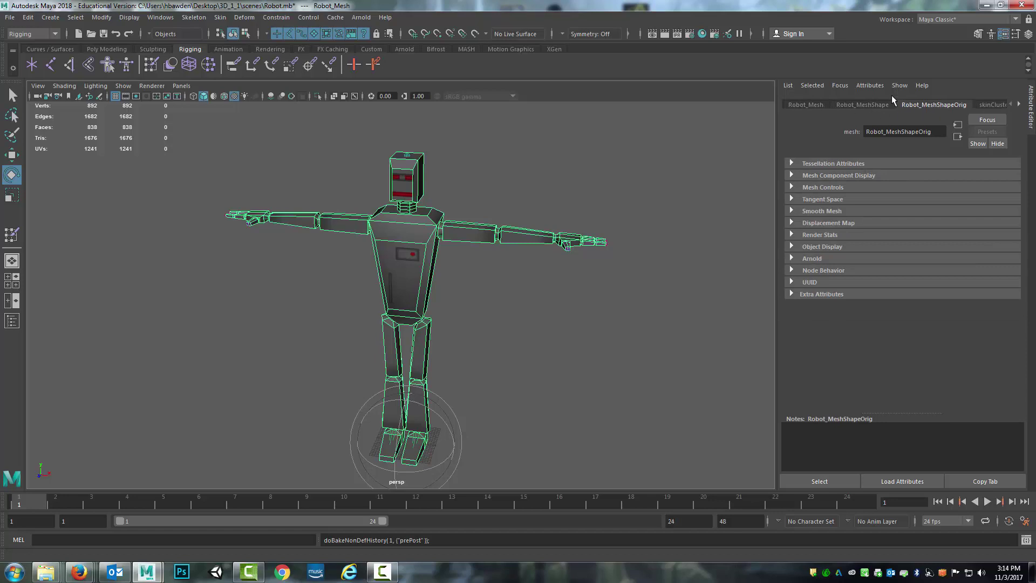
click(804, 104)
- Examine the cleaned hip geometry up close and the robot as a whole
scroll(413, 308, up, 4)
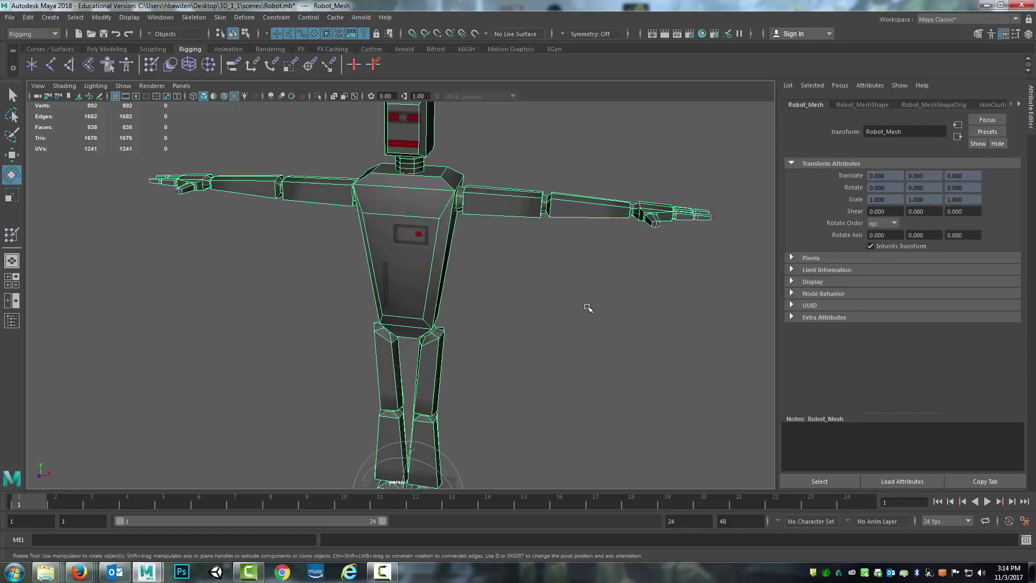
alt+middle_drag(412, 308, 427, 297)
scroll(460, 289, down, 3)
scroll(520, 305, up, 5)
alt+middle_drag(526, 306, 480, 287)
scroll(553, 330, up, 3)
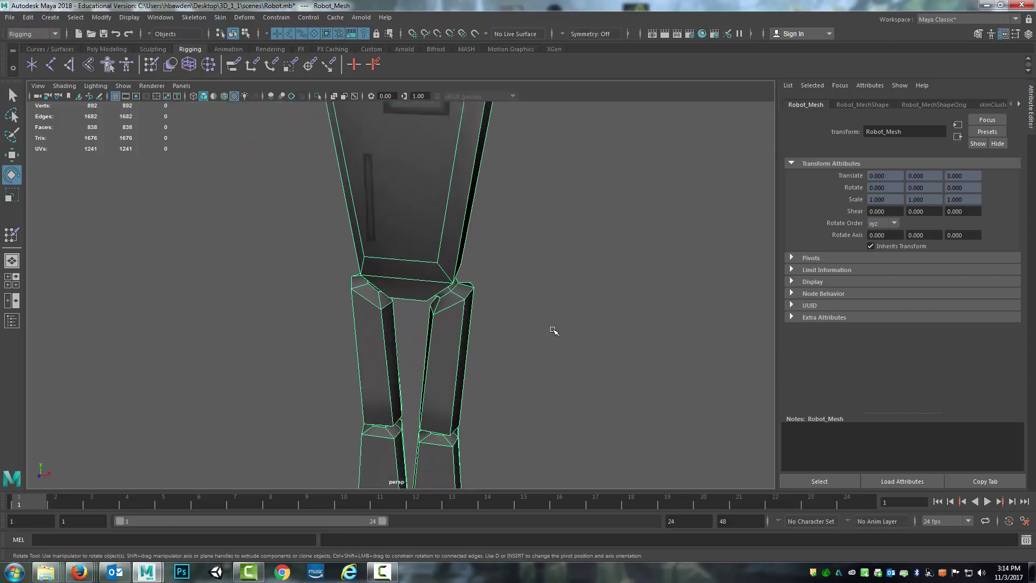
scroll(553, 329, down, 6)
alt+drag(553, 335, 556, 307)
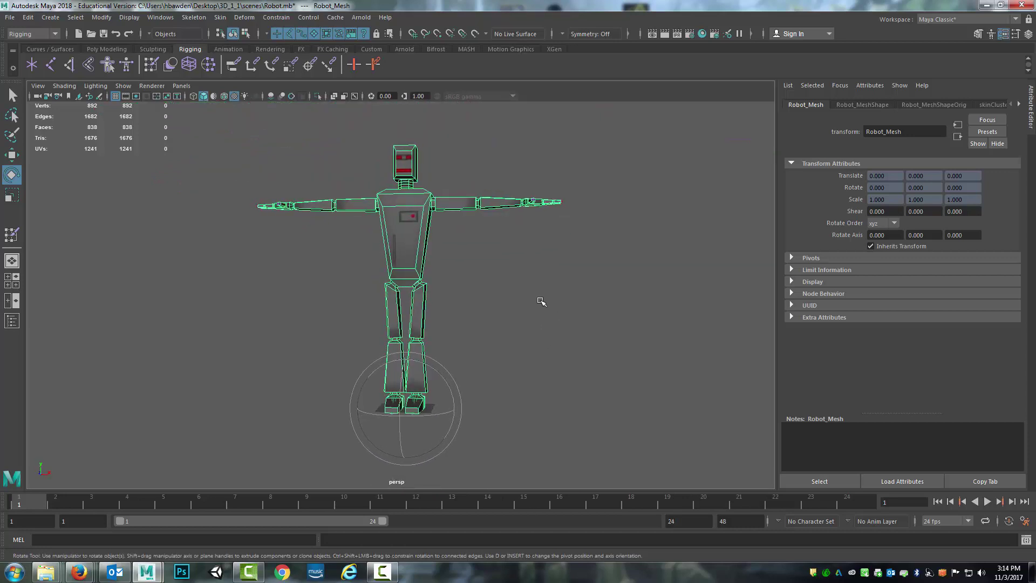
alt+drag(526, 261, 518, 279)
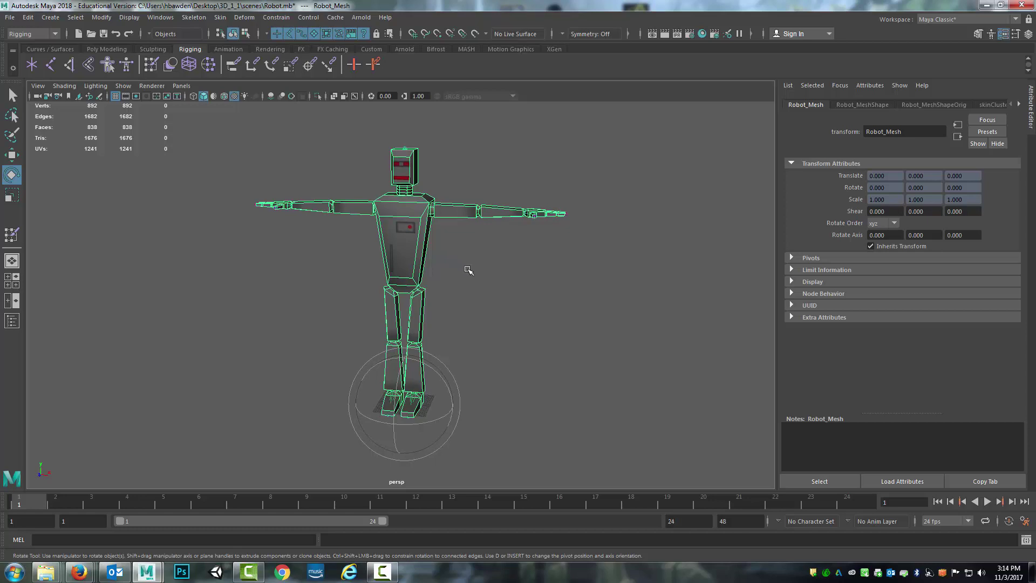
scroll(594, 195, up, 5)
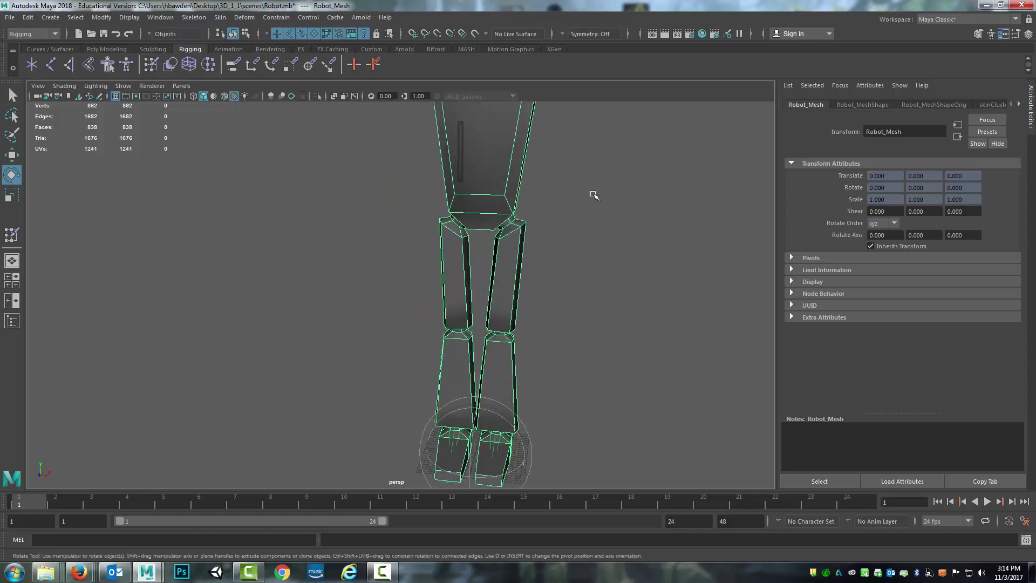
scroll(561, 232, down, 6)
alt+drag(511, 280, 495, 288)
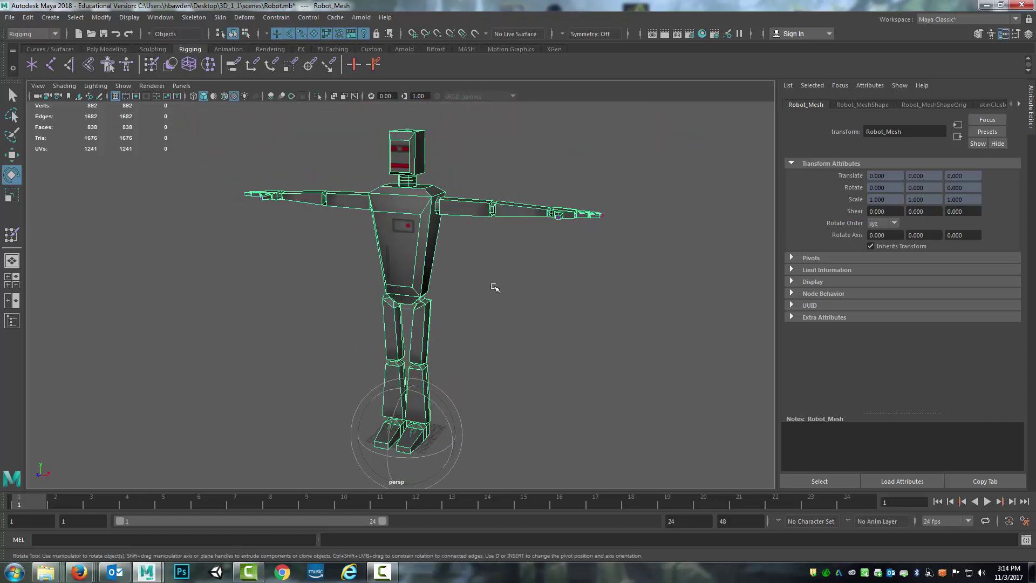
alt+middle_drag(438, 316, 446, 280)
mouse_move(446, 280)
alt+mouse_down()
mouse_move(467, 255)
mouse_move(454, 264)
mouse_move(462, 273)
mouse_move(430, 251)
mouse_move(438, 285)
alt+mouse_up()
scroll(463, 252, up, 6)
scroll(497, 246, down, 4)
scroll(443, 268, up, 4)
scroll(430, 251, down, 4)
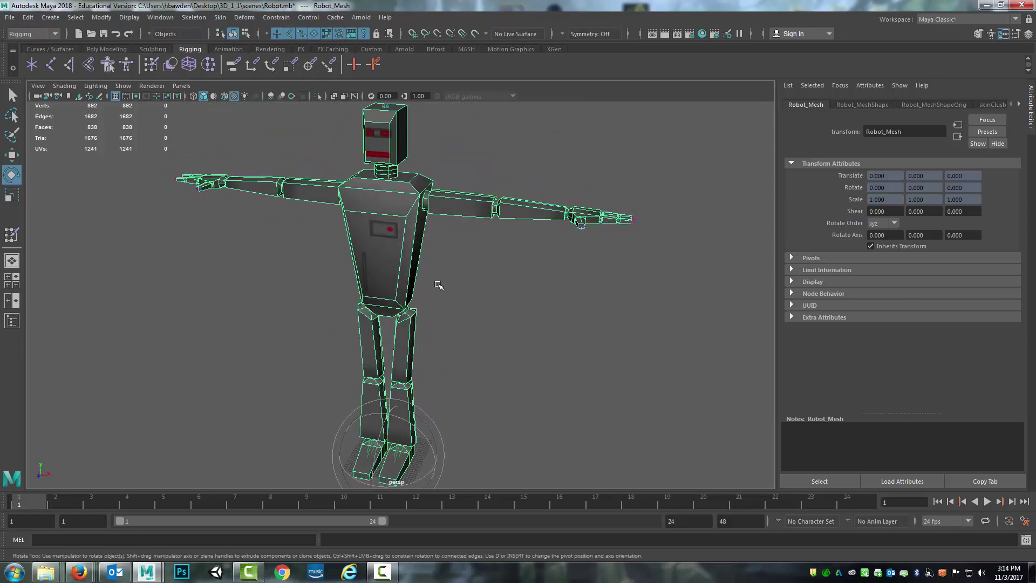
mouse_move(438, 284)
alt+middle_down()
mouse_move(461, 273)
mouse_move(450, 280)
alt+middle_up()
scroll(460, 273, up, 3)
scroll(451, 266, down, 4)
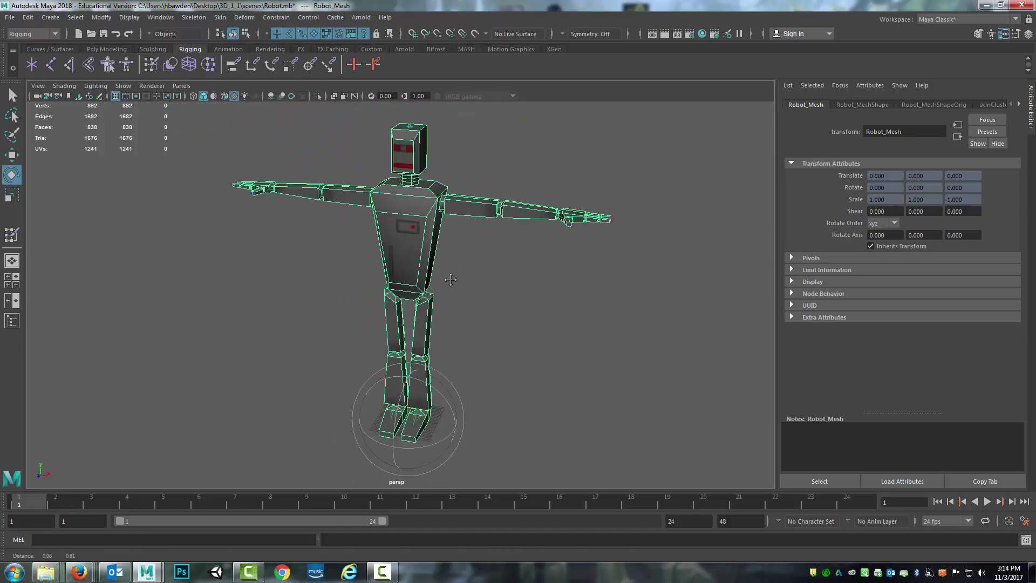
scroll(450, 280, down, 3)
mouse_move(453, 280)
alt+mouse_down()
mouse_move(432, 289)
mouse_move(469, 281)
alt+mouse_up()
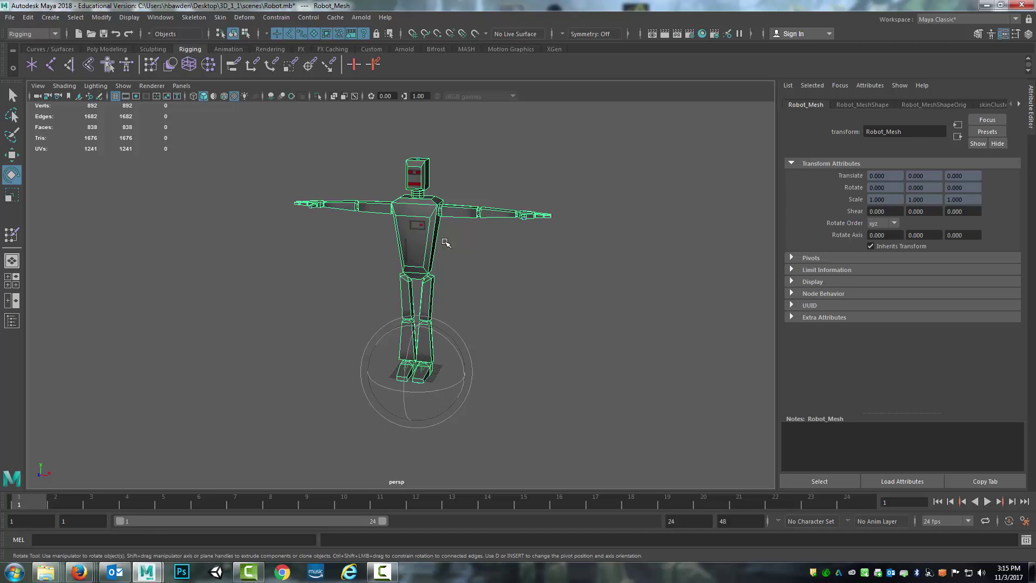
scroll(442, 267, up, 4)
alt+middle_drag(490, 231, 467, 264)
scroll(469, 265, down, 4)
alt+drag(464, 260, 448, 285)
click(451, 272)
scroll(428, 275, up, 4)
click(428, 275)
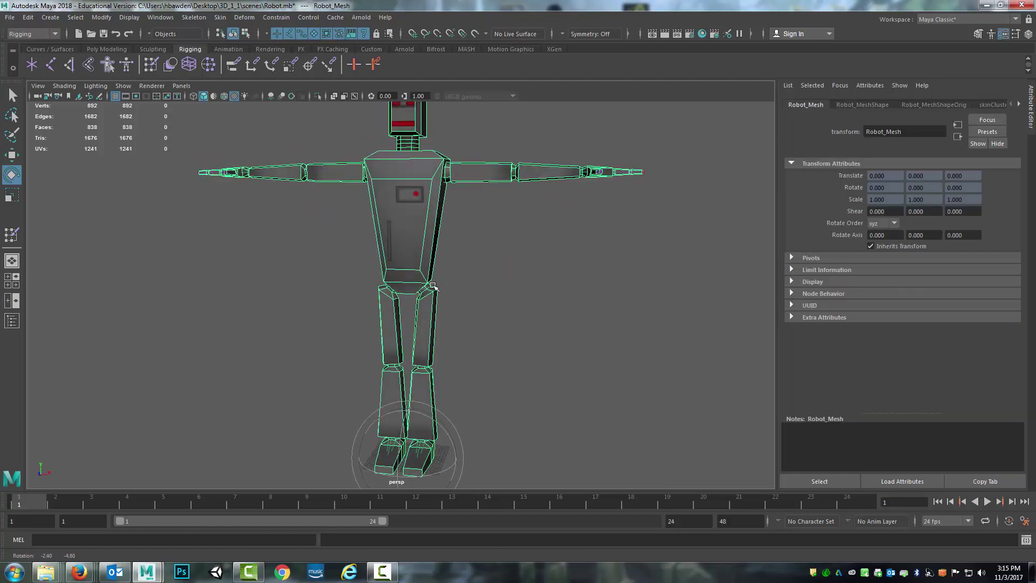
- Save the robot scene with its cleaned and skinned mesh under the existing file name Robot.mb
click(8, 17)
click(27, 61)
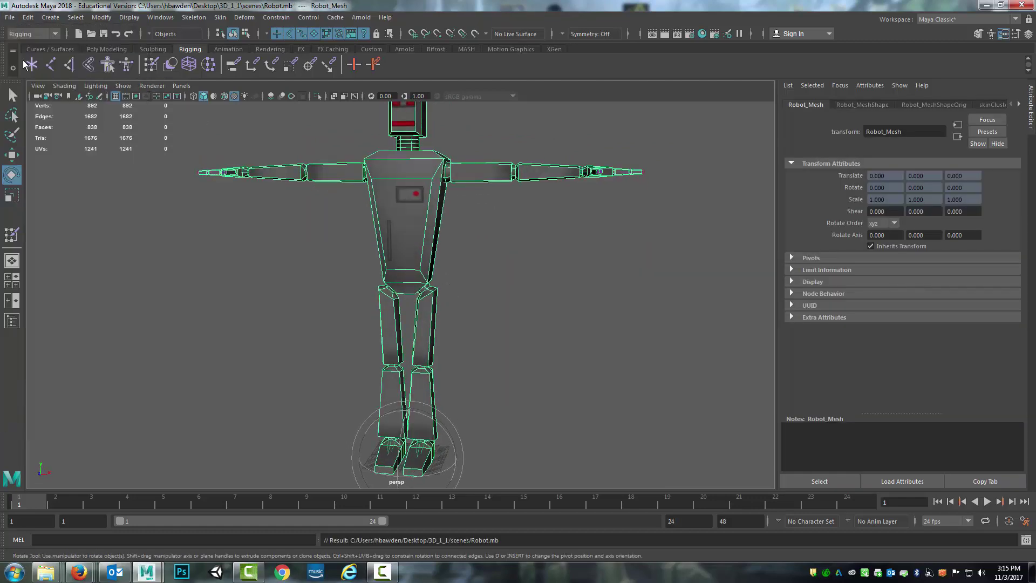
scroll(493, 250, down, 3)
alt+drag(492, 250, 470, 259)
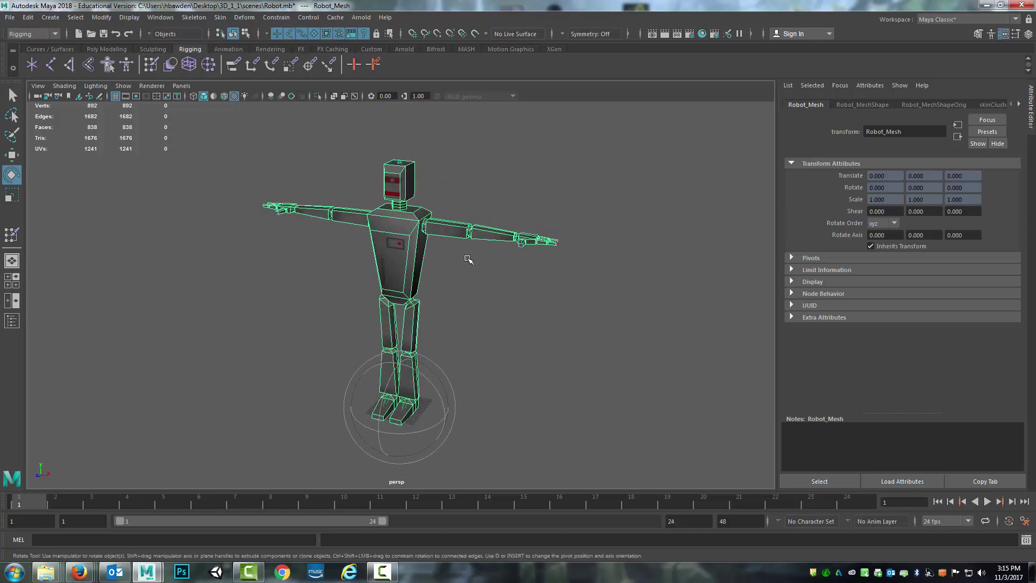